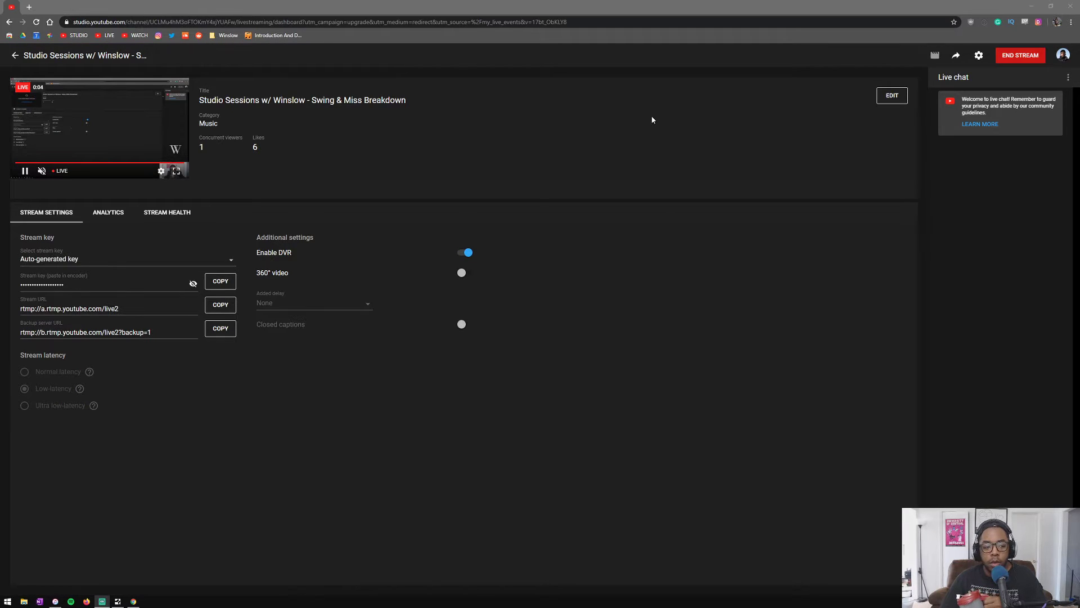
Minimize the live stream dashboard, switch to iTunes and lower its playback volume slightly
left_click(1031, 10)
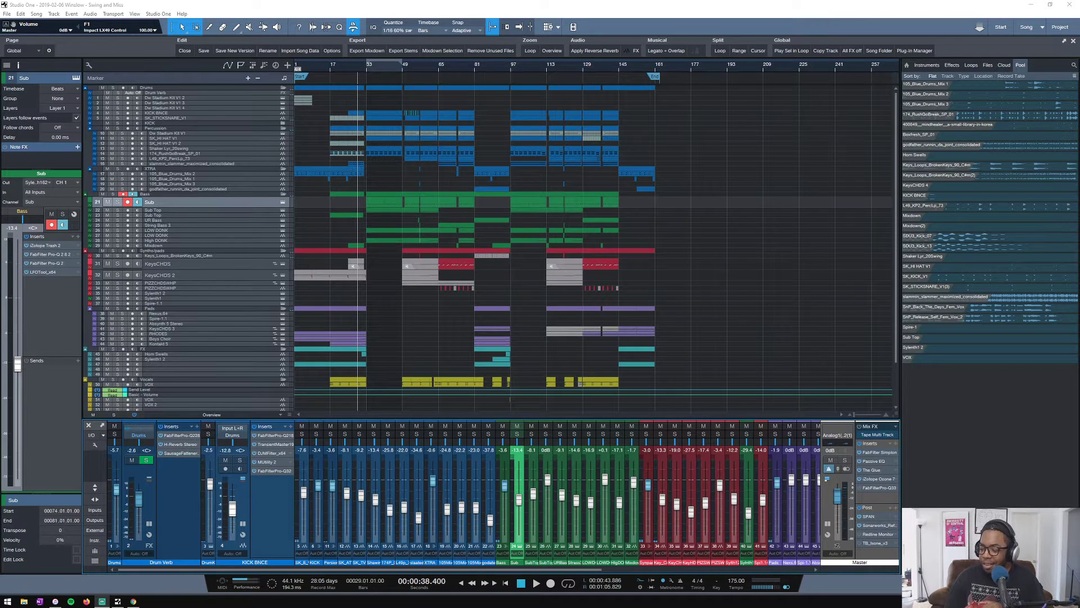
left_click(55, 601)
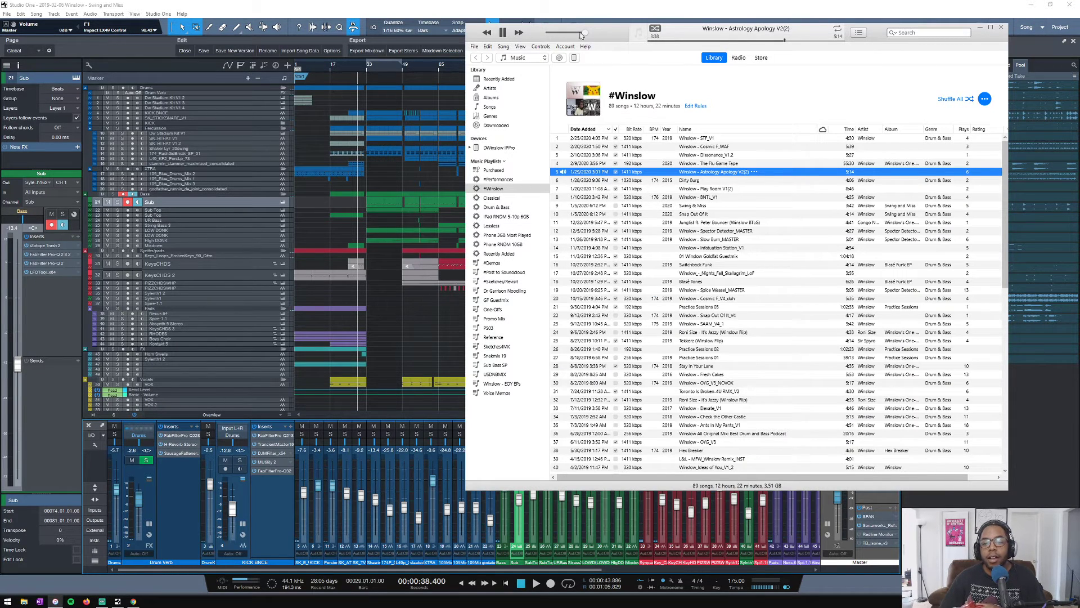
left_click_drag(576, 32, 568, 35)
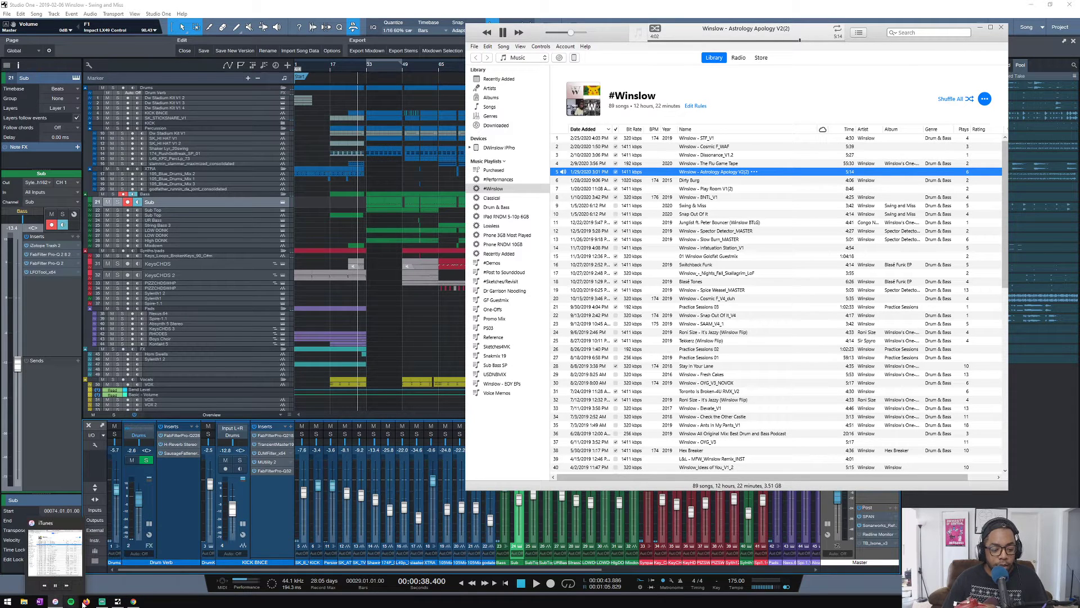
Switch to the YouTube Studio dashboard in Chrome to check the live stream and chat, and return to iTunes
mouse_move(119, 602)
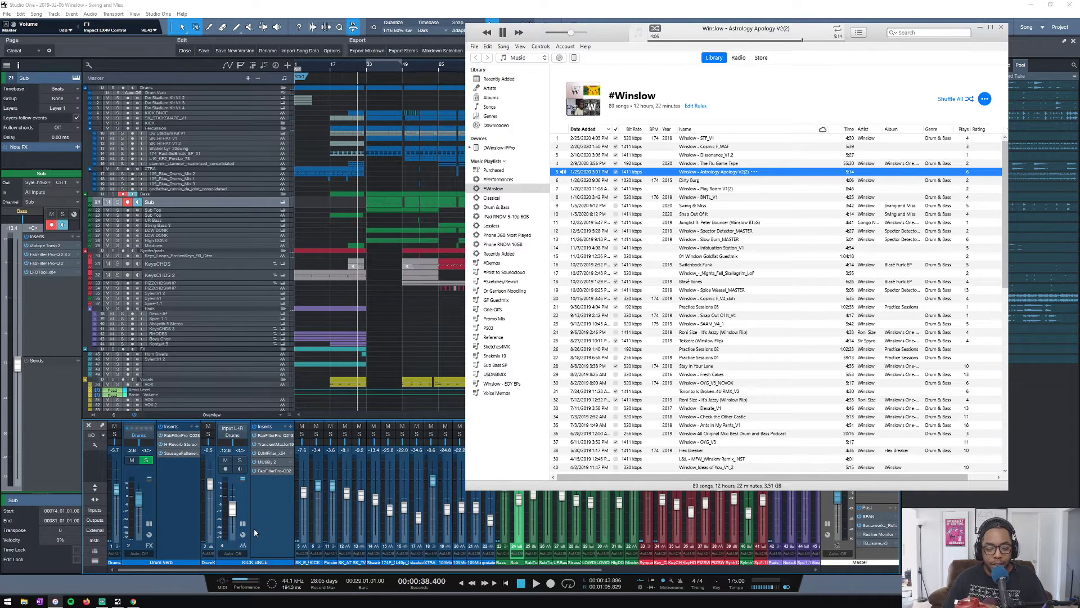
left_click(133, 601)
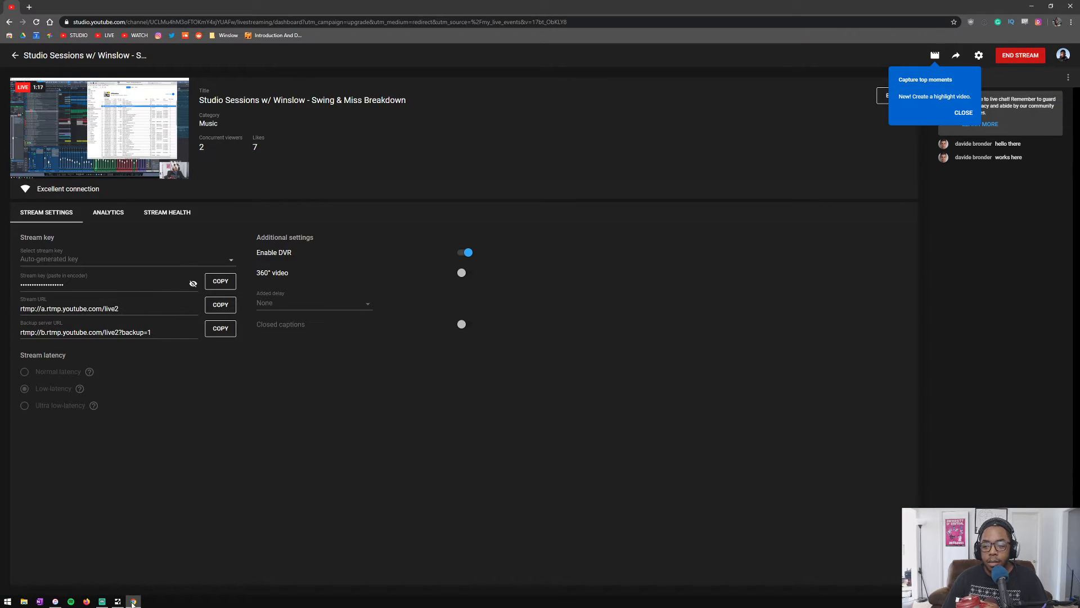
left_click(133, 602)
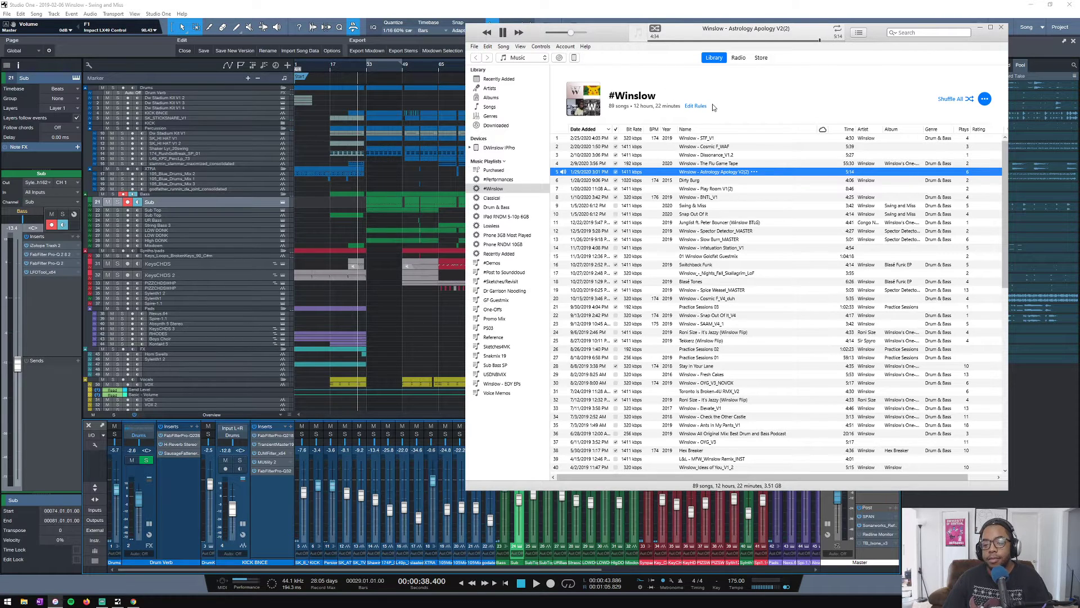
Queue "Winslow - Cosmic F_WAF" from the #Winslow playlist to play next
right_click(678, 149)
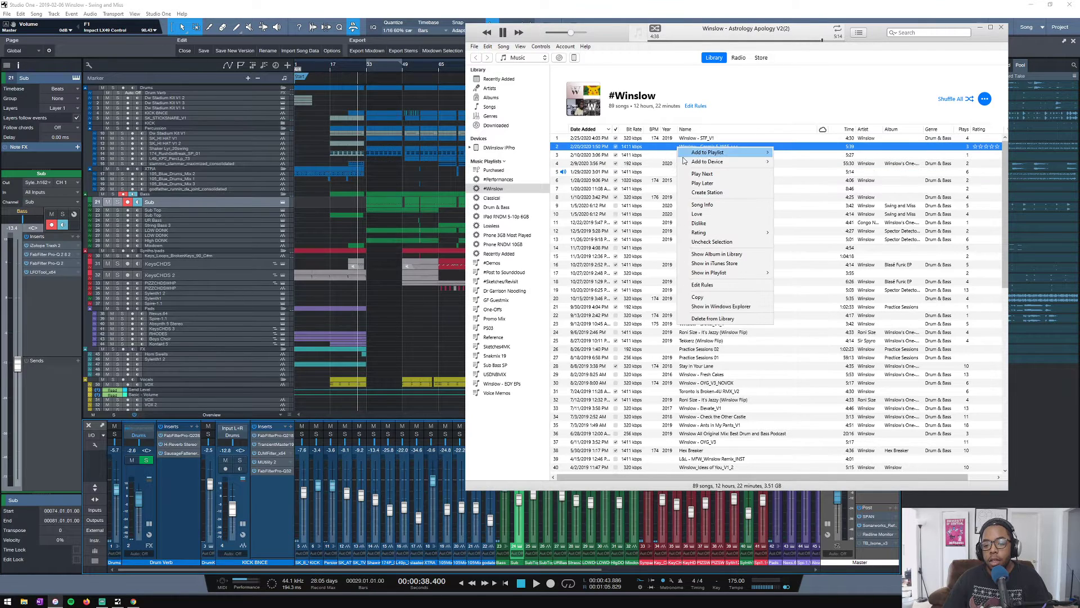
left_click(693, 176)
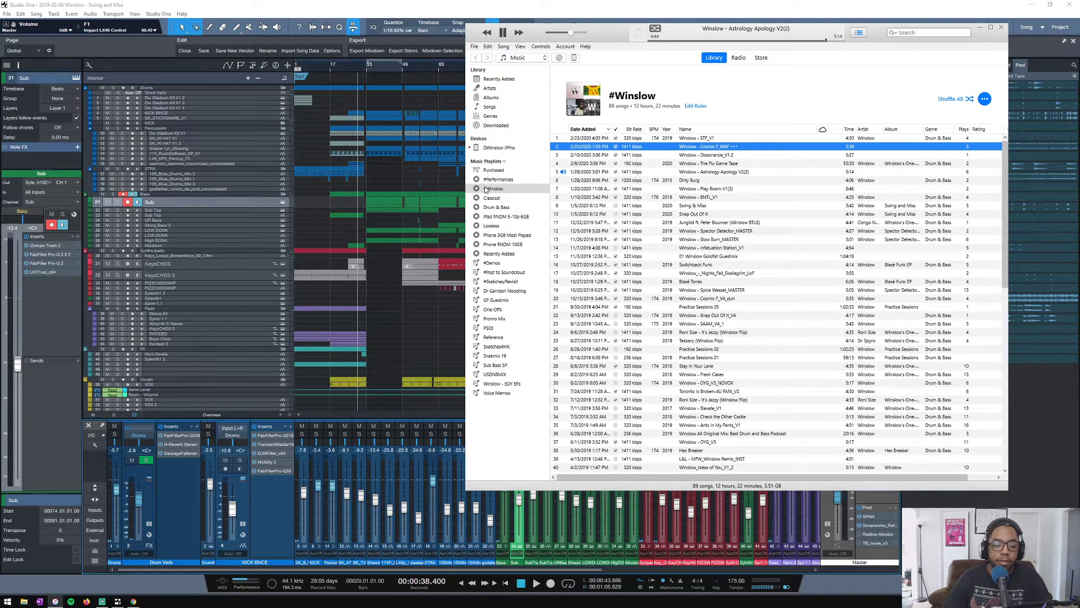
Look over the Studio One song and the YouTube Studio stream dashboard, and return to iTunes
left_click(400, 3)
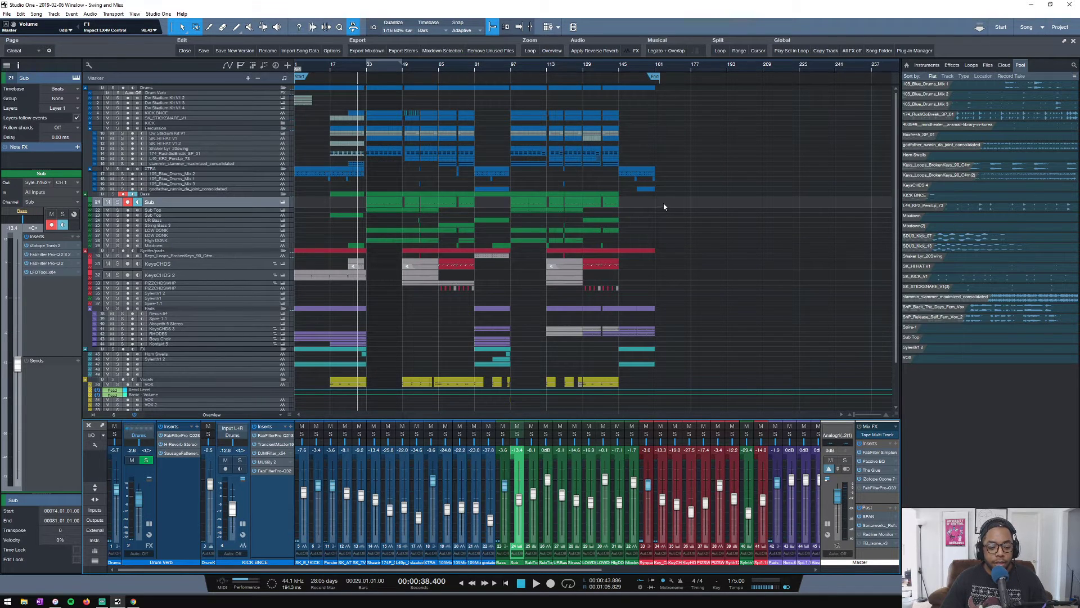
key("alt+Tab")
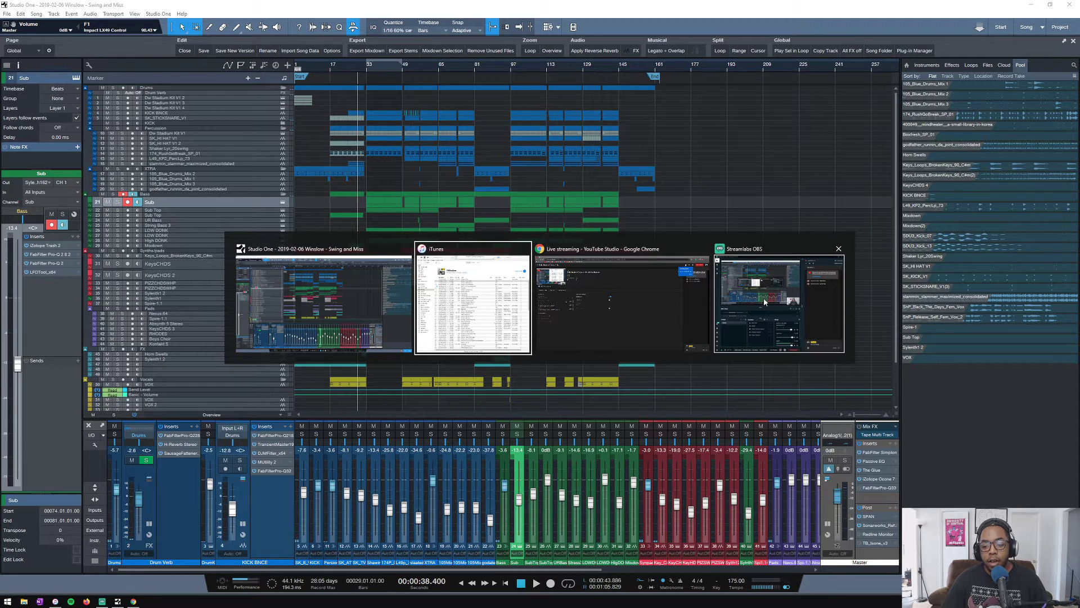
left_click(466, 316)
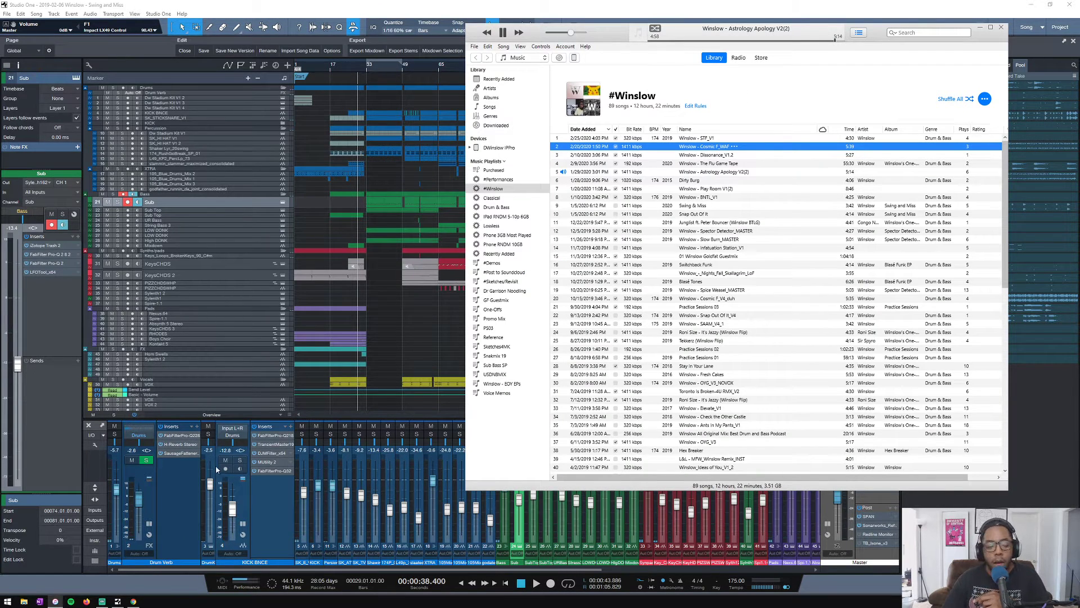
left_click(133, 601)
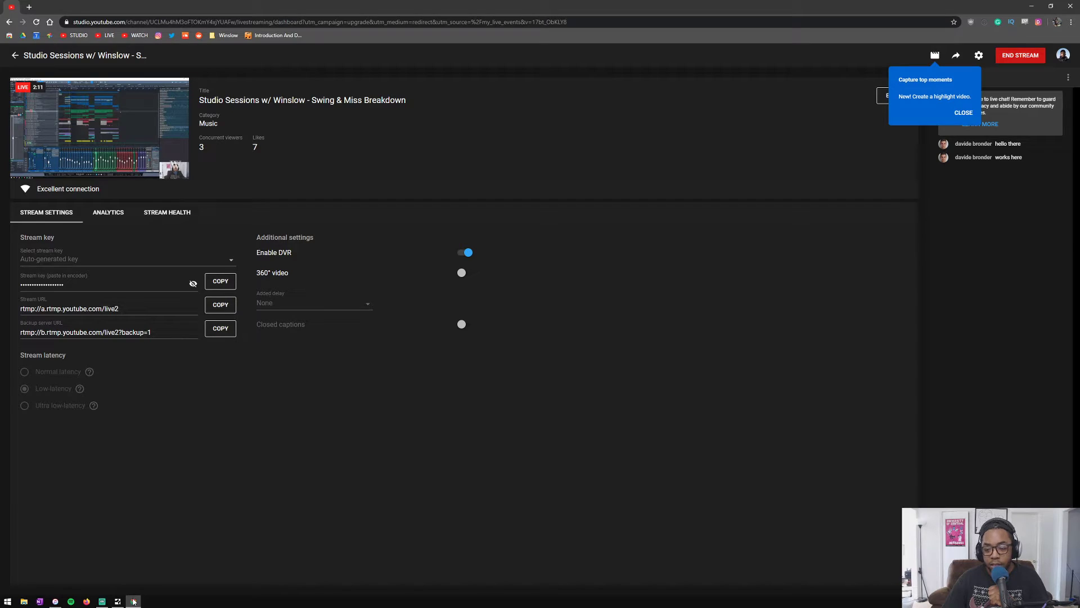
left_click(134, 601)
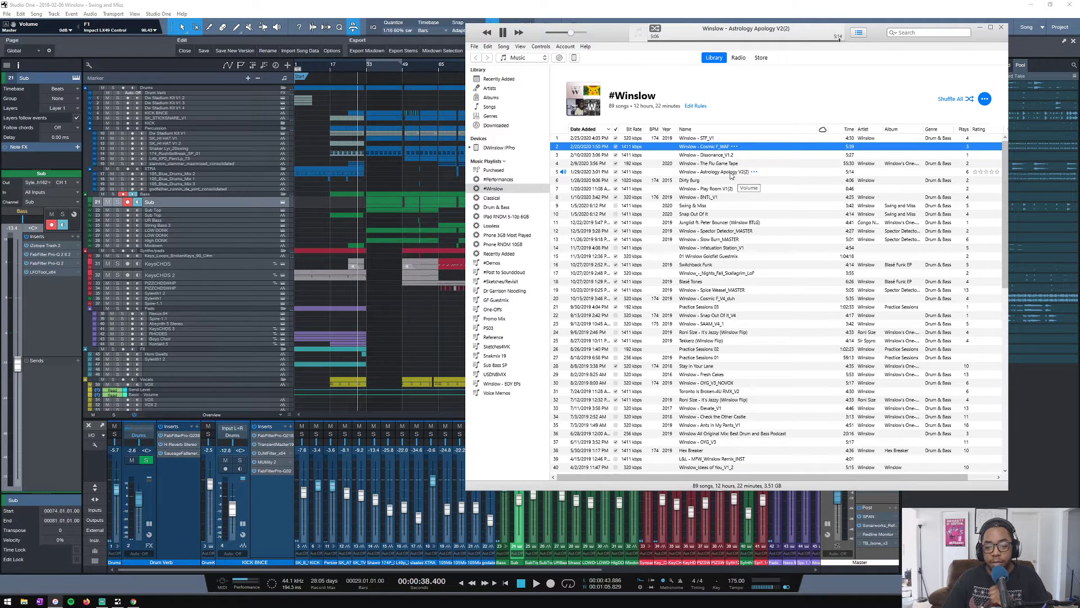
Skip ahead near the start of the Cosmic F_WAF track and raise the iTunes playback volume slightly
left_click(667, 40)
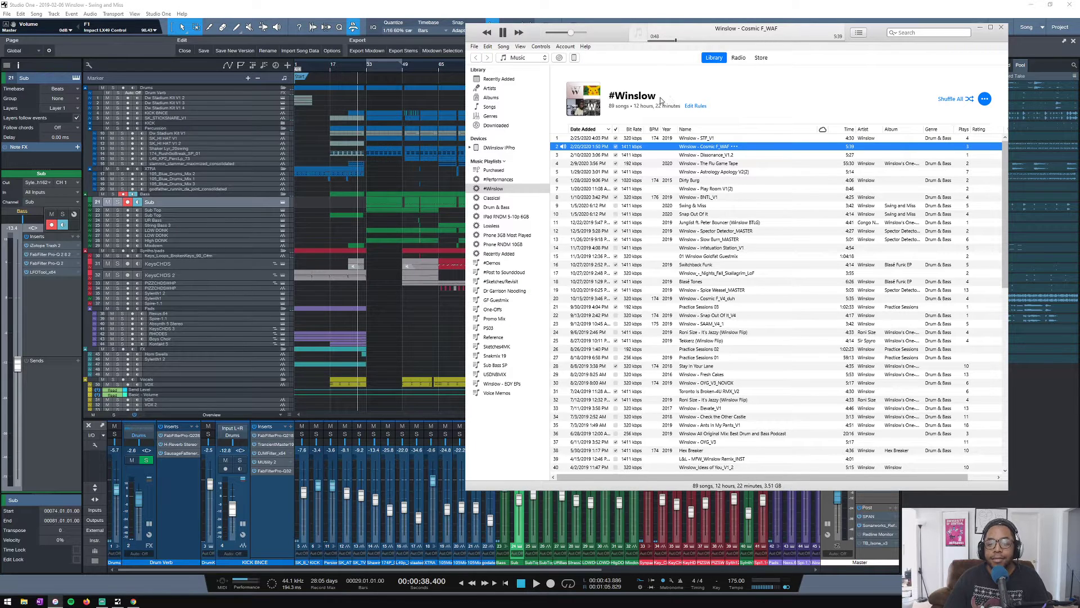
left_click_drag(569, 31, 576, 31)
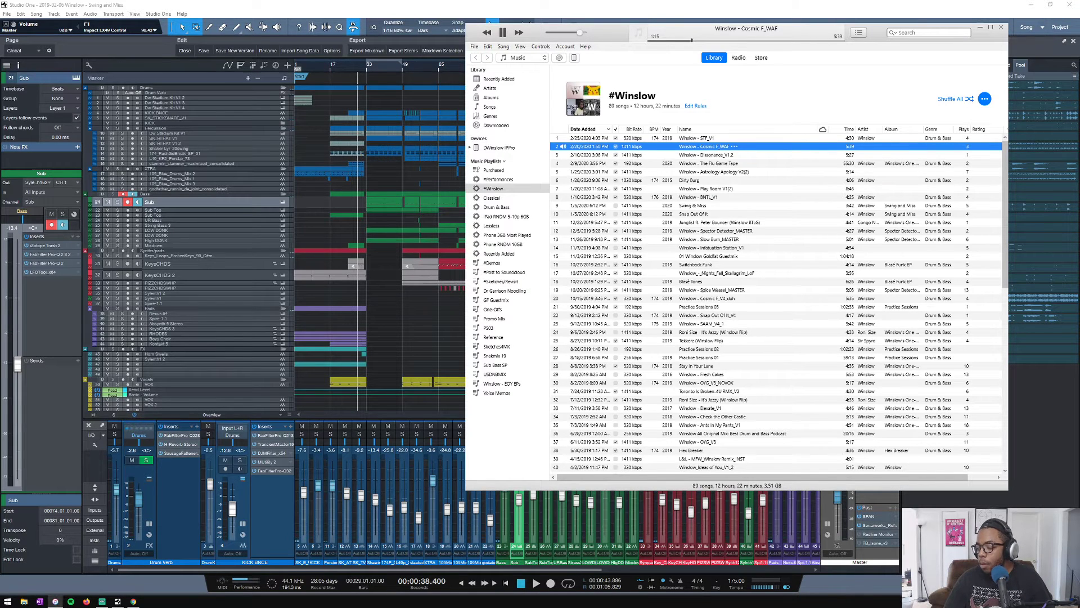
Check the stream's status and chat on the YouTube Studio dashboard in Chrome and minimize it again
key("alt+Tab")
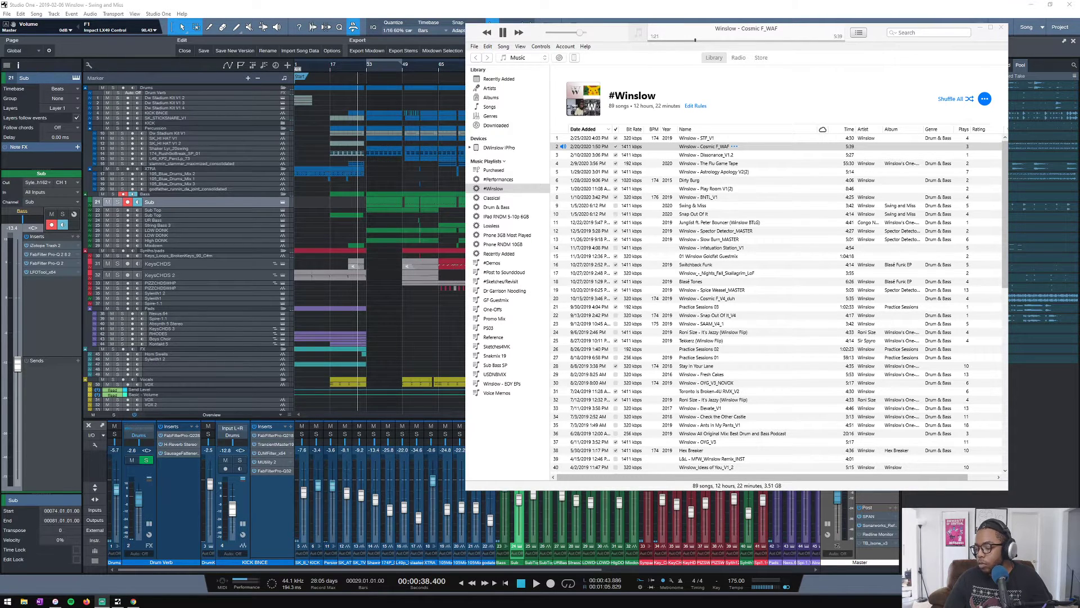
left_click(137, 601)
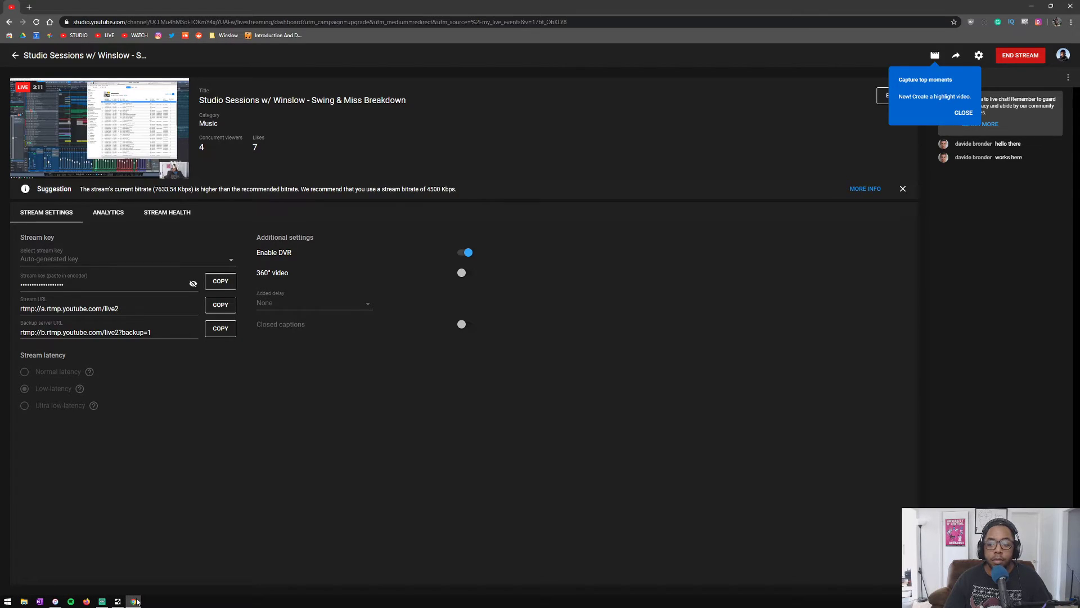
left_click(137, 601)
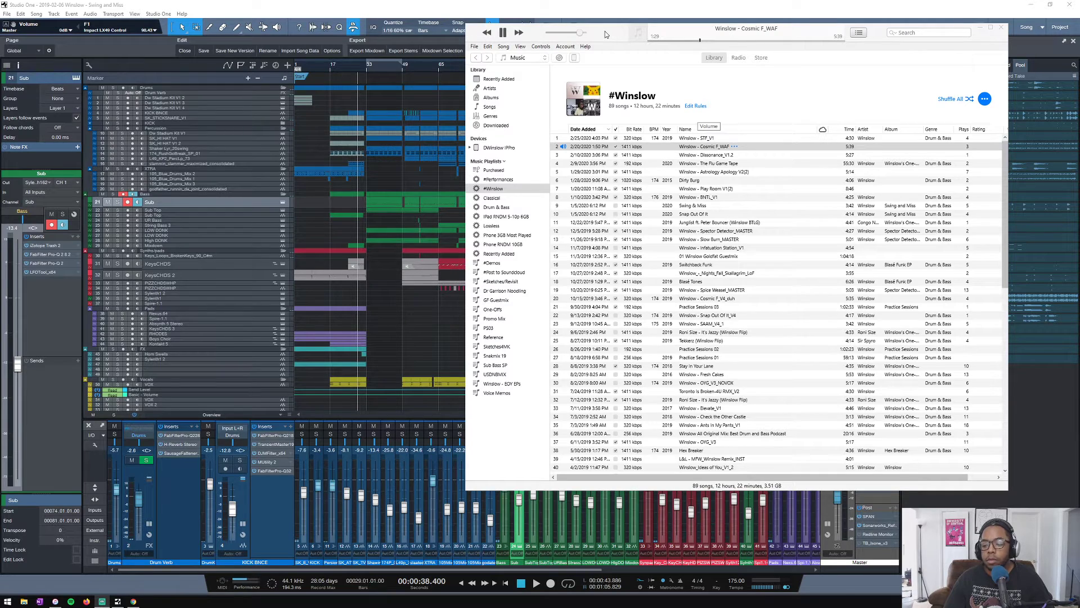
Fine-tune the iTunes playback volume and close the Discord window
left_click(578, 34)
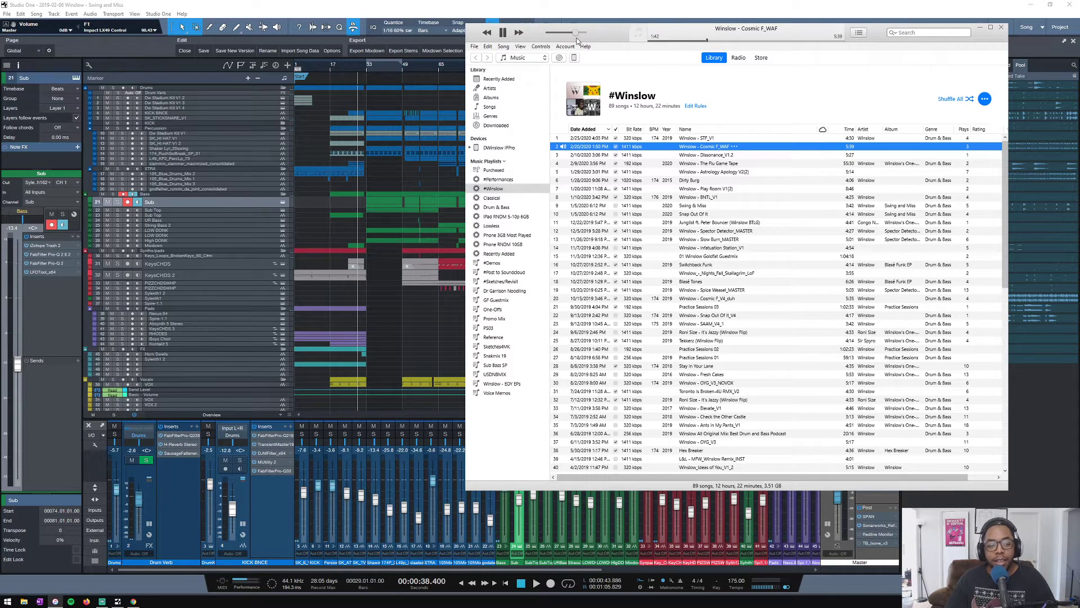
left_click_drag(576, 38, 581, 37)
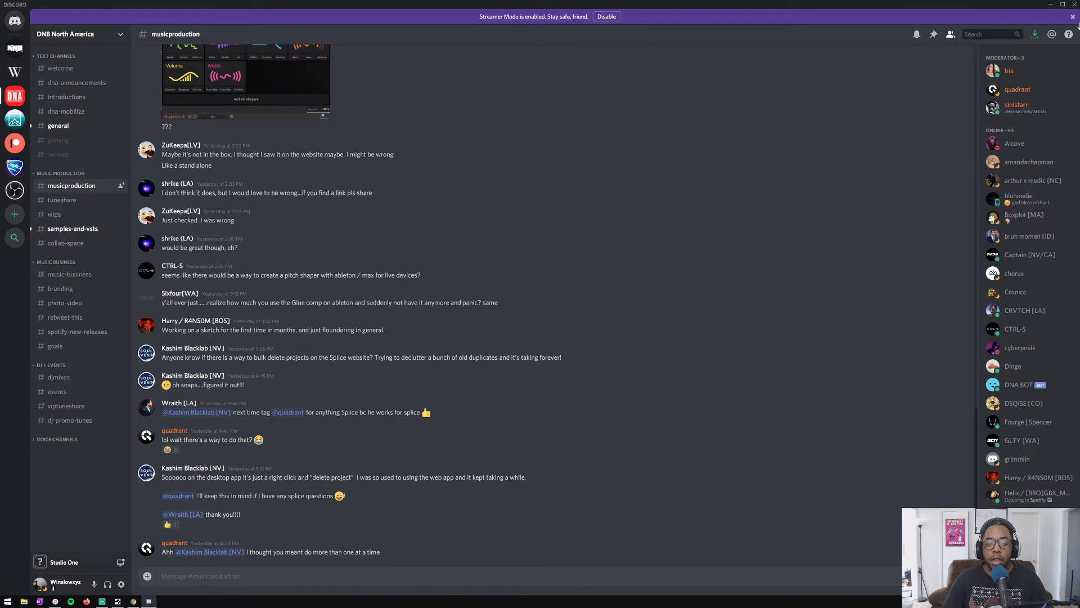
left_click(1072, 5)
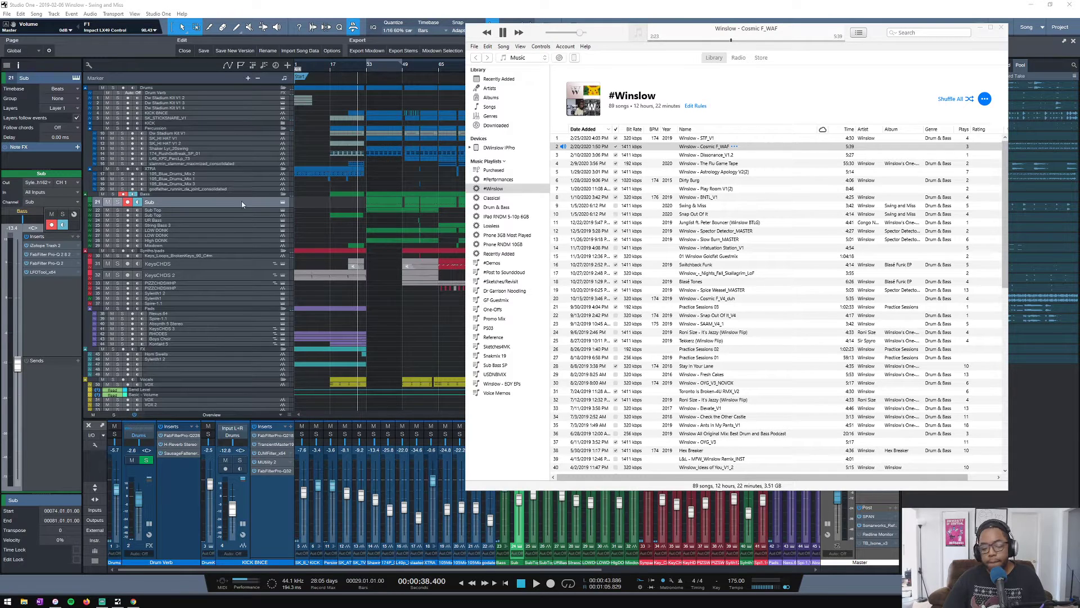
Bring up the YouTube Studio dashboard in Chrome to examine the live chat and stream status, and hide it again
mouse_move(117, 601)
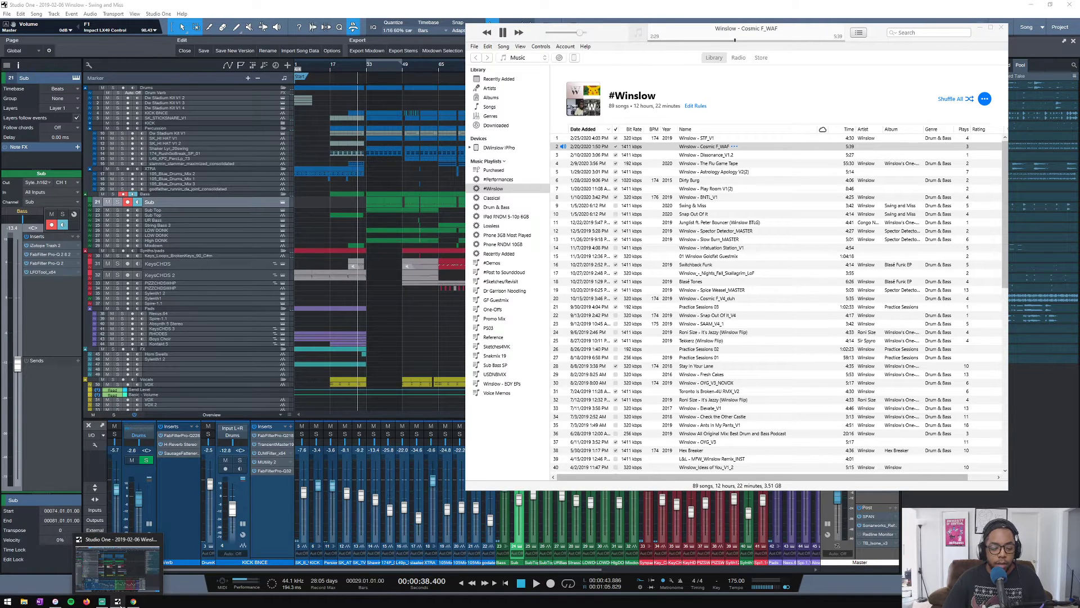
left_click(133, 602)
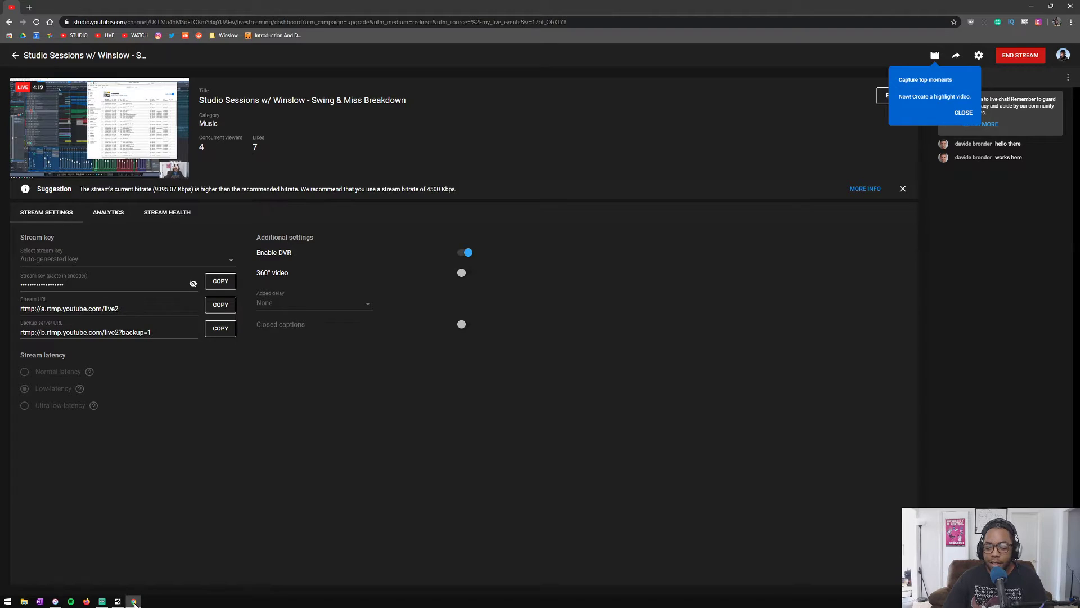
left_click(134, 602)
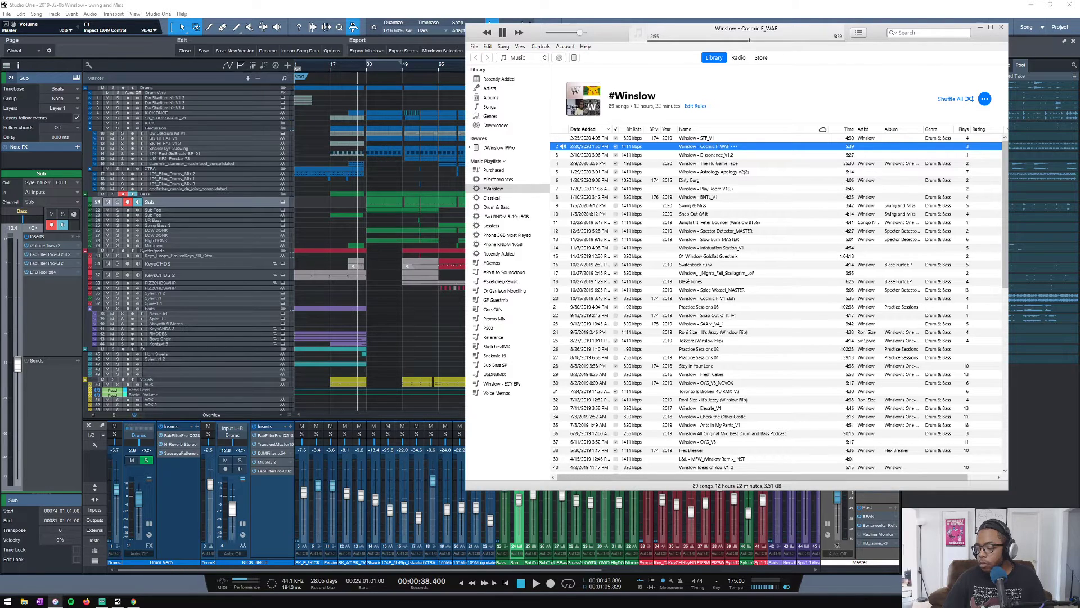
key("alt+Tab")
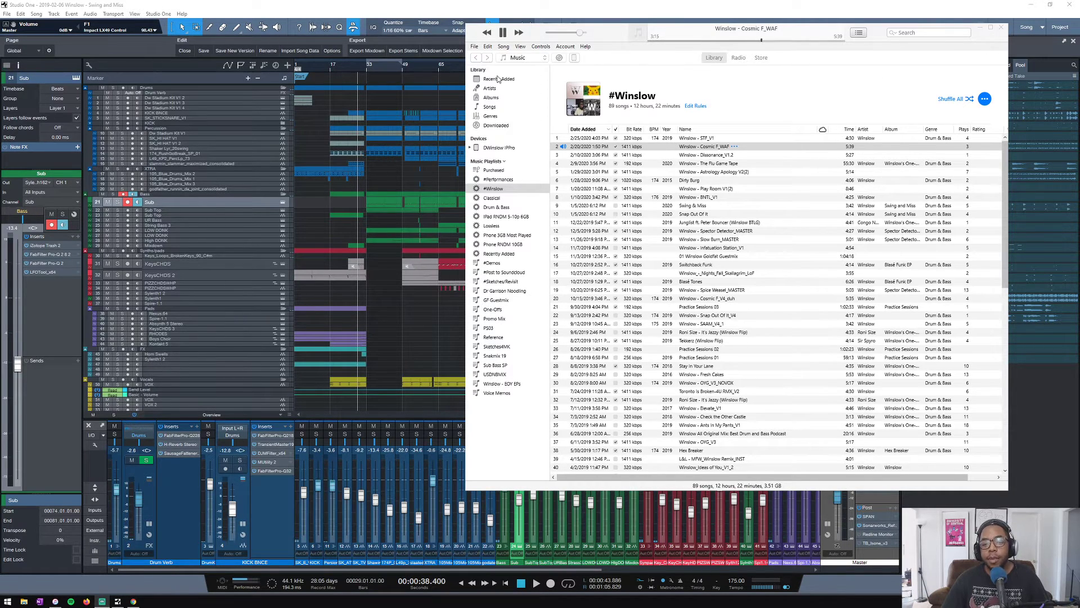
Pause the playing iTunes track and minimize iTunes to get to the Studio One song
left_click(503, 34)
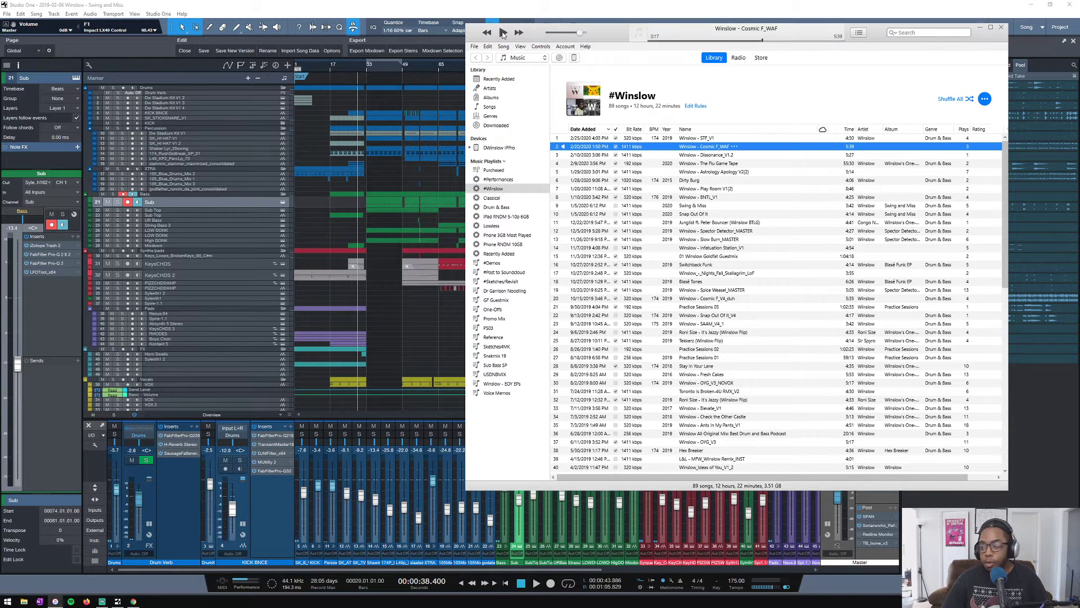
left_click(980, 28)
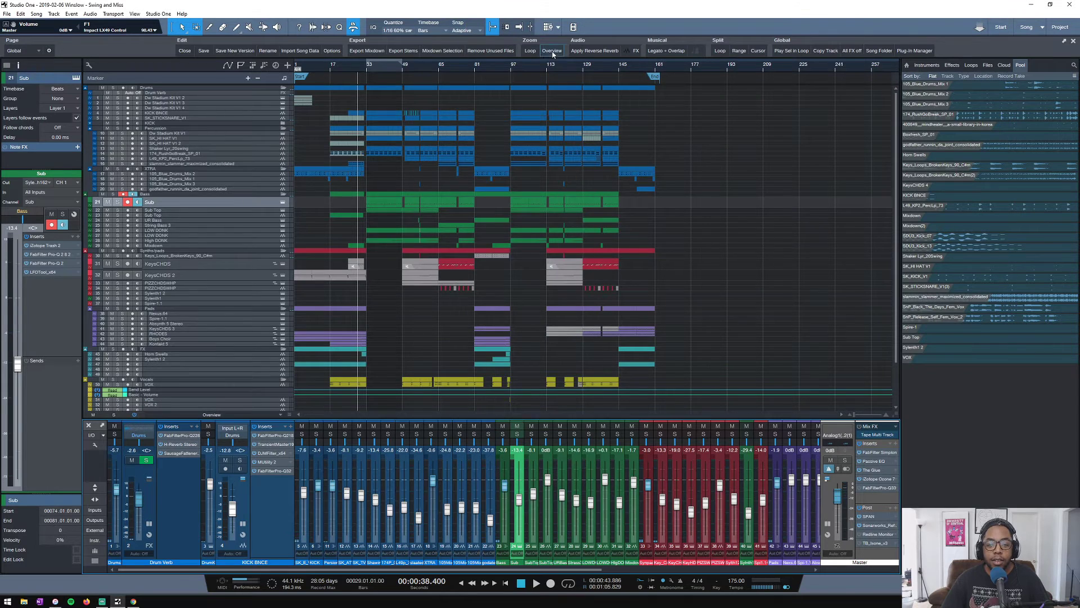
Show the whole arrangement with the Overview zoom and examine its tracks from the drums down to the vocals and effects
left_click(552, 50)
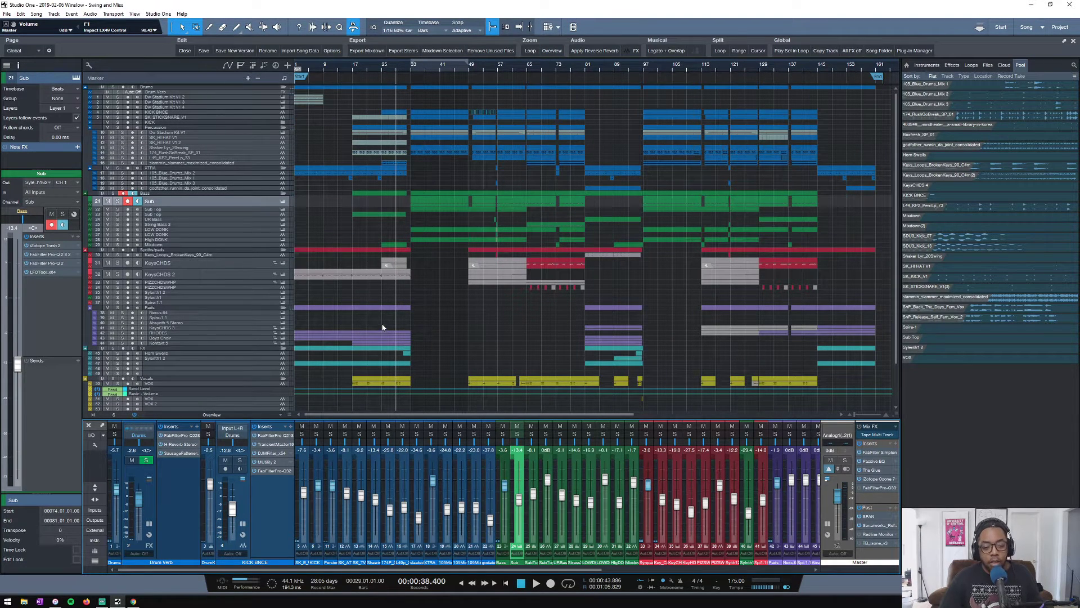
scroll(447, 311, "down", 1)
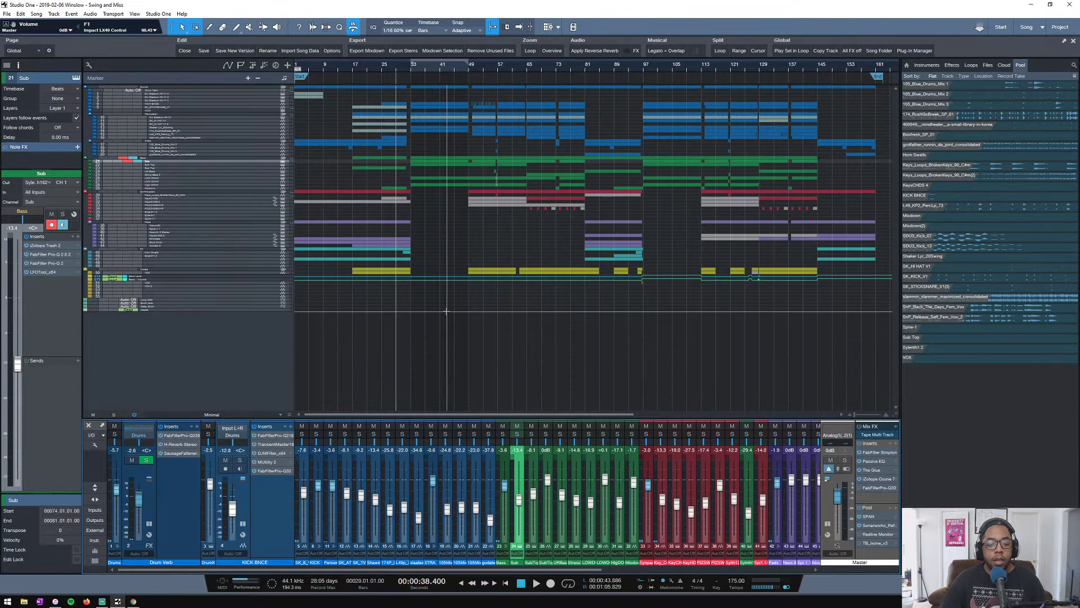
scroll(447, 311, "up", 2)
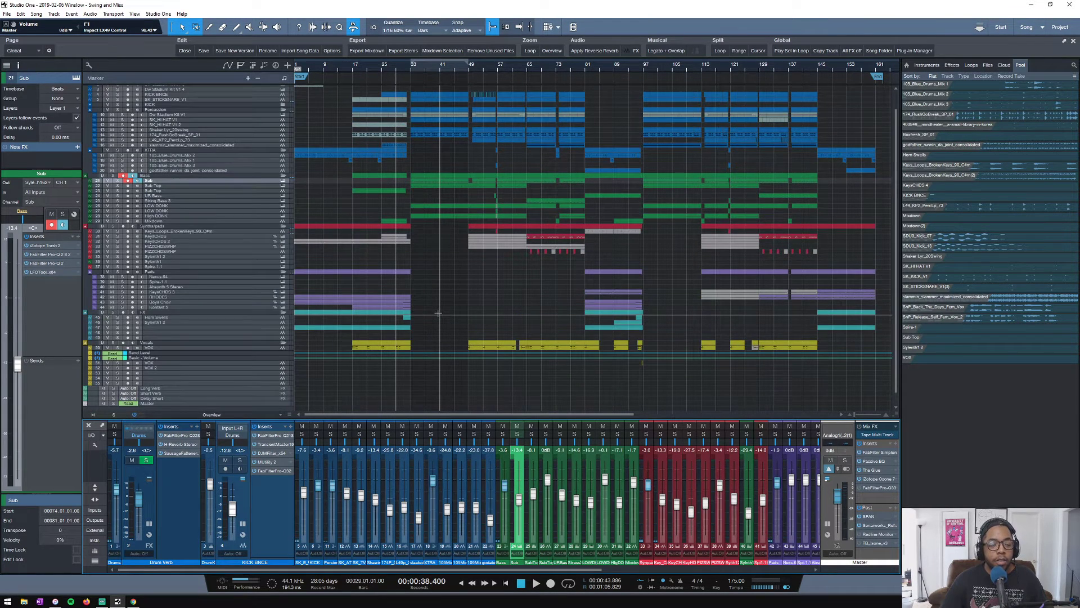
scroll(437, 312, "down", 1)
scroll(434, 315, "up", 2)
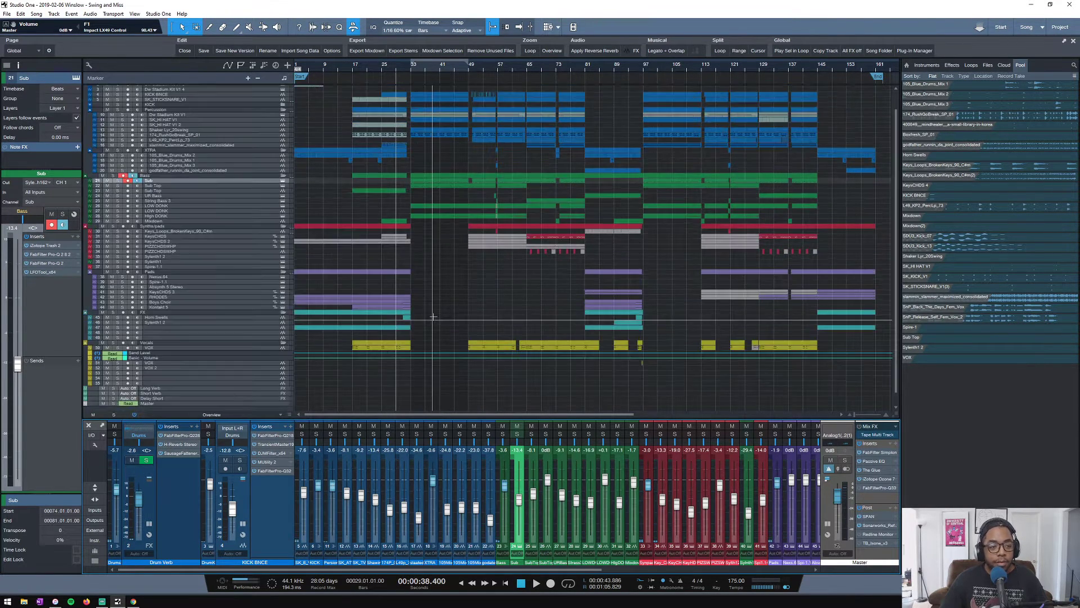
scroll(433, 318, "up", 1)
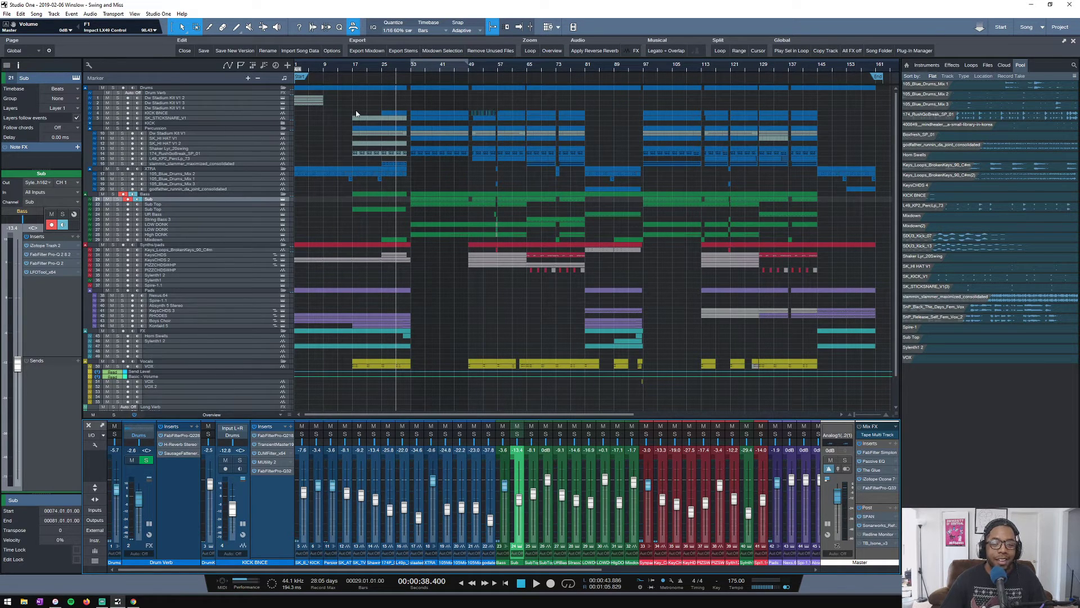
scroll(359, 106, "down", 3)
scroll(348, 104, "up", 3)
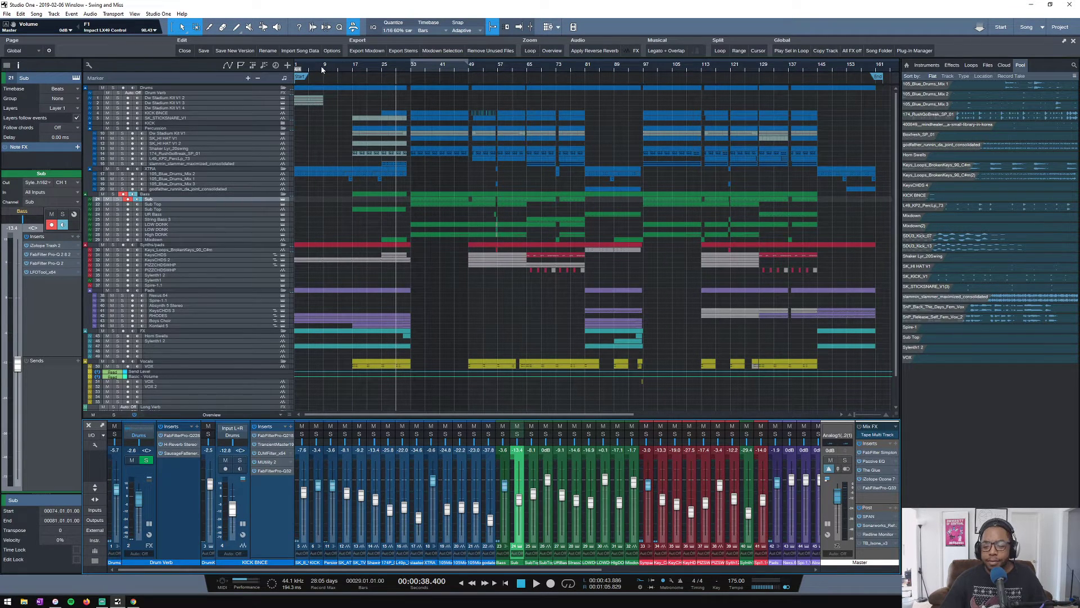
scroll(423, 288, "down", 2)
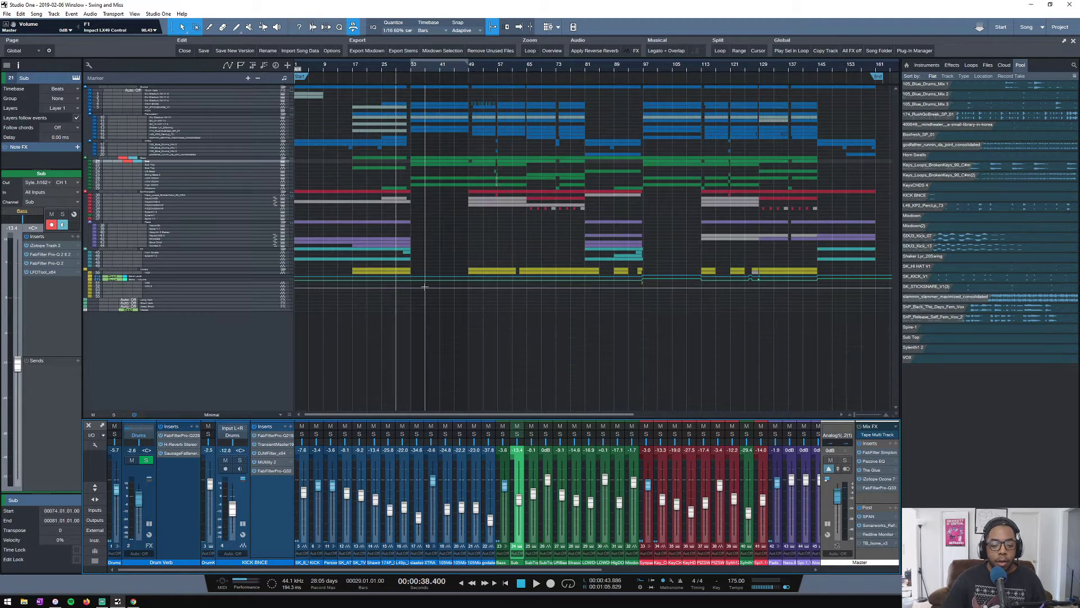
scroll(429, 286, "up", 4)
scroll(430, 286, "down", 3)
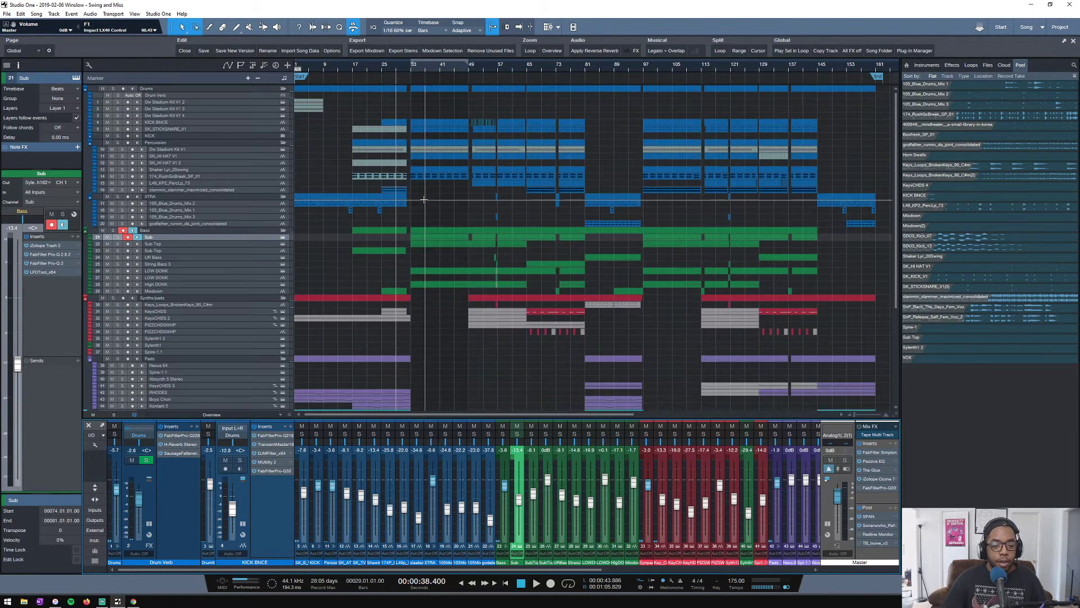
Solo the Drums folder, audition the arrangement from bar 33, and stop playback
left_click(114, 89)
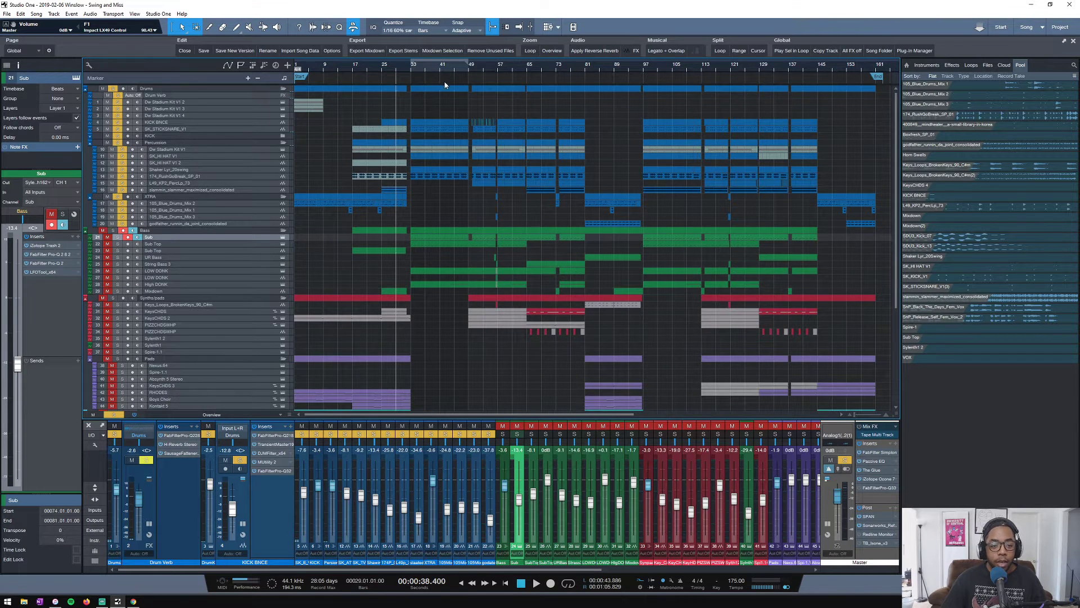
scroll(426, 69, "up", 3)
left_click(391, 68)
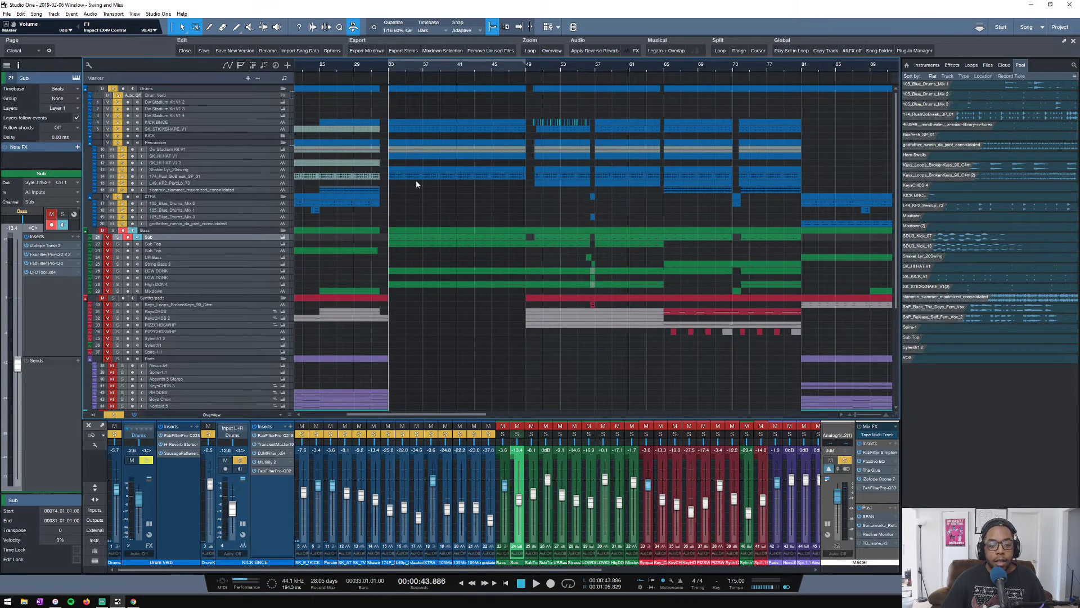
key("space")
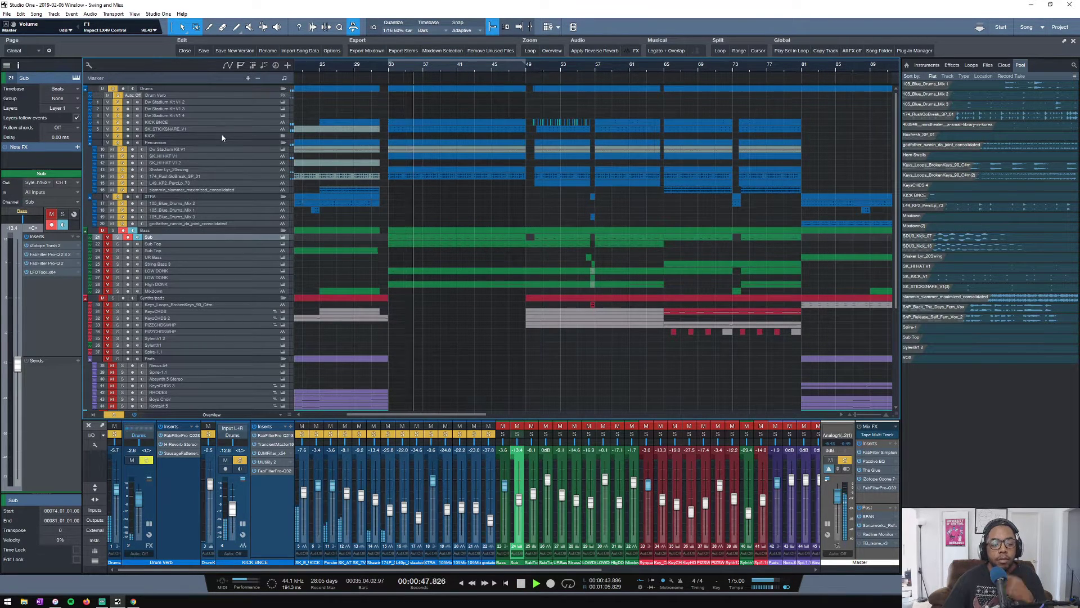
key("space")
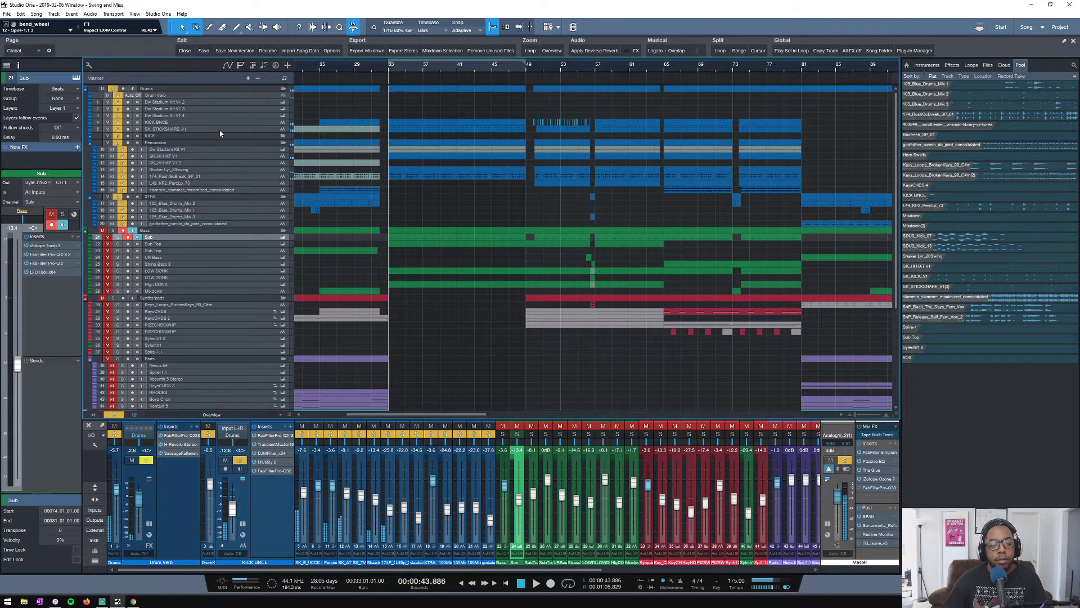
Solo the Bass folder together with the already soloed drums
key("w")
key("w")
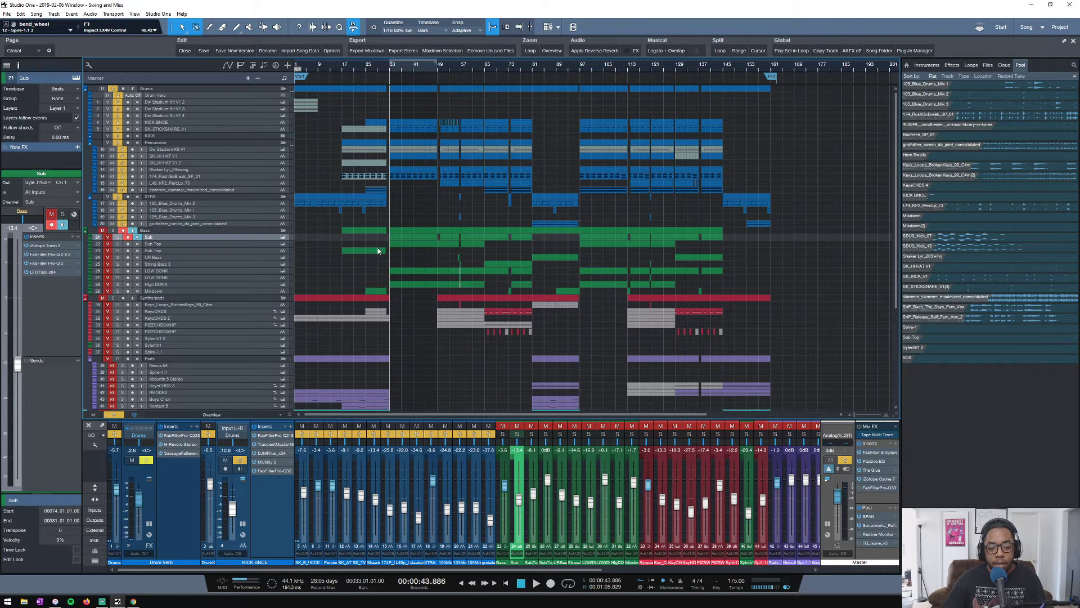
left_click(114, 235)
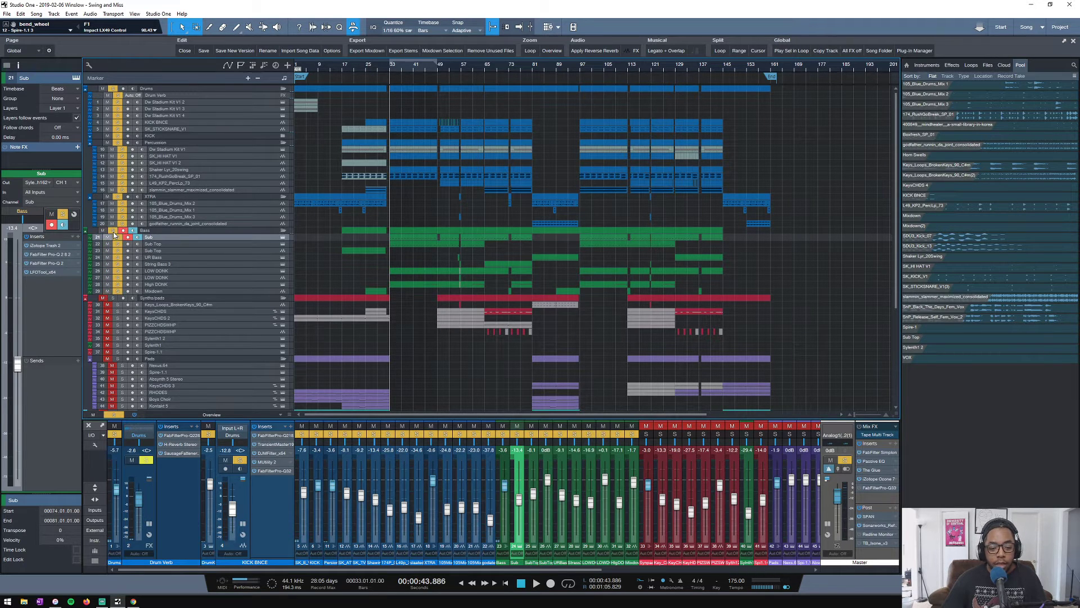
scroll(347, 66, "up", 3)
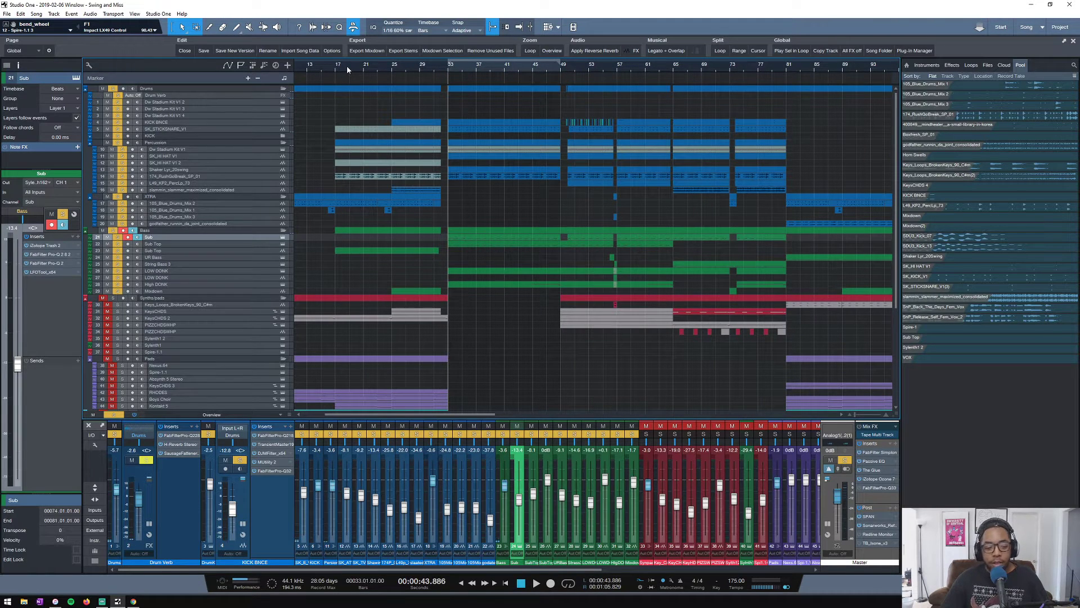
scroll(320, 243, "down", 2)
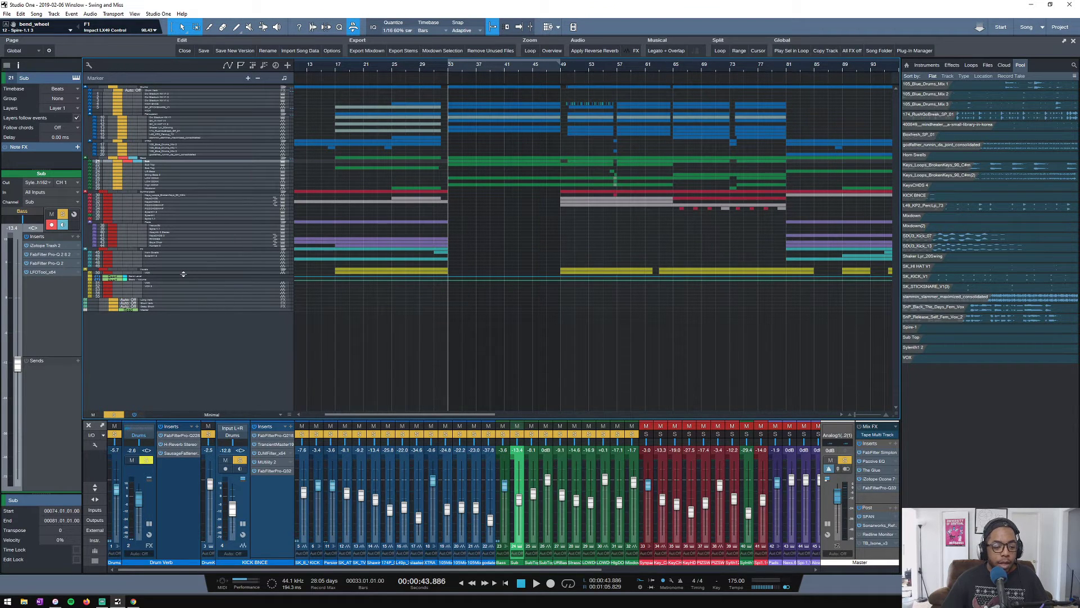
Enlarge the VOX track to examine its vocal events, and shrink it back to match the other tracks
left_click_drag(184, 274, 176, 291)
right_click(368, 281)
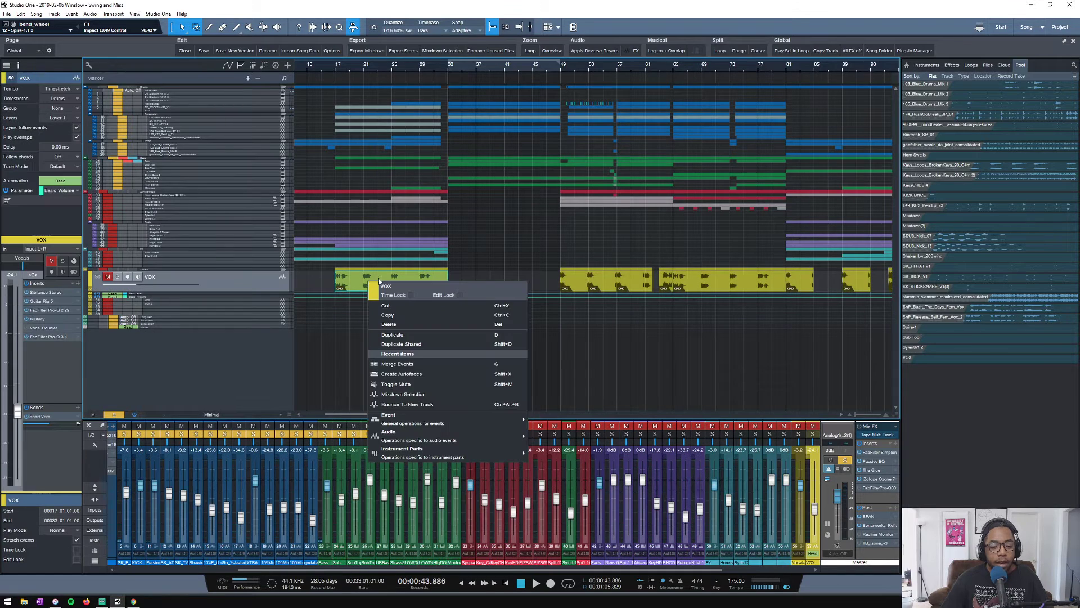
left_click(499, 258)
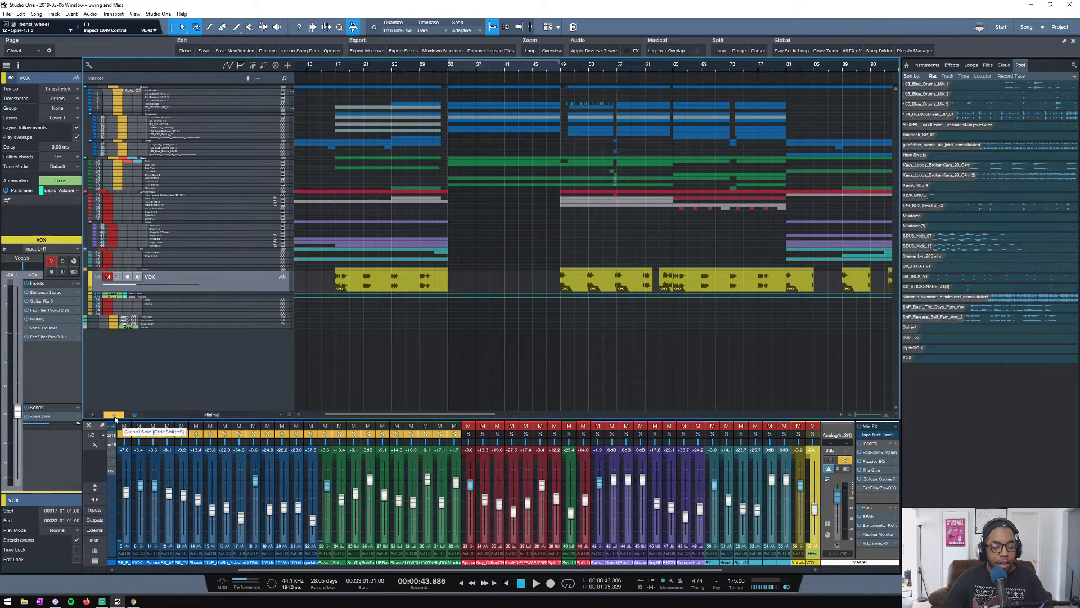
scroll(486, 264, "up", 1)
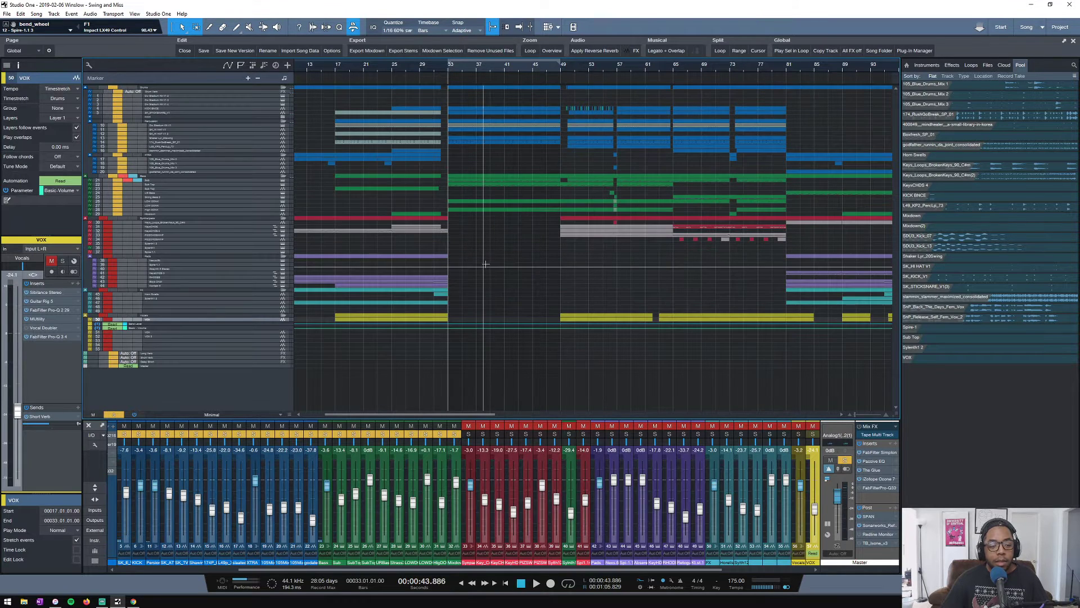
scroll(486, 264, "up", 1)
scroll(486, 264, "down", 2)
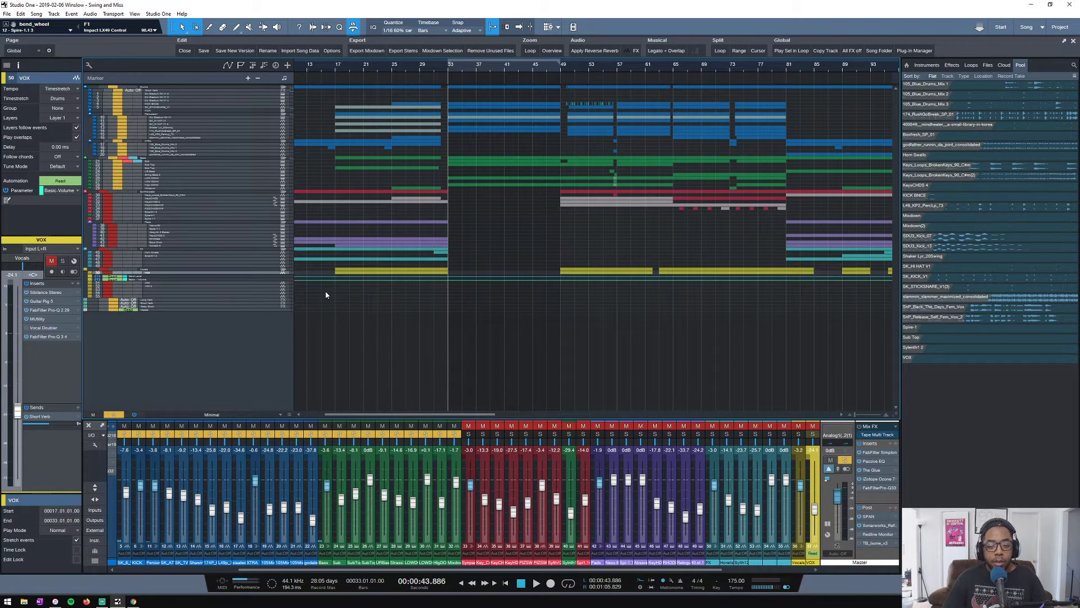
Clear all soloed tracks at once and play the full arrangement from bar 17
left_click(113, 414)
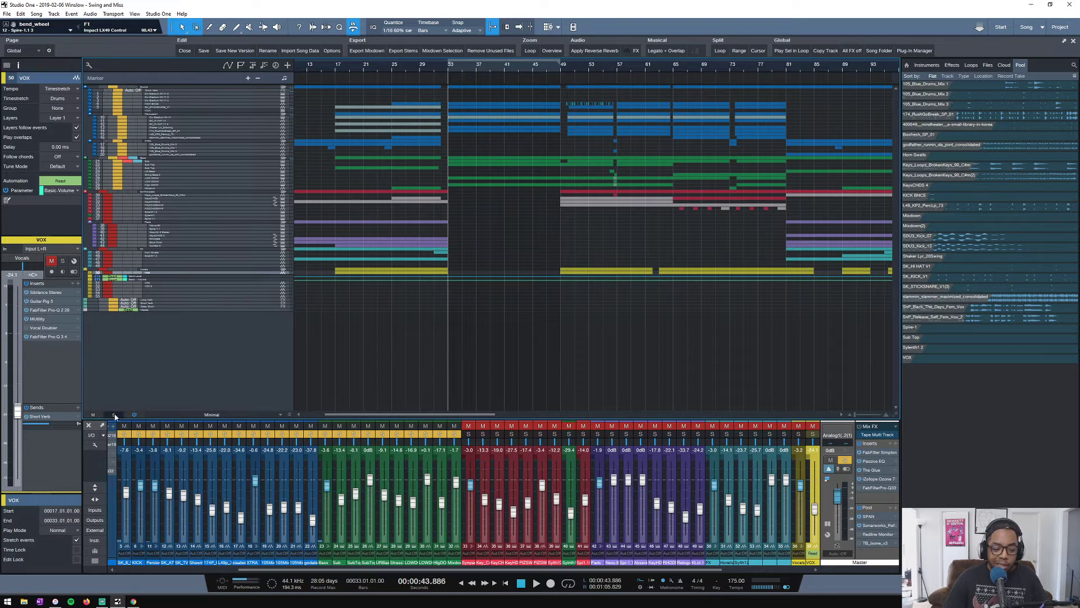
scroll(502, 65, "down", 3)
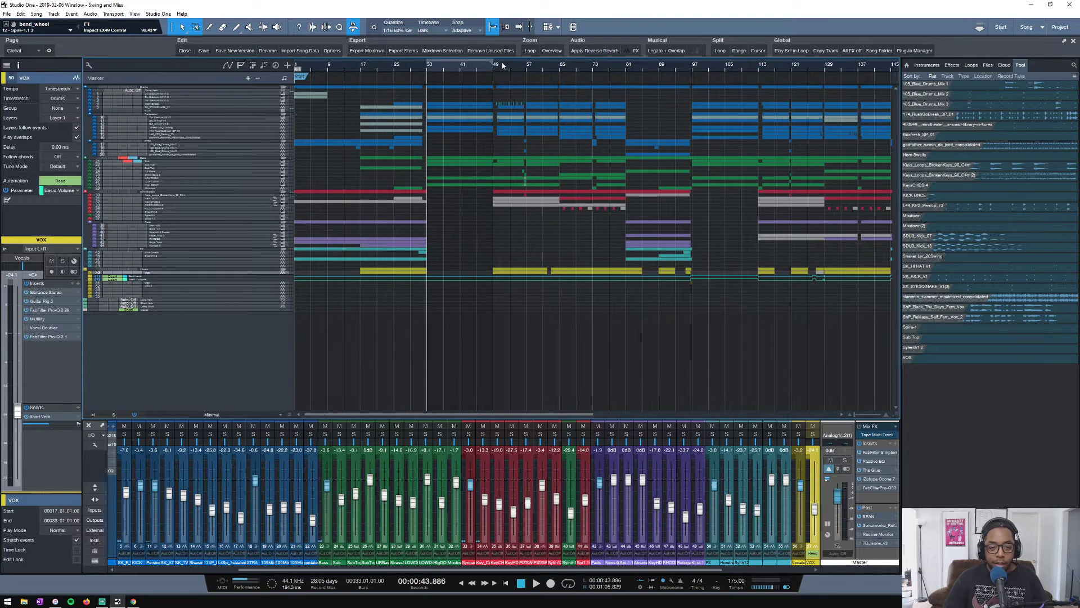
left_click(332, 65)
key("space")
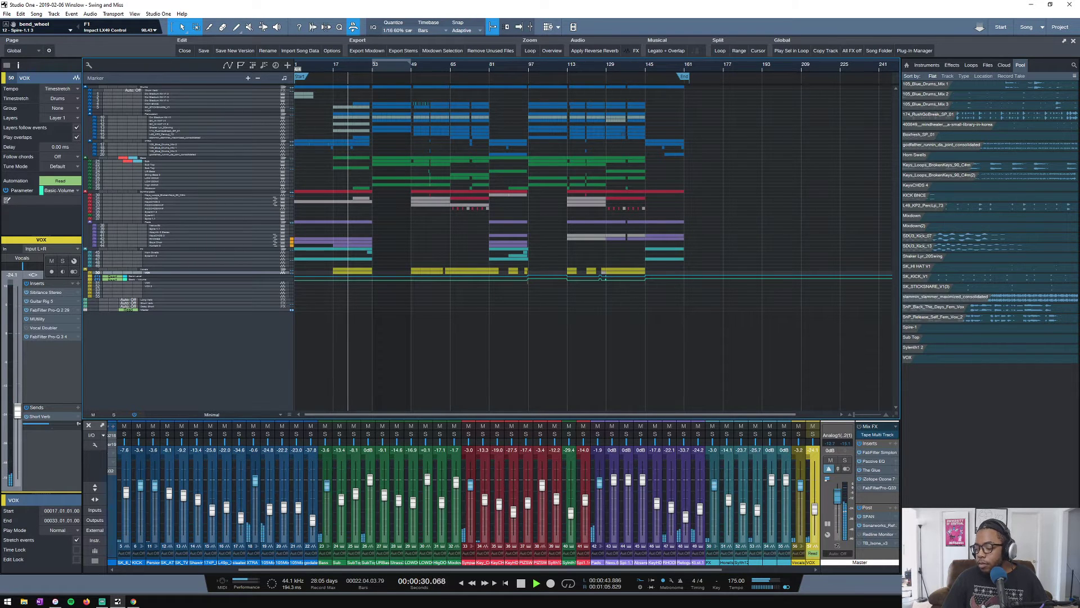
Bring up the YouTube Studio dashboard in Chrome to read the live chat, and return to the Studio One song
left_click(133, 601)
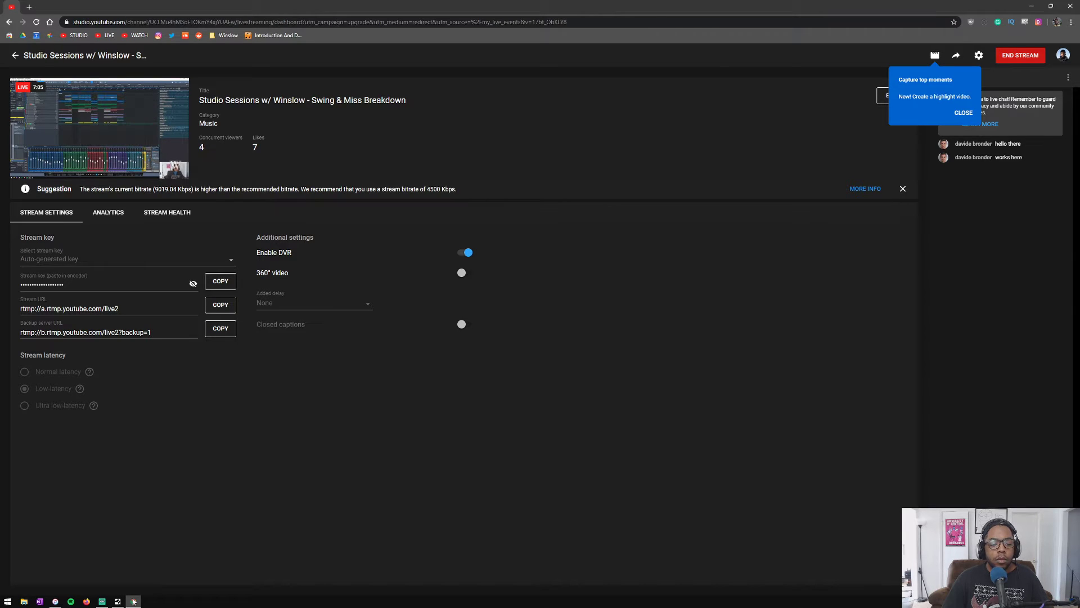
left_click(133, 601)
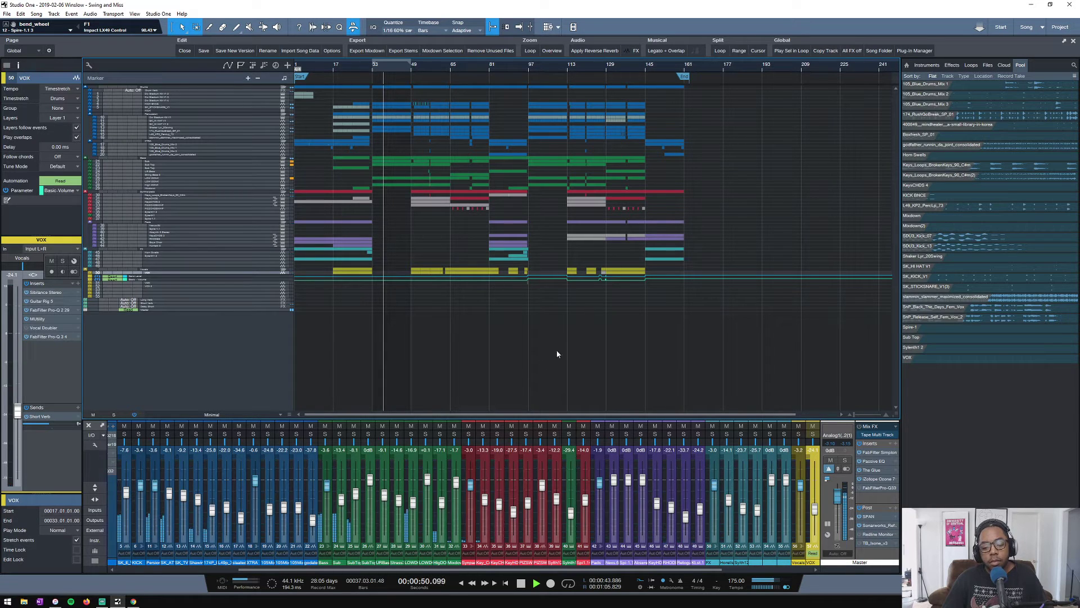
Open the Sonarworks Reference 4 plug-in on the master channel to examine its calibration settings, and close it
left_click(871, 525)
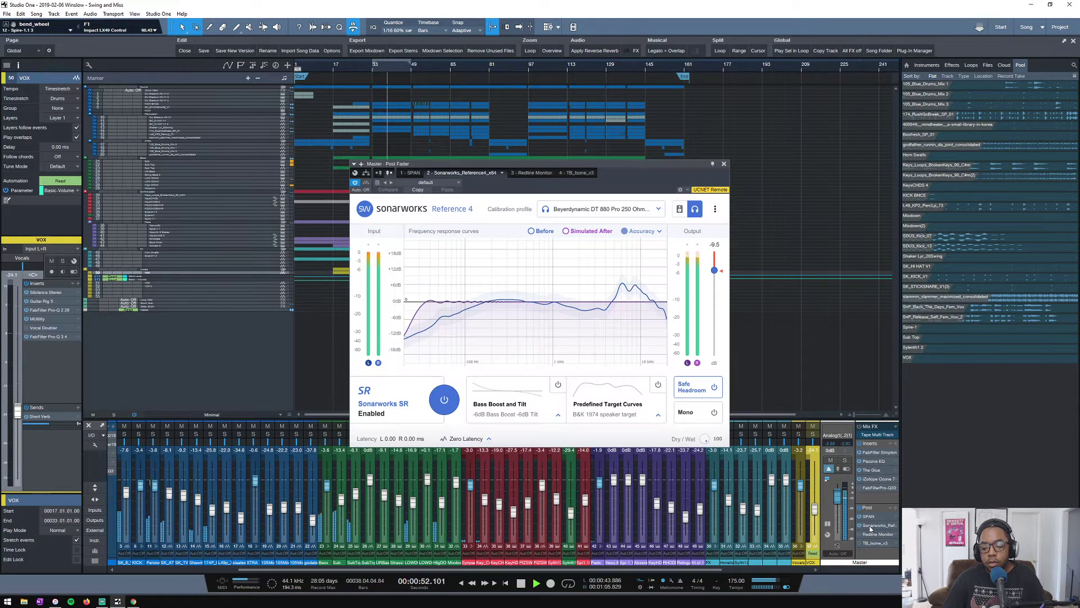
left_click(724, 164)
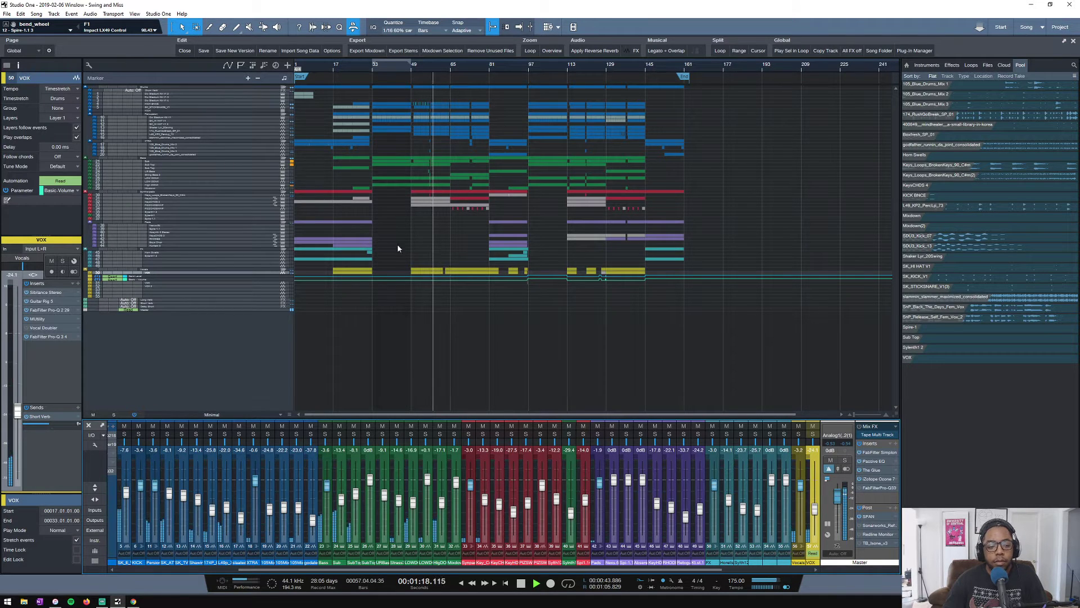
Fit the whole arrangement with the Overview zoom, continue listening from bar 90, and stop playback
left_click(552, 50)
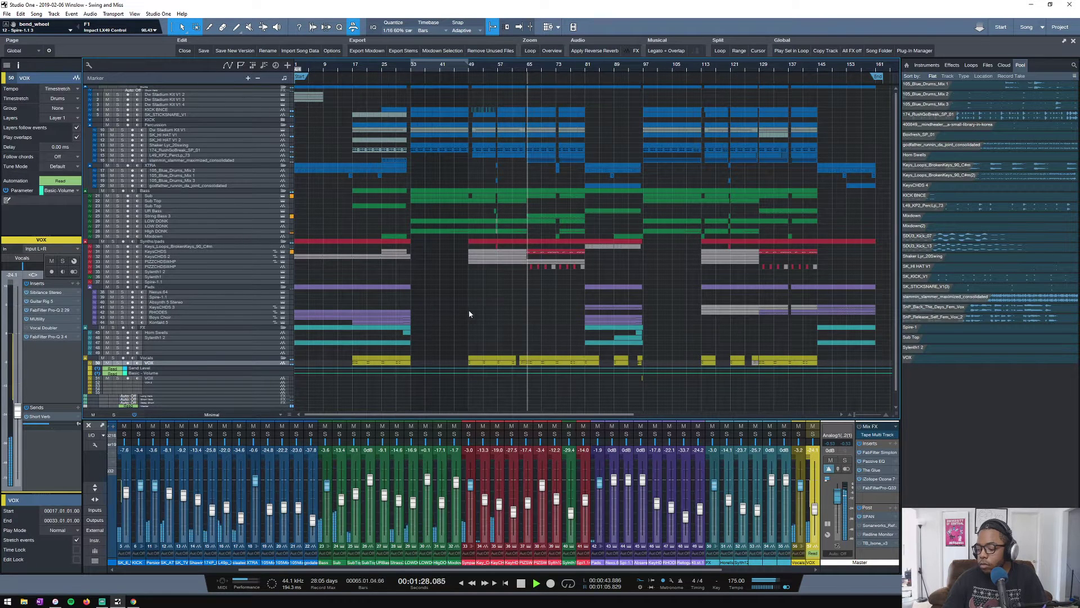
left_click(618, 65)
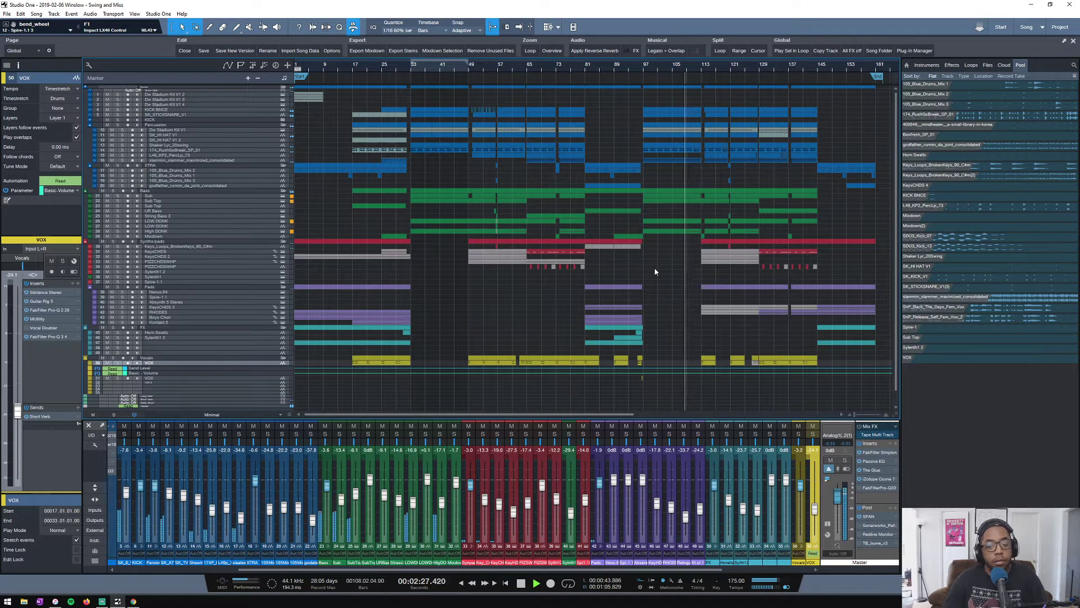
key("space")
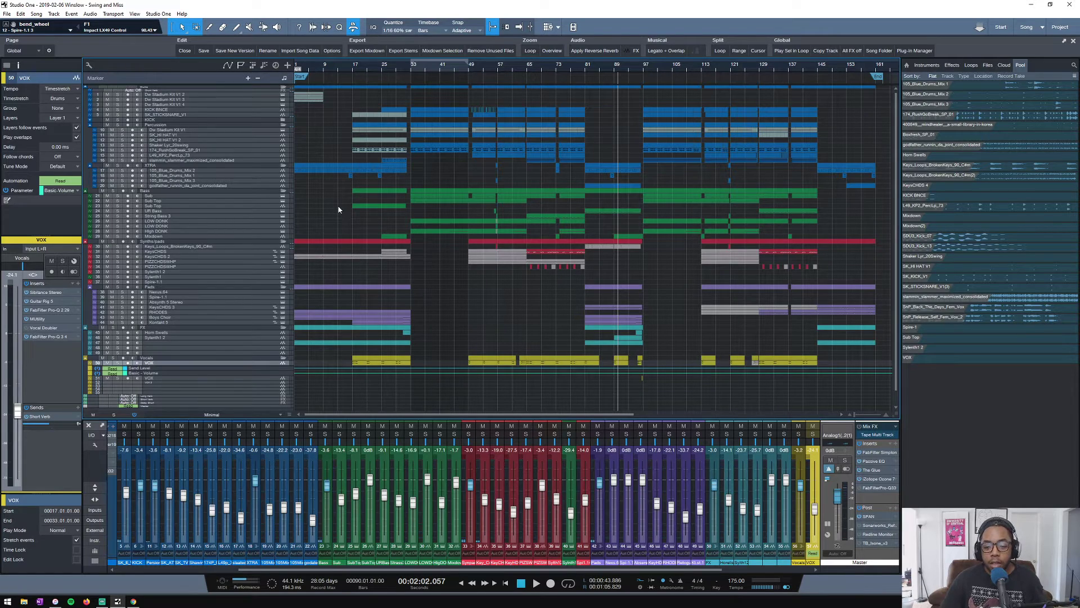
Adjust the track heights to show the arrangement, and enlarge the BrokenKeys loop track in the synth leads folder
scroll(338, 206, "down", 2)
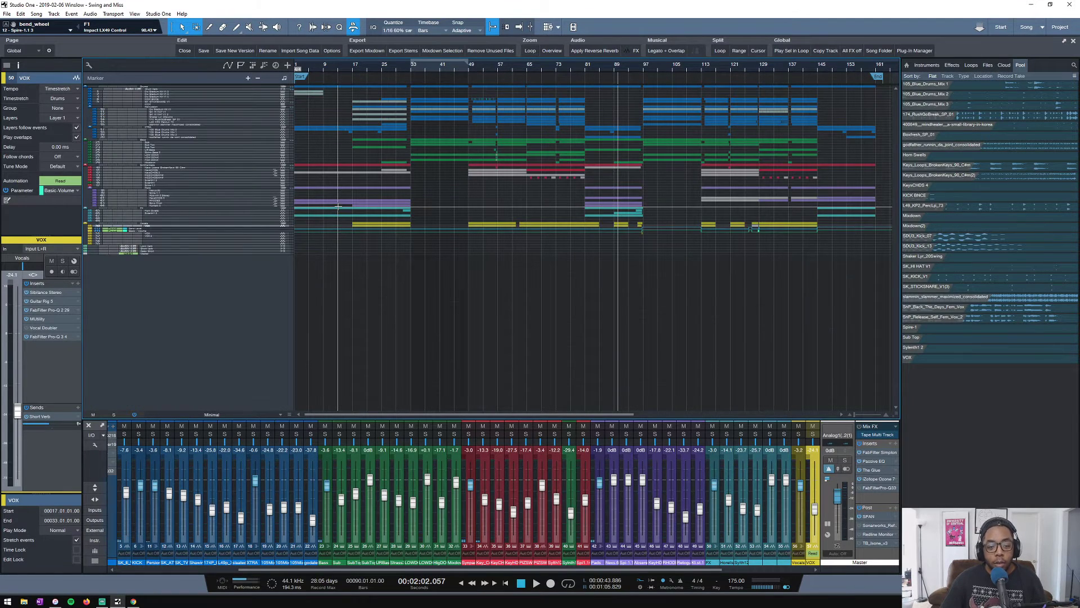
scroll(338, 206, "up", 3)
scroll(338, 207, "down", 1)
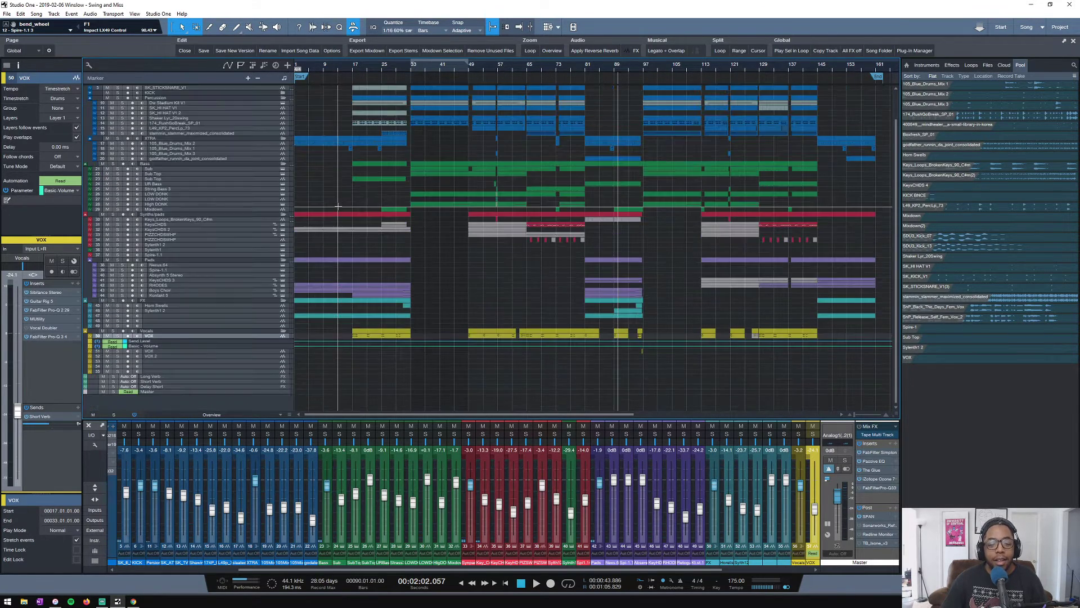
scroll(485, 260, "up", 2)
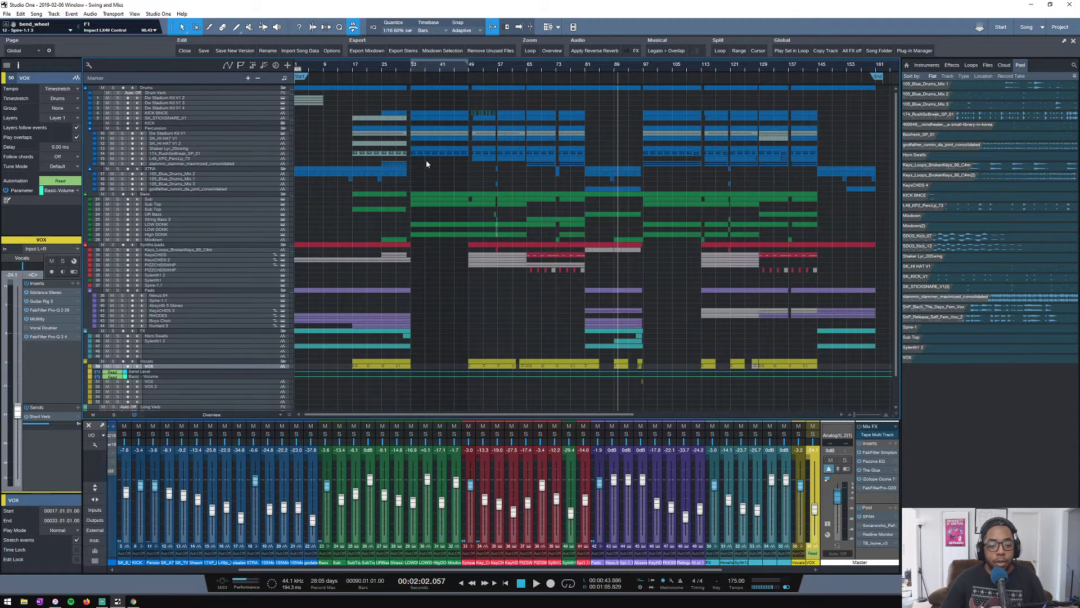
scroll(426, 163, "up", 3)
scroll(427, 163, "down", 2)
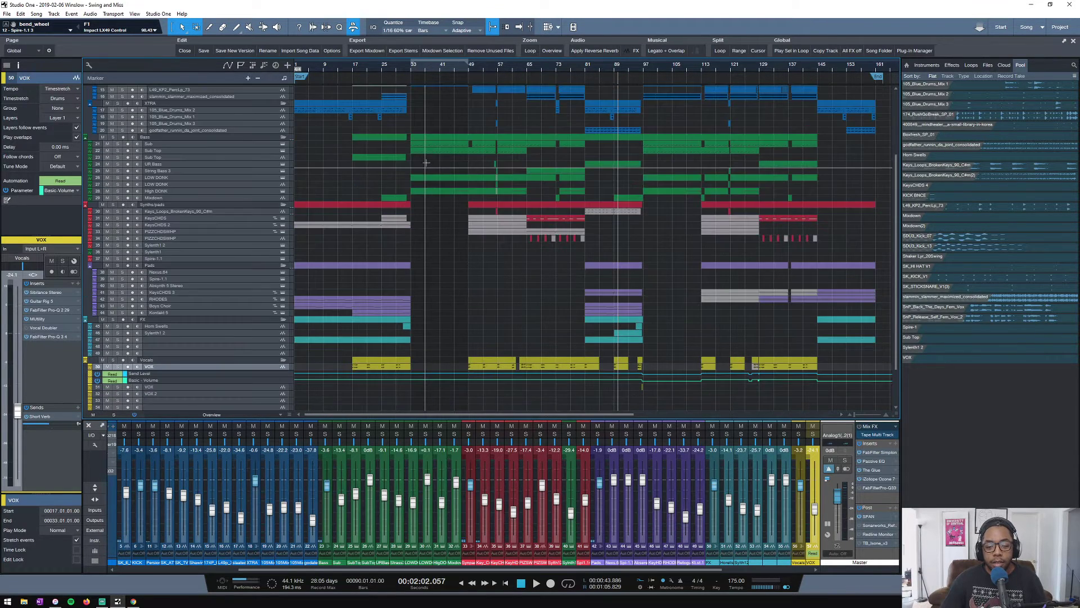
scroll(426, 163, "down", 2)
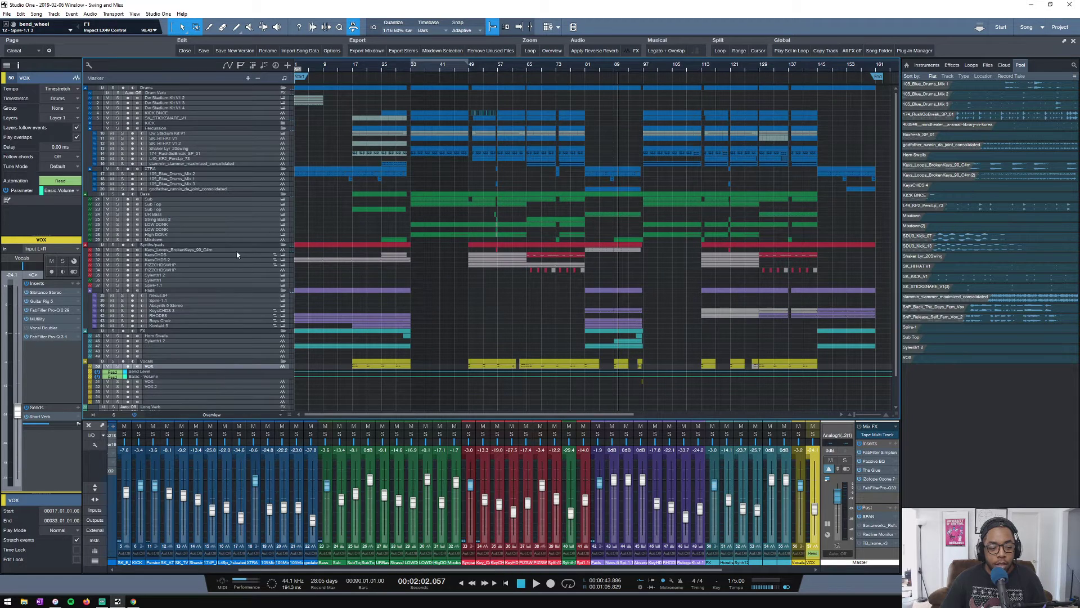
left_click_drag(237, 251, 237, 261)
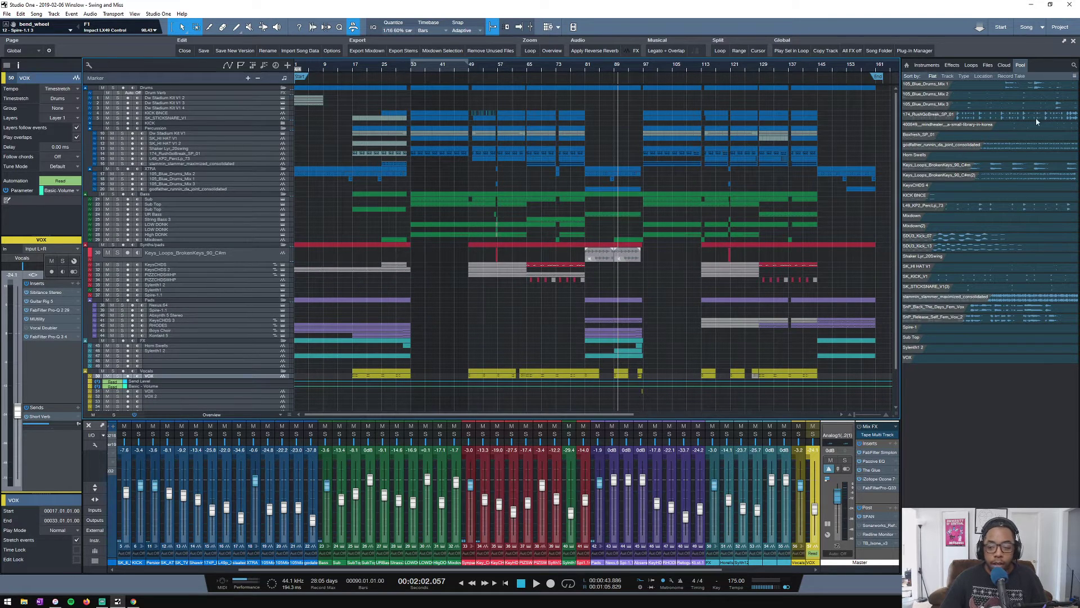
Show the song's media folder in Explorer, go up to its parent folder and select the Swing and Miss song file
right_click(1017, 67)
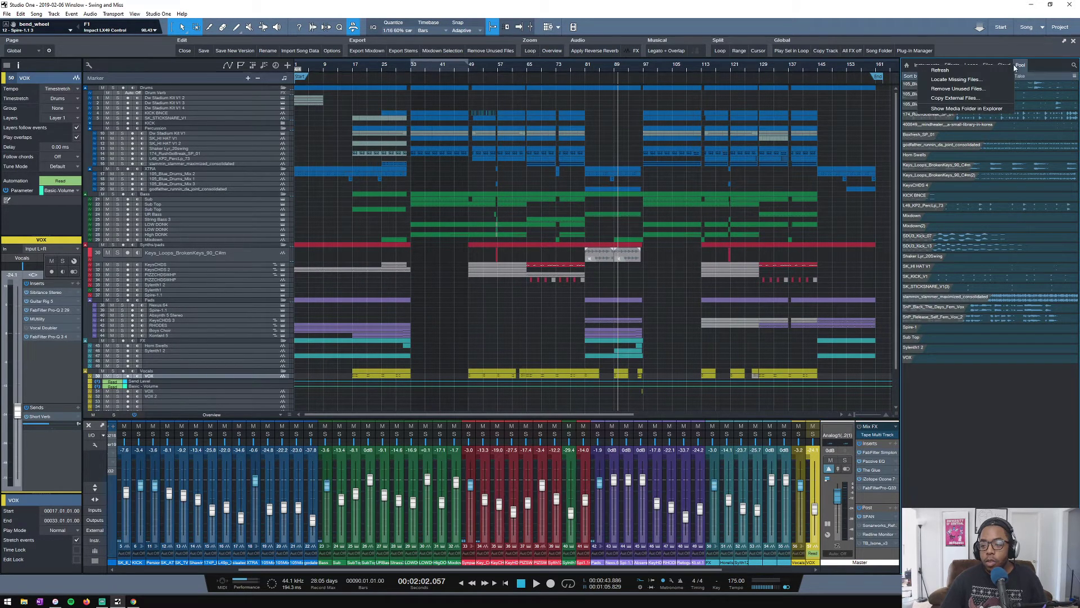
left_click(985, 111)
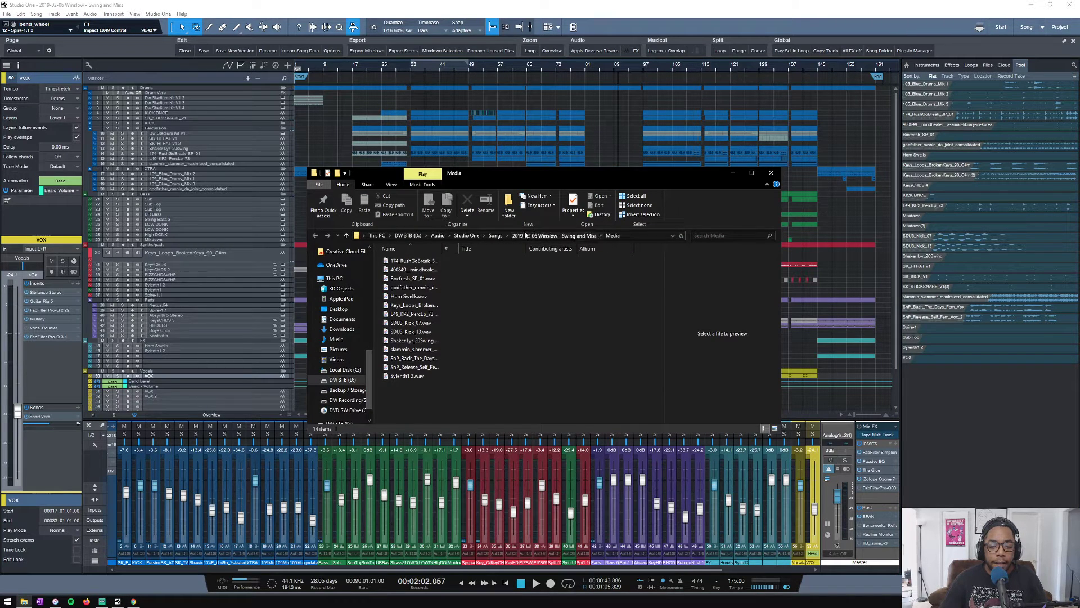
left_click(554, 235)
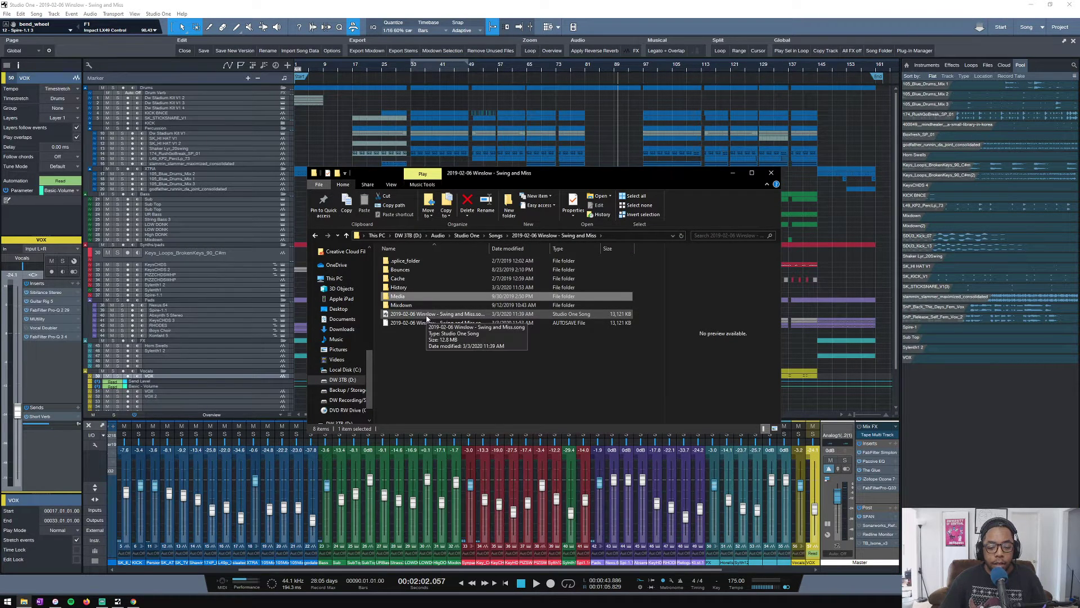
left_click(425, 316)
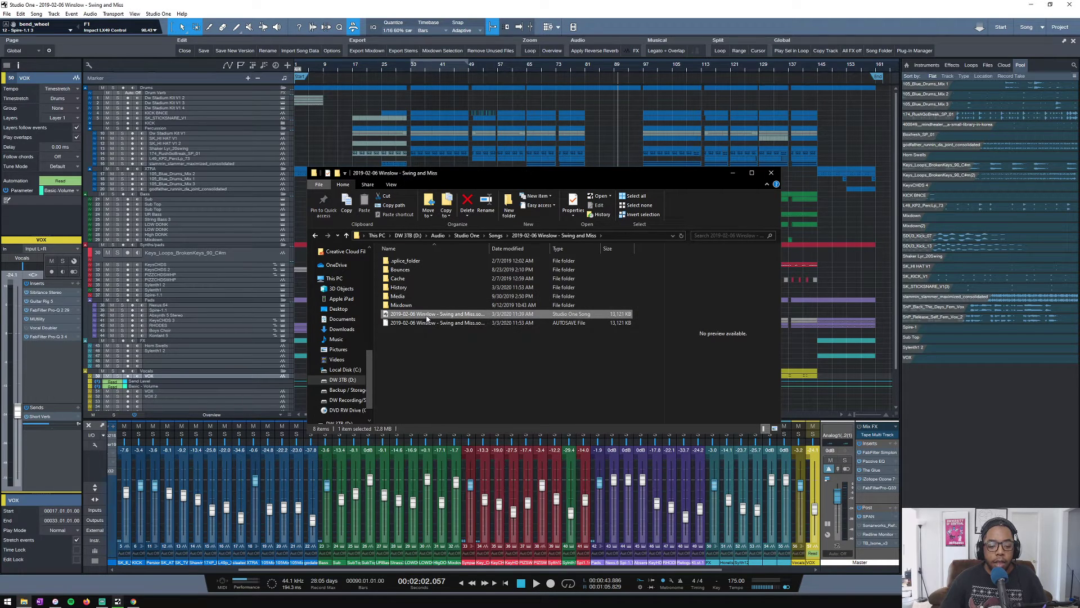
Open the Mixdown folder and preview the audio file 2-6 Deep Grove Sketch.wav
double_click(398, 305)
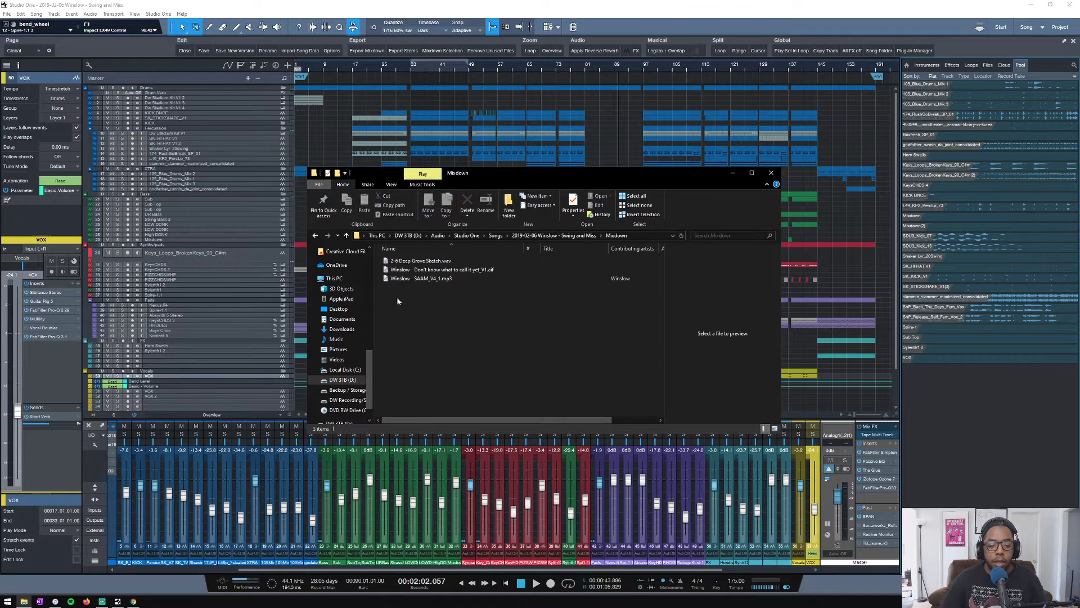
left_click(421, 262)
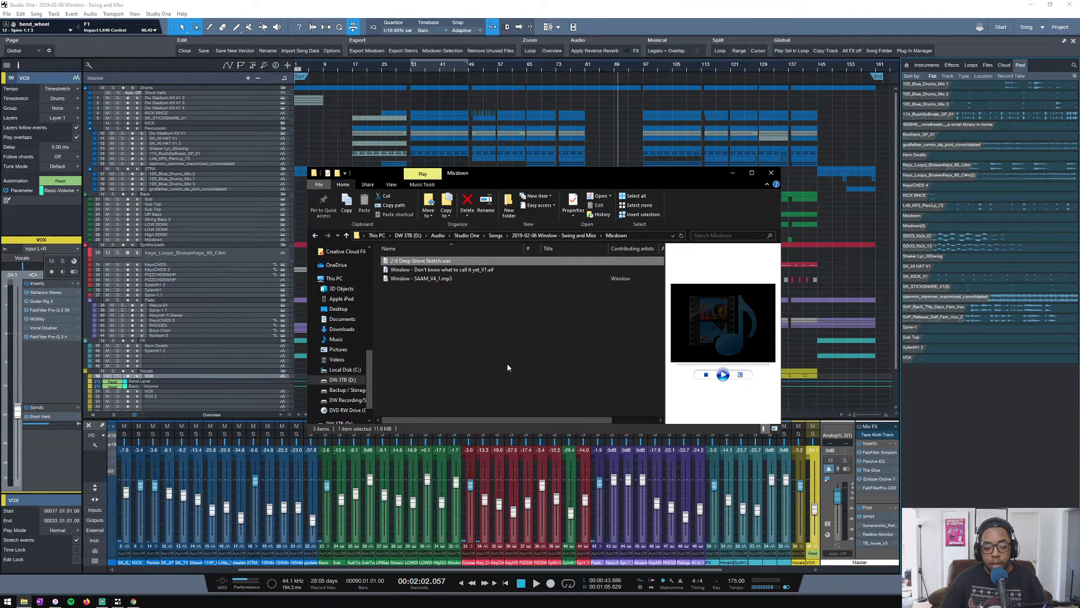
key("space")
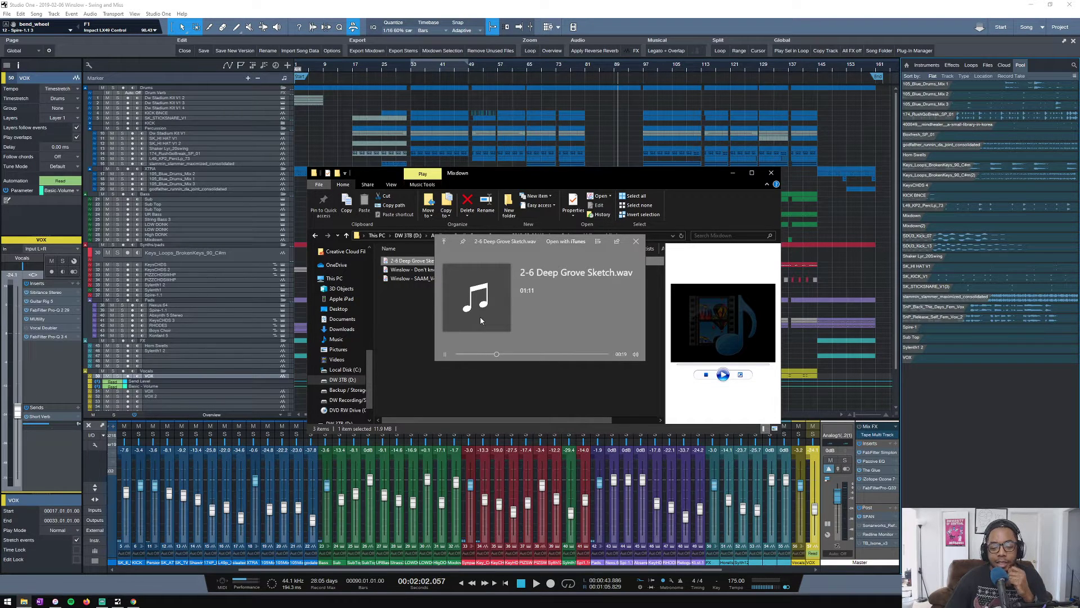
Close the audio preview and the Mixdown folder window
left_click(636, 241)
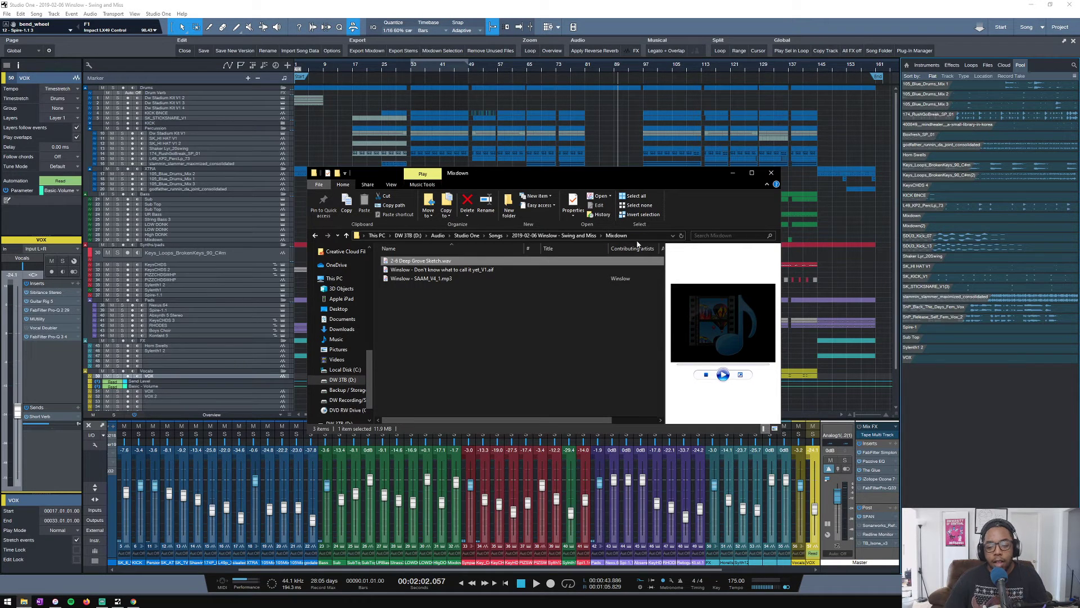
left_click(775, 177)
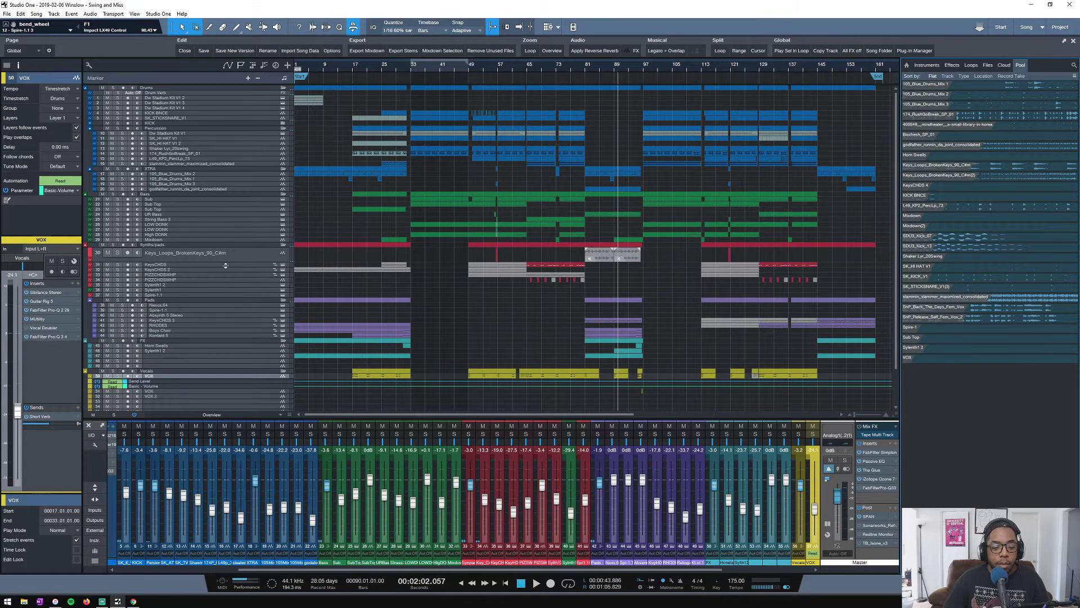
Solo the Drums folder track and listen to the drums from bar 33
left_click_drag(226, 265, 486, 270)
scroll(493, 67, "up", 2)
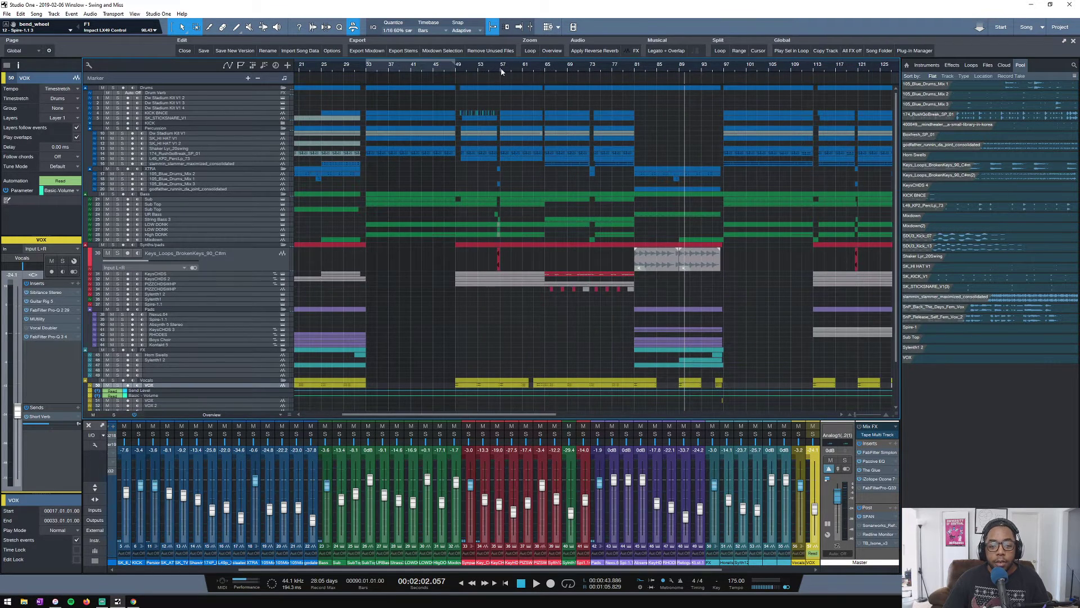
scroll(498, 71, "up", 3)
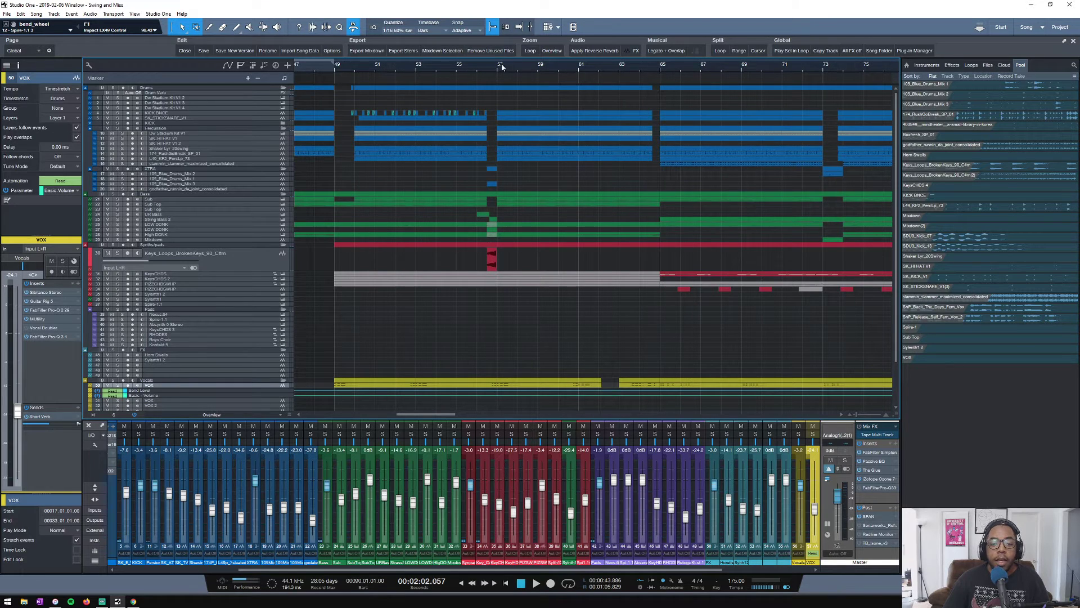
scroll(506, 68, "down", 5)
scroll(319, 62, "up", 2)
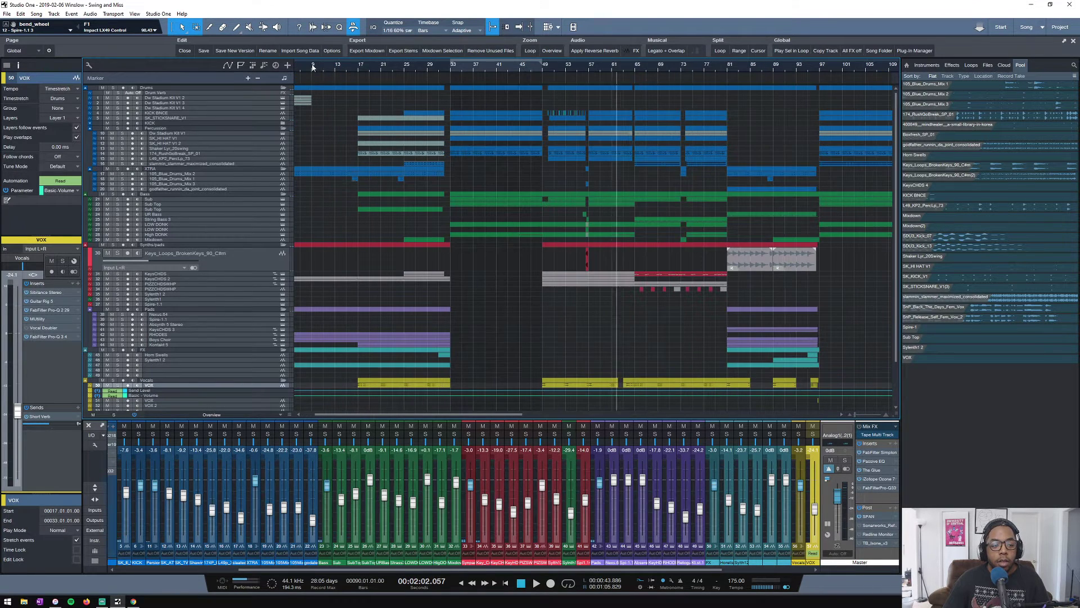
left_click(113, 88)
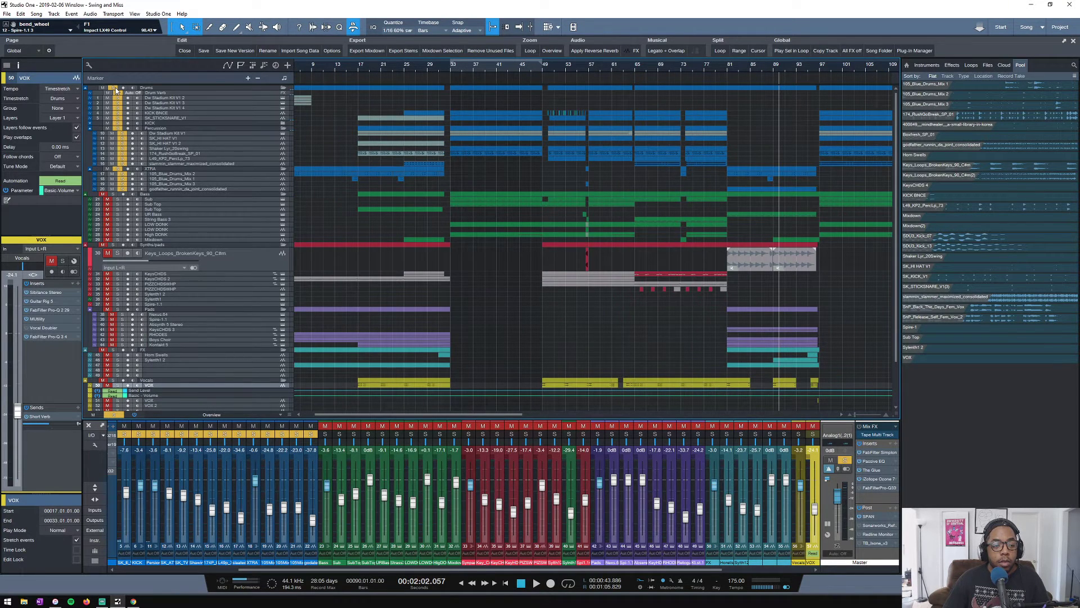
left_click(452, 71)
key("space")
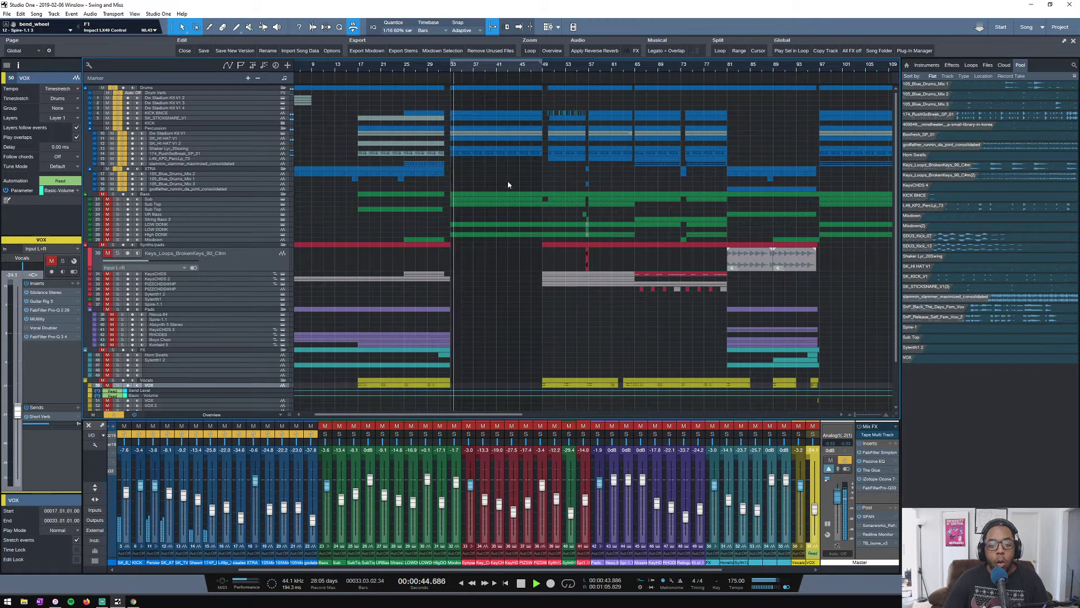
scroll(493, 175, "up", 2)
scroll(491, 174, "down", 2)
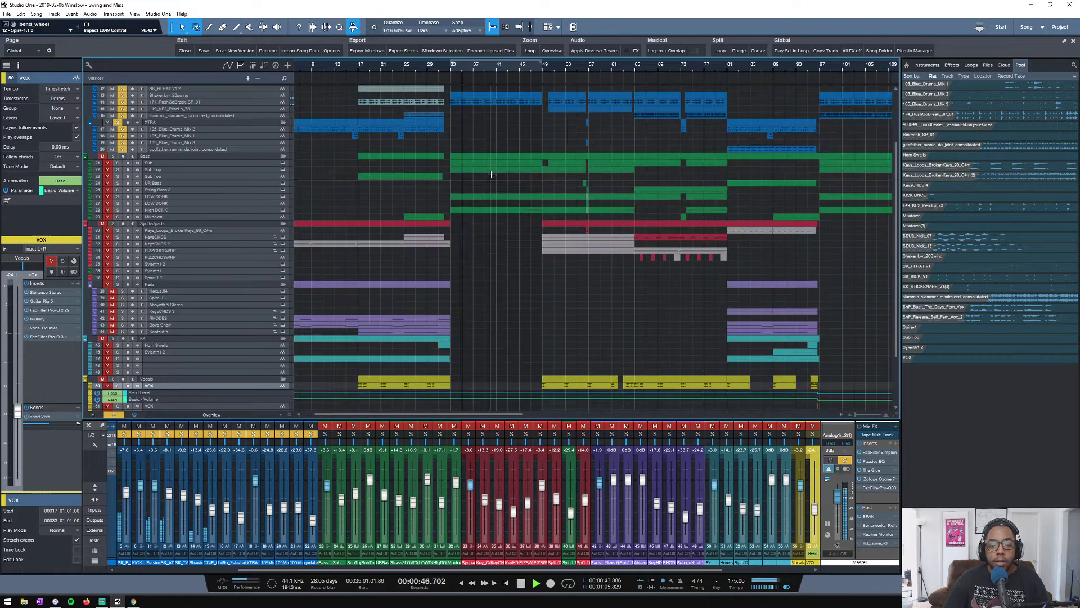
scroll(487, 203, "up", 3)
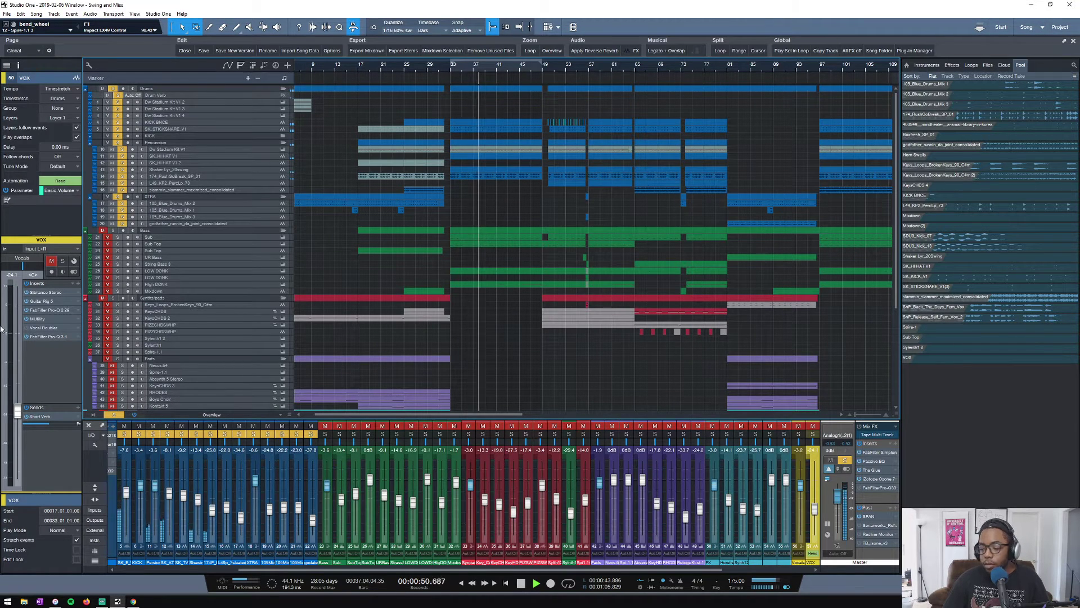
Switch to the YouTube live stream dashboard in the browser to check it, and return to Studio One
left_click(134, 601)
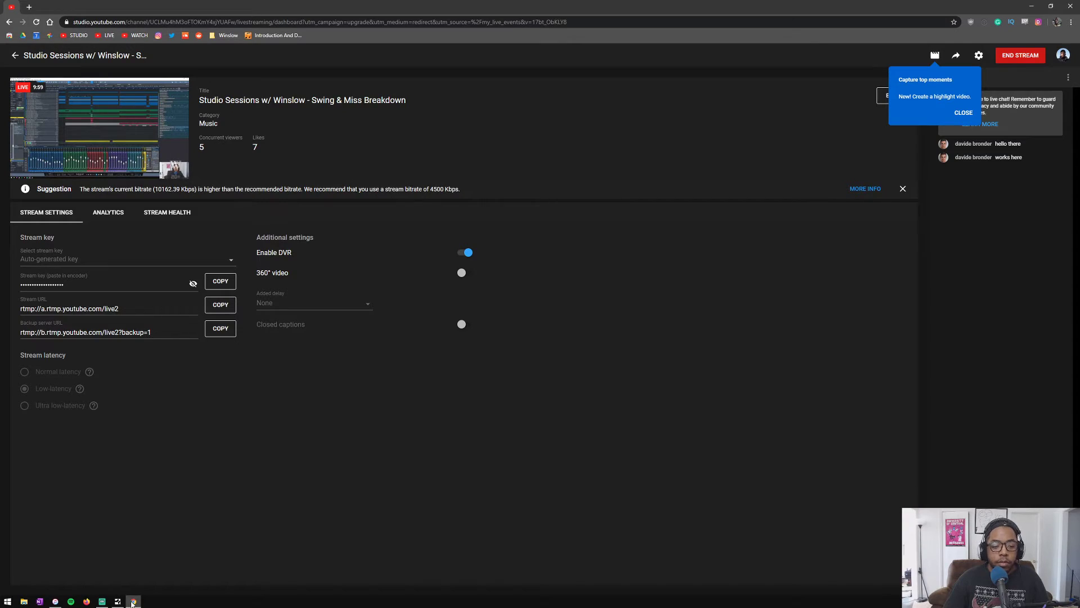
left_click(133, 601)
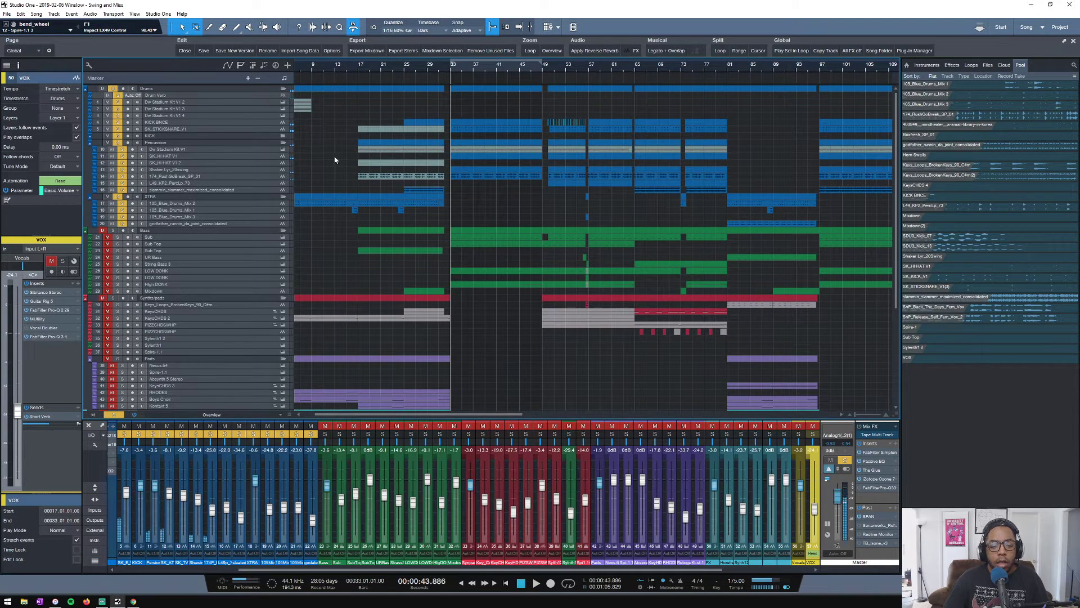
Solo only the KICK BNCE and SK_STICKSNARE_V1 tracks, play them from bar 33 and stop playback
scroll(317, 158, "up", 1)
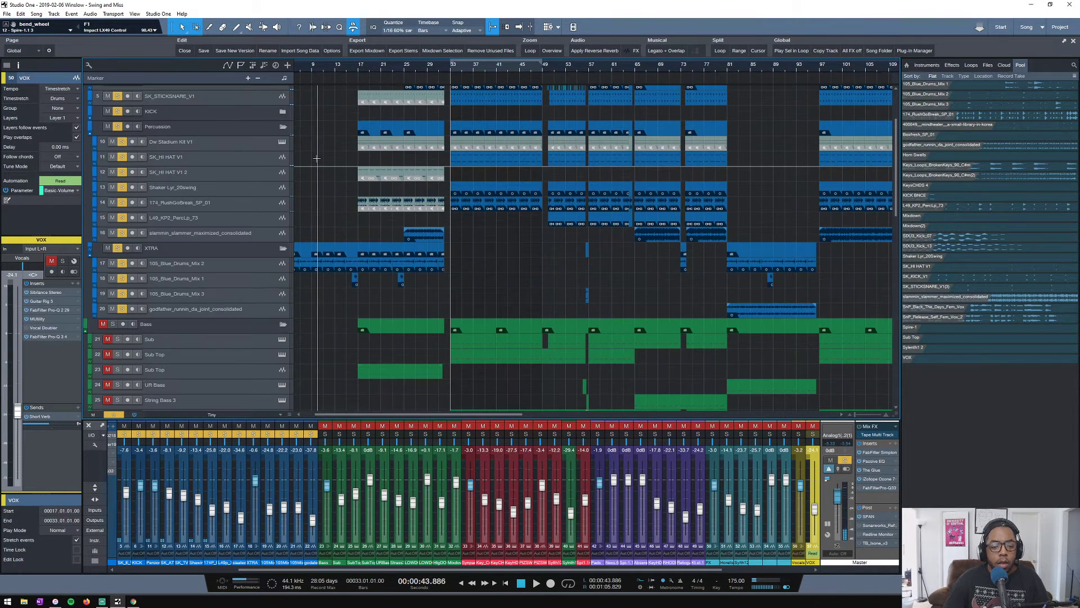
scroll(317, 158, "down", 2)
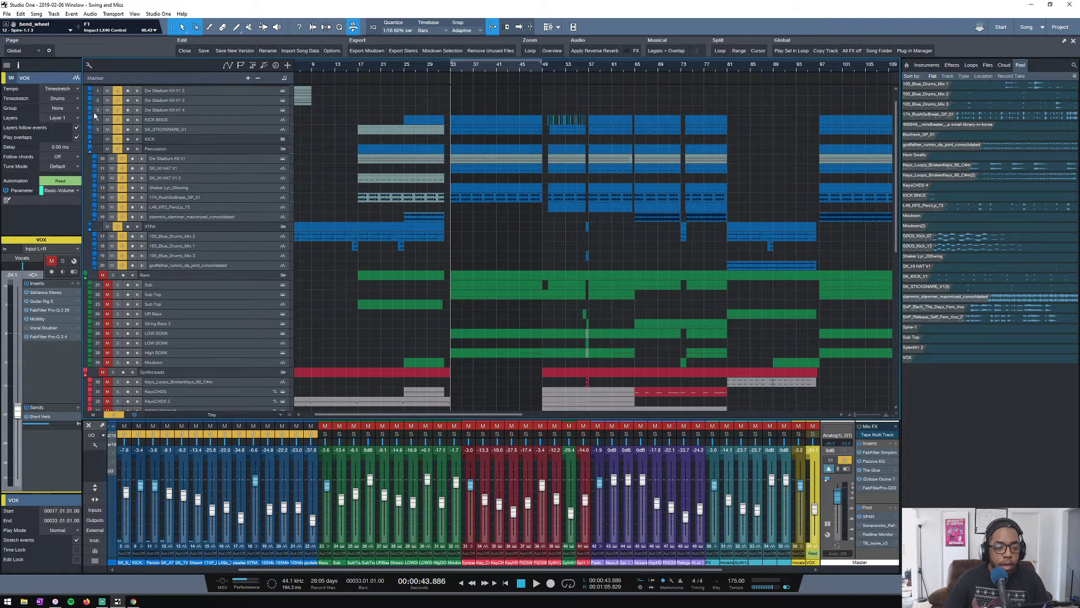
left_click(118, 120)
left_click(117, 129)
key("space")
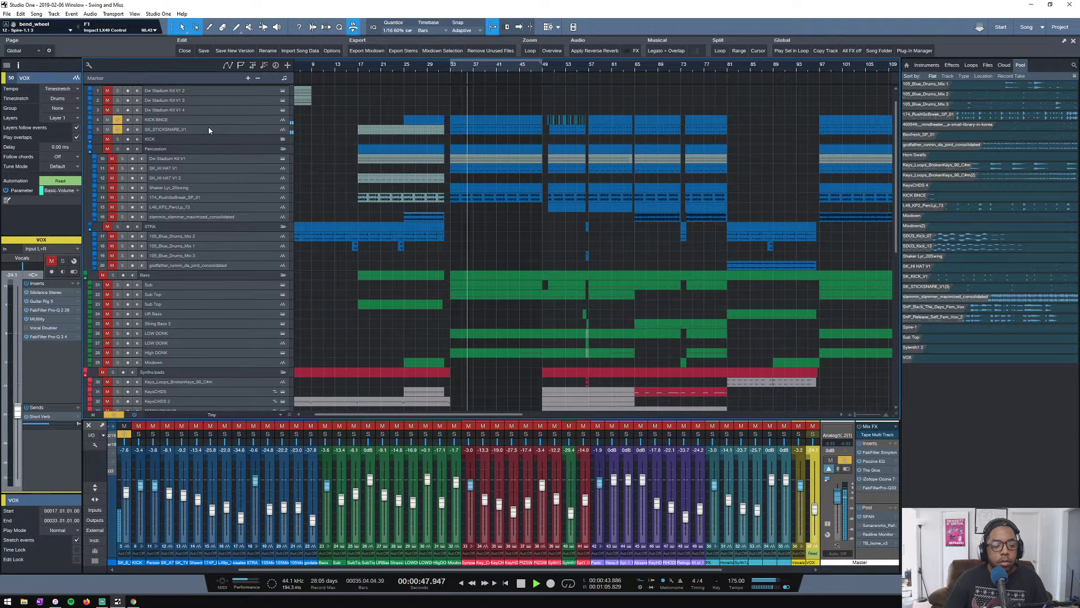
key("space")
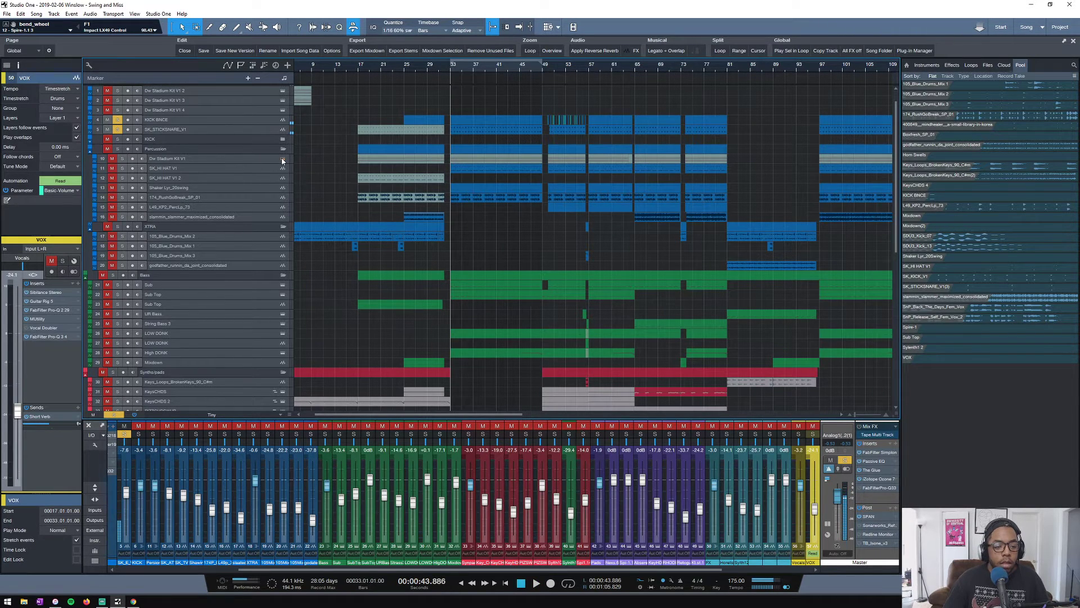
Open the Dw Stadium Kit V1 percussion track's Kontakt instrument, solo the track to audition the kit, and close the instrument window
left_click(283, 161)
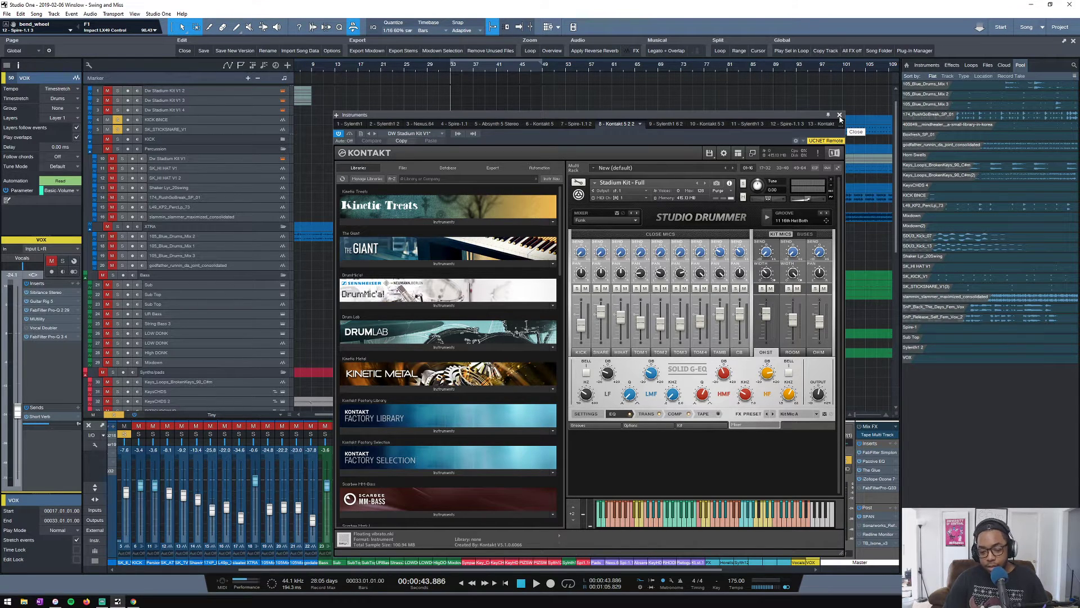
left_click(243, 158)
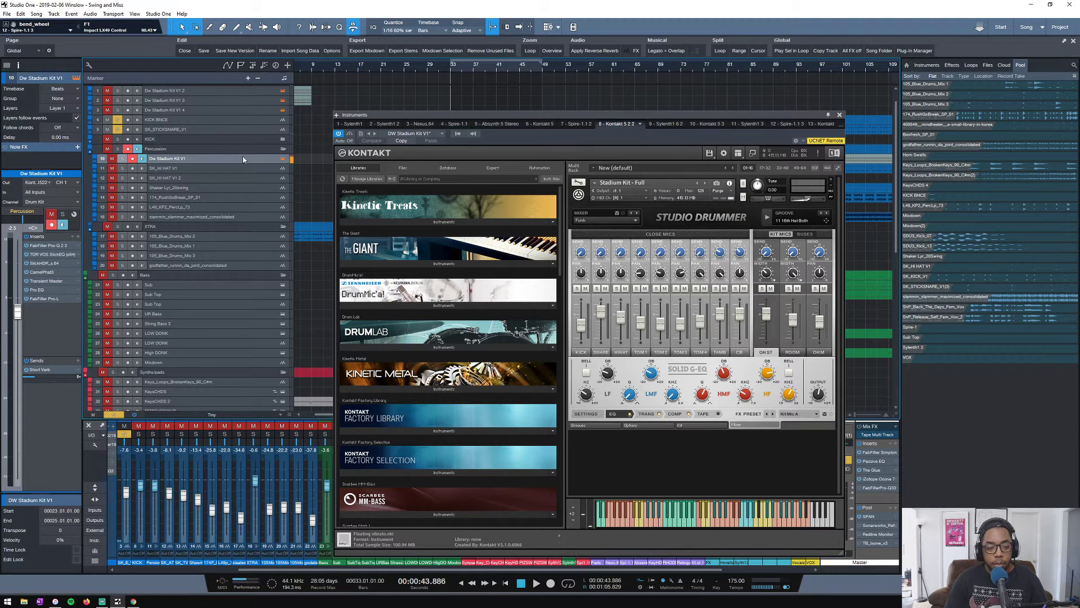
key("s")
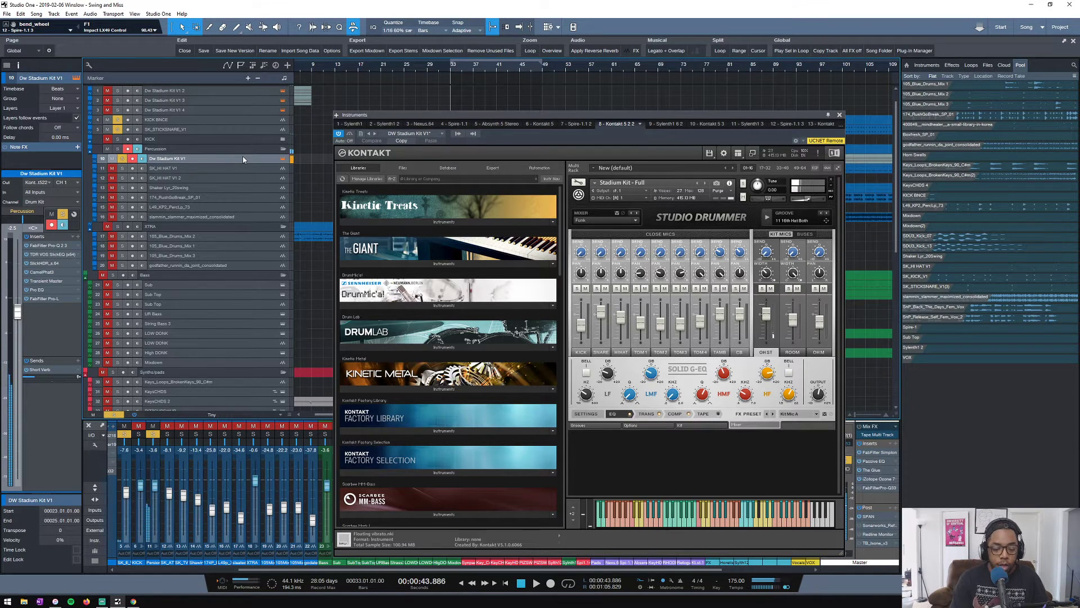
left_click(837, 115)
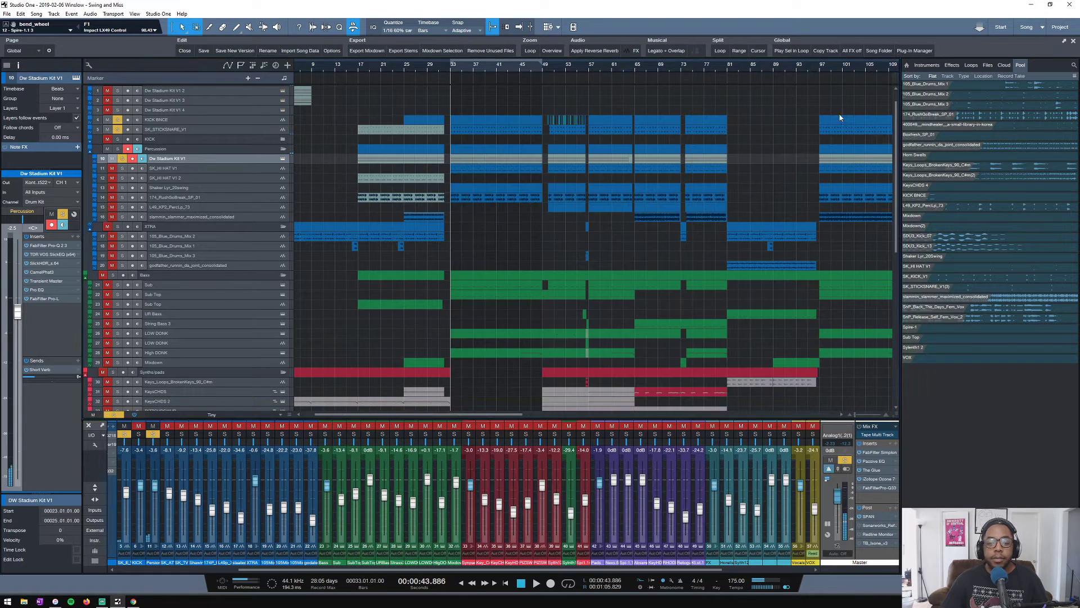
Unsolo the Dw Stadium Kit V1 track and briefly replay the bounced kick and snare from bar 33
left_click(122, 158)
key("space")
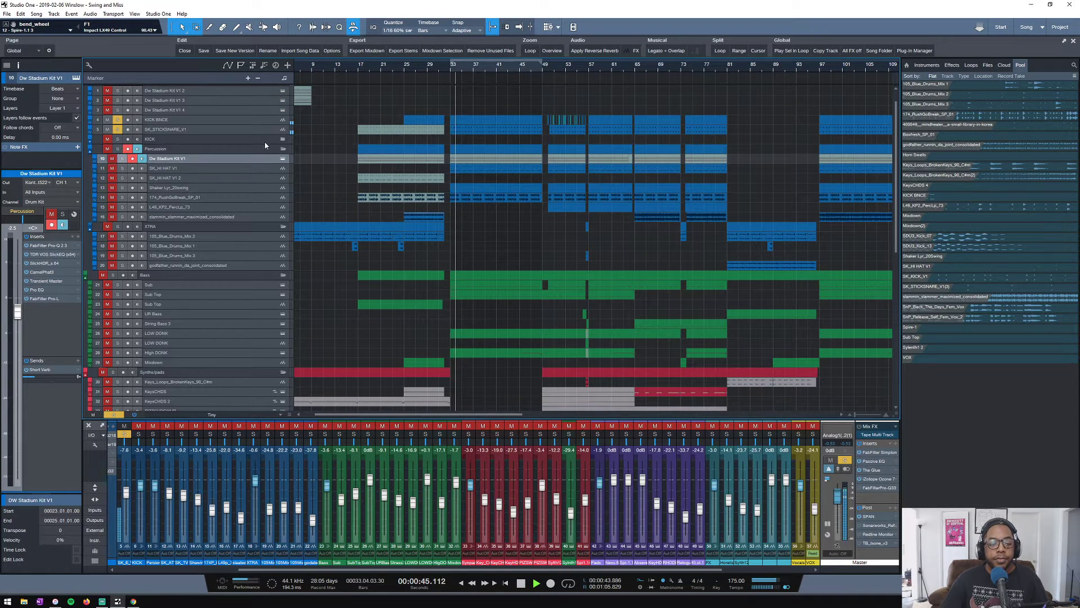
key("space")
Expand the KICK folder and select the SDU3_Kick_07 track inside it
left_click(283, 139)
scroll(313, 150, "up", 2)
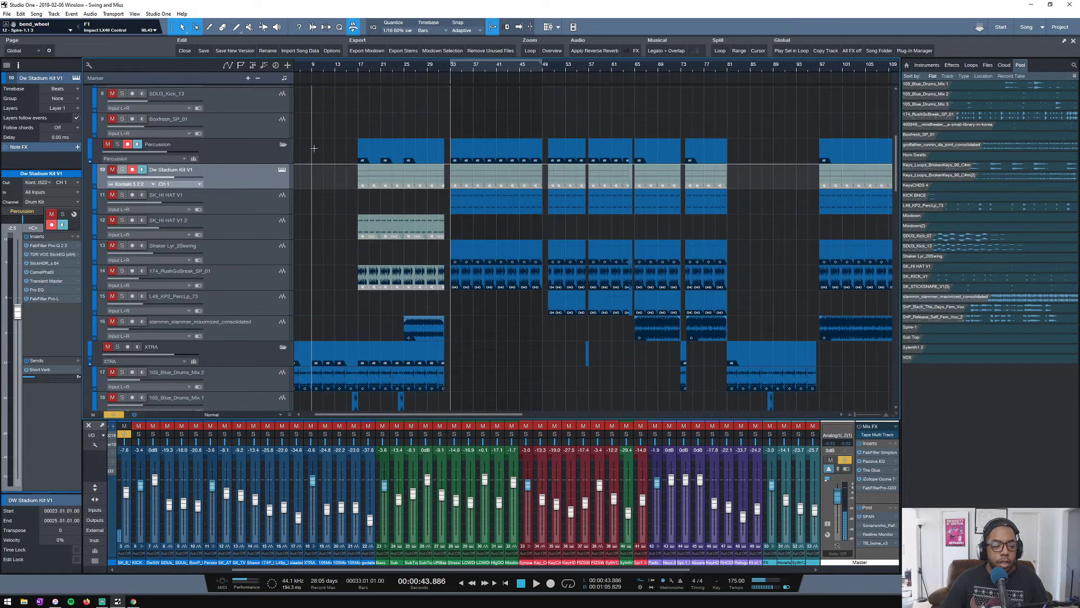
scroll(312, 150, "down", 1)
scroll(313, 153, "up", 4)
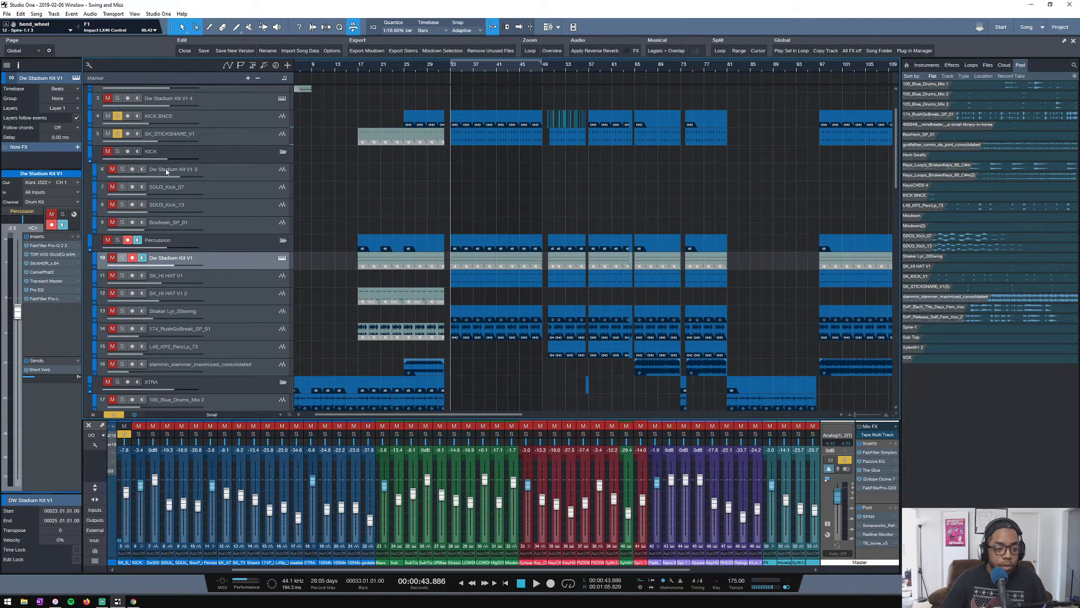
left_click(240, 173)
left_click(235, 189)
Unmute the layered kick events of the KICK folder at bar 1 and return the playhead to the song start
scroll(341, 196, "left", 2)
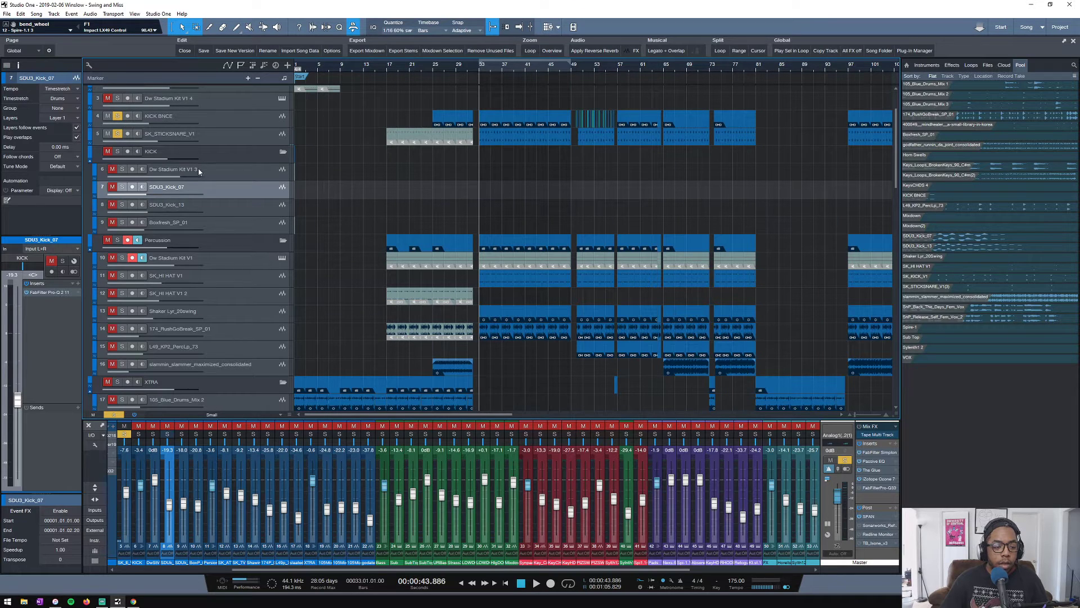
key("w")
left_click_drag(333, 156, 246, 218)
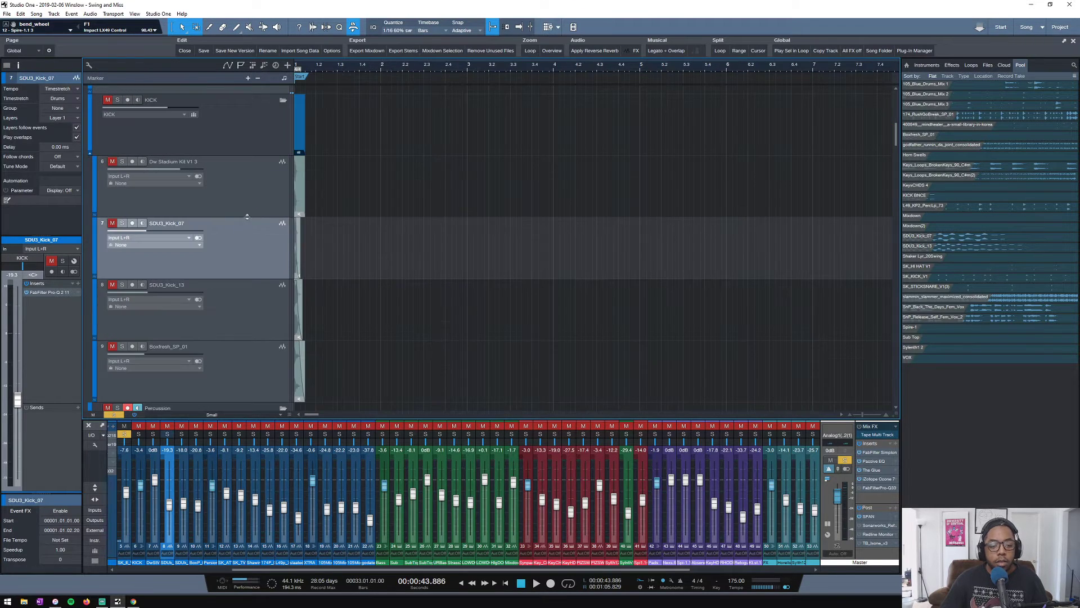
key("shift+w")
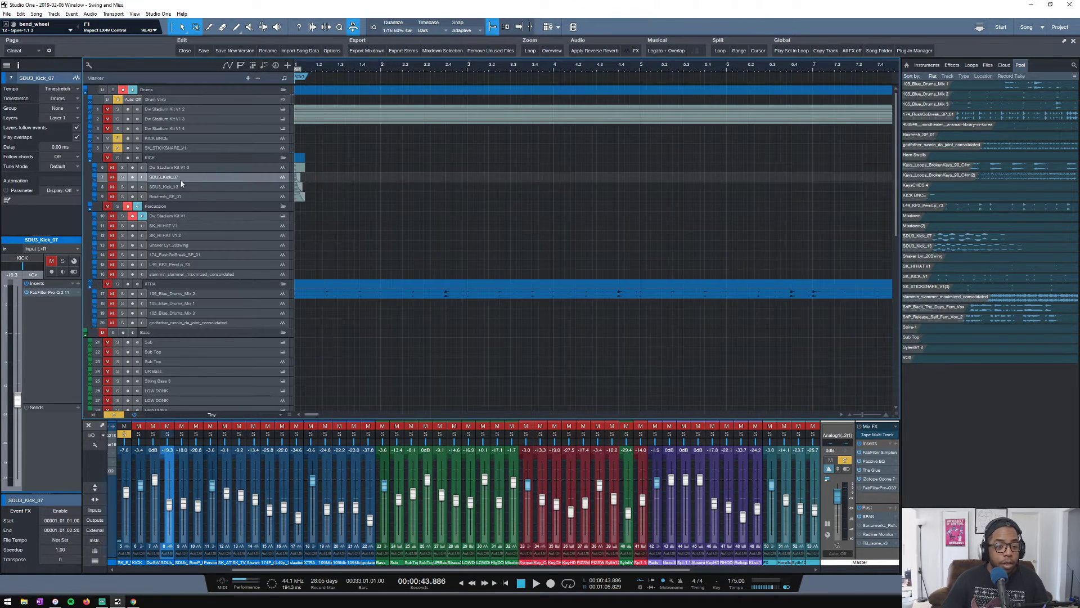
key("Up")
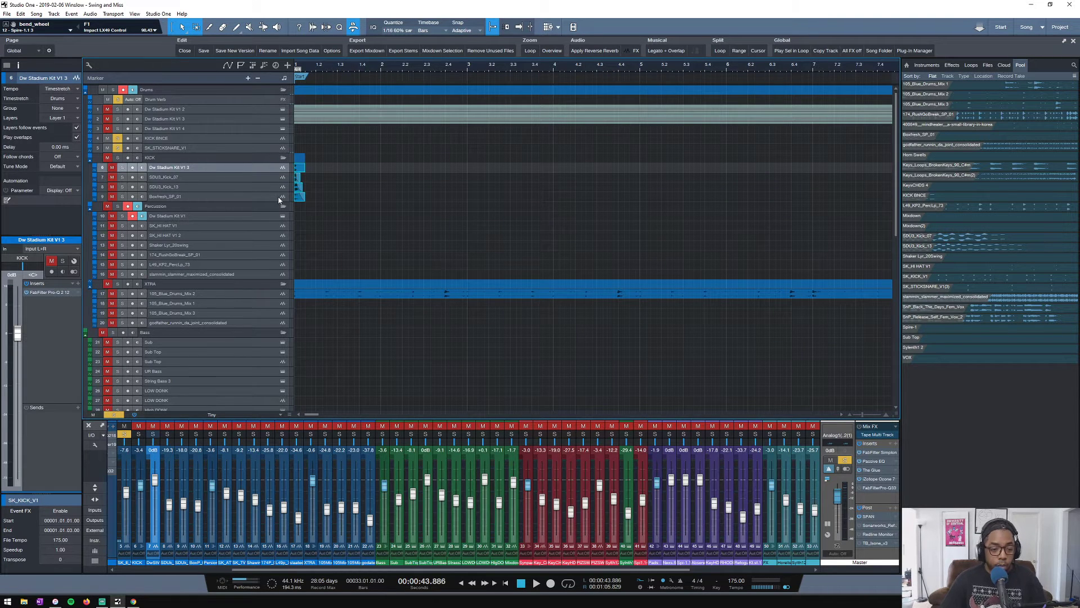
key("Home")
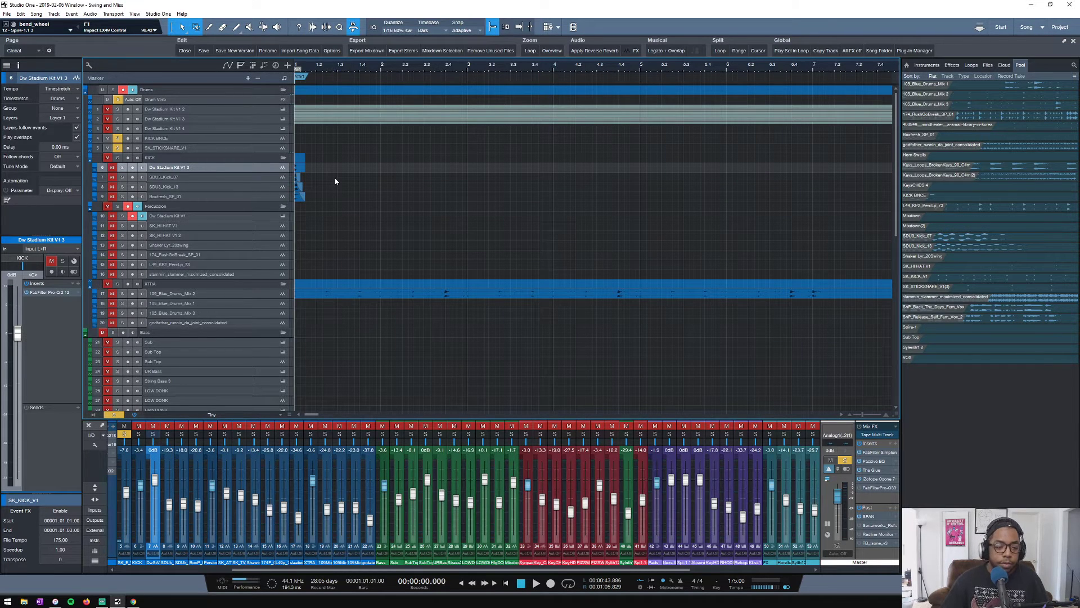
Solo the KICK folder, audition its layered kicks, and show the KICK and Drums folder channels in the inspector
left_click(118, 157)
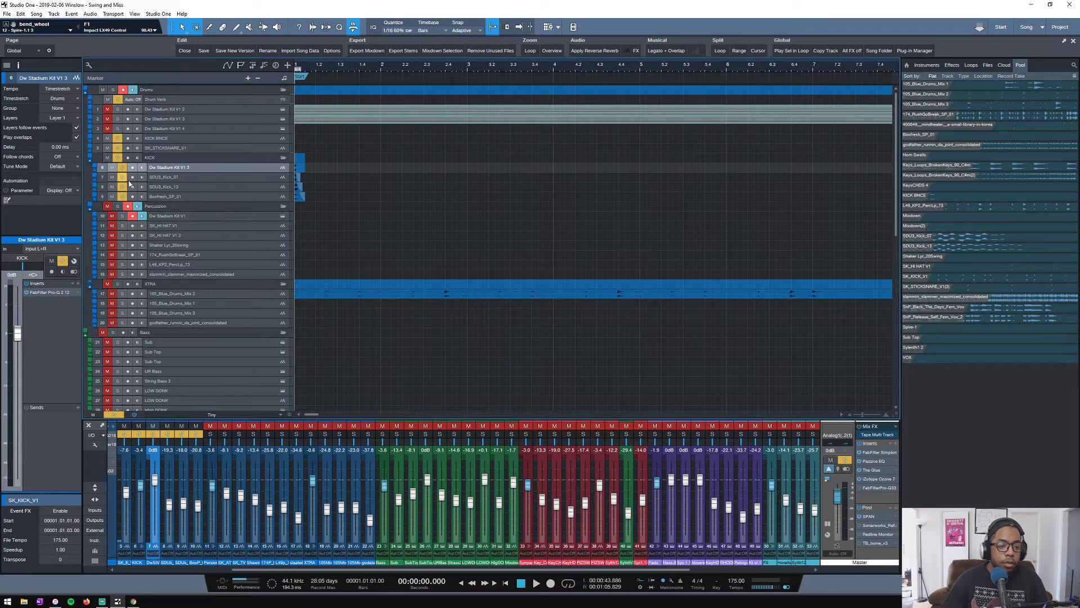
key("space")
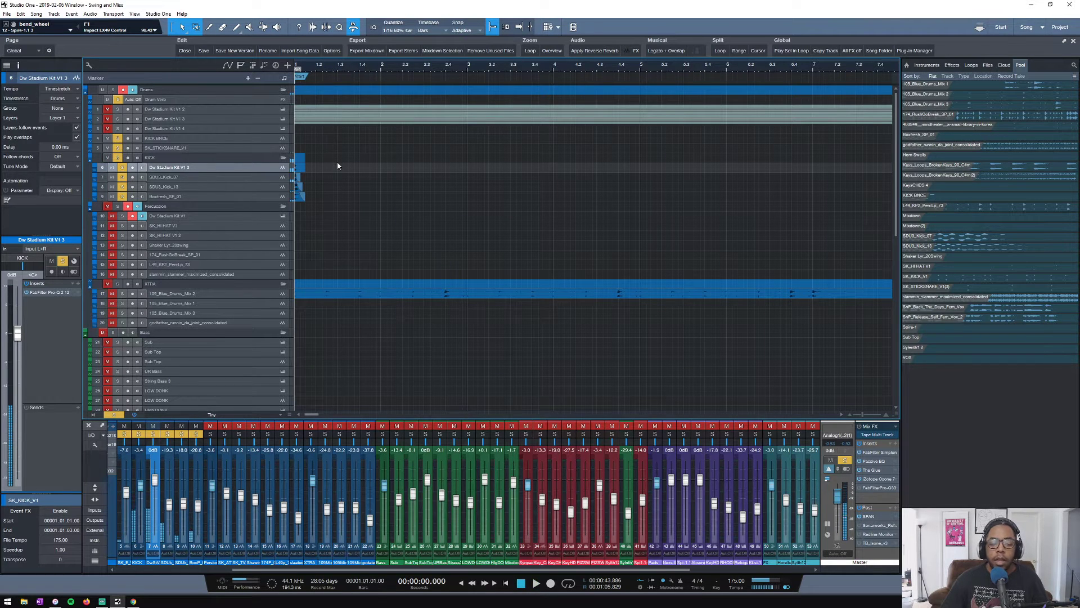
left_click(208, 161)
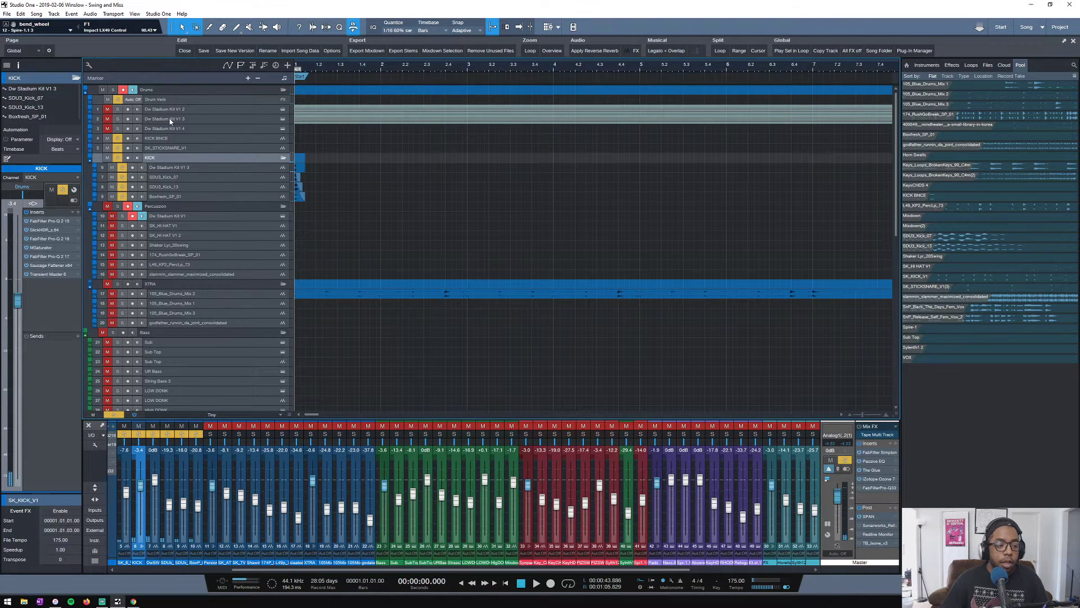
left_click(177, 92)
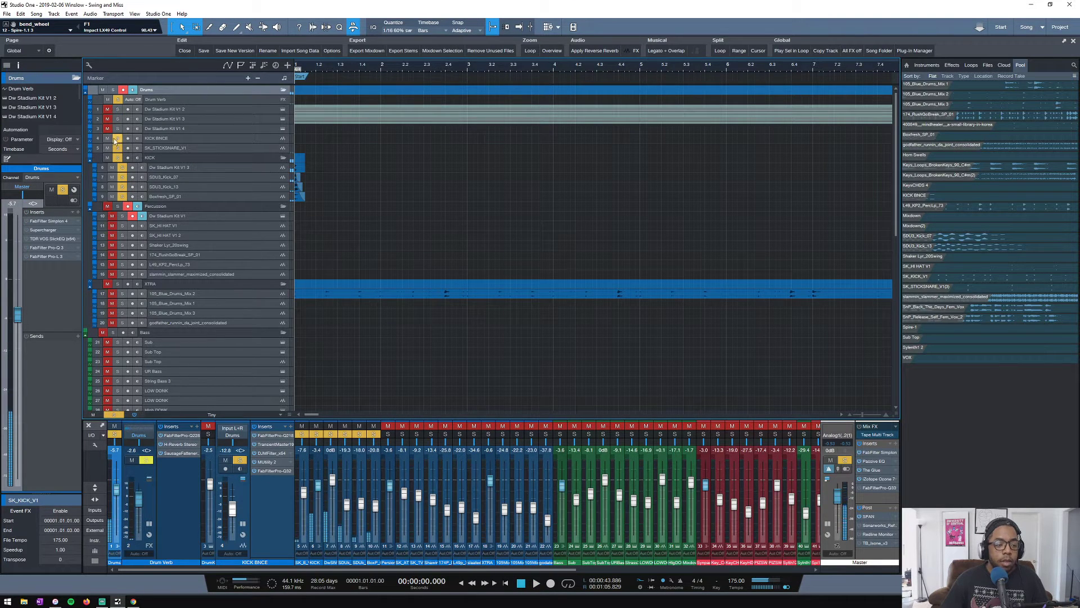
Clear the existing drum solos and solo only the KICK folder
left_click(102, 90)
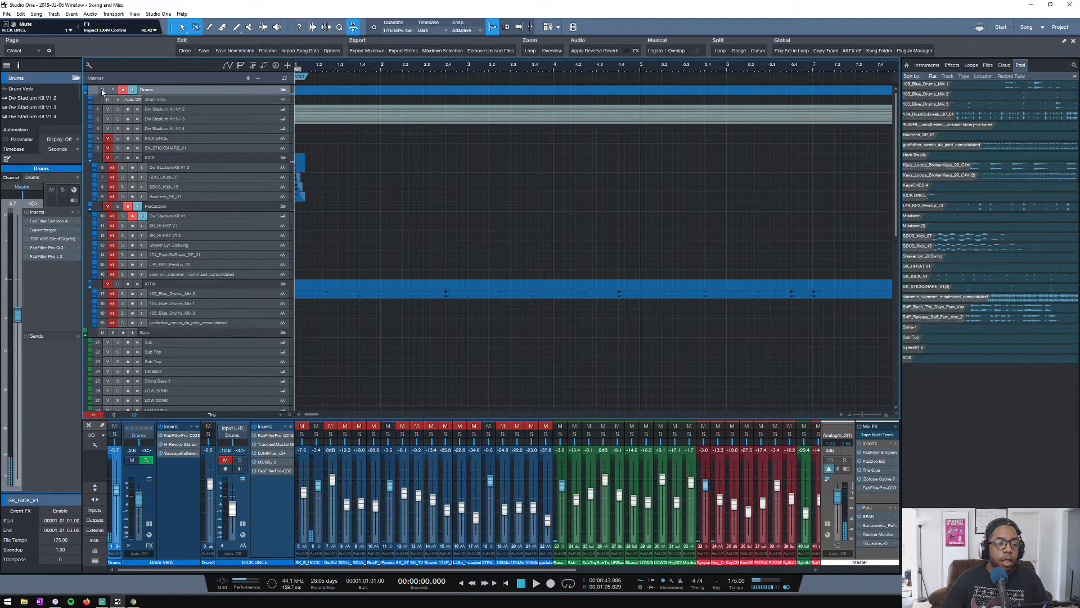
left_click(108, 158)
left_click(117, 158)
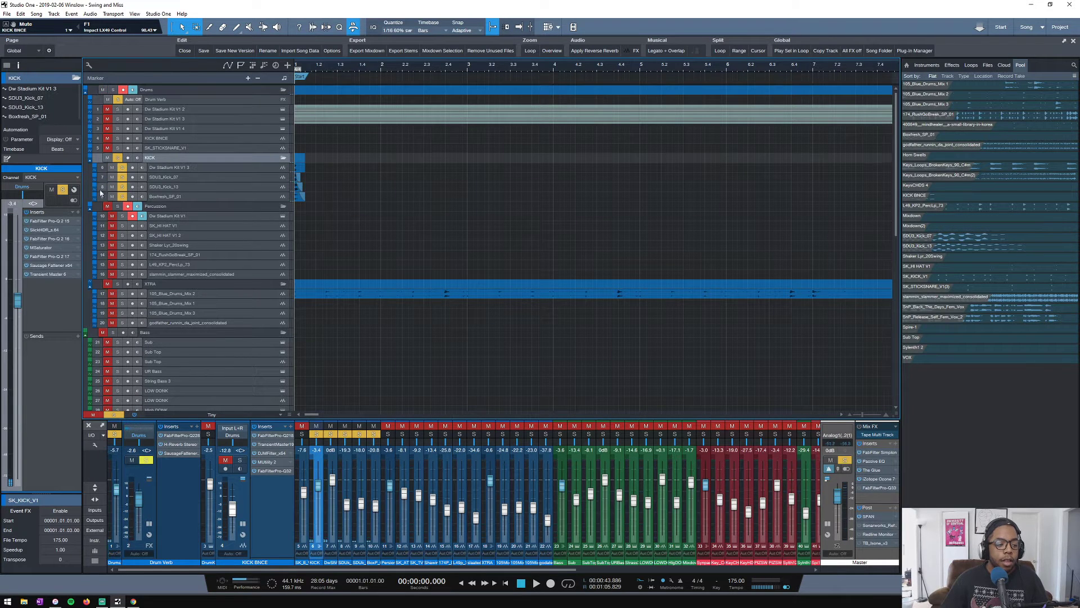
Lower the KICK folder channel's volume fader and select the Dw Stadium Kit V1 3 kick track
left_click_drag(20, 298, 17, 336)
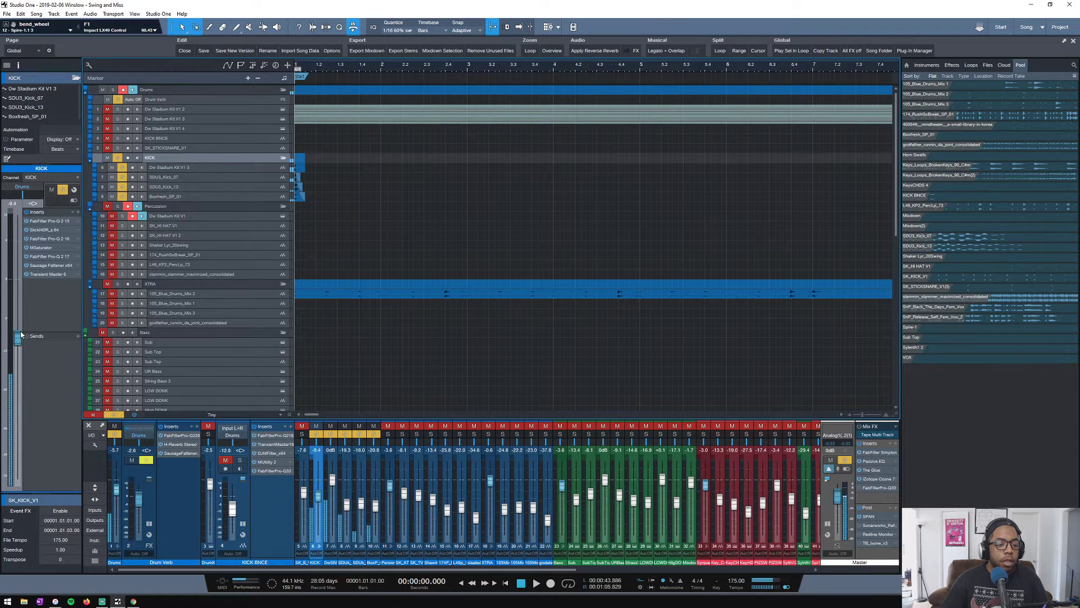
left_click(210, 168)
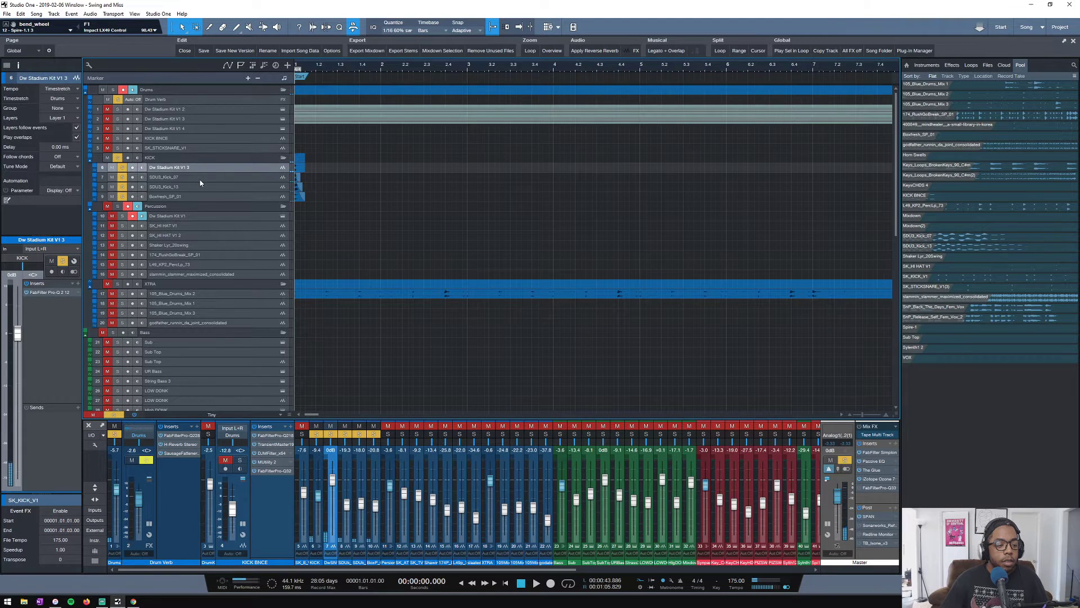
Audition the layered kicks Boxfresh_SP_01, SDU3_Kick_13 and SDU3_Kick_07 of the KICK folder, soloing each on its own
left_click(200, 181)
left_click(190, 159)
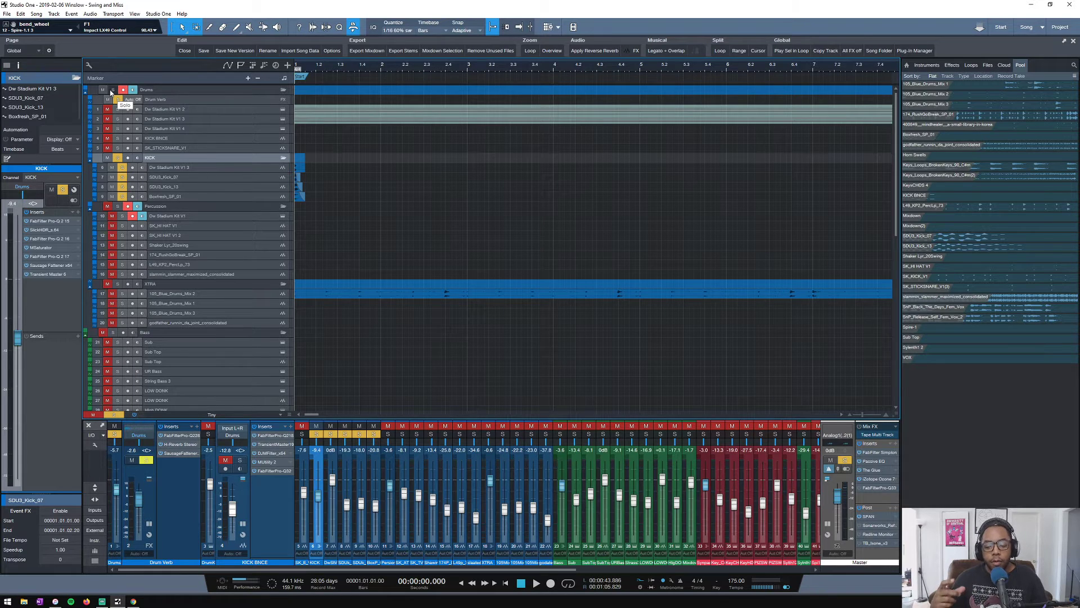
left_click(123, 197, "alt")
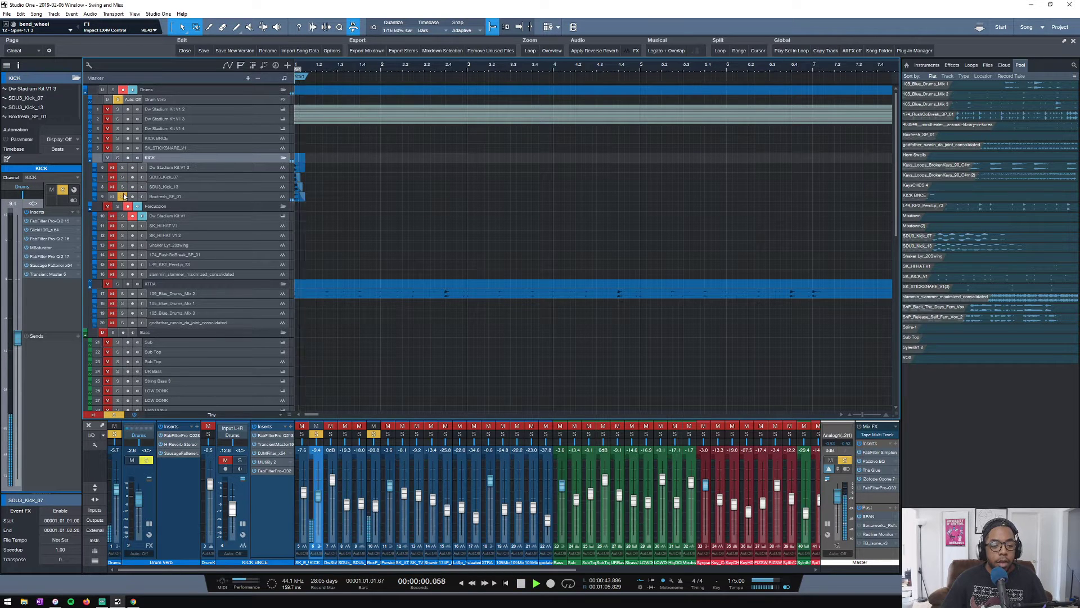
left_click(122, 187, "alt")
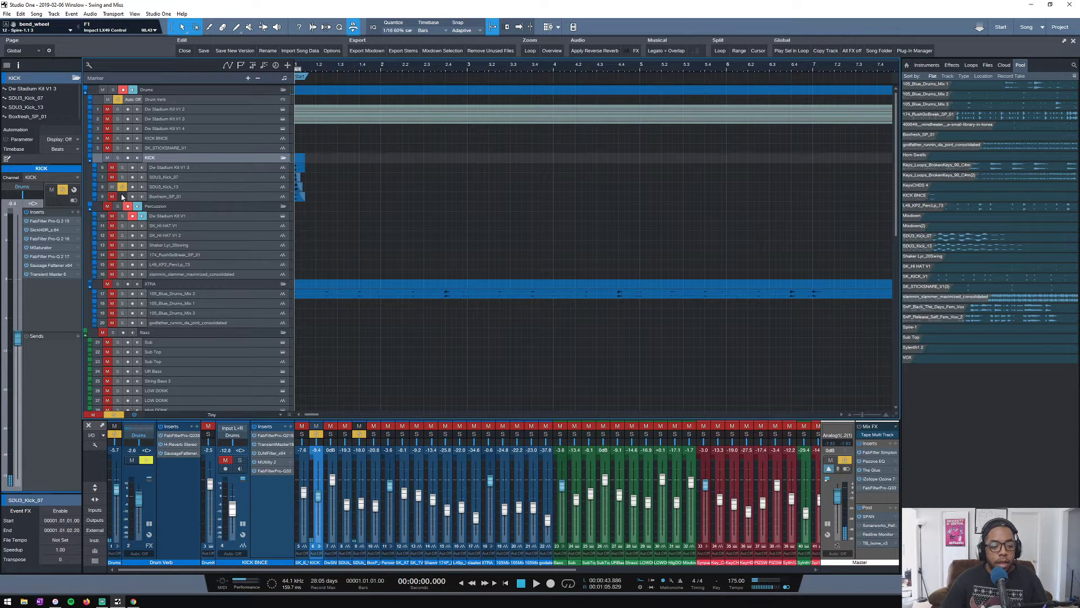
left_click(123, 178, "alt")
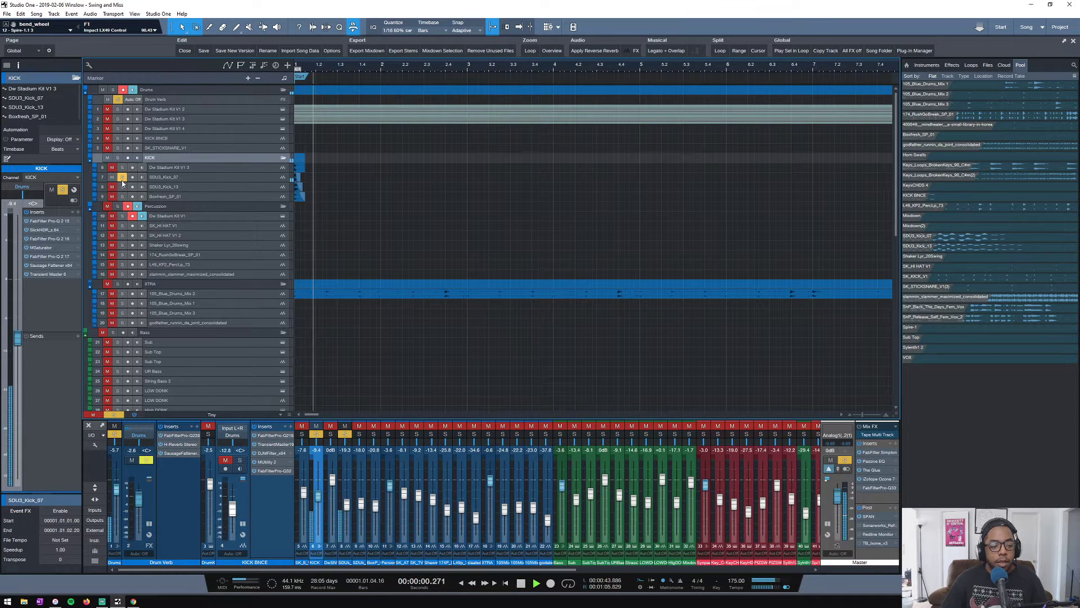
Move the solo to the Dw Stadium Kit V1 3 kick, audition it, and select the layered kick events at bar 1
left_click(122, 177)
left_click(122, 167)
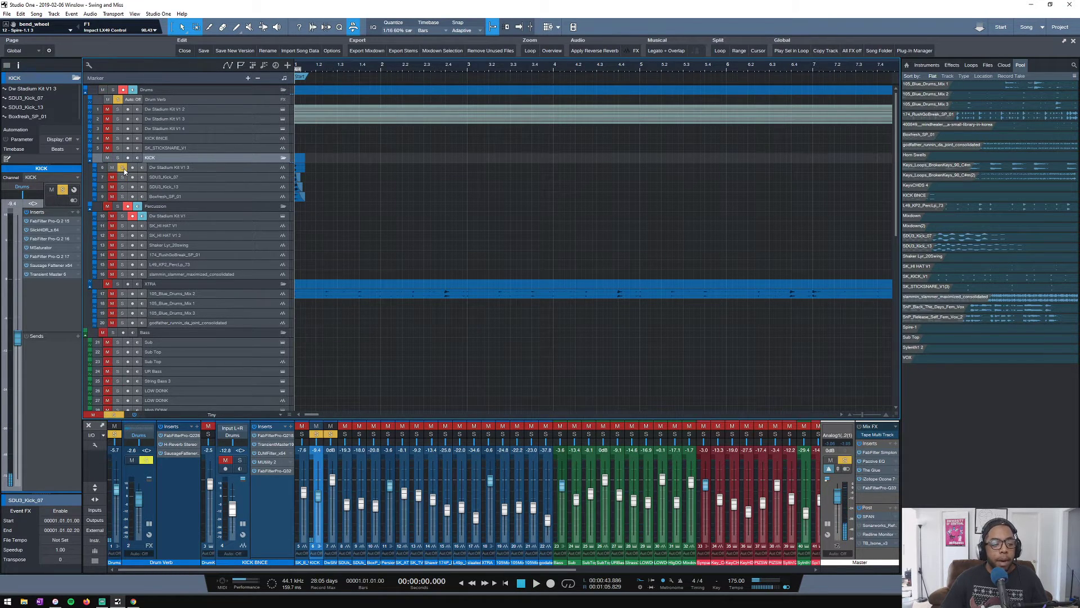
key("space")
key("space")
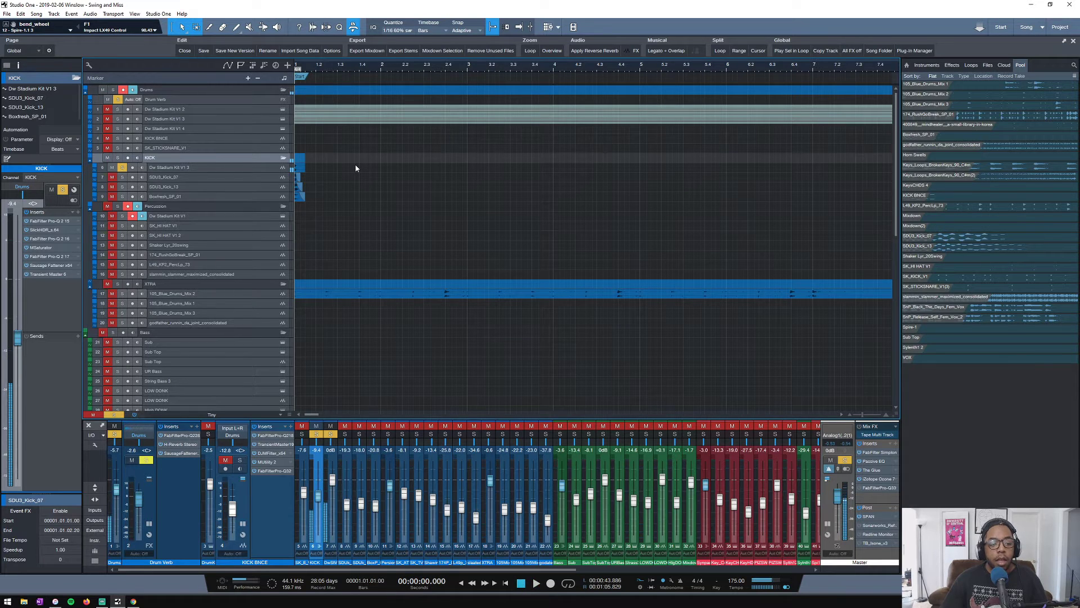
left_click(245, 168)
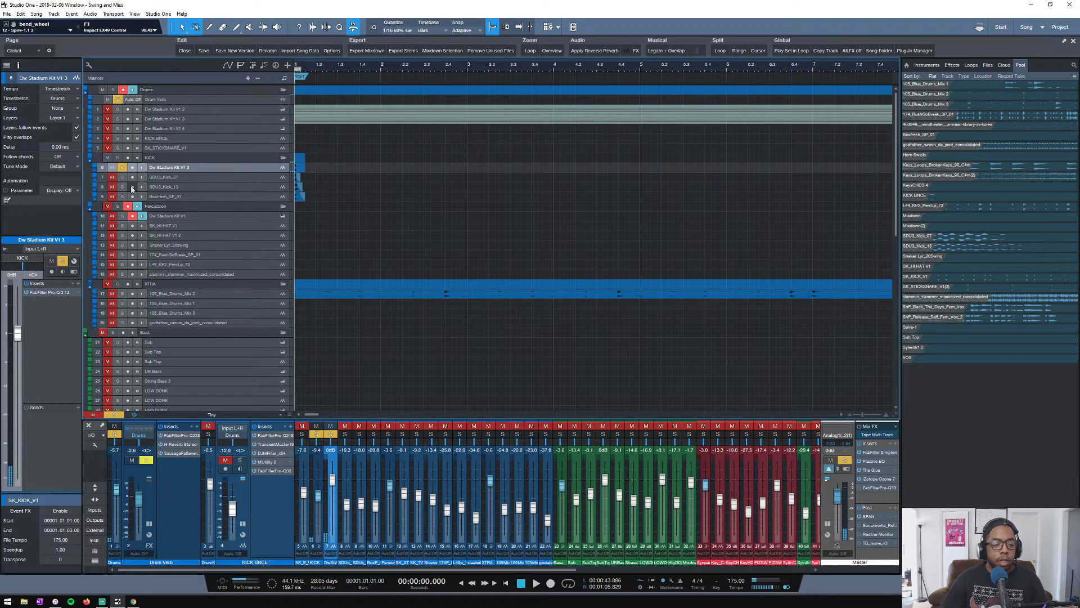
left_click_drag(316, 198, 272, 171)
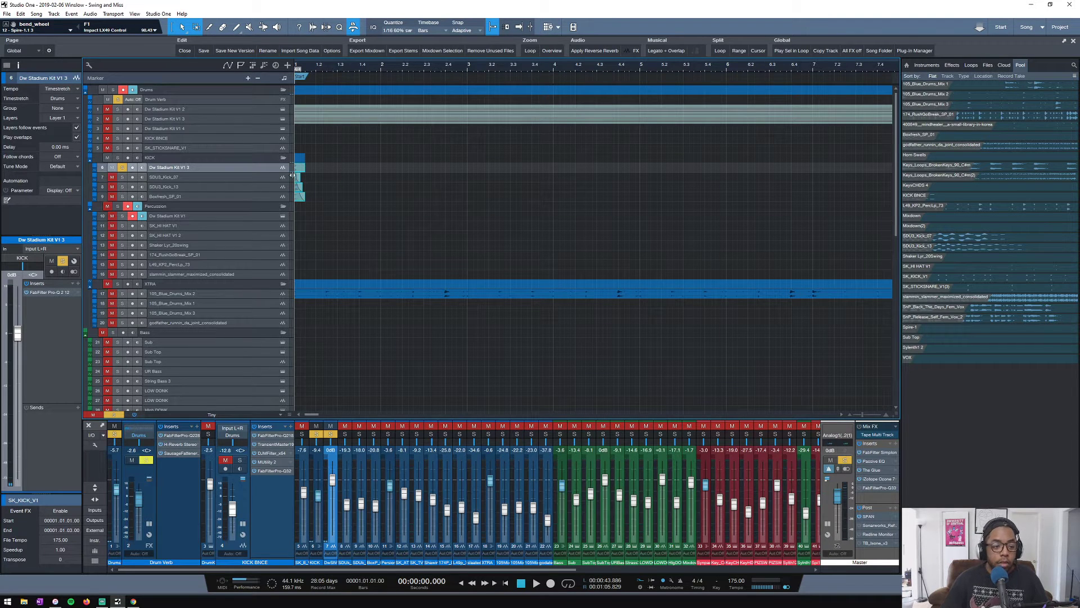
Solo the entire Drums folder and play a short passage of the arrangement from bar 33
left_click(109, 91)
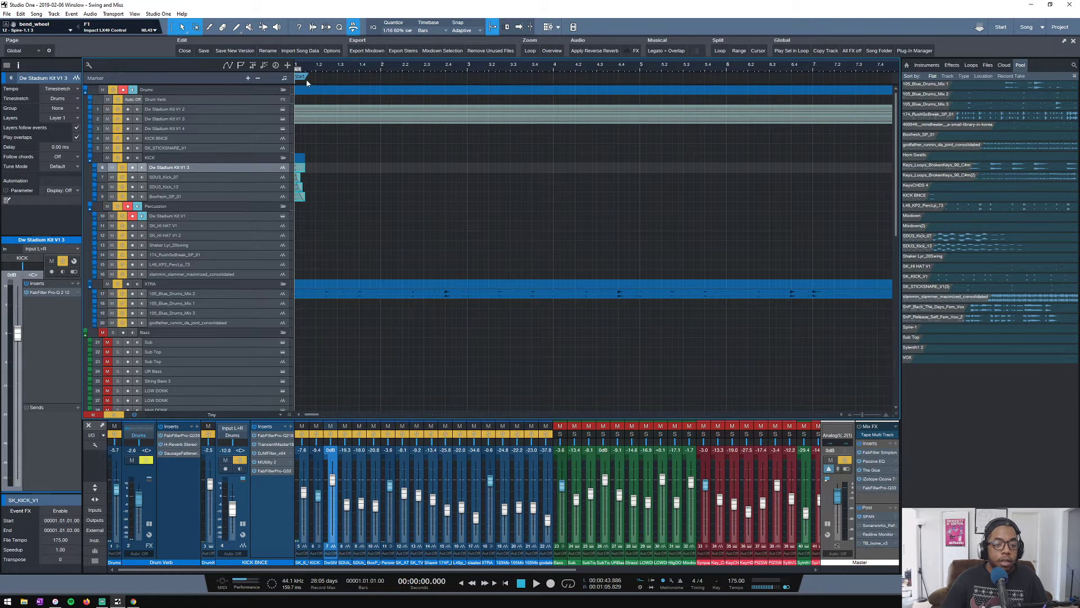
scroll(331, 68, "down", 8)
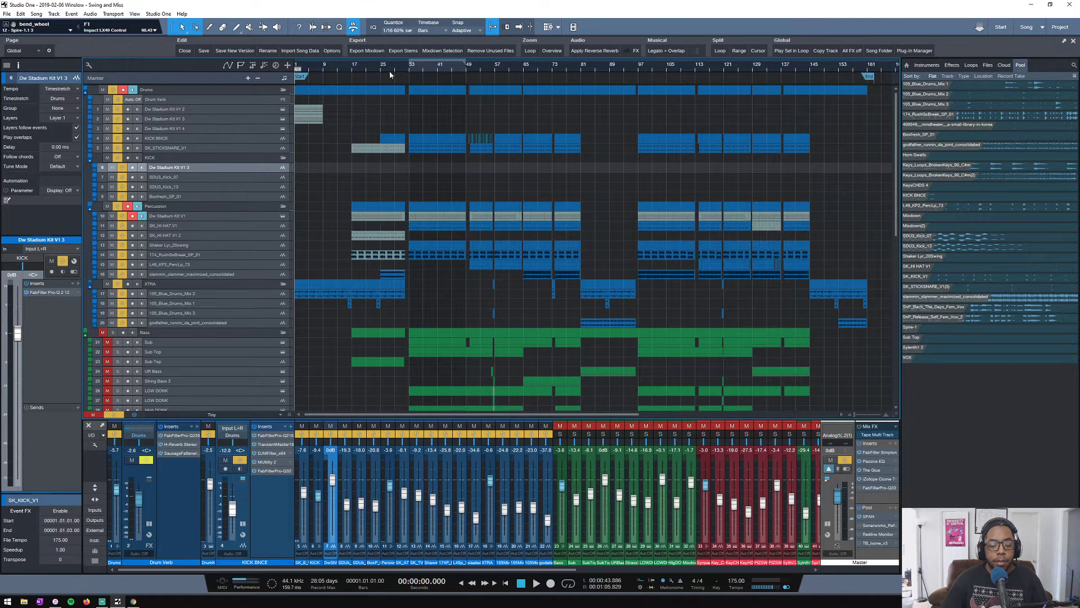
scroll(412, 66, "up", 2)
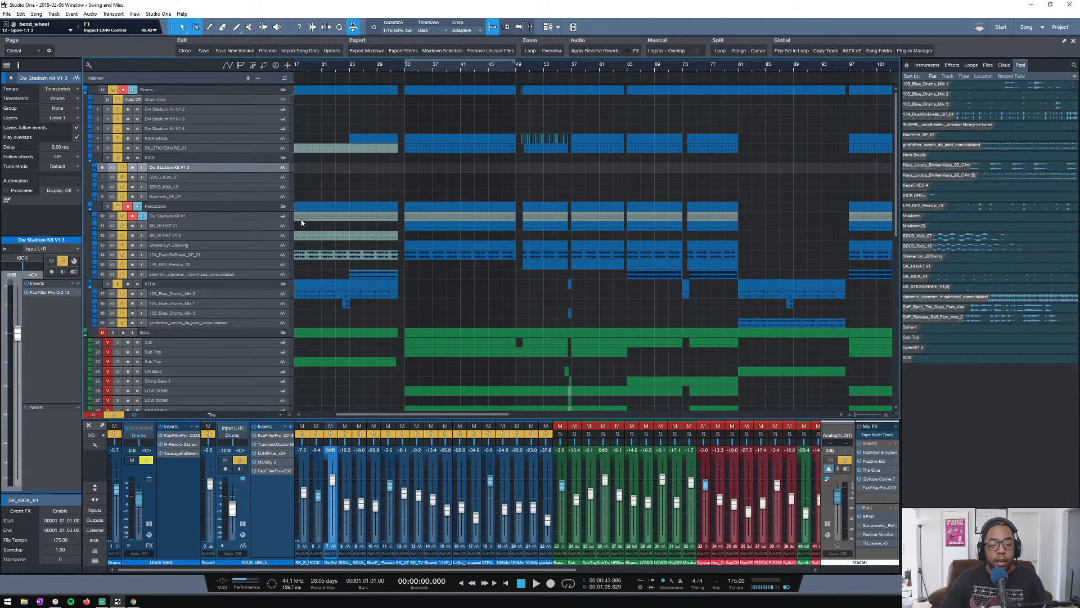
left_click(405, 66)
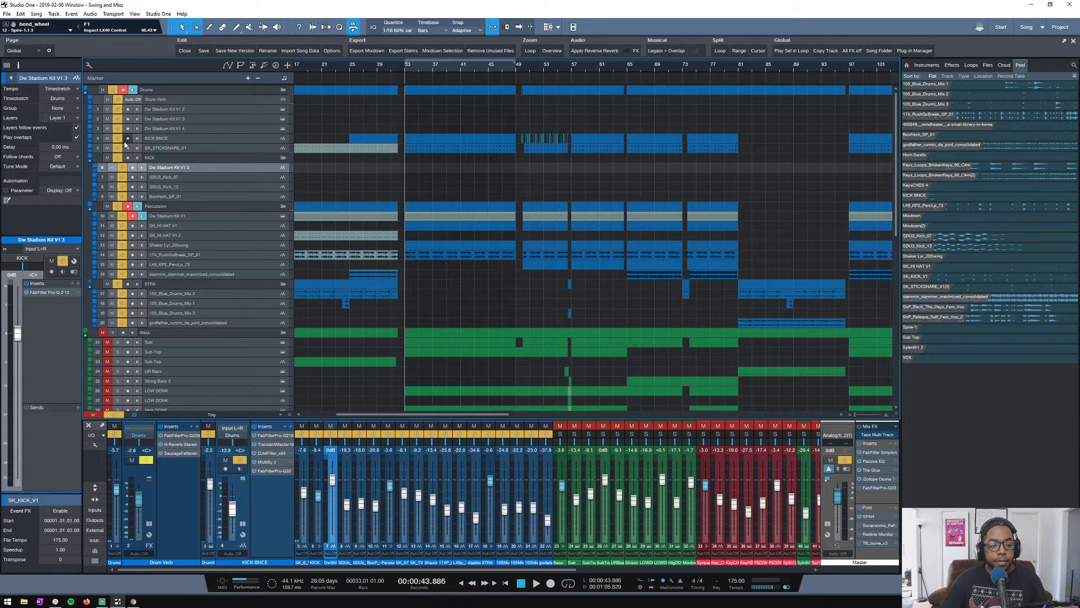
key("space")
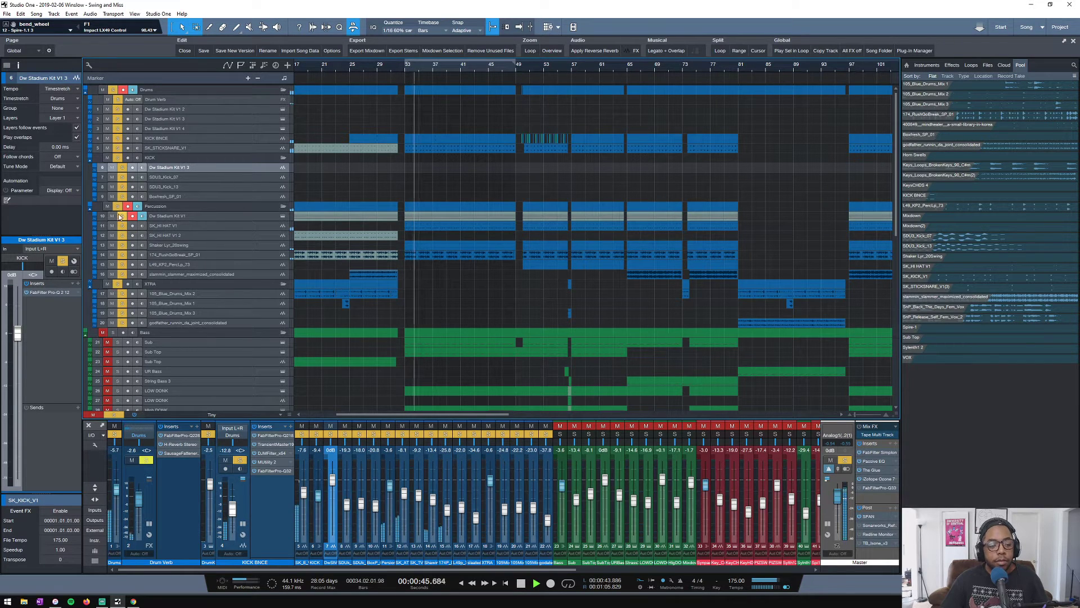
key("space")
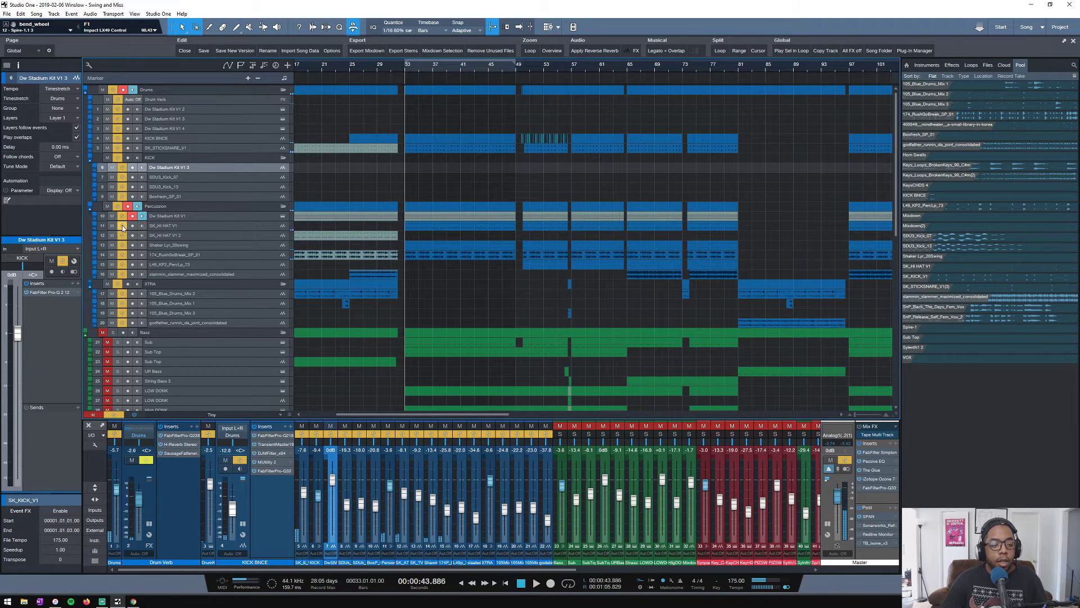
Audition SK_HI HAT V1 soloed from bar 33 and view the Kontakt instrument behind the Dw Stadium Kit V1 percussion track
left_click(123, 226, "ctrl")
key("space")
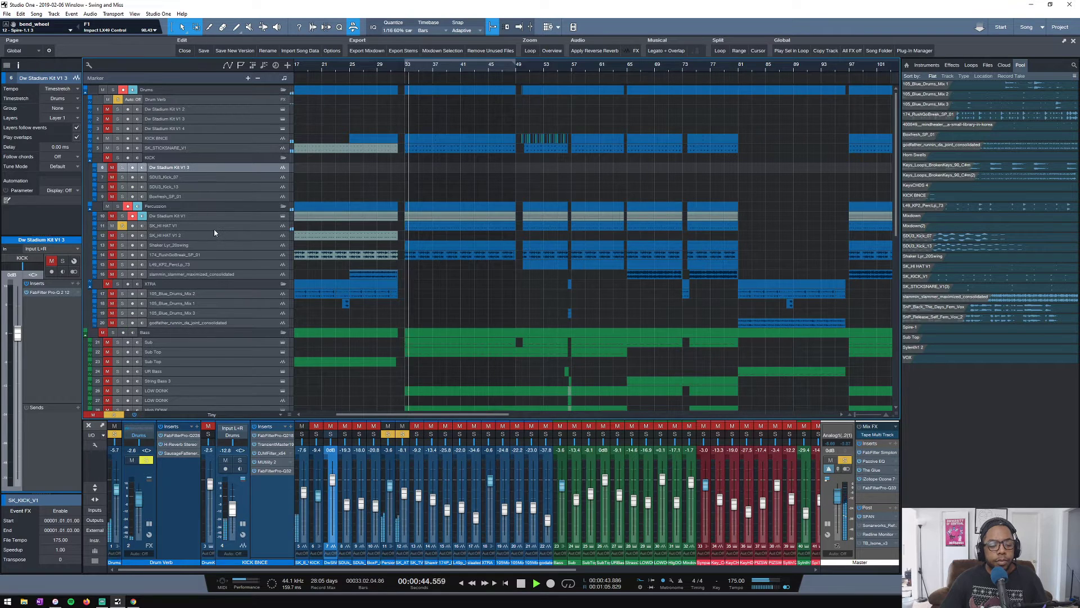
left_click(283, 215)
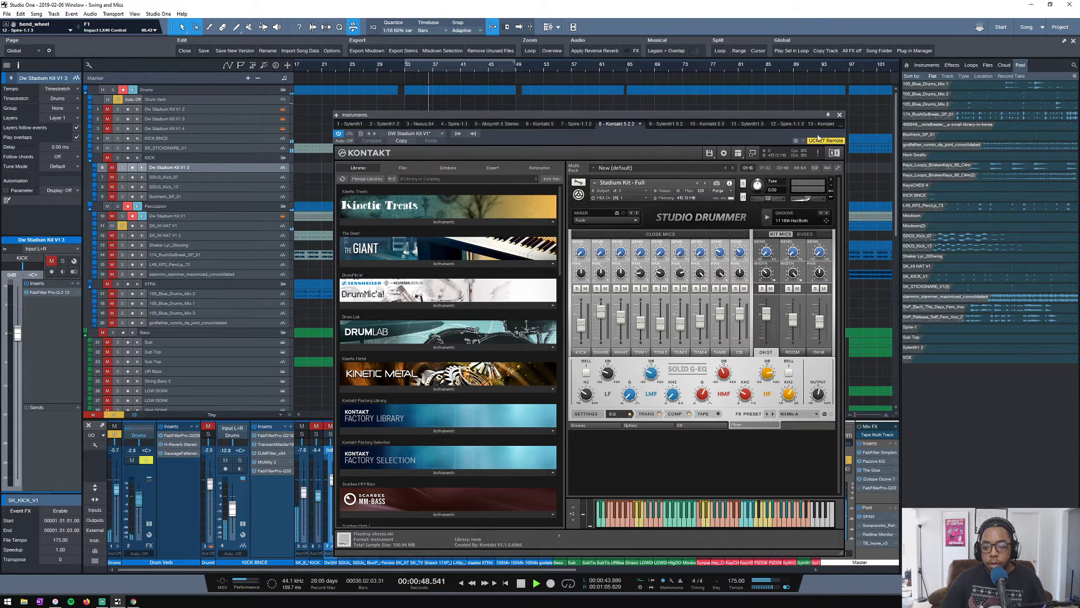
left_click(840, 115)
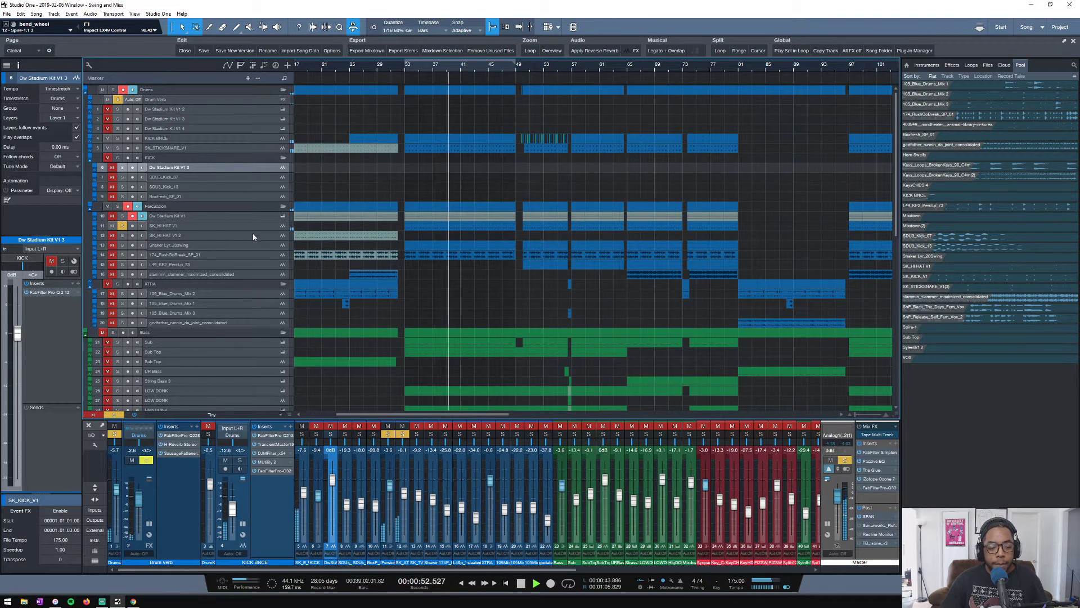
Enlarge the SK_HI HAT V1 track's height and inspect the Dw Stadium Kit V1 part in the note editor
left_click_drag(256, 231, 259, 260)
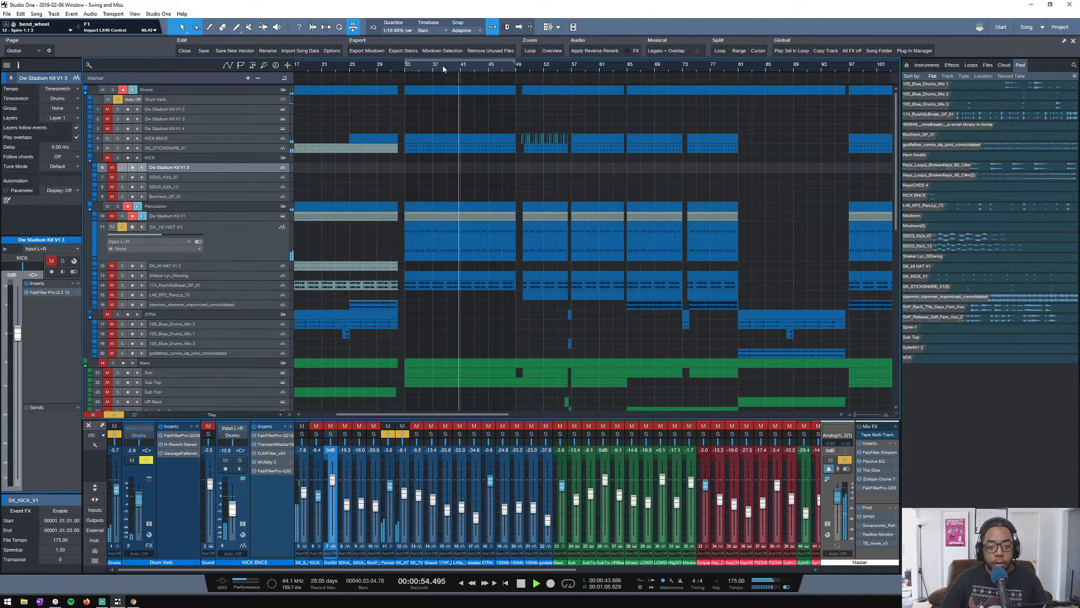
key("space")
scroll(443, 69, "up", 5)
scroll(443, 68, "down", 5)
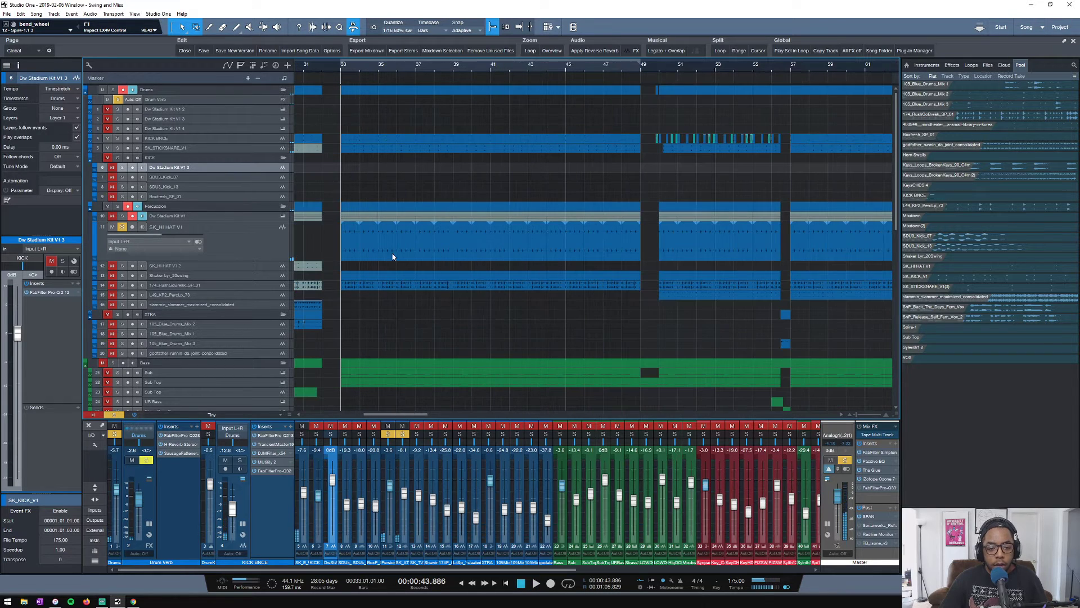
double_click(349, 217)
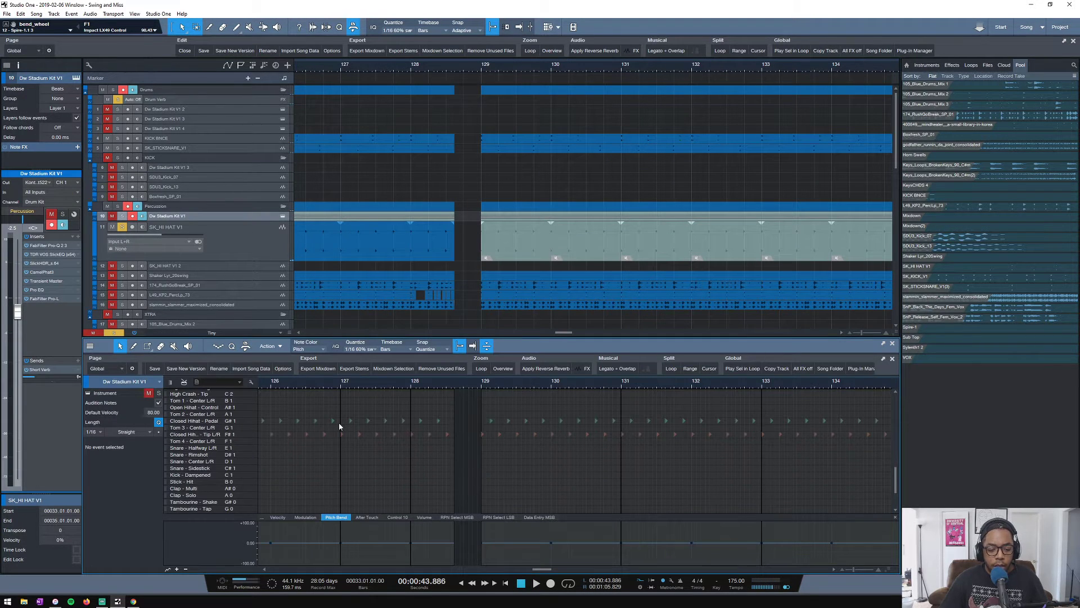
scroll(339, 423, "up", 5)
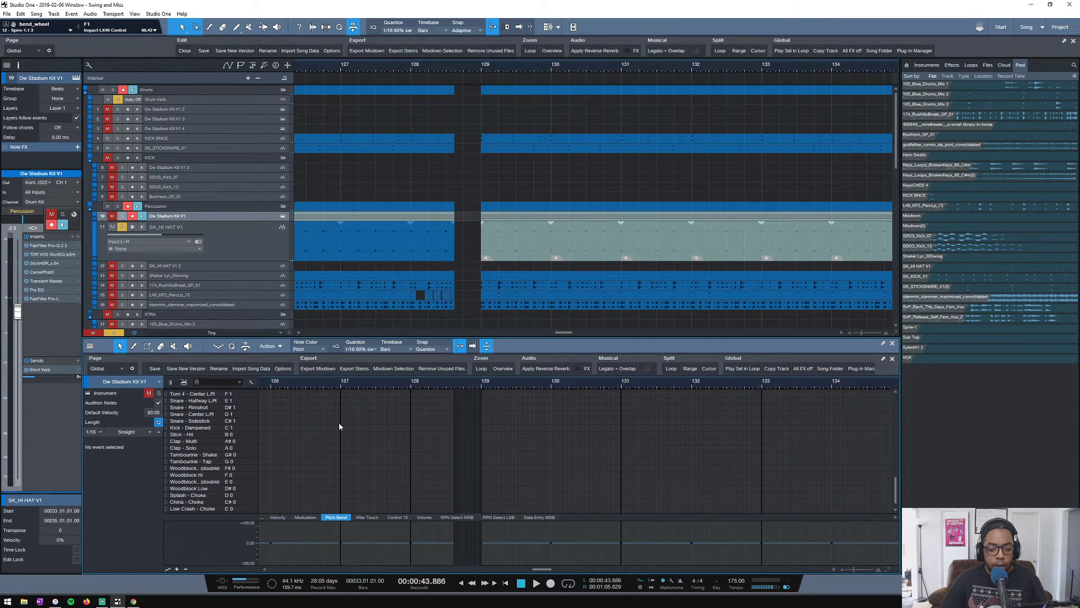
left_click(891, 345)
Switch the solo from SK_HI HAT V1 to Shaker Lyr_20Swing, audition it from bar 33, and enlarge its track height
scroll(491, 68, "down", 9)
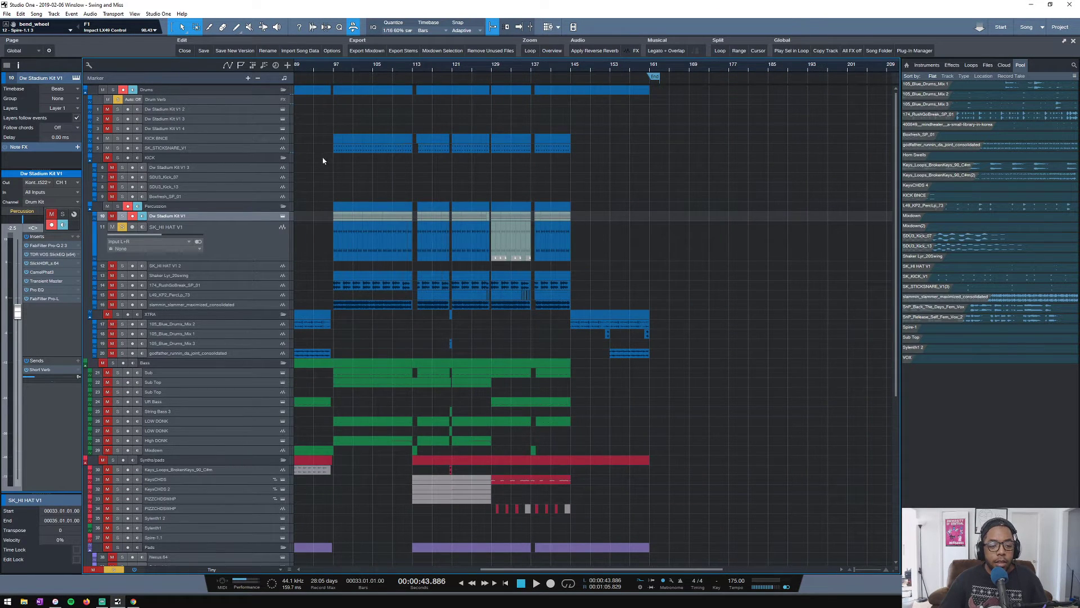
scroll(326, 166, "left", 10)
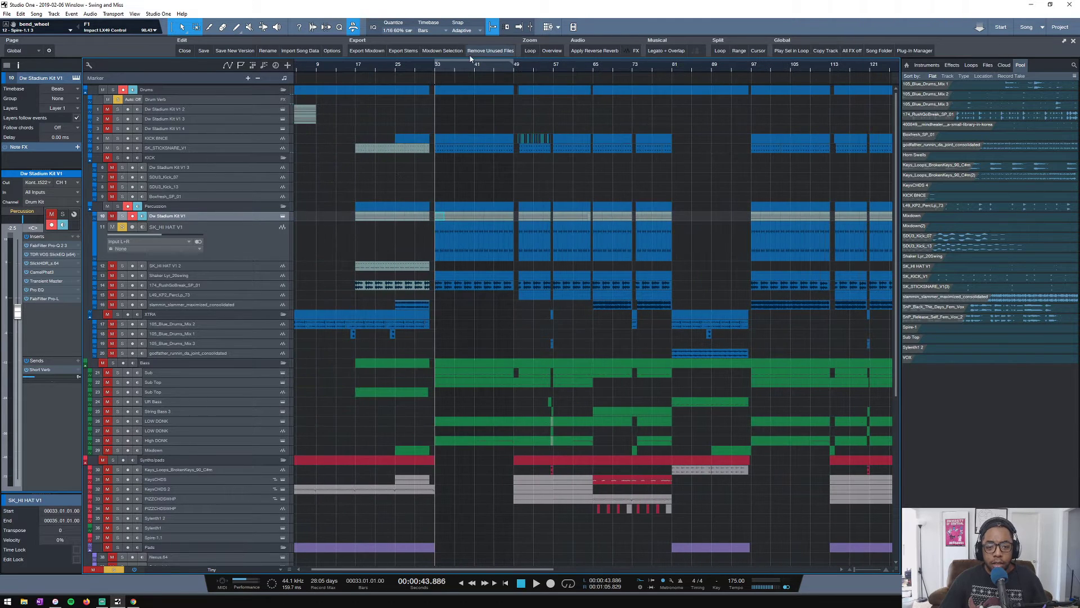
scroll(448, 68, "up", 4)
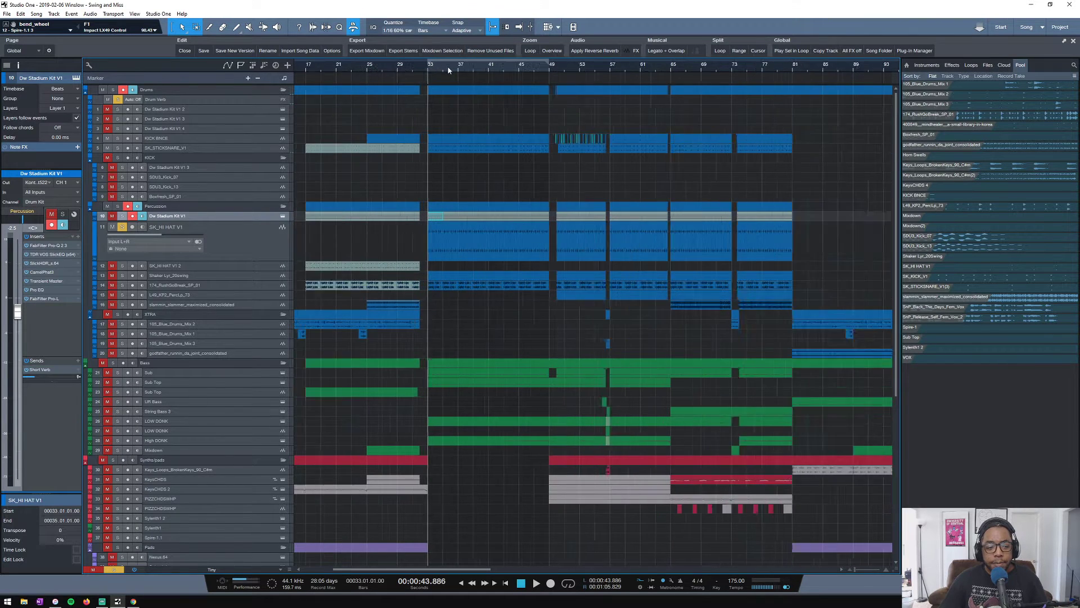
left_click(123, 227)
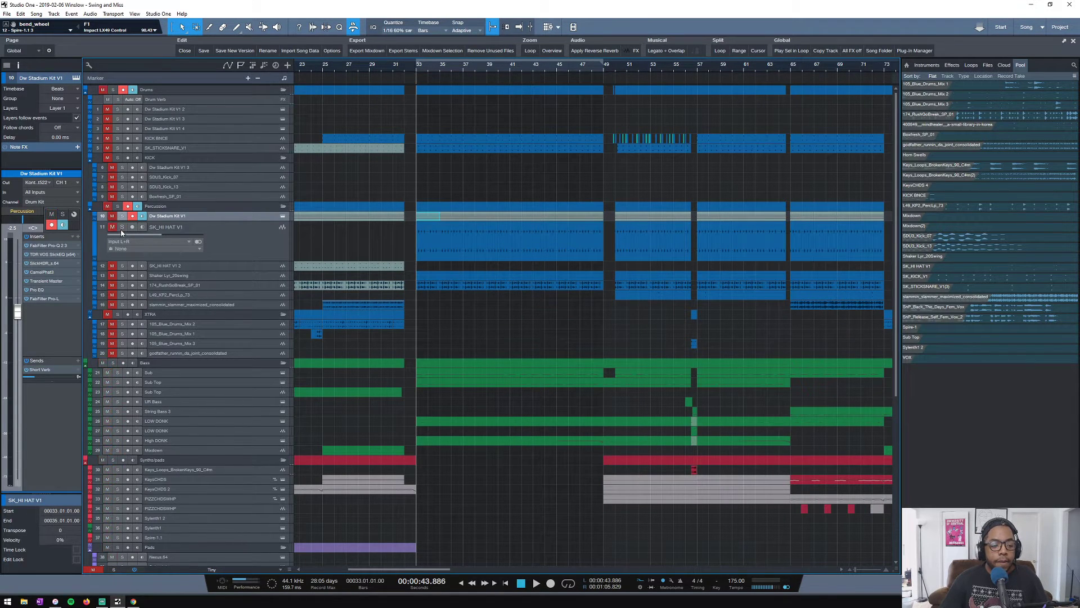
left_click(122, 275)
key("space")
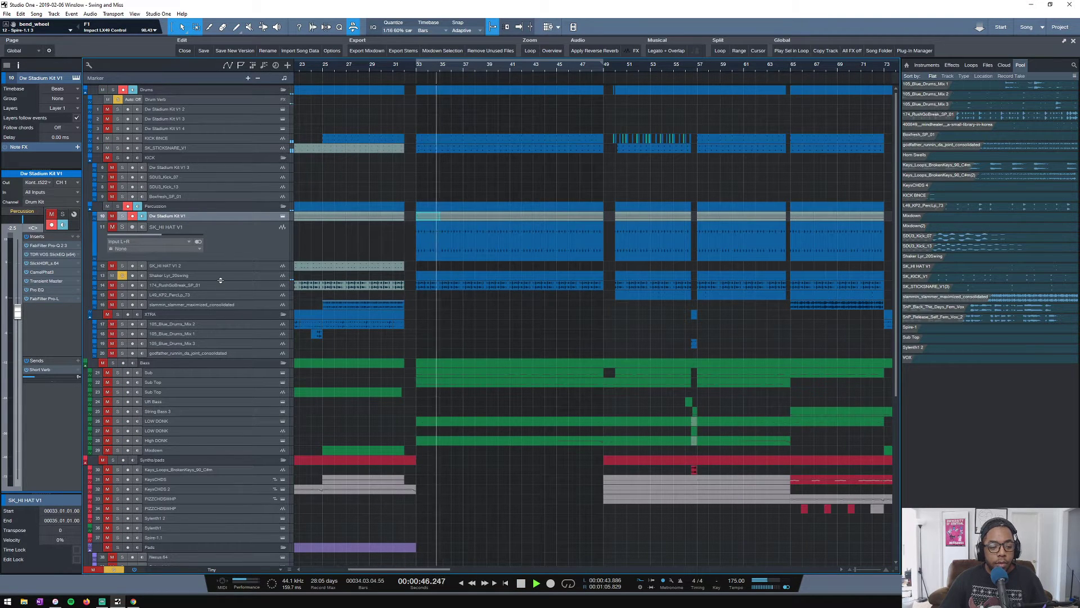
left_click_drag(215, 280, 216, 293)
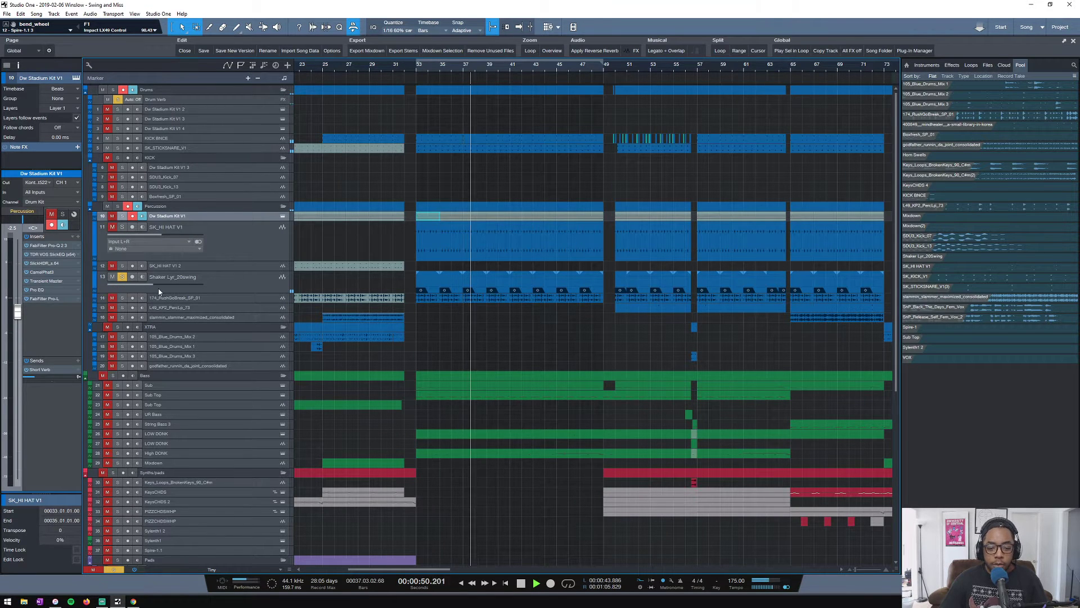
key("space")
Solo the 174_RushGoBreak_SP_01 track, audition it from bar 33, and show its channel in the inspector
left_click(122, 297)
key("space")
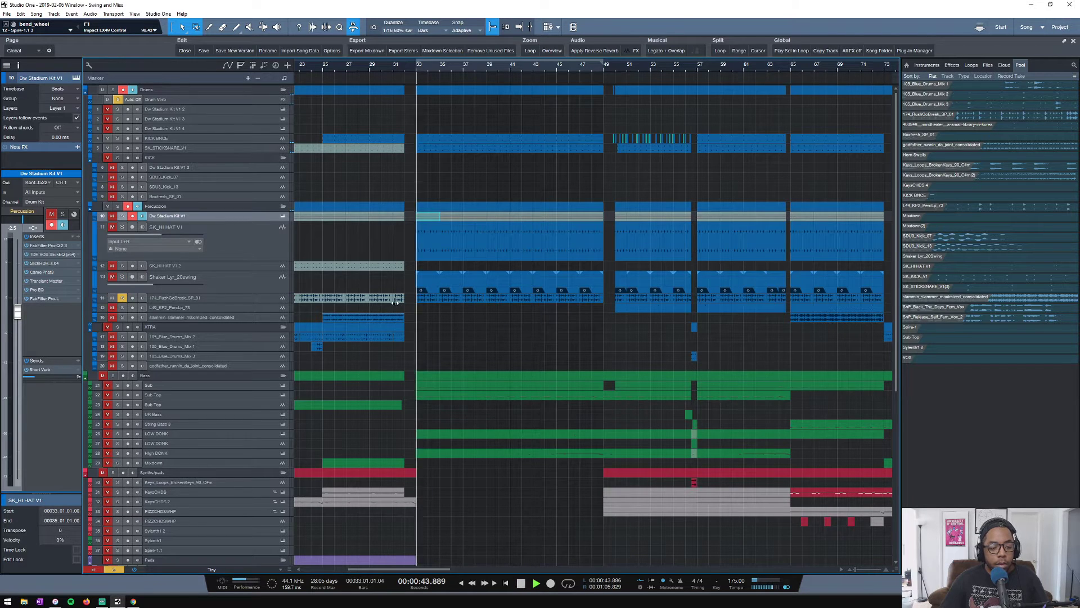
left_click(228, 302)
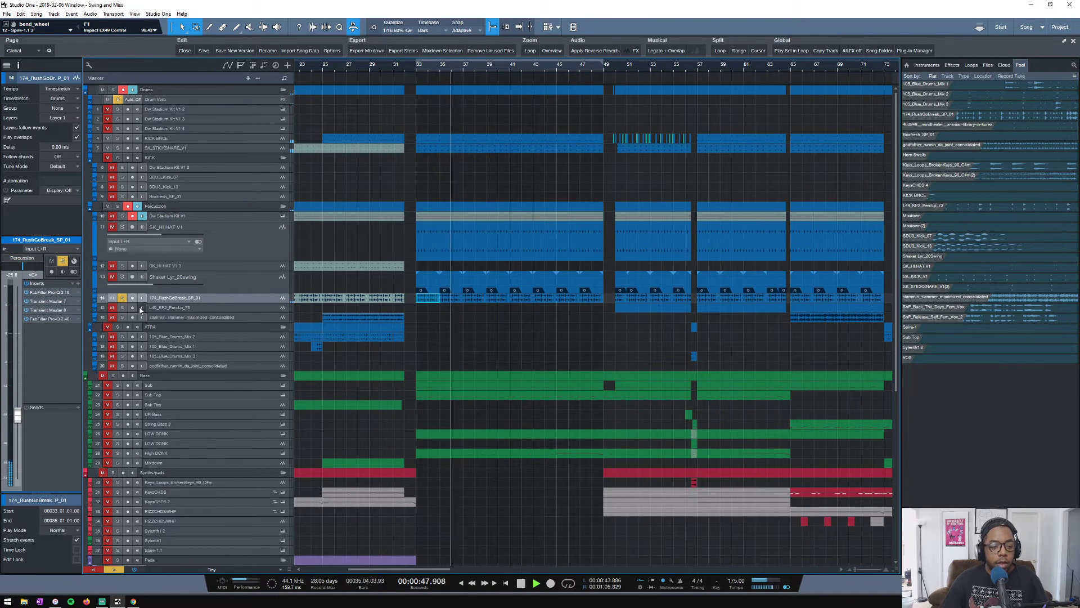
key("space")
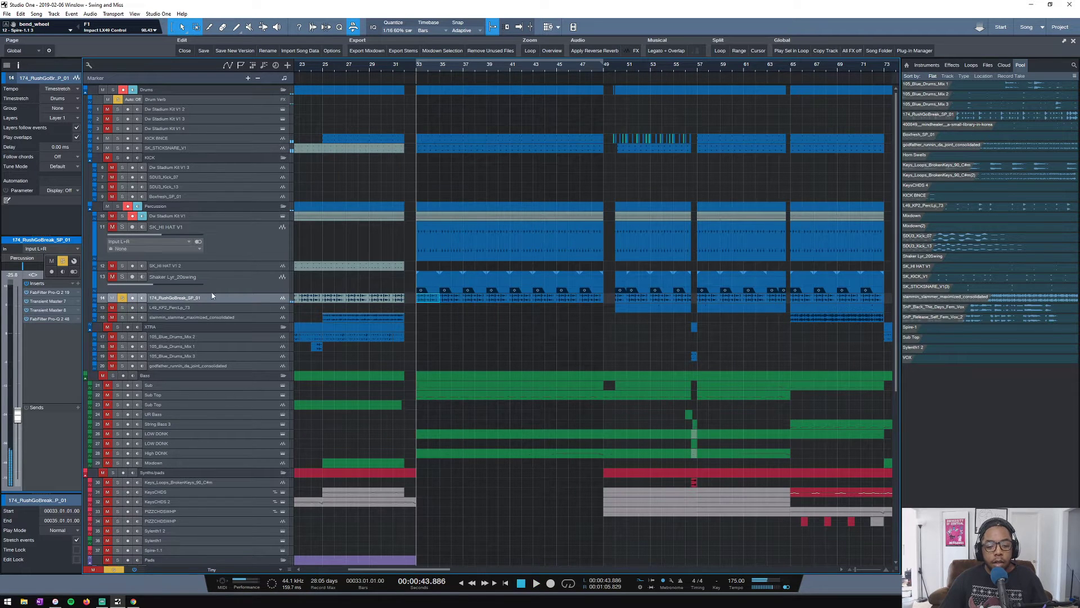
Place the playhead at bar 50, solo only the L46_KP2_PercLp_73 track, and audition its percussion loop
key("shift+z")
left_click(498, 76)
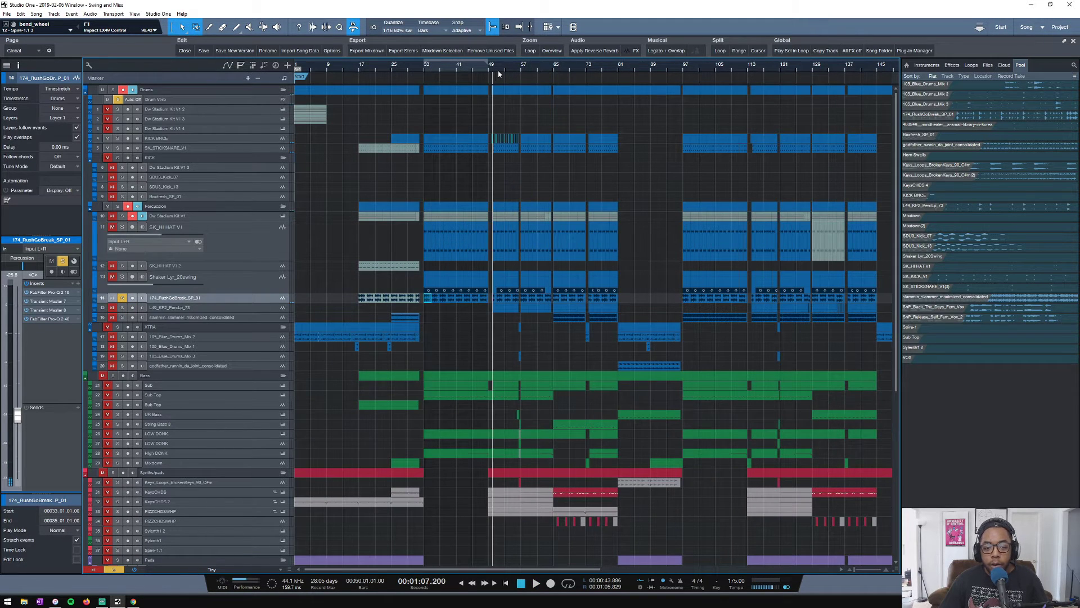
key("shift+z")
left_click(122, 308, "alt")
key("space")
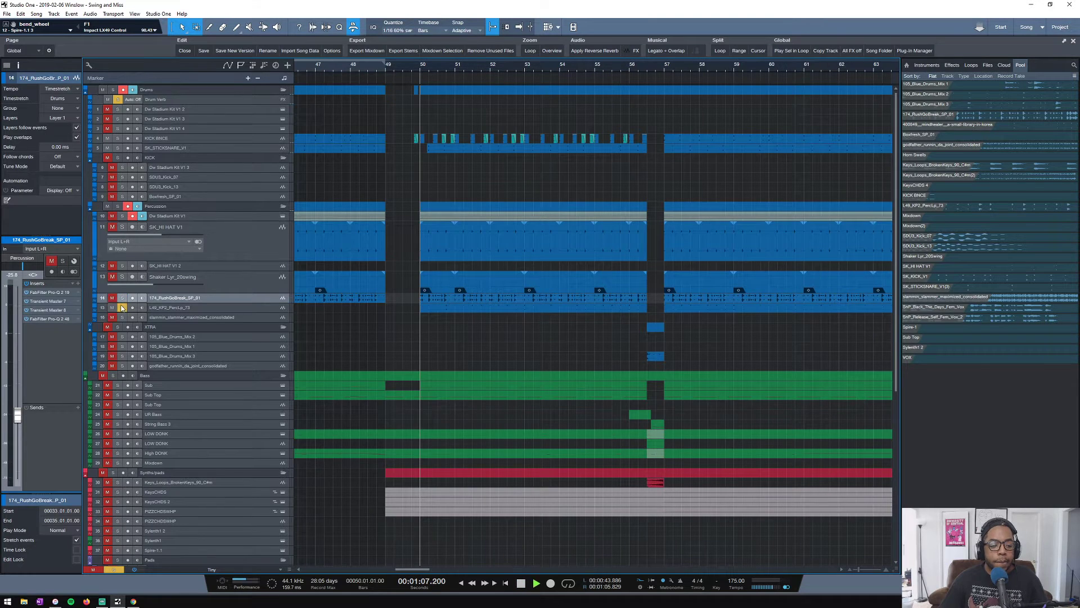
scroll(474, 76, "down", 3)
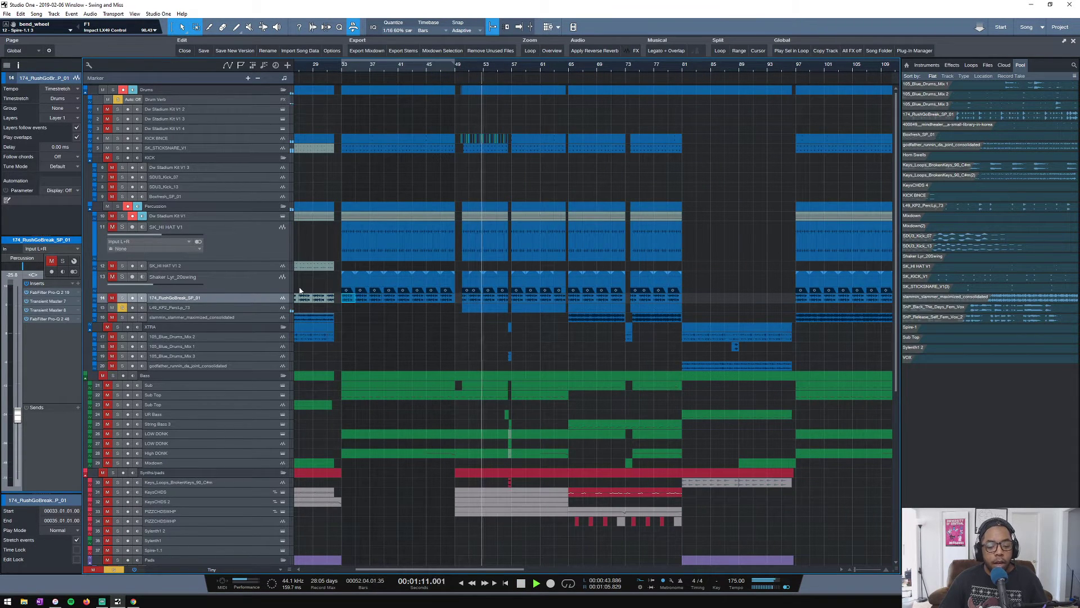
scroll(471, 70, "up", 5)
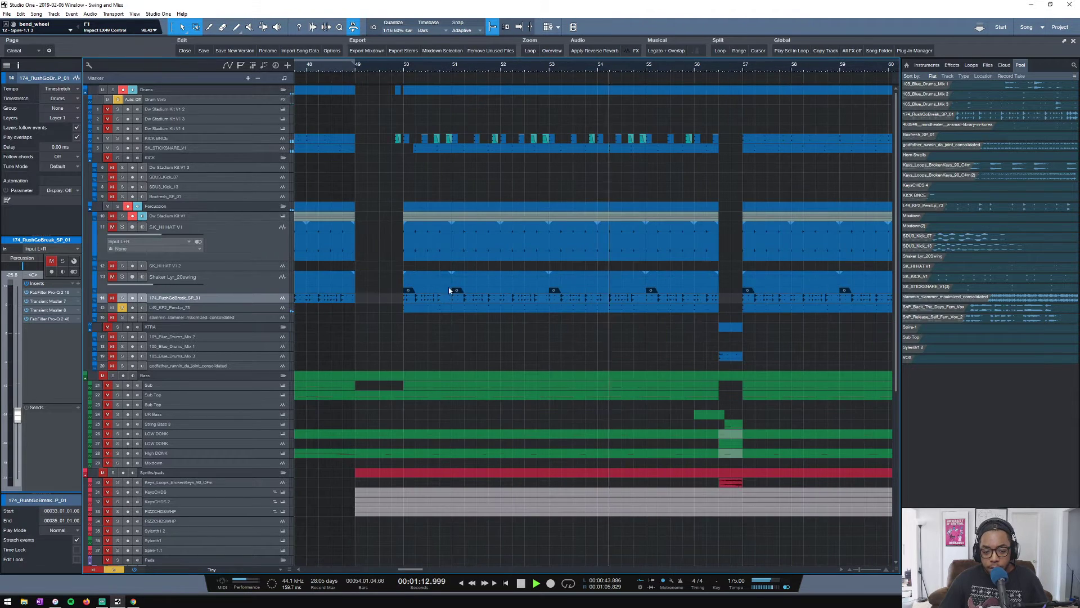
scroll(480, 72, "up", 1)
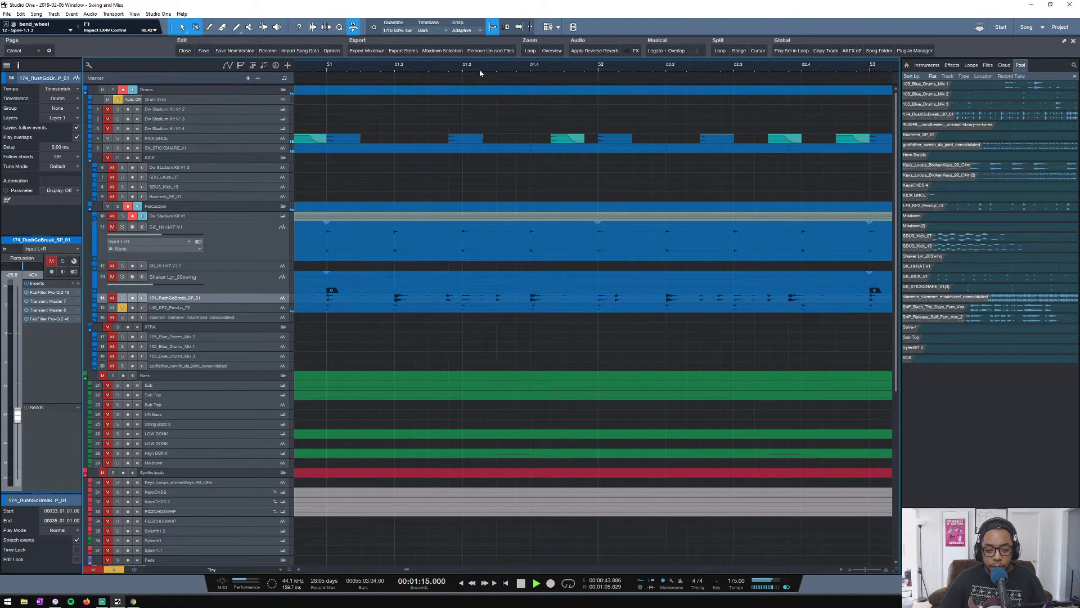
Stop the percussion loop's playback and look through the available Quantize values without changing the setting
scroll(479, 72, "down", 6)
key("space")
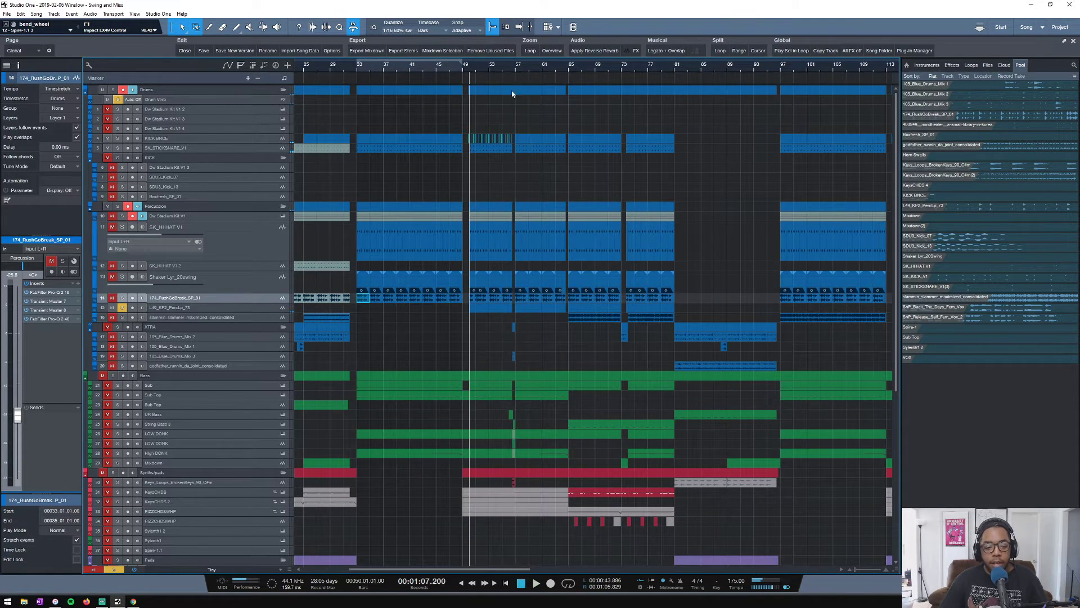
scroll(585, 68, "up", 3)
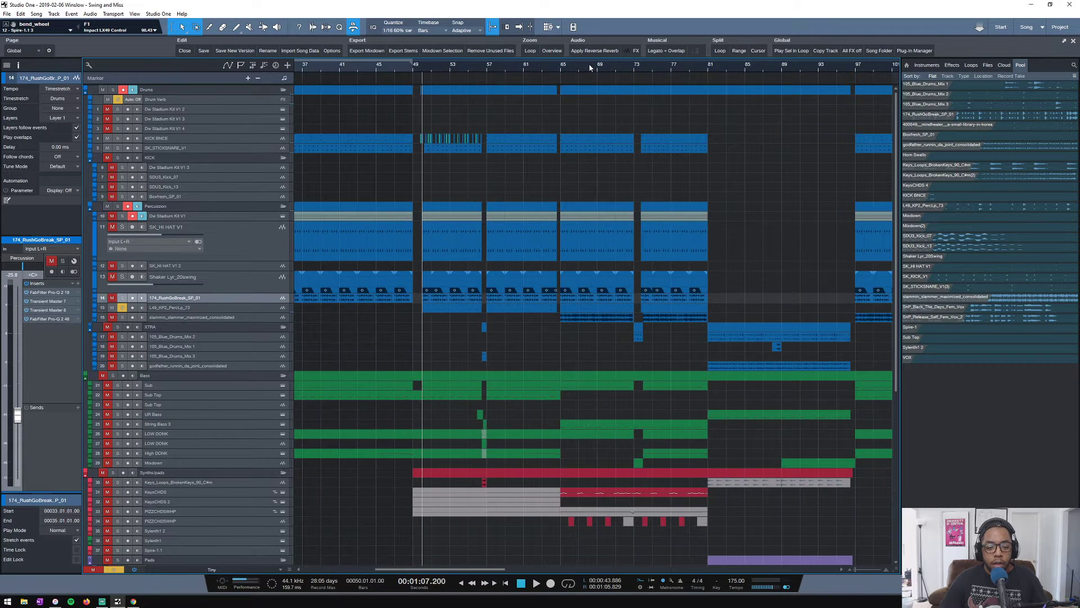
left_click(410, 31)
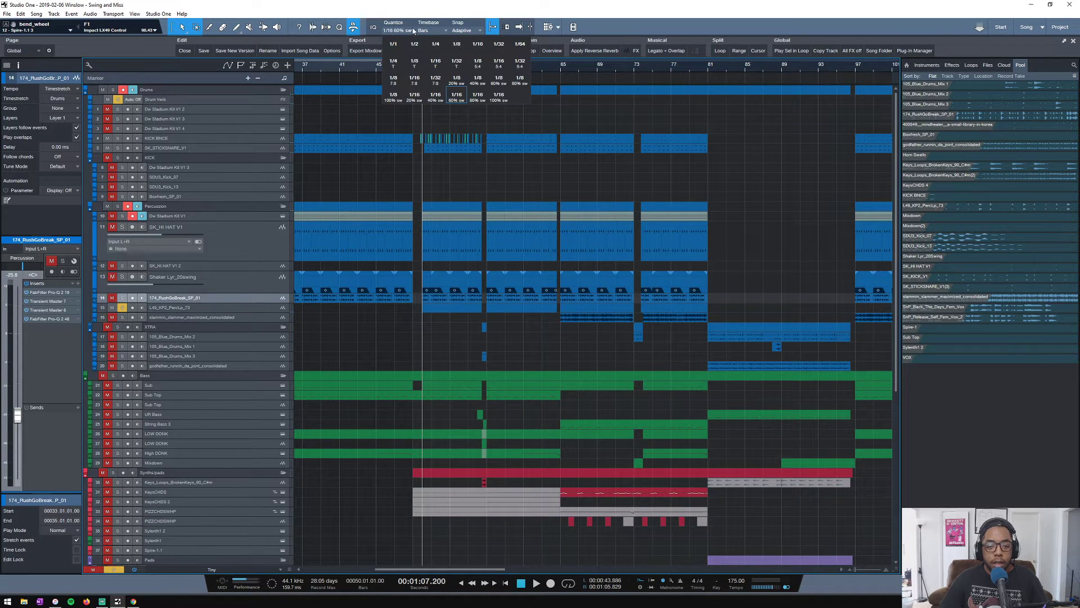
left_click(516, 177)
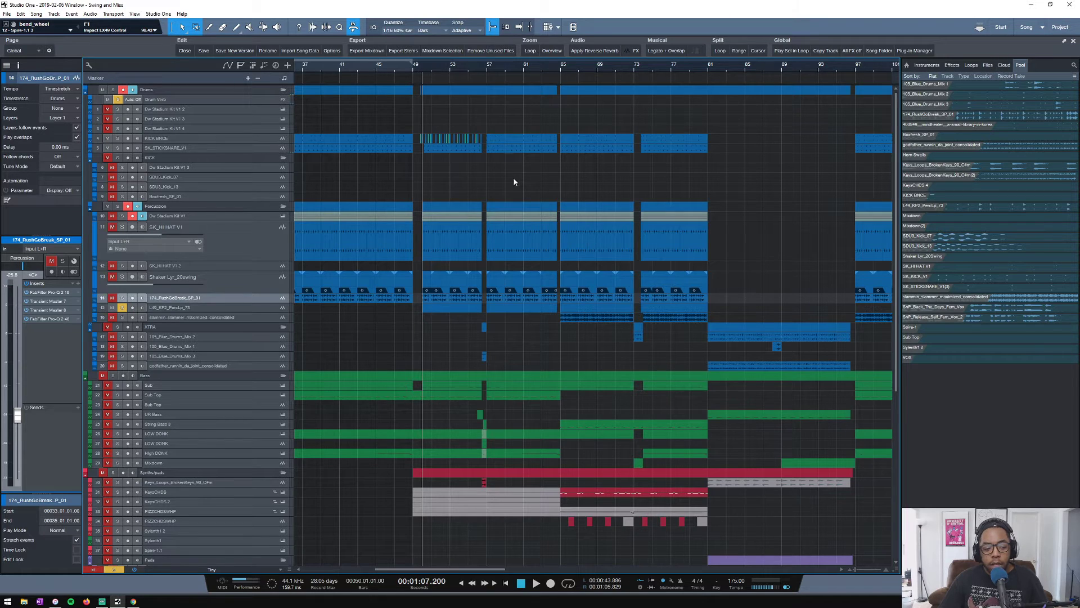
Add the slammin_slammer_maximized_consolidated track to the soloed tracks
scroll(489, 65, "up", 5)
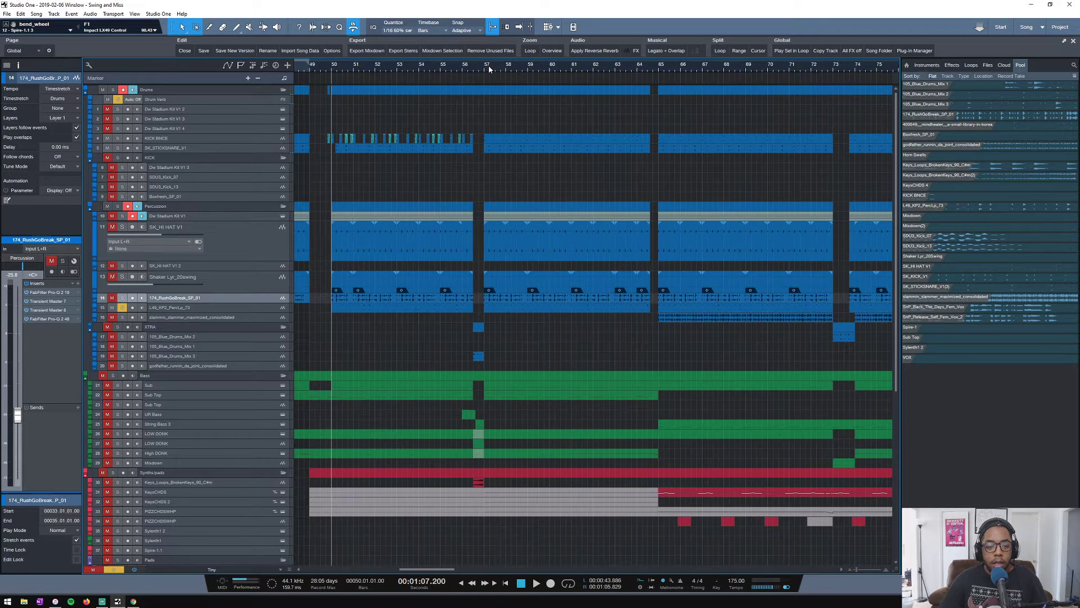
left_click(122, 317)
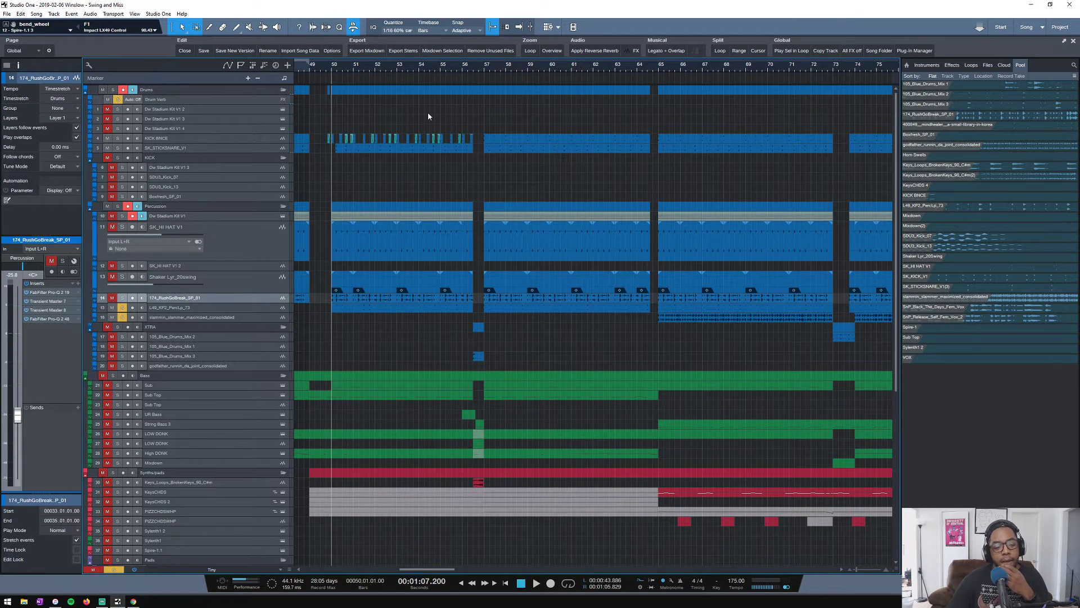
Survey the arrangement around bar 50, check the drum channels in the mixer console, and hide the console
scroll(401, 70, "down", 5)
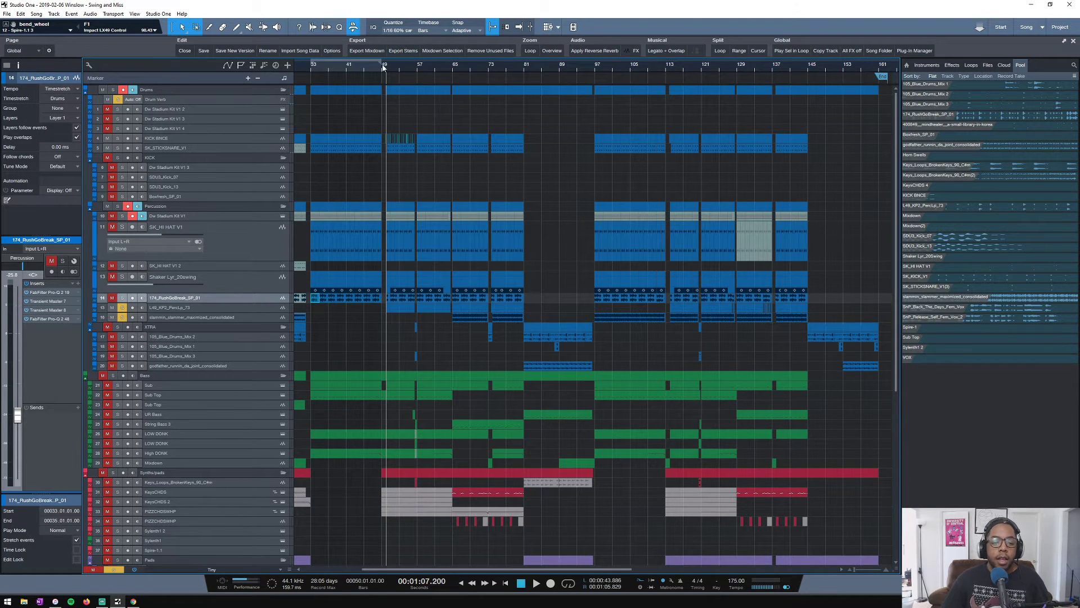
scroll(388, 70, "up", 5)
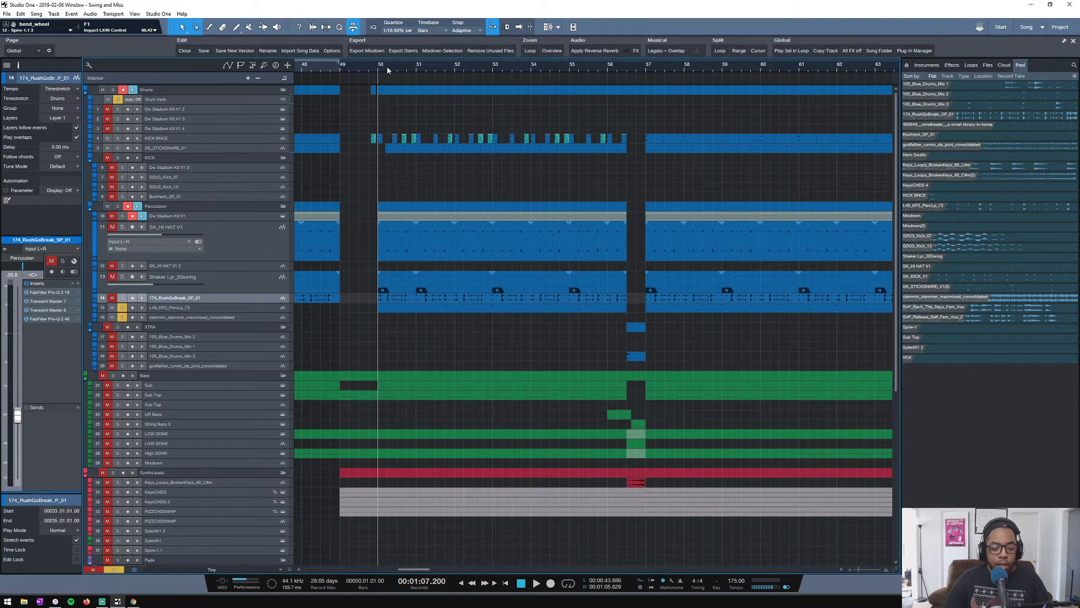
scroll(388, 70, "down", 4)
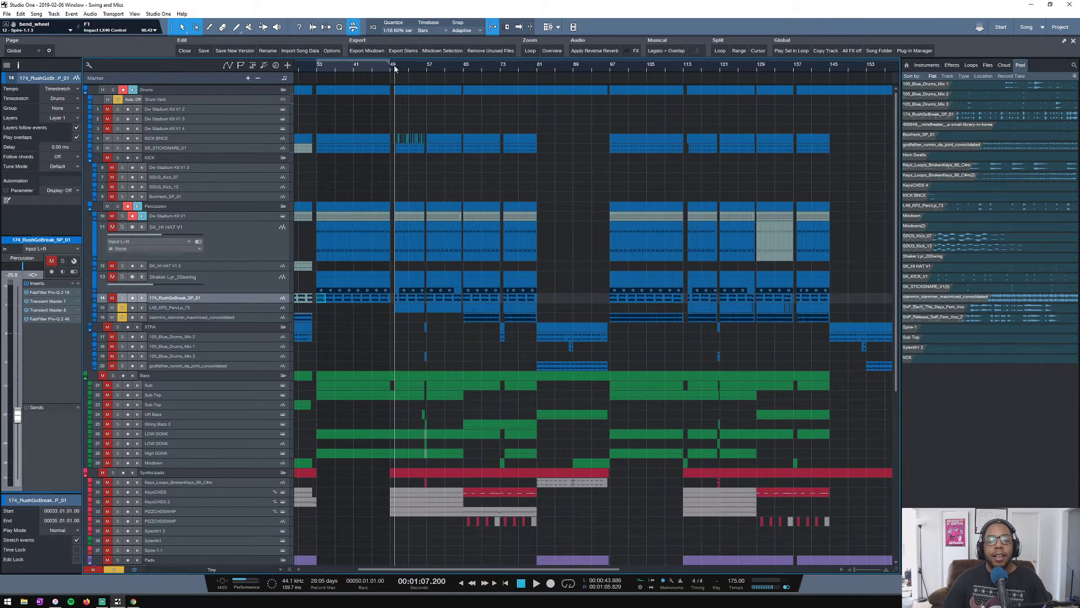
scroll(392, 70, "up", 3)
scroll(392, 70, "down", 4)
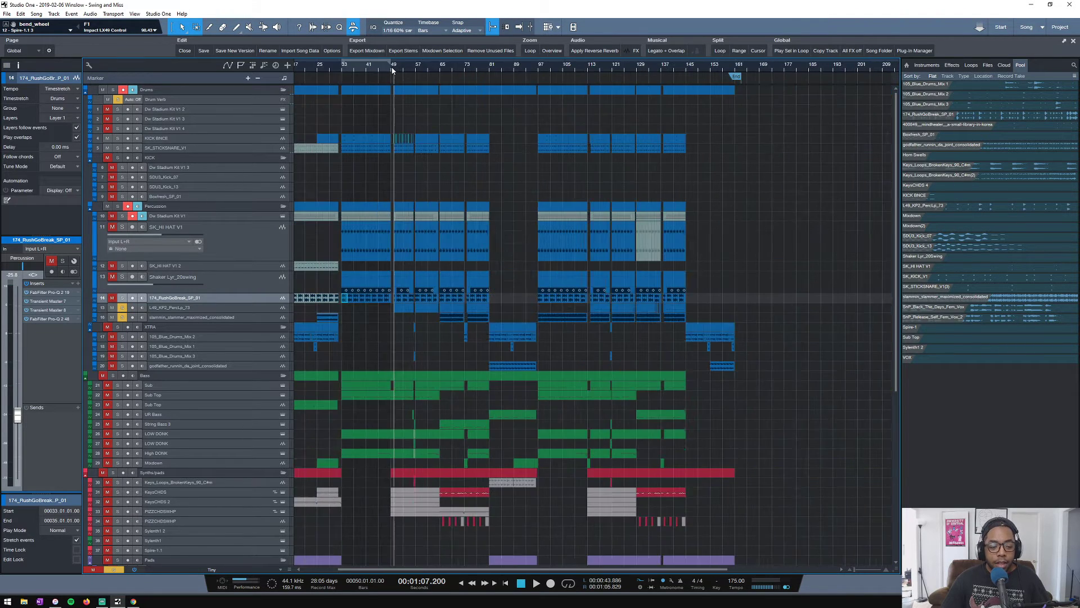
scroll(392, 70, "up", 4)
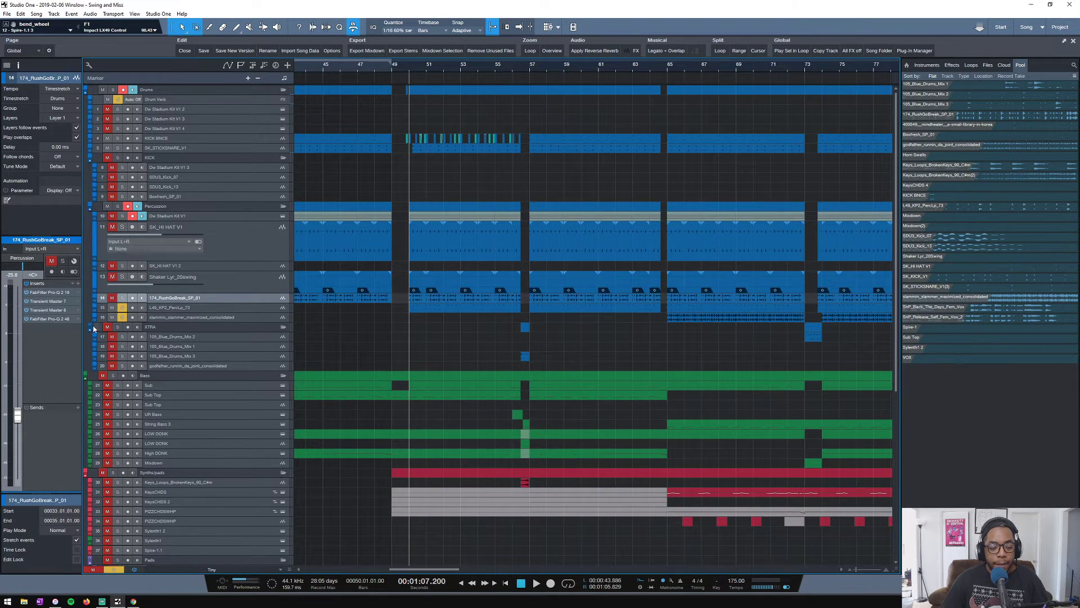
scroll(444, 69, "down", 2)
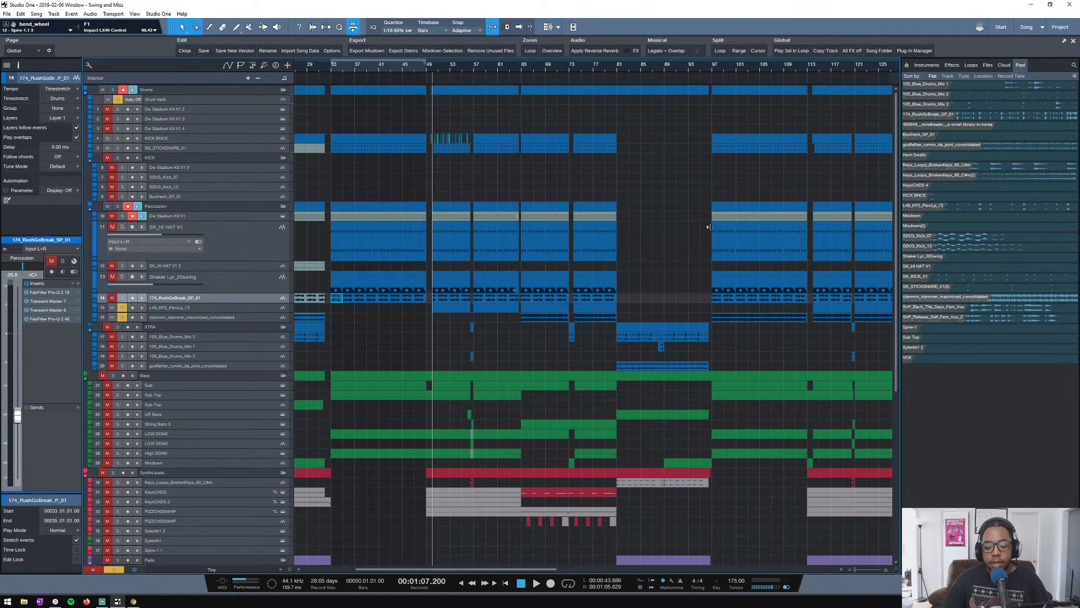
key("F3")
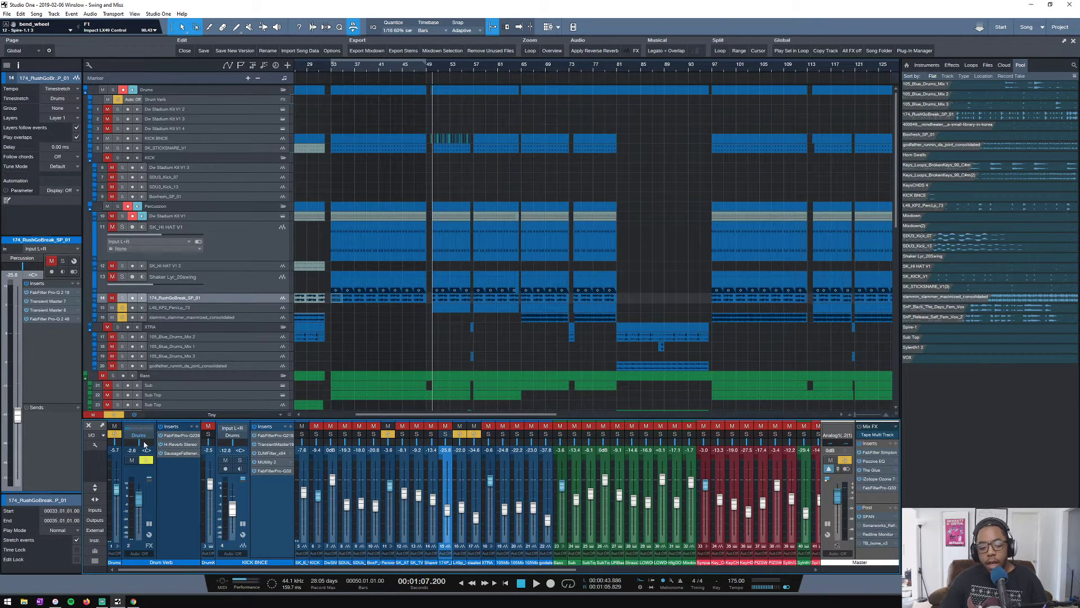
left_click(89, 426)
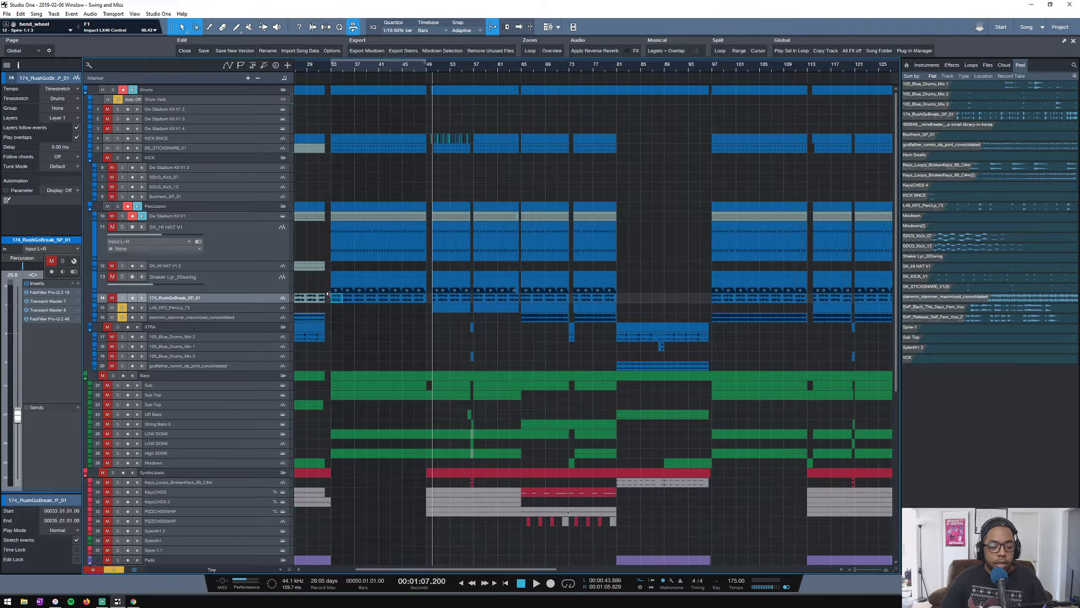
Add 174_RushGoBreak_SP_01 and the whole Percussion folder to the soloed tracks
left_click(122, 297)
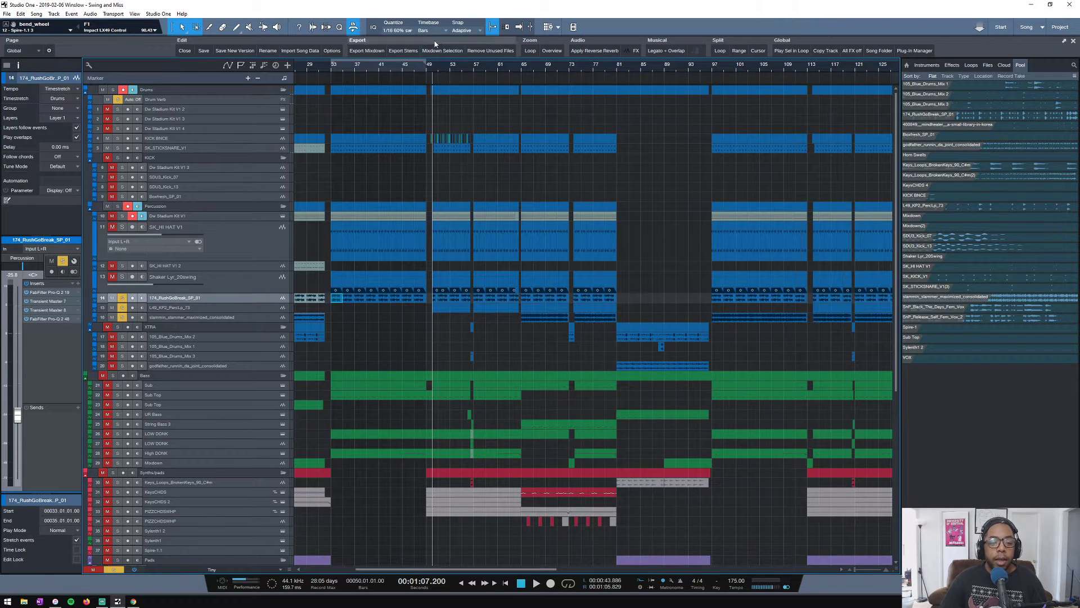
scroll(439, 70, "up", 3)
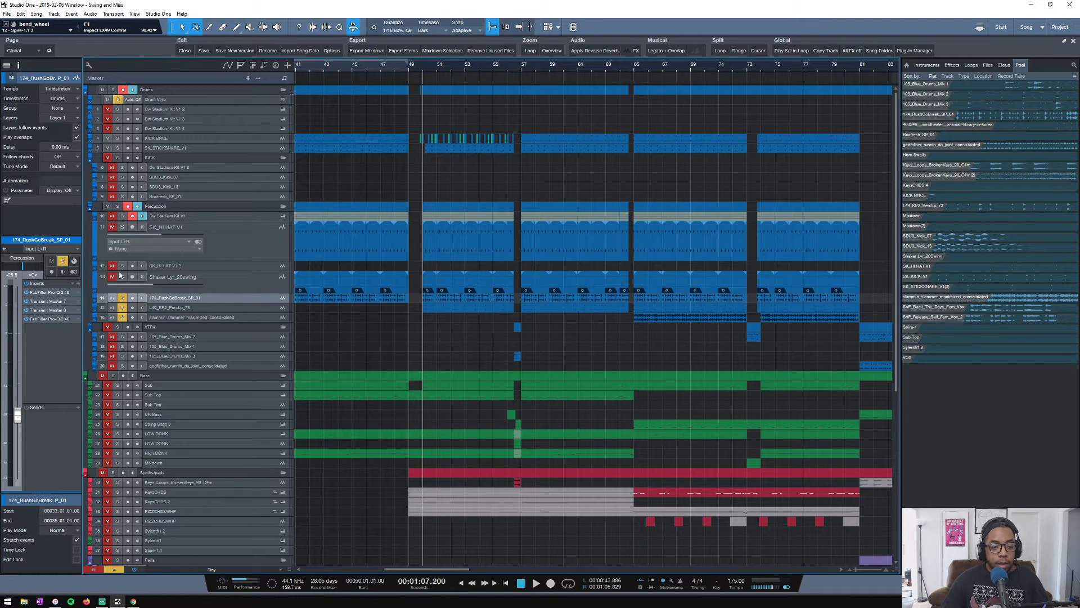
left_click(117, 206)
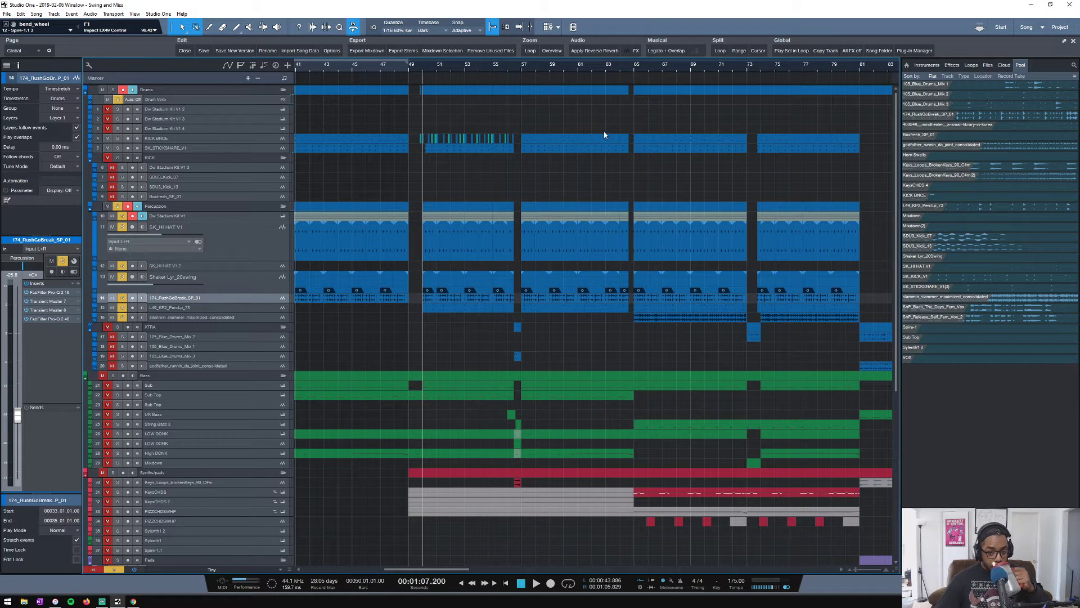
Audition only the slammin_slammer_maximized_consolidated track from bar 65 and show its channel in the inspector
left_click(635, 66)
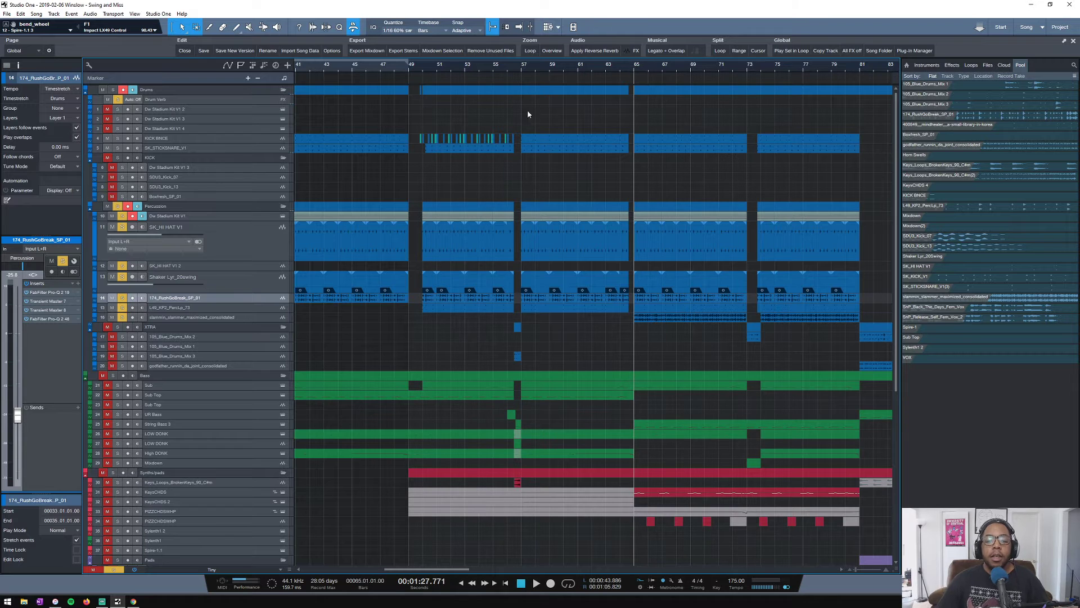
left_click(123, 316)
key("space")
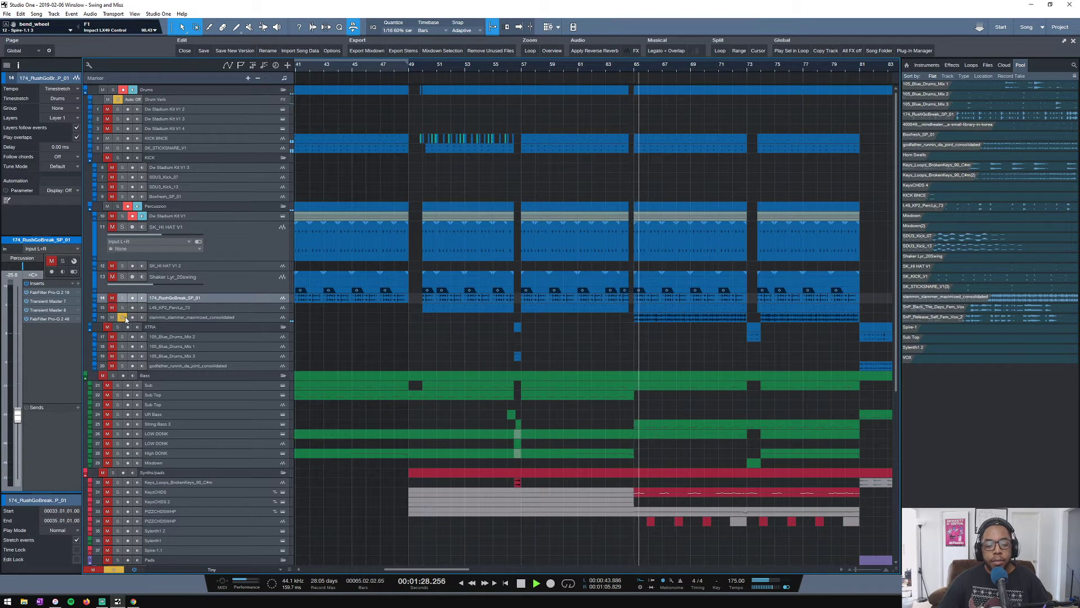
scroll(575, 68, "down", 3)
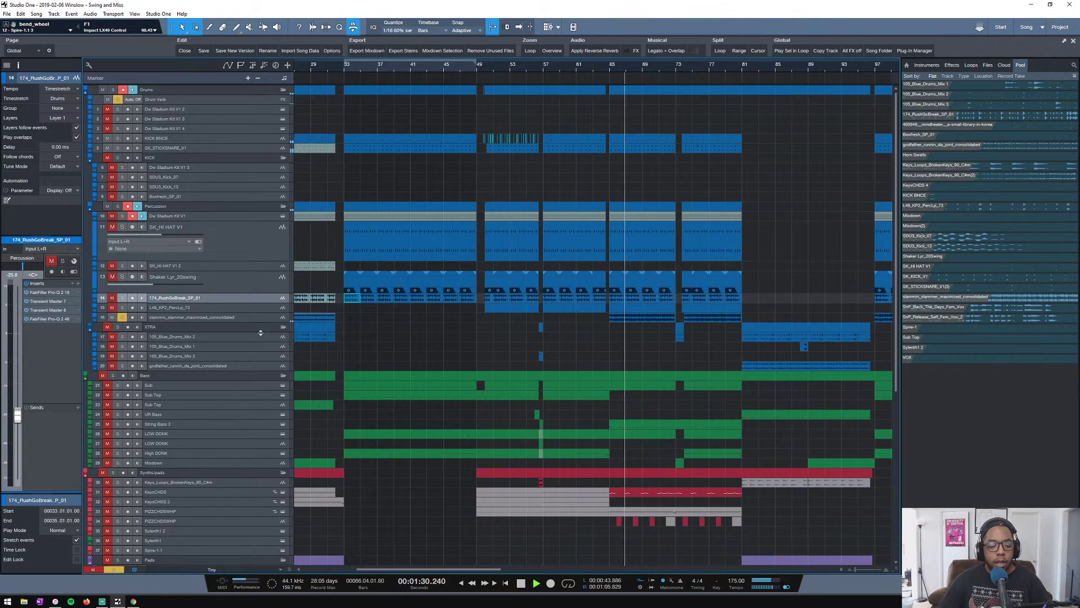
left_click(250, 318)
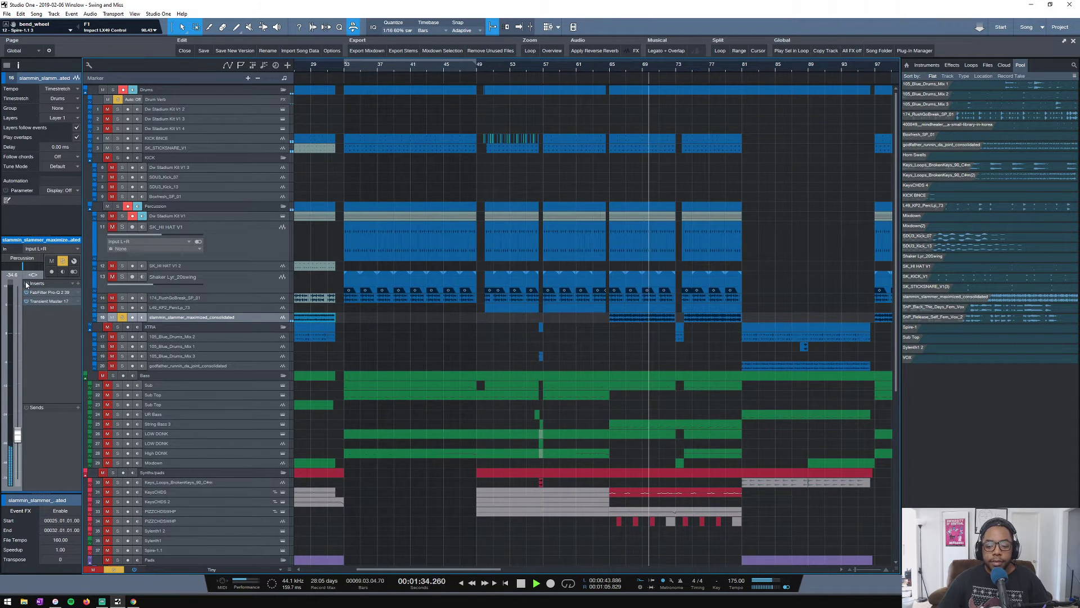
key("space")
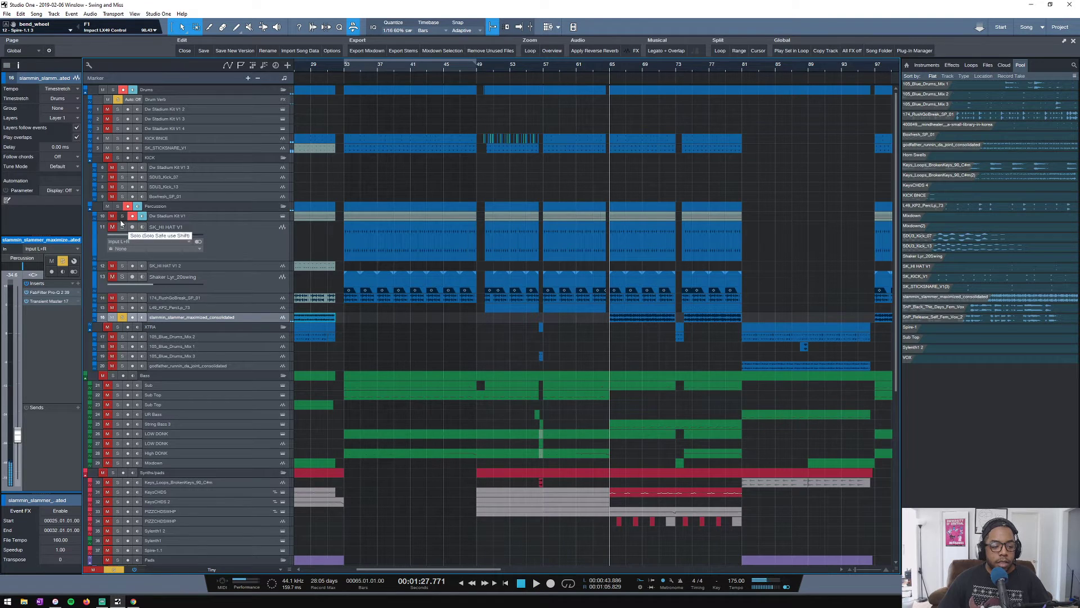
Solo the Percussion, XTRA and whole Drums folders while auditioning them from bar 65, and save the song
left_click(117, 206)
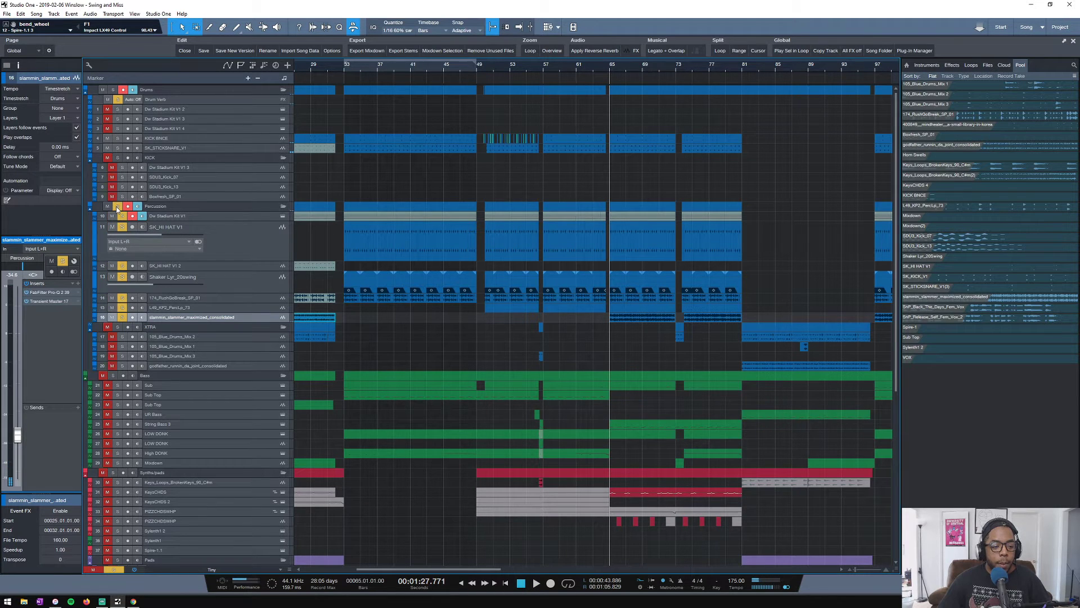
key("space")
left_click(117, 326)
left_click(113, 90)
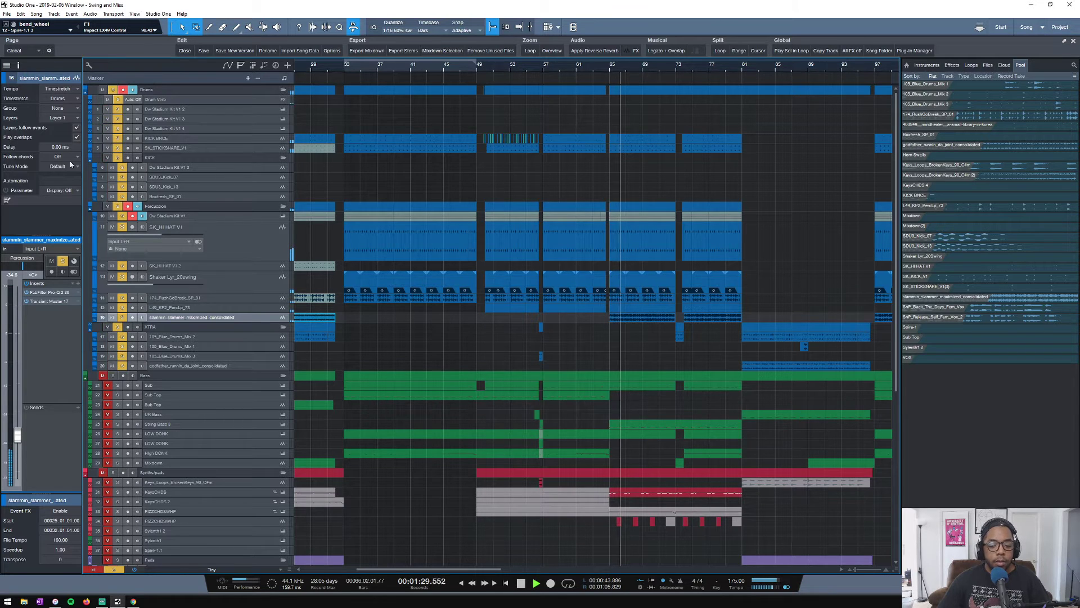
scroll(717, 69, "up", 4)
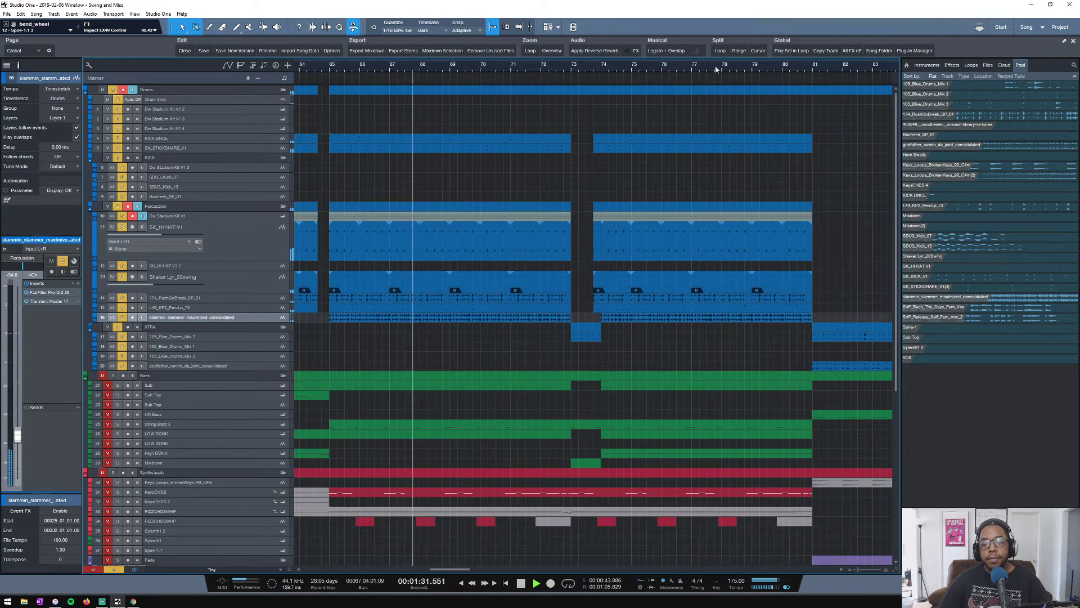
scroll(715, 66, "up", 1)
scroll(715, 66, "down", 2)
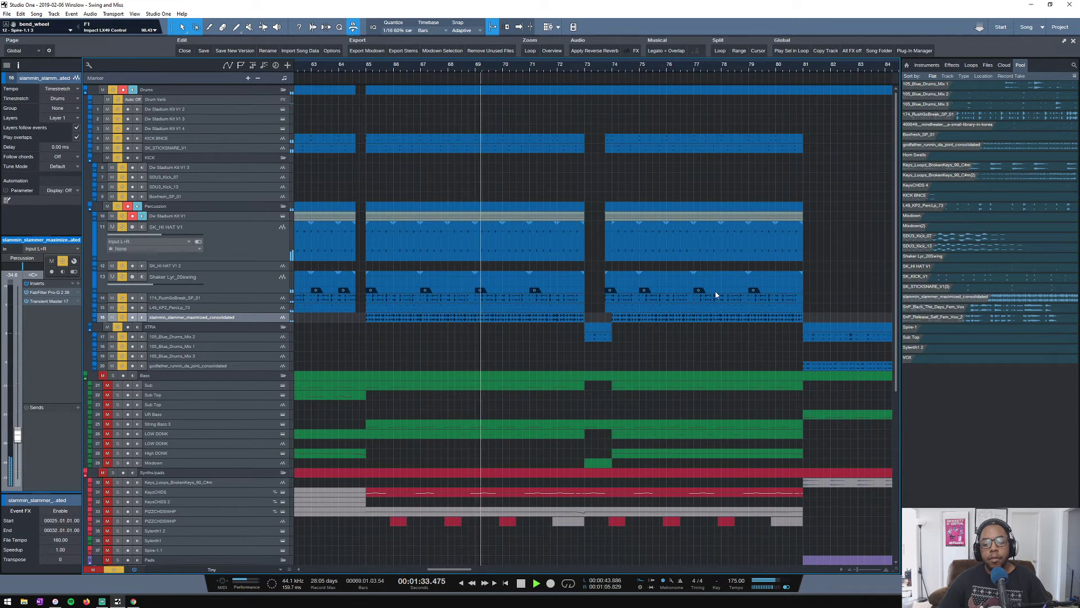
key("space")
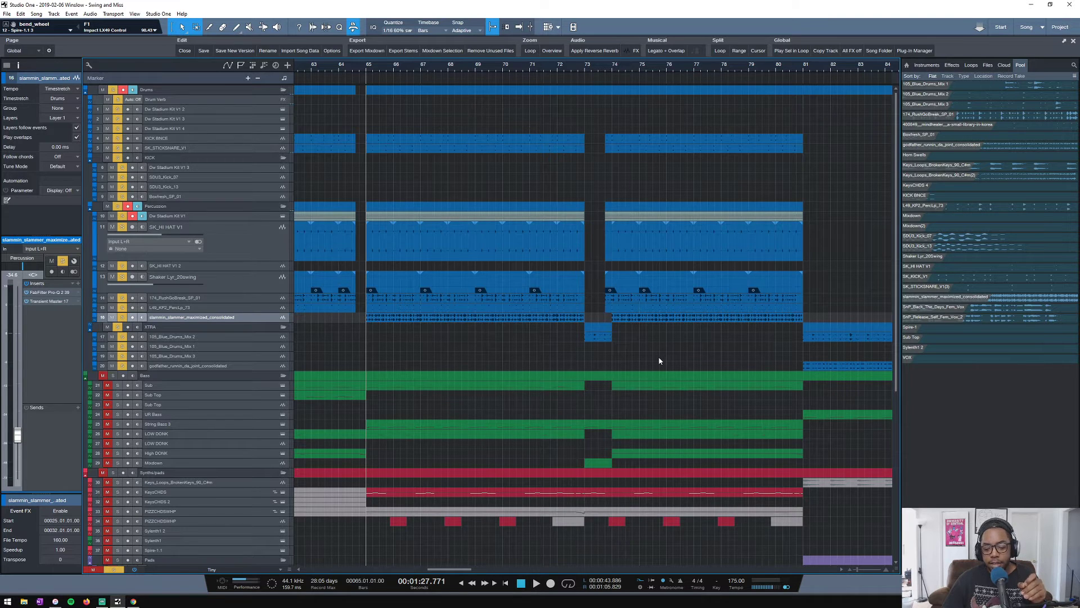
key("ctrl+s")
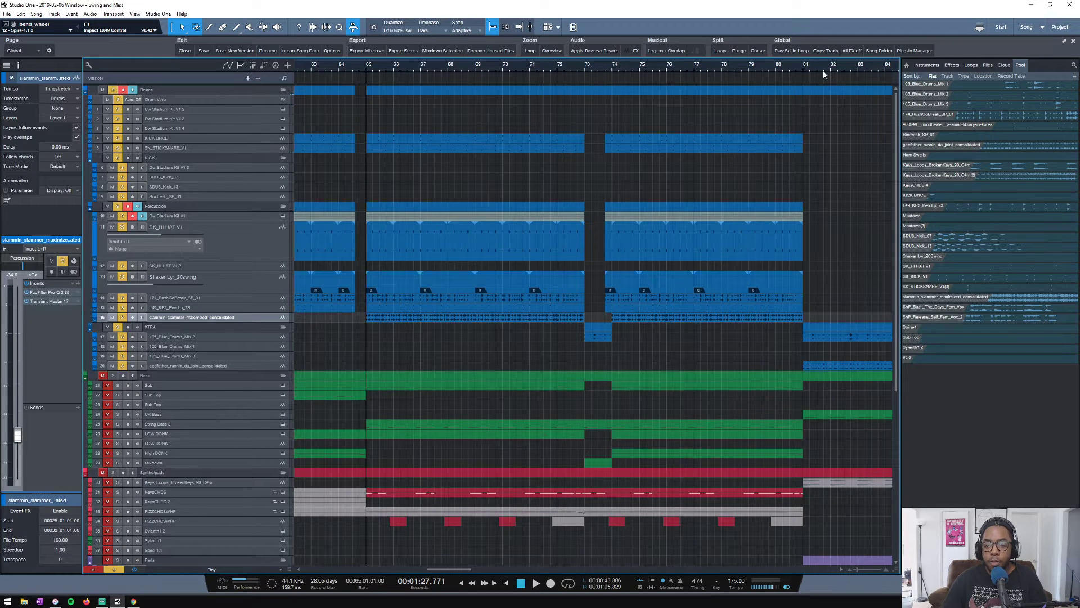
Place the playhead at bar 73 and audition the soloed drums through the fill into the following section
left_click_drag(823, 74, 825, 68)
scroll(822, 64, "down", 3)
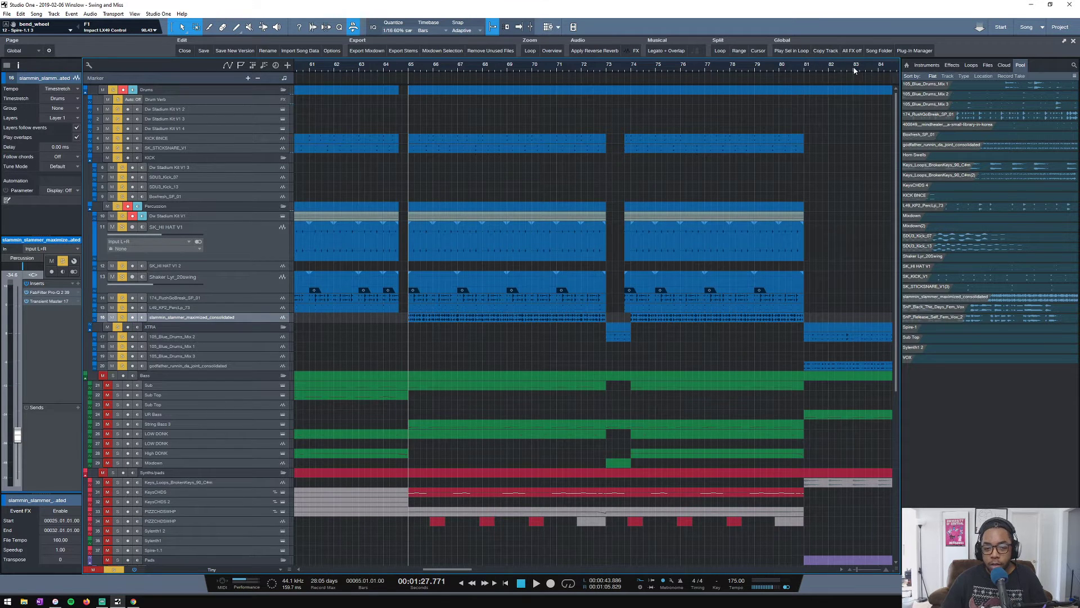
scroll(854, 70, "down", 2)
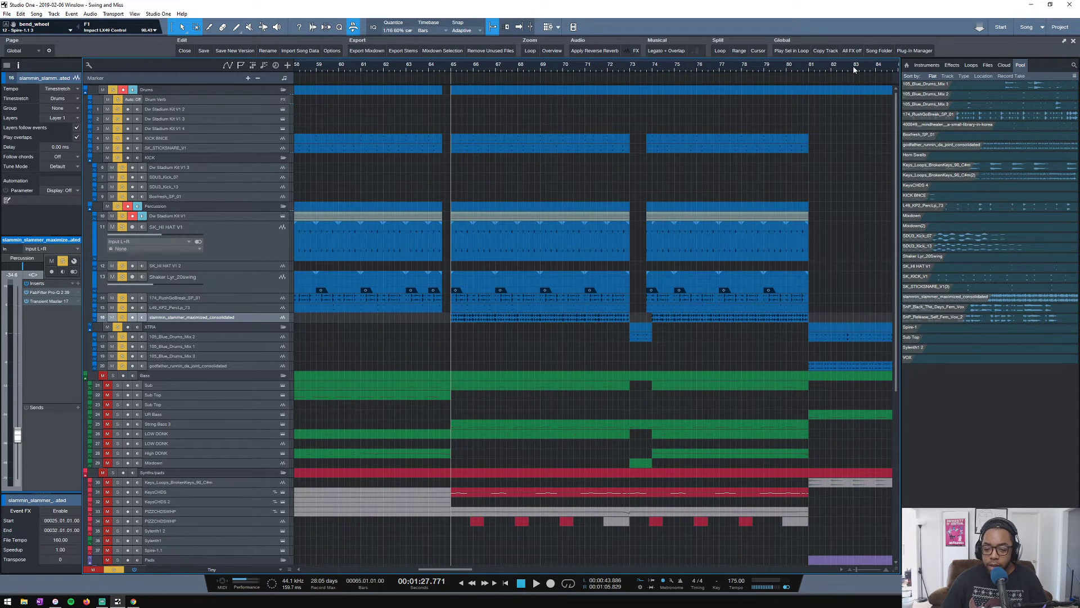
scroll(853, 66, "up", 2)
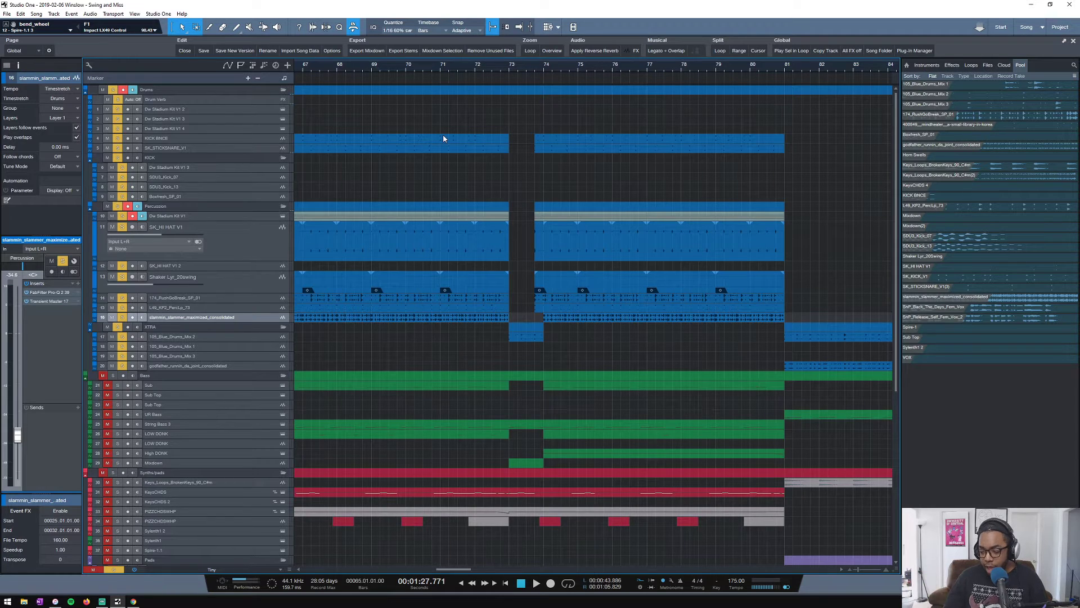
scroll(526, 69, "down", 3)
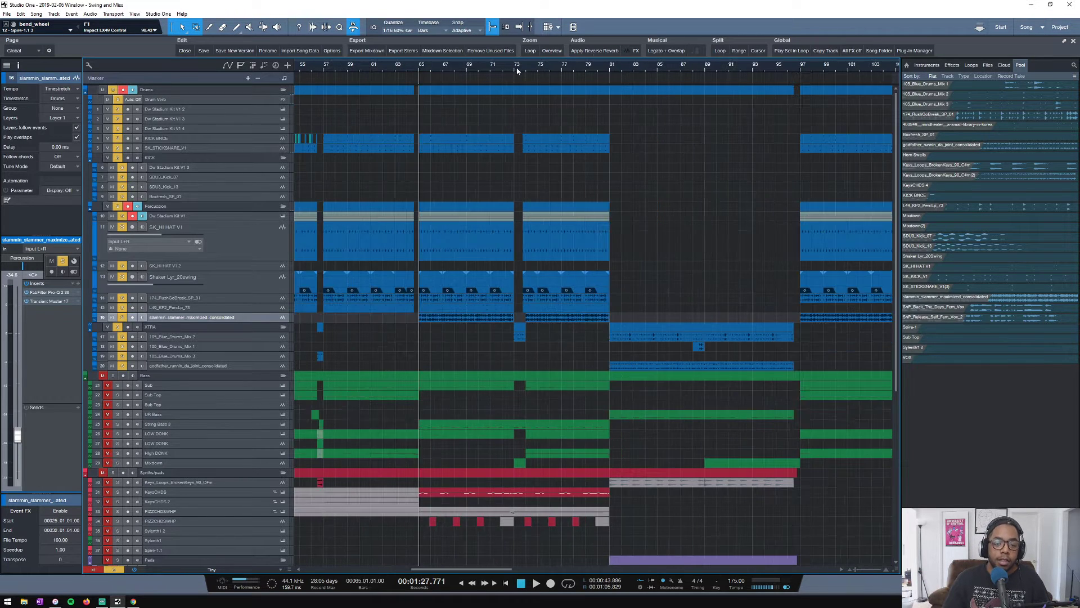
scroll(415, 74, "up", 3)
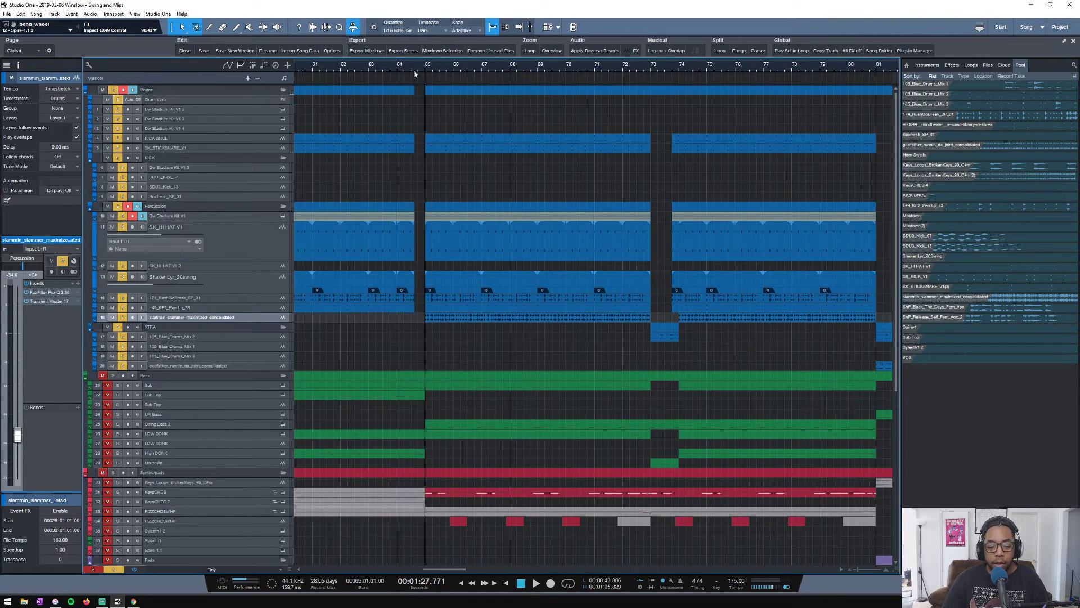
left_click(647, 63)
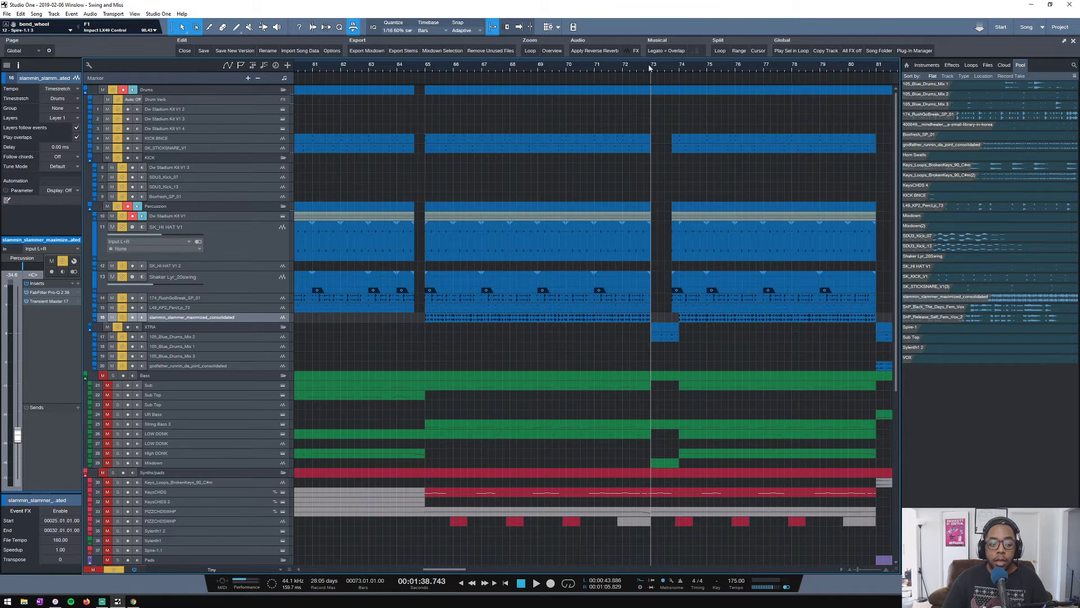
scroll(664, 65, "up", 4)
key("space")
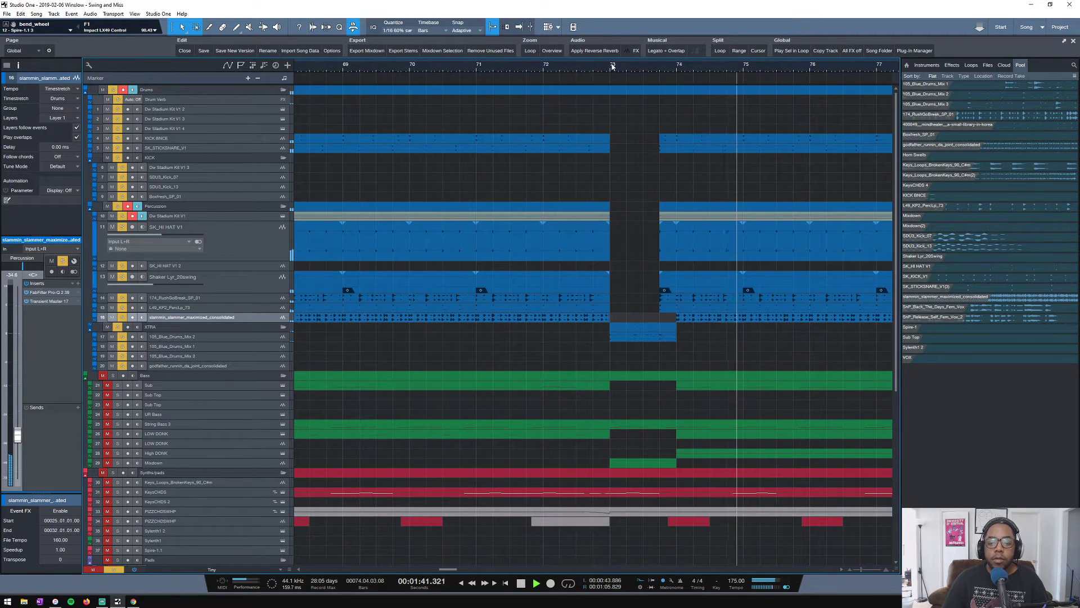
Solo only the 105_Blue_Drums_Mix 2 track and audition it from bar 81
scroll(613, 71, "down", 10)
key("space")
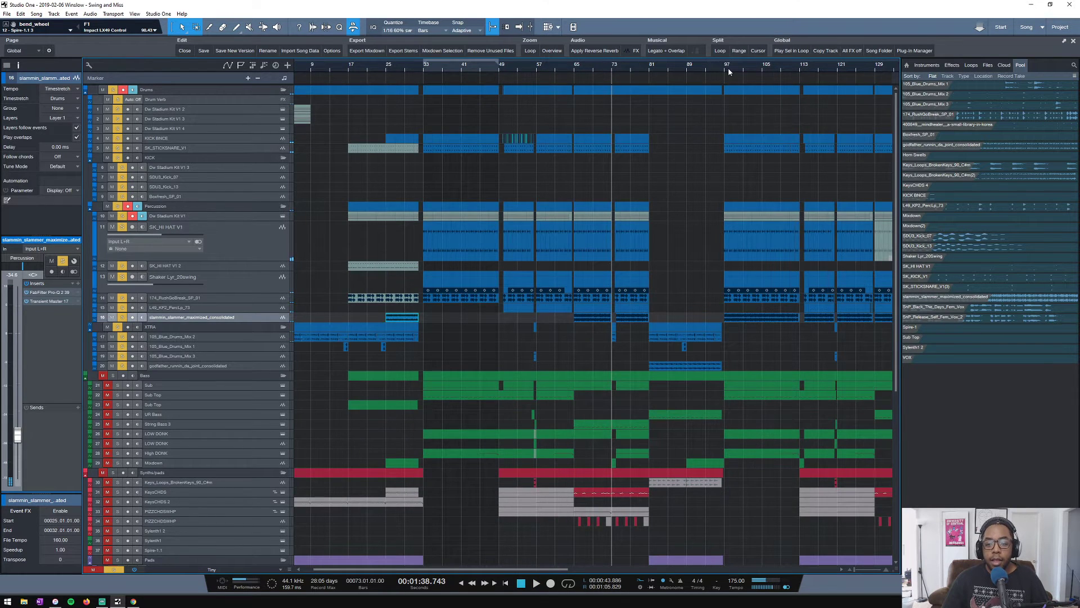
scroll(728, 68, "up", 4)
left_click(442, 70)
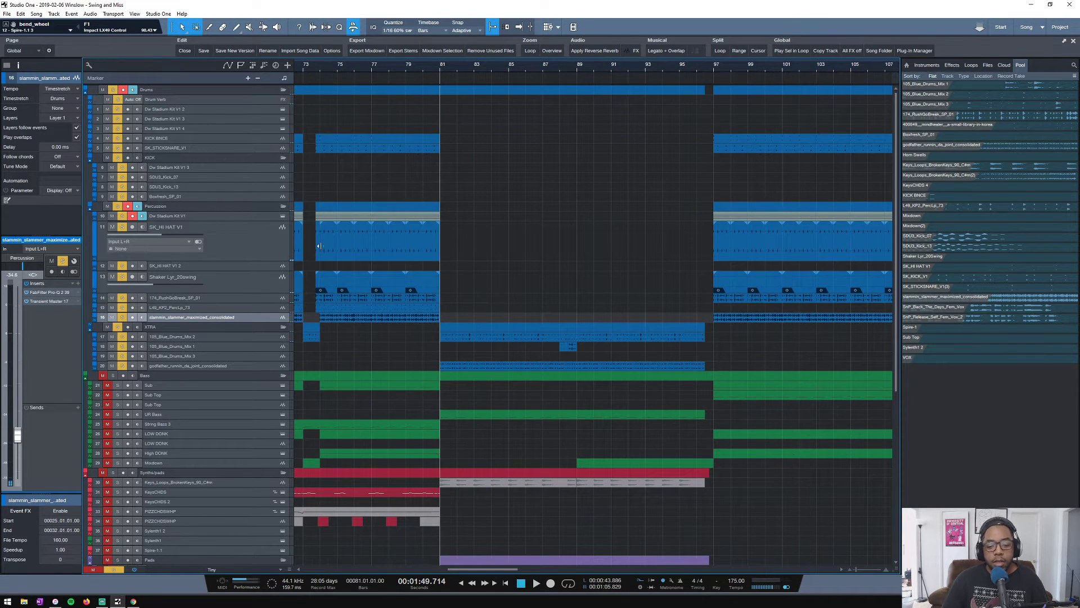
left_click(122, 336, "ctrl")
key("space")
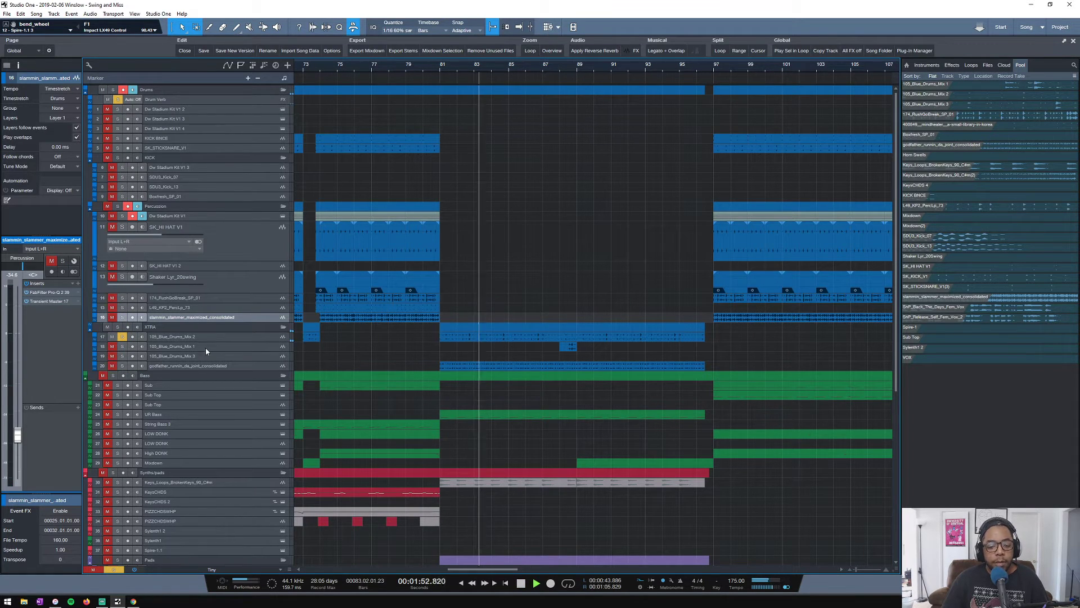
key("space")
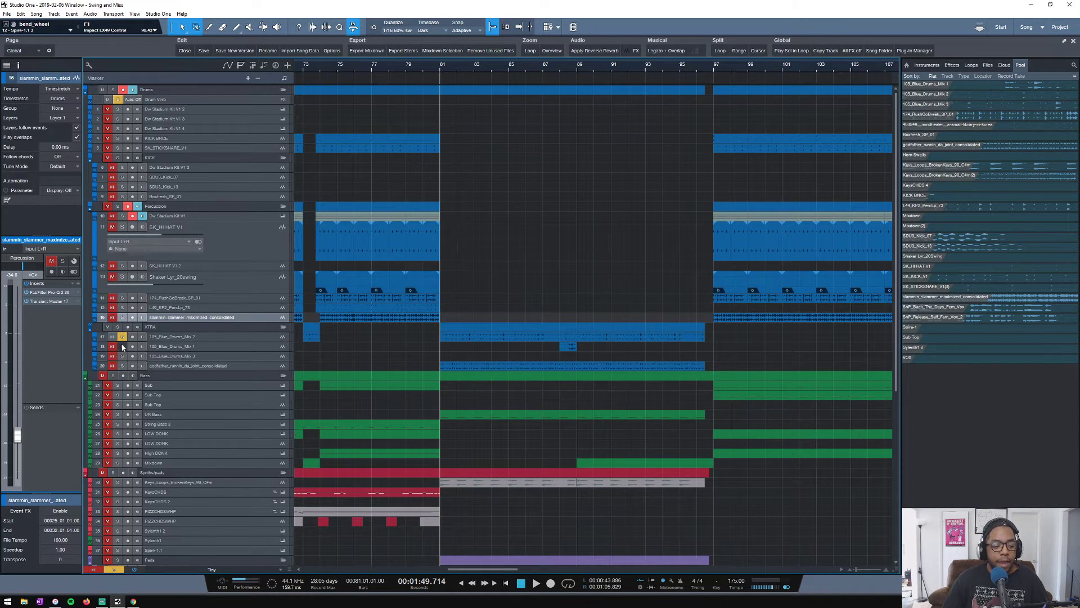
Add the other three XTRA tracks to the solo and audition them briefly from bar 81
left_click_drag(122, 347, 122, 366)
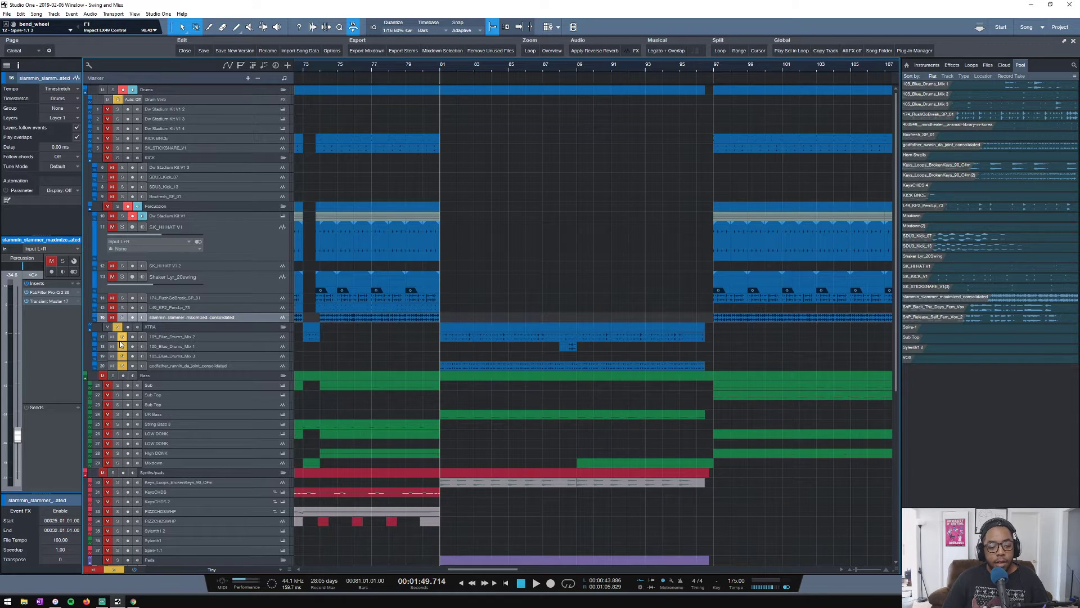
key("space")
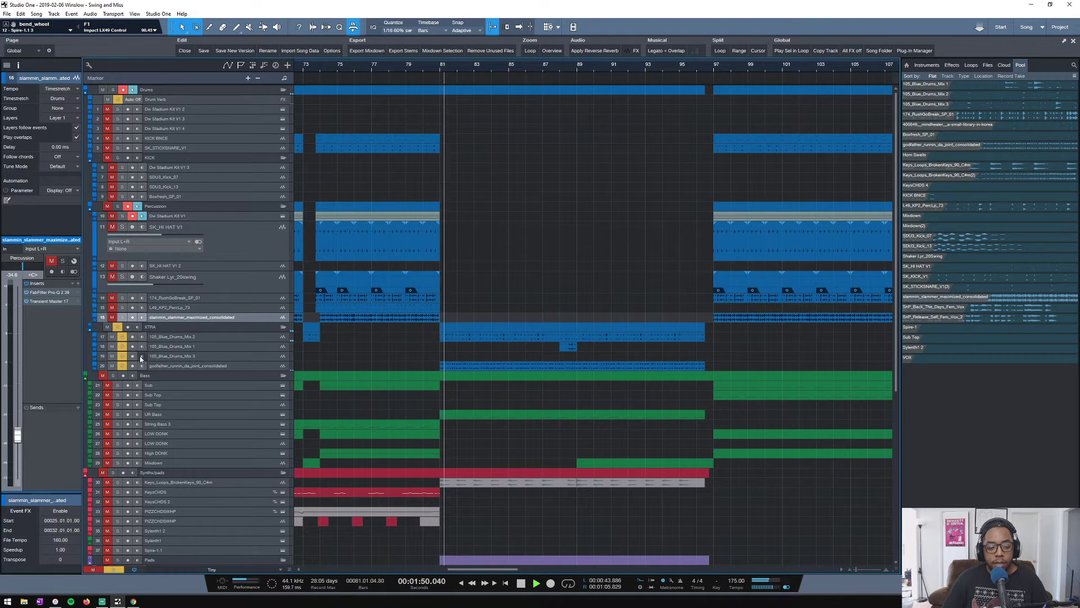
key("space")
Audition only the godfather_runnin_da_joint_consolidated track from bar 81 and show its channel in the inspector
left_click(122, 366, "alt")
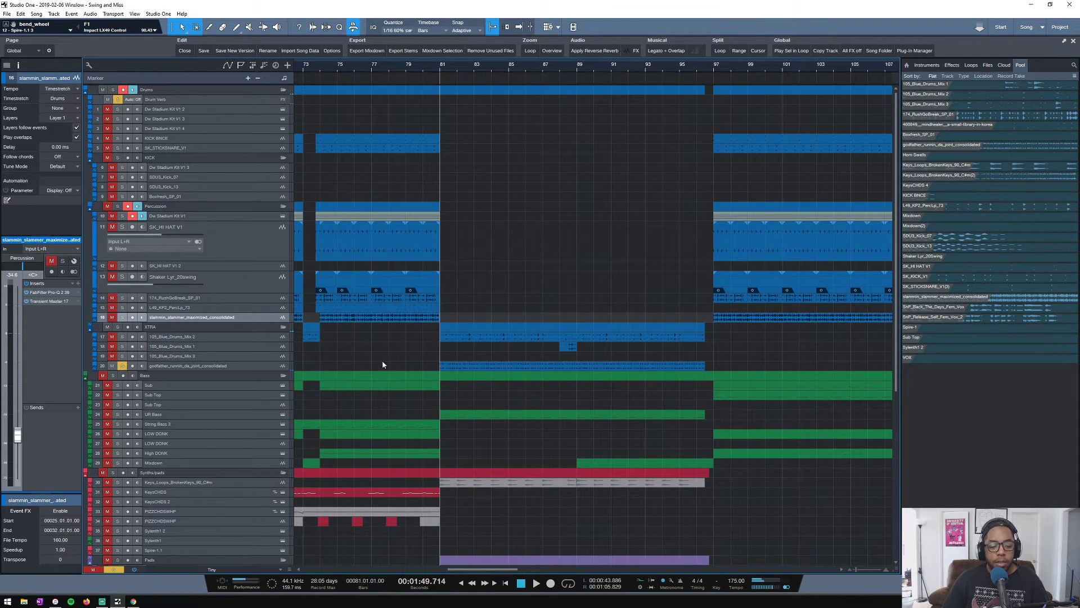
key("space")
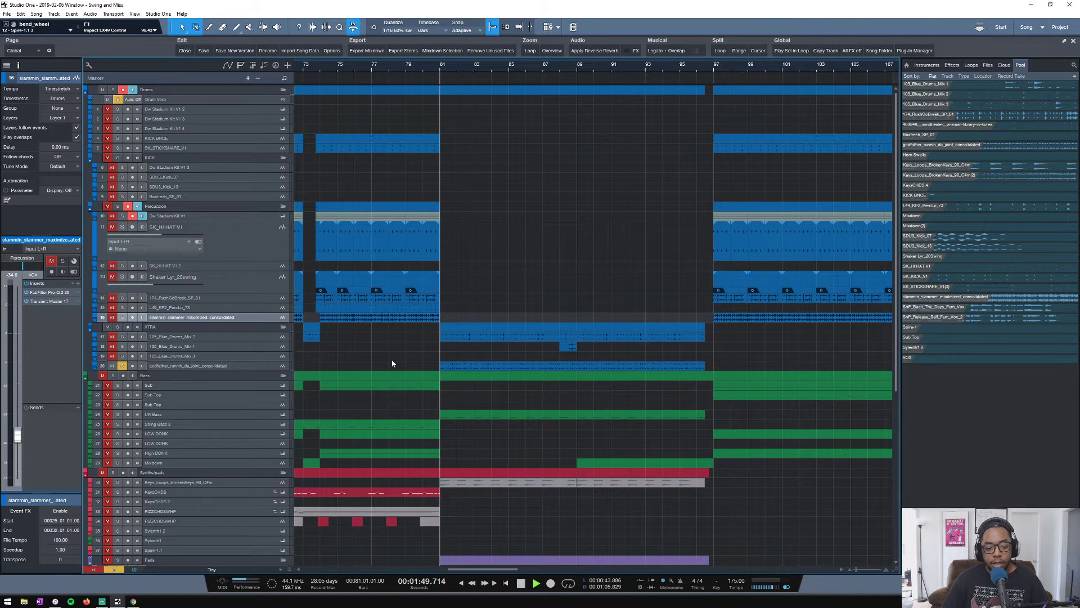
left_click(188, 366)
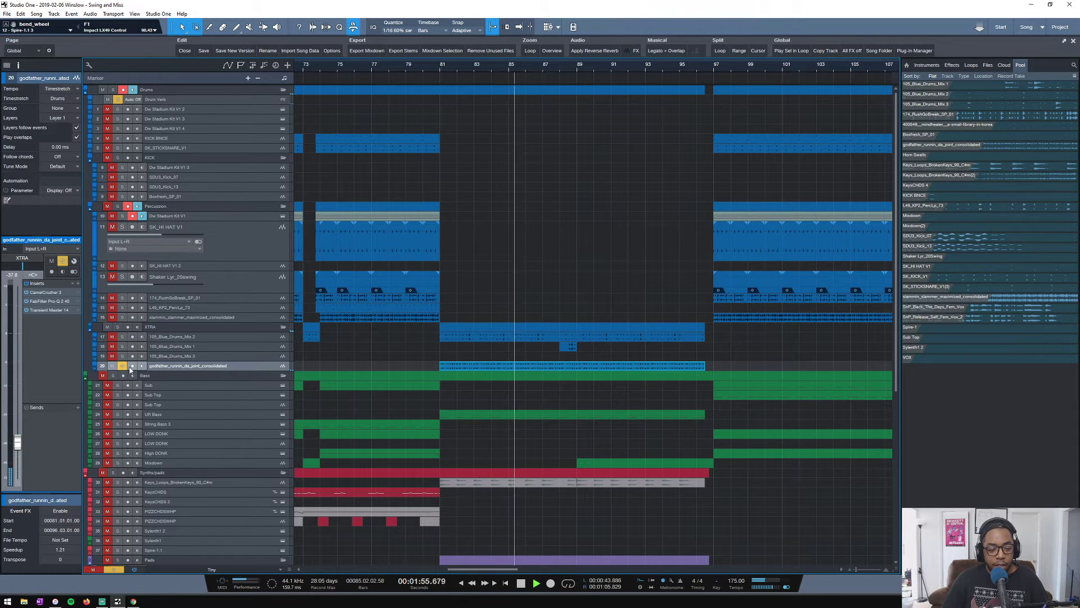
key("space")
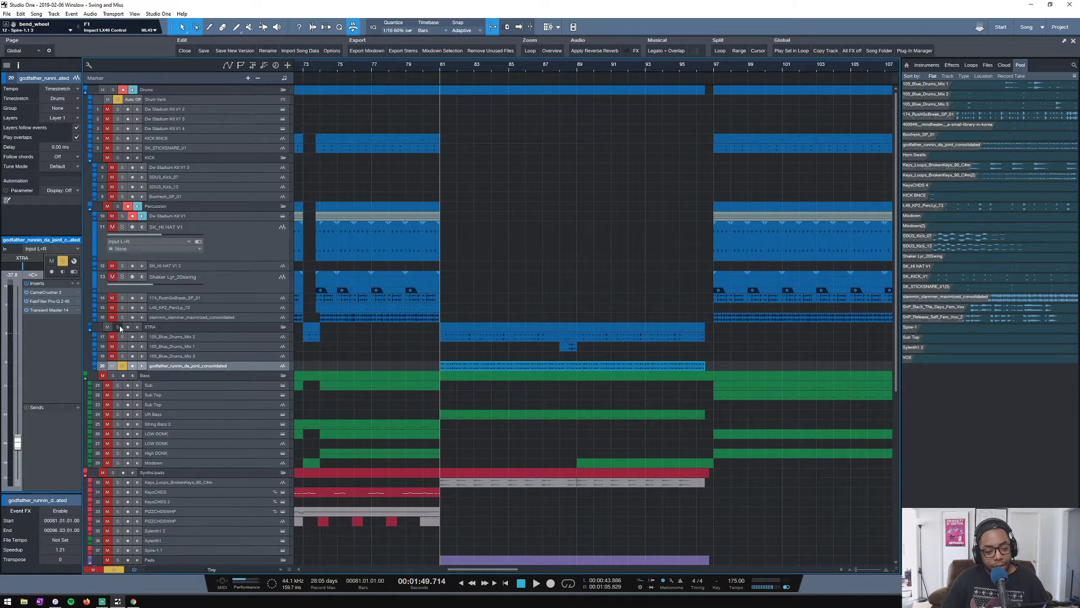
Solo the XTRA and whole Drums folders, audition the break from bar 81, and continue listening from bar 97
left_click(118, 327)
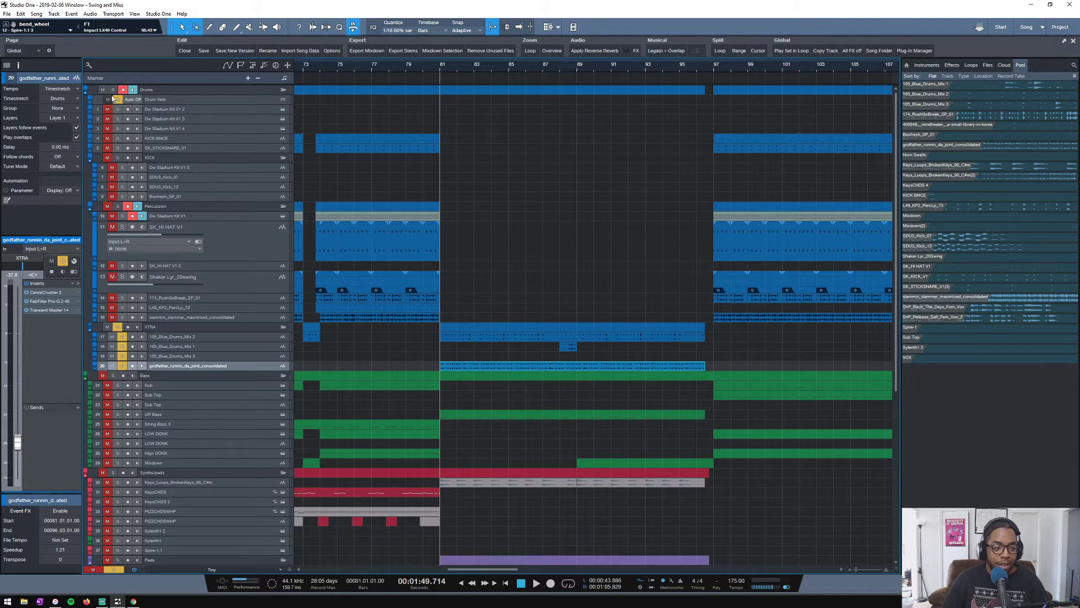
left_click(113, 90)
key("space")
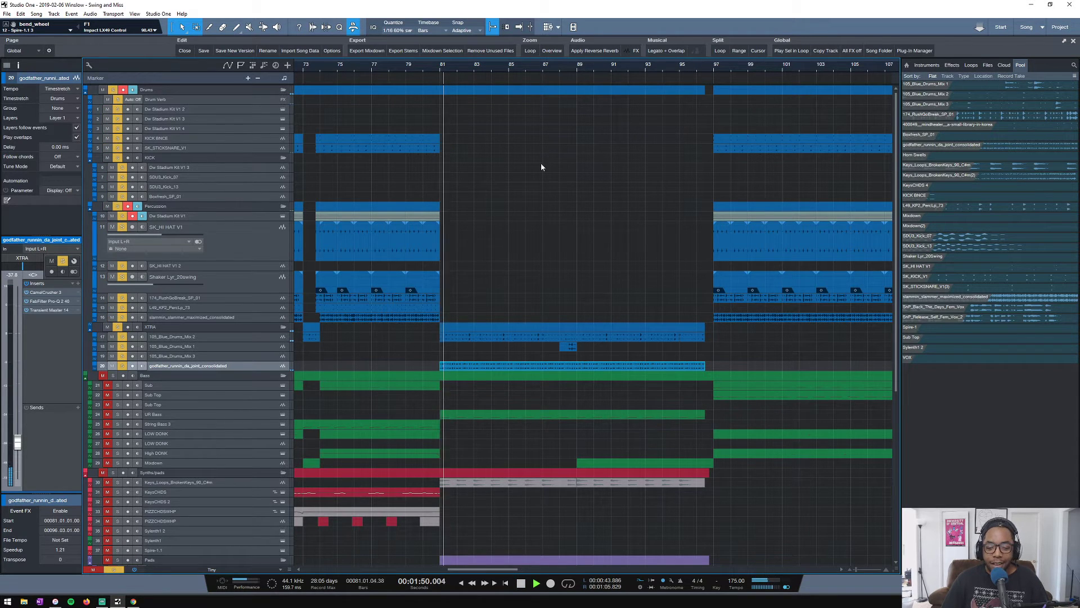
left_click(556, 66)
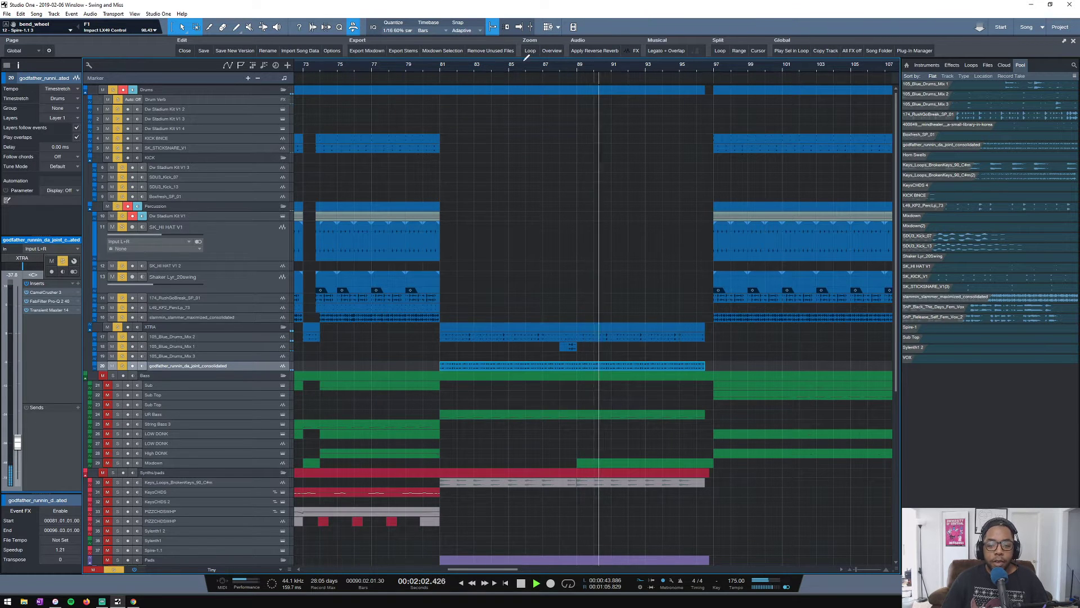
scroll(522, 64, "down", 3)
left_click(560, 68)
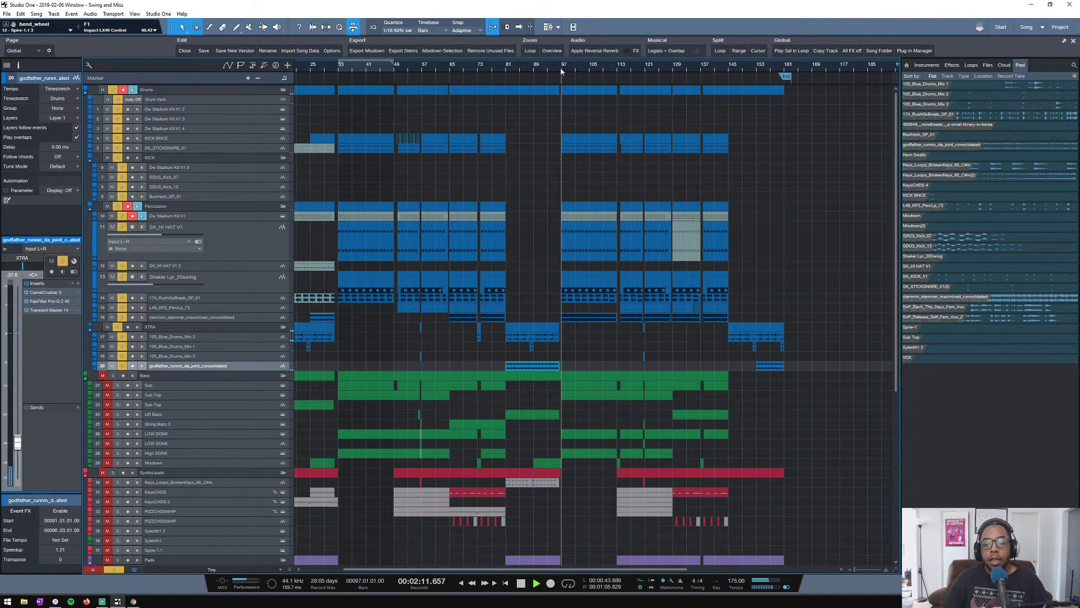
key("space")
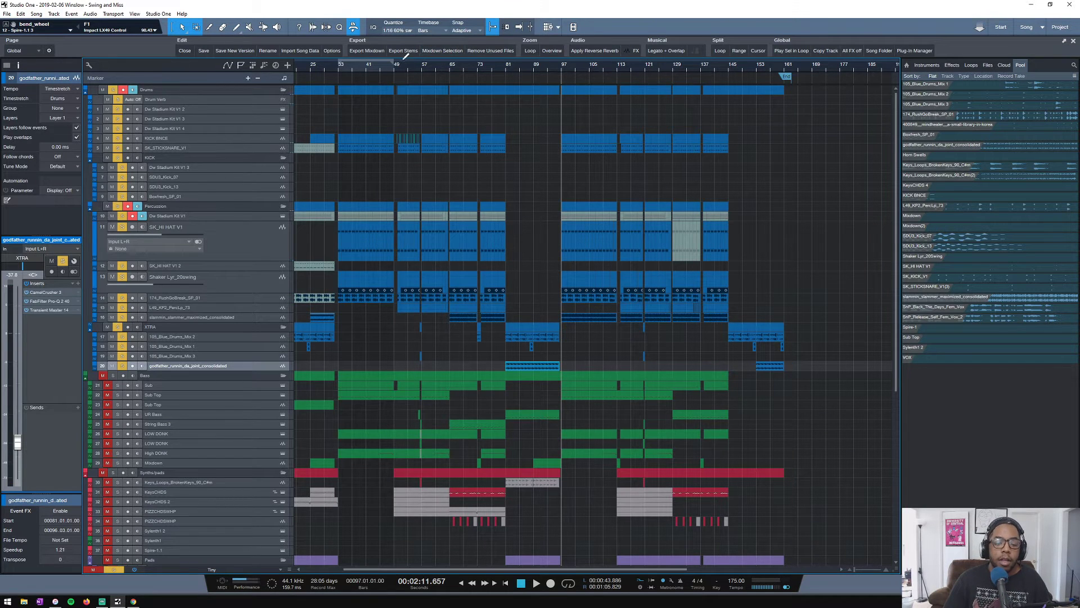
Set the quantize grid to 1/16 with 20% swing to show its grid spacing around bar 54
scroll(413, 68, "up", 5)
scroll(413, 68, "up", 3)
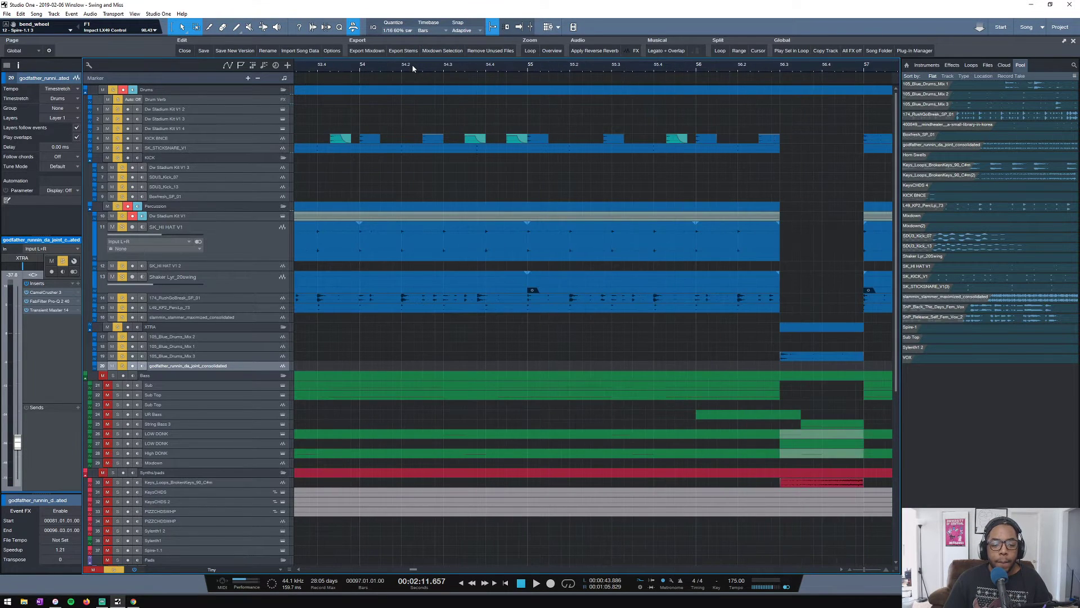
scroll(413, 68, "down", 1)
scroll(413, 68, "up", 2)
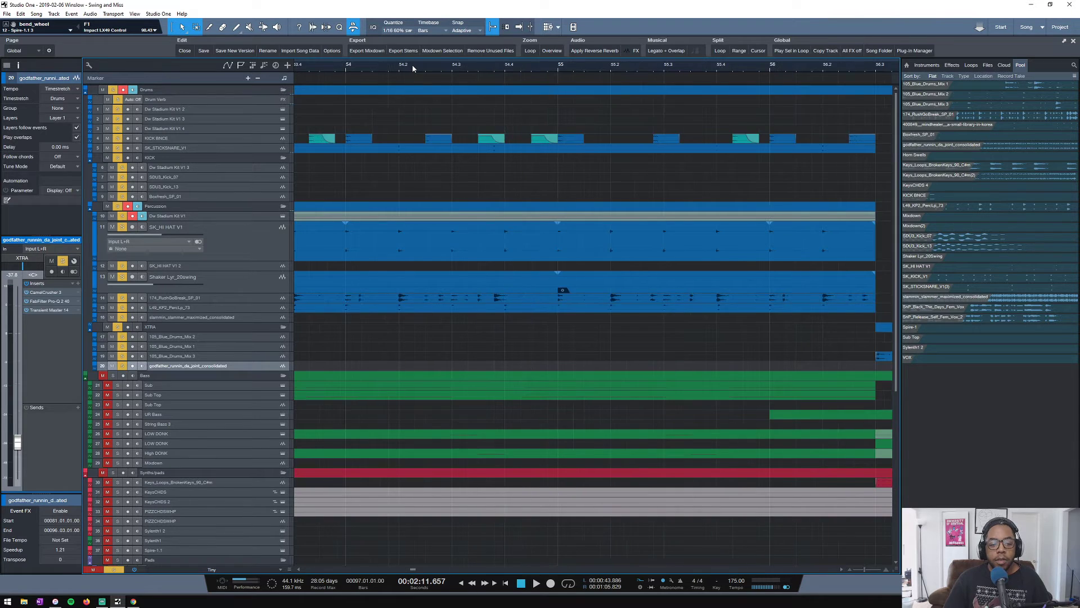
scroll(413, 68, "up", 2)
scroll(462, 117, "up", 2)
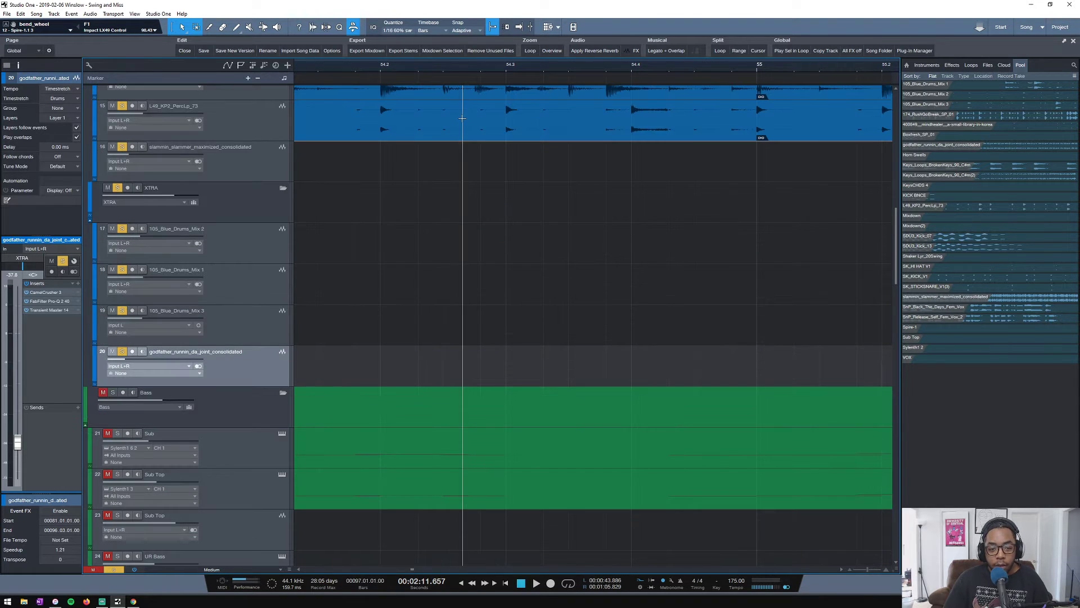
scroll(439, 68, "up", 1)
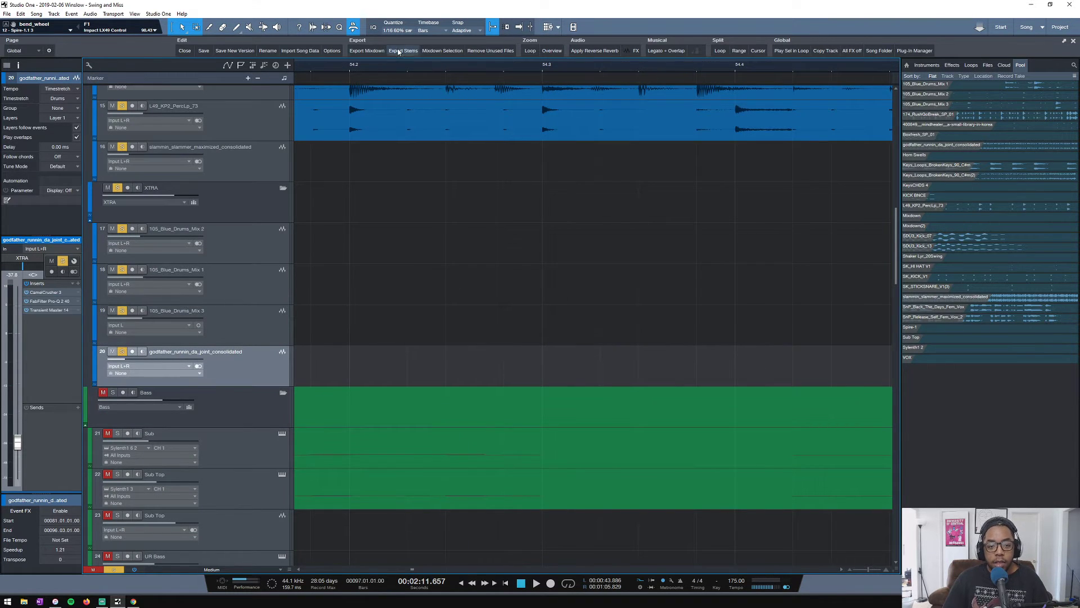
left_click(405, 30)
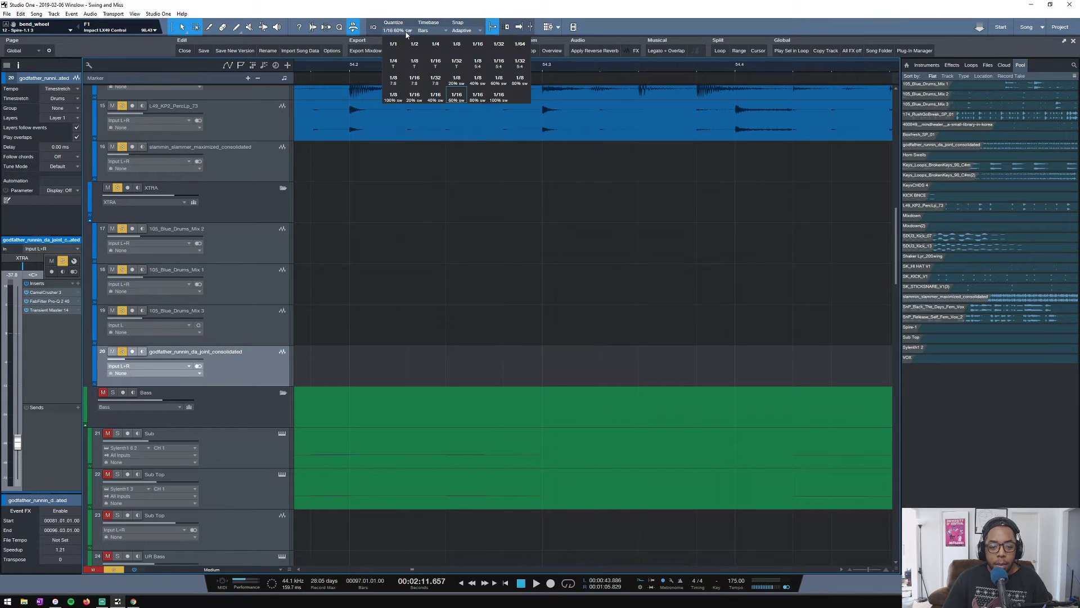
left_click(418, 99)
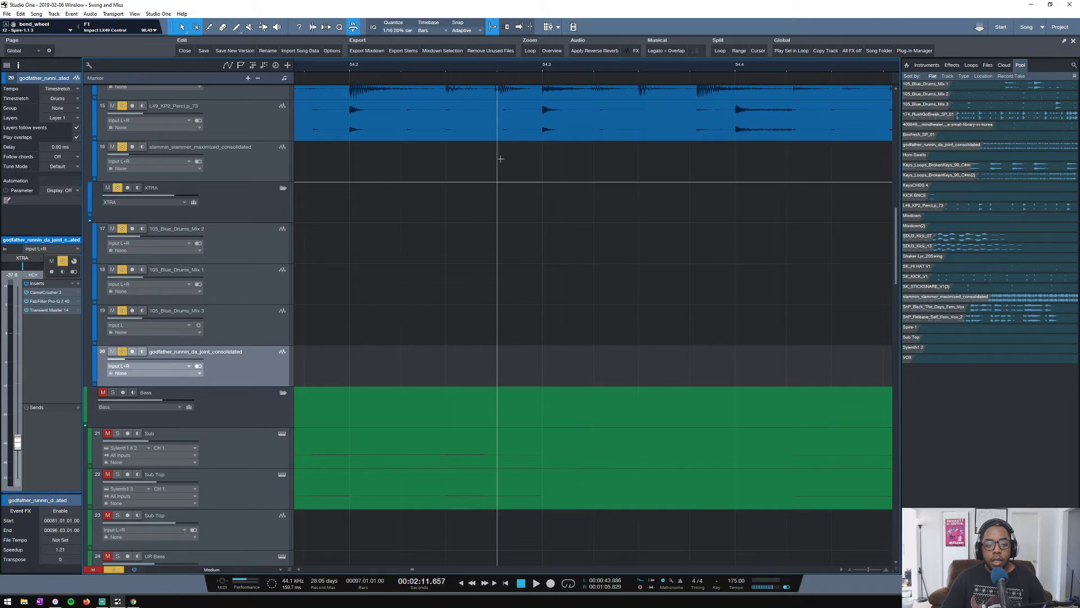
Try the quantize grid at 1/16 with 100% swing, and return it to 1/16 with 60% swing
left_click(397, 30)
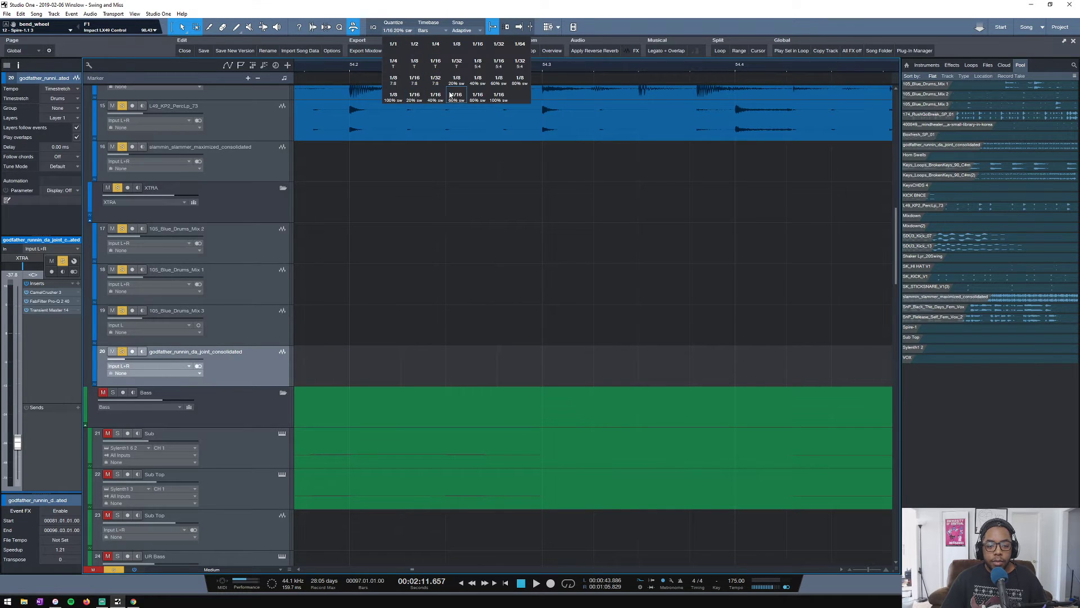
left_click(499, 96)
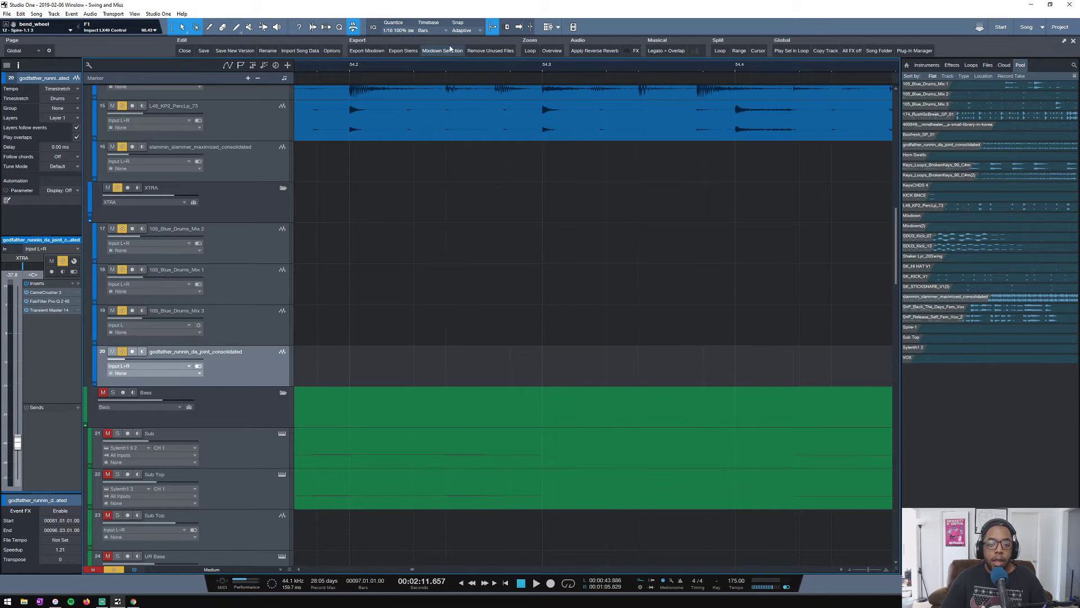
left_click(410, 30)
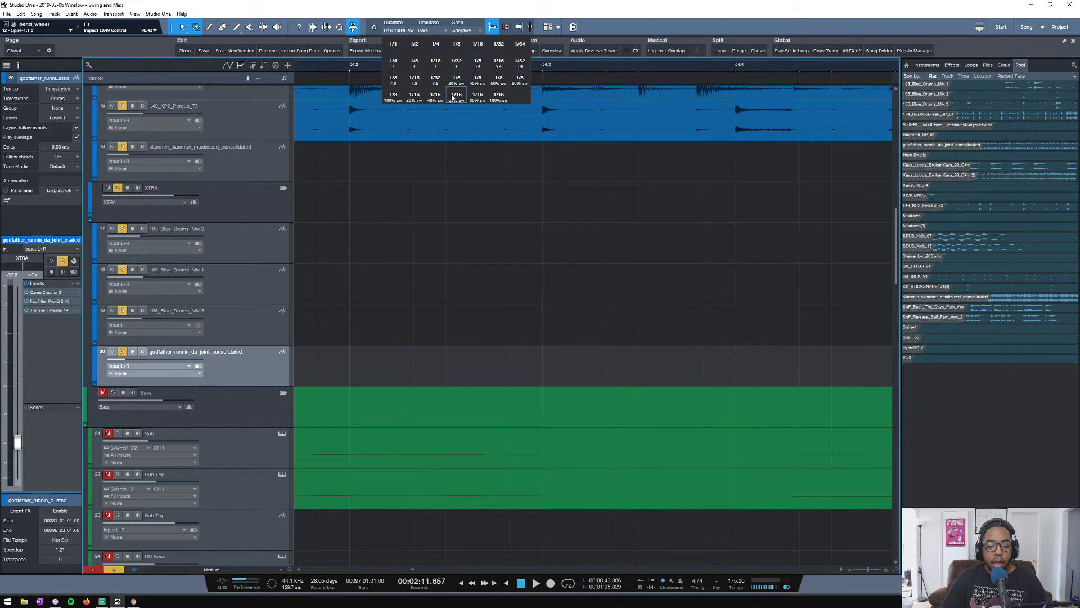
left_click(453, 97)
Split the L49_KP2_PercLp_73 audio part at bar 54 into its individual slices and merge them back into one part
scroll(454, 68, "down", 3)
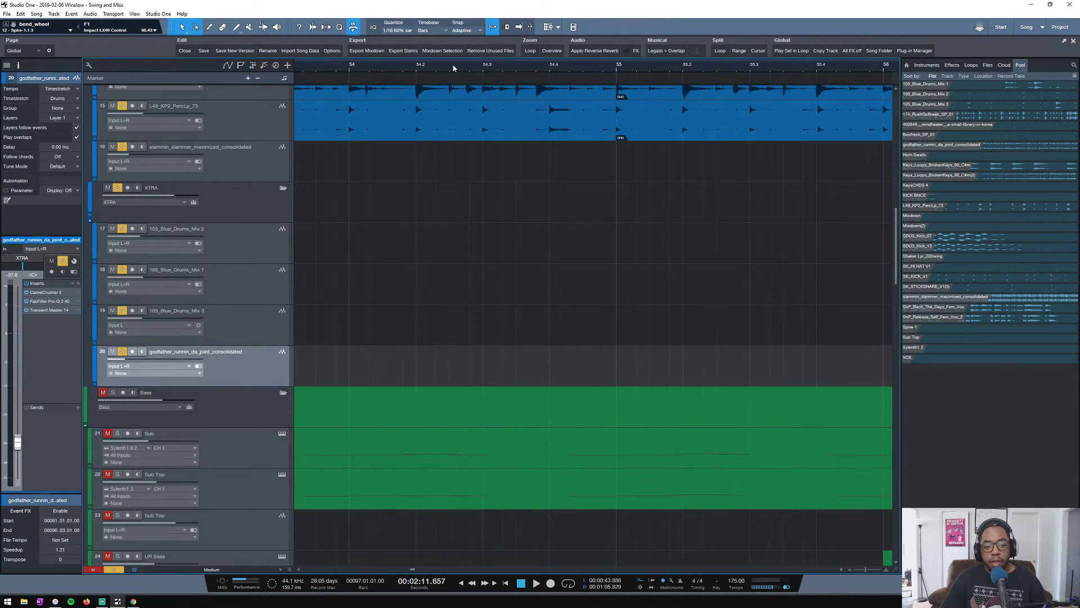
scroll(454, 68, "up", 4)
scroll(439, 143, "up", 2)
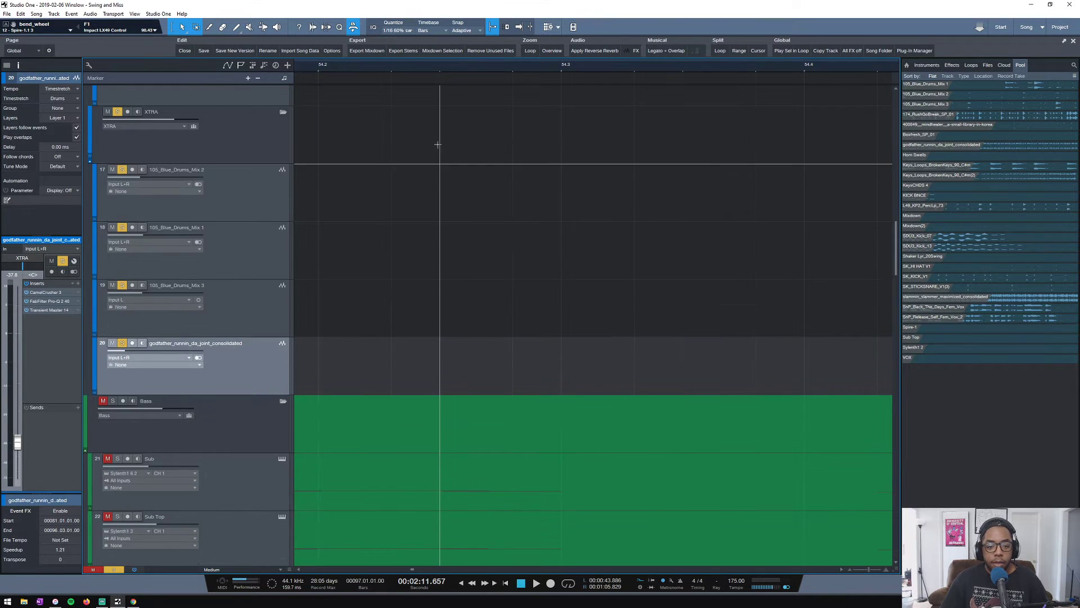
scroll(420, 210, "up", 4)
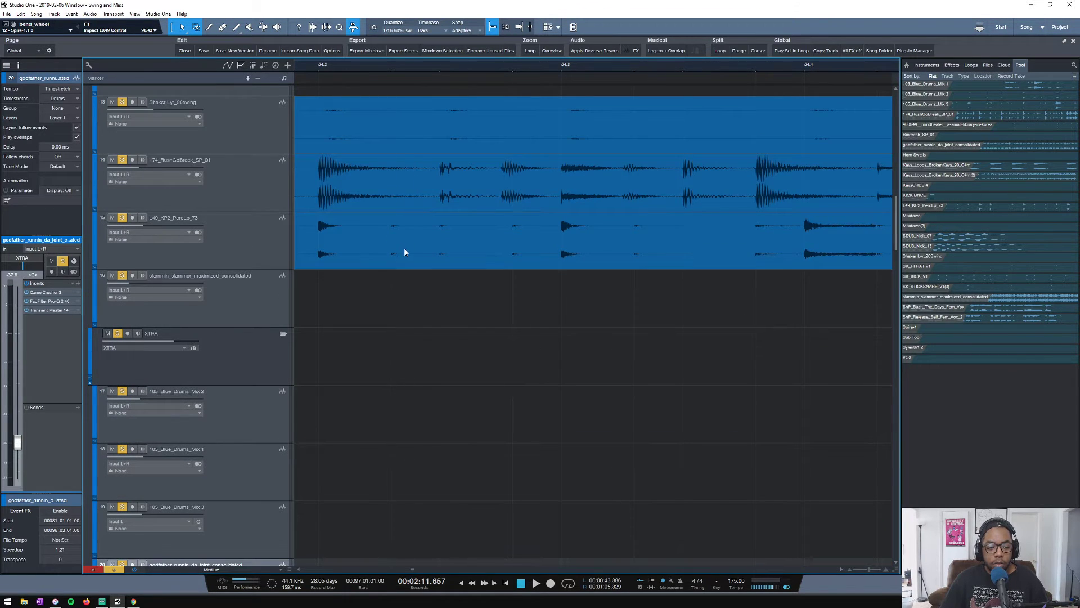
scroll(404, 248, "down", 3)
scroll(399, 225, "up", 6)
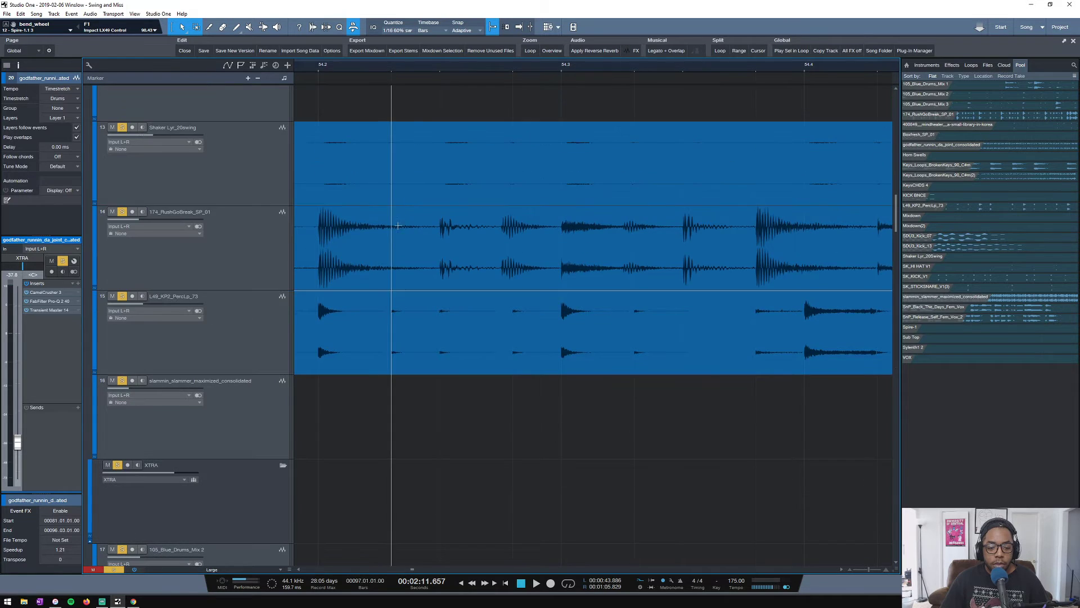
left_click(392, 346)
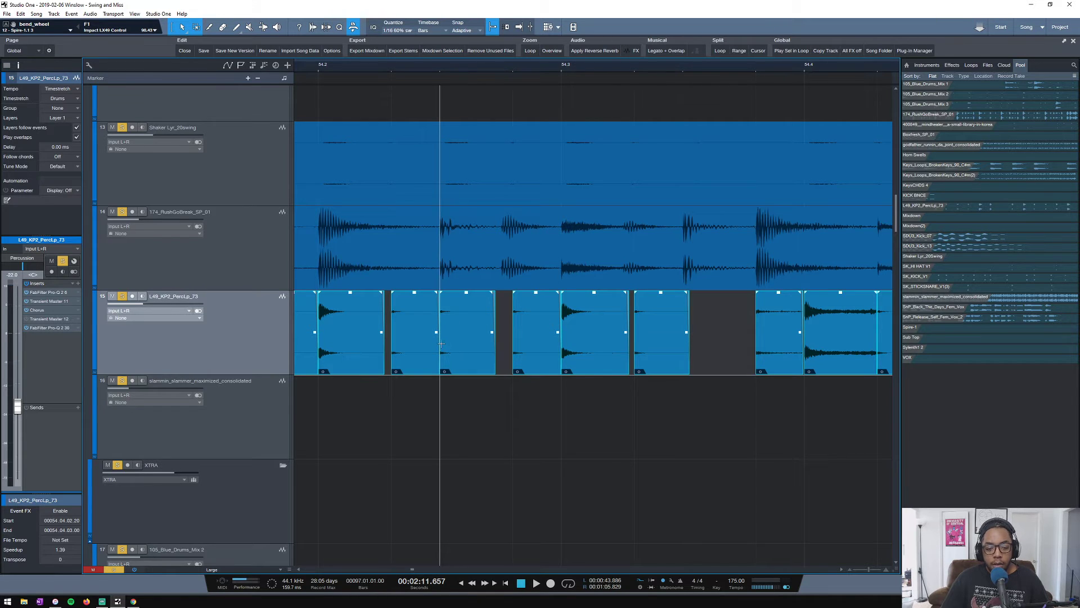
key("g")
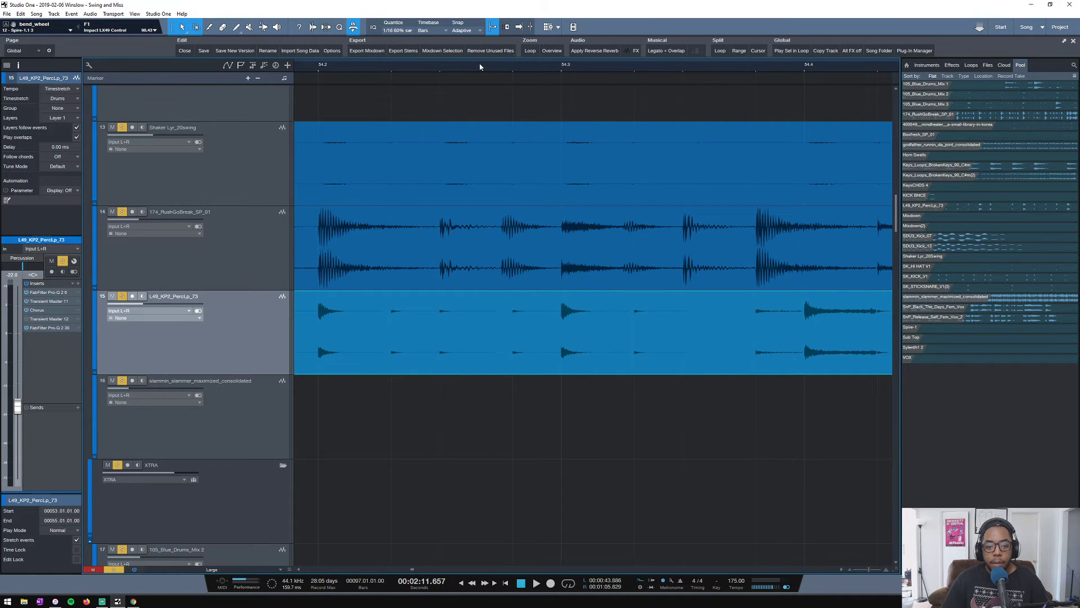
Shrink all tracks to a compact height across the arrangement and make the L49_KP2_PercLp_73 track slightly taller
scroll(480, 66, "down", 10)
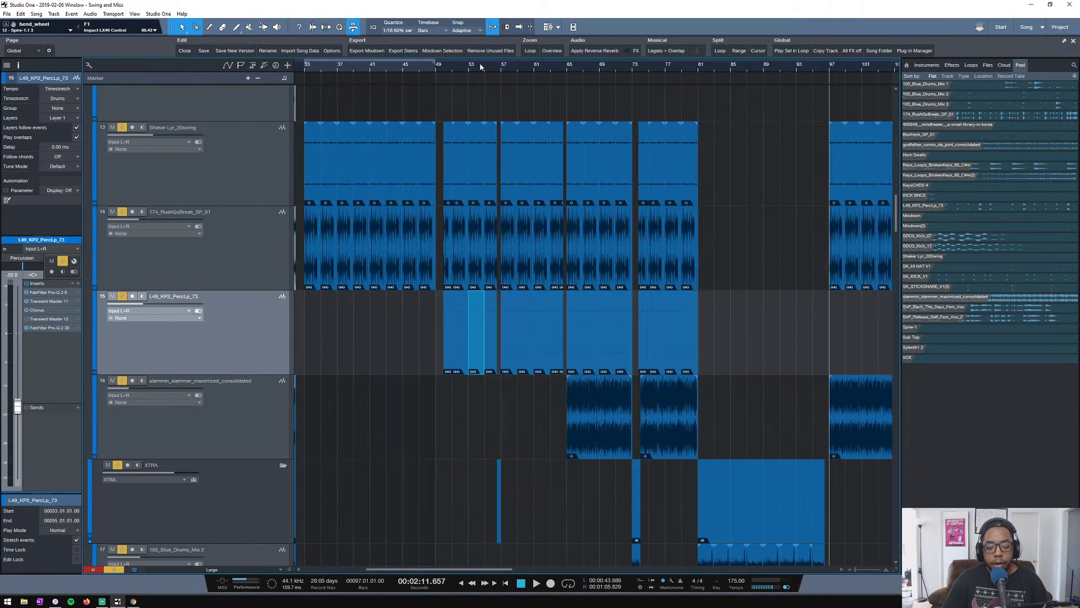
scroll(473, 66, "up", 2)
scroll(479, 139, "down", 10)
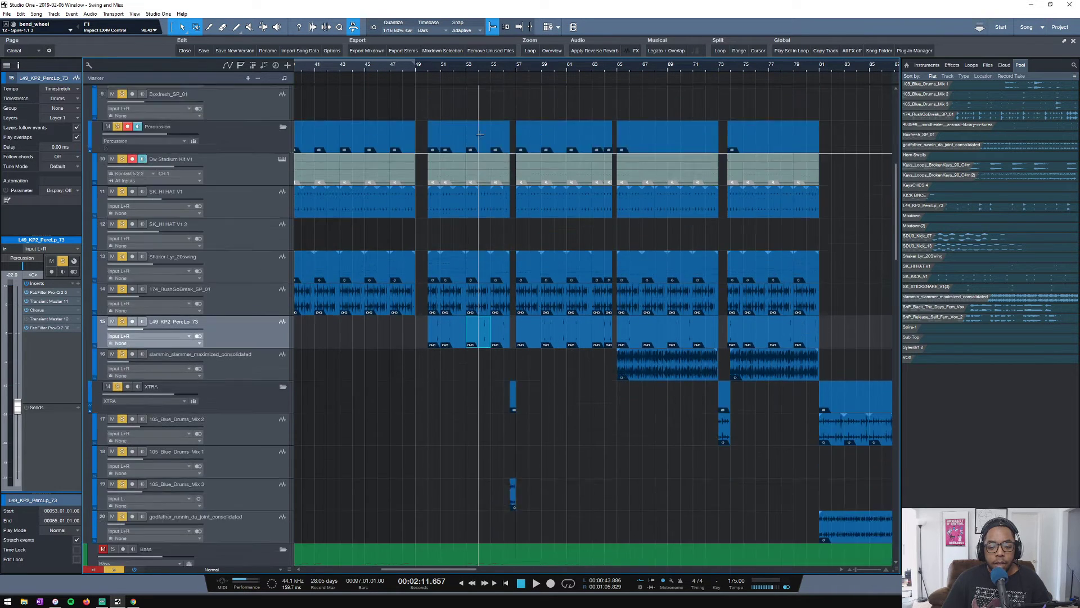
scroll(480, 136, "up", 2)
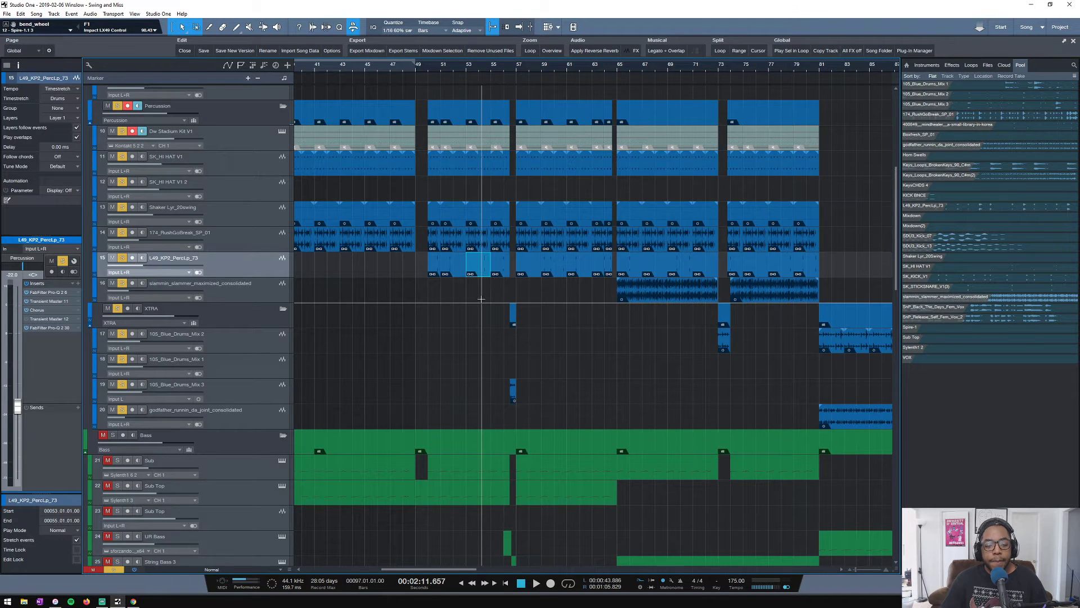
key("shift+w")
key("shift+w")
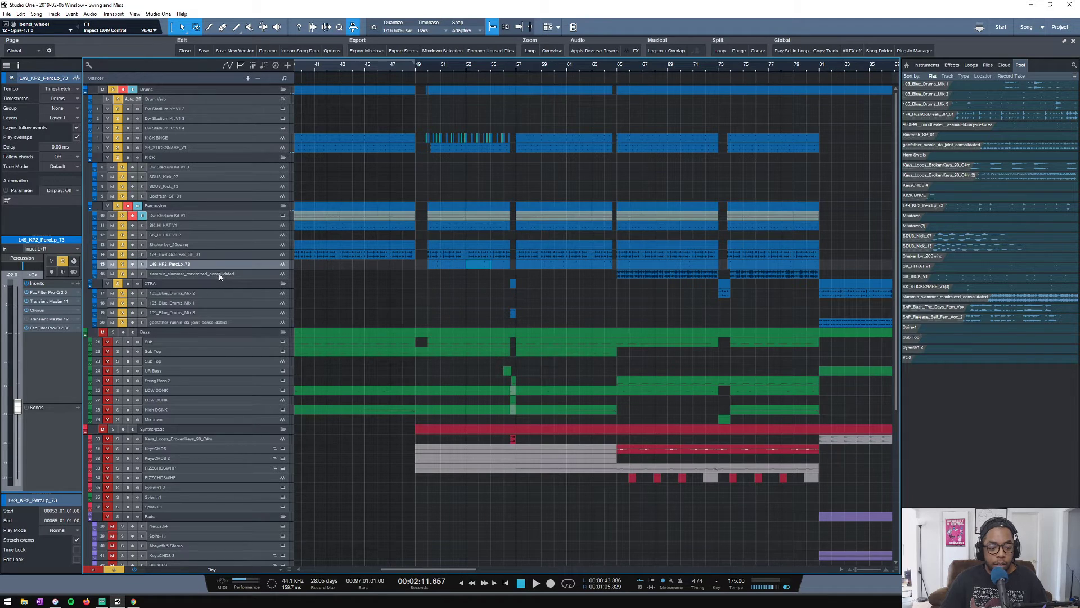
left_click_drag(214, 270, 213, 279)
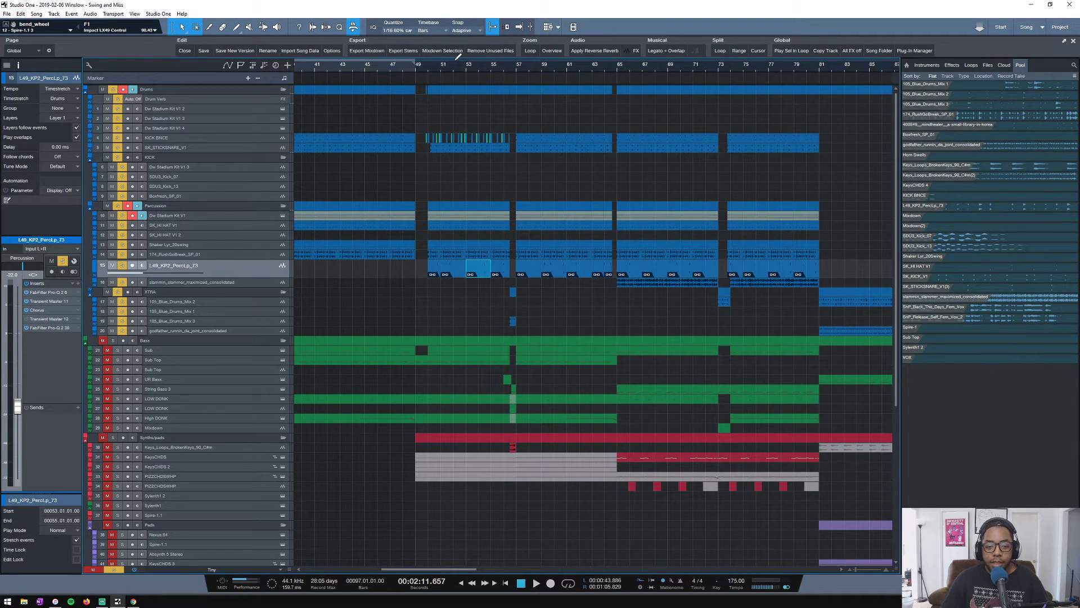
Enlarge the KICK BNCE track, solo it and audition it from bar 50
scroll(433, 67, "up", 8)
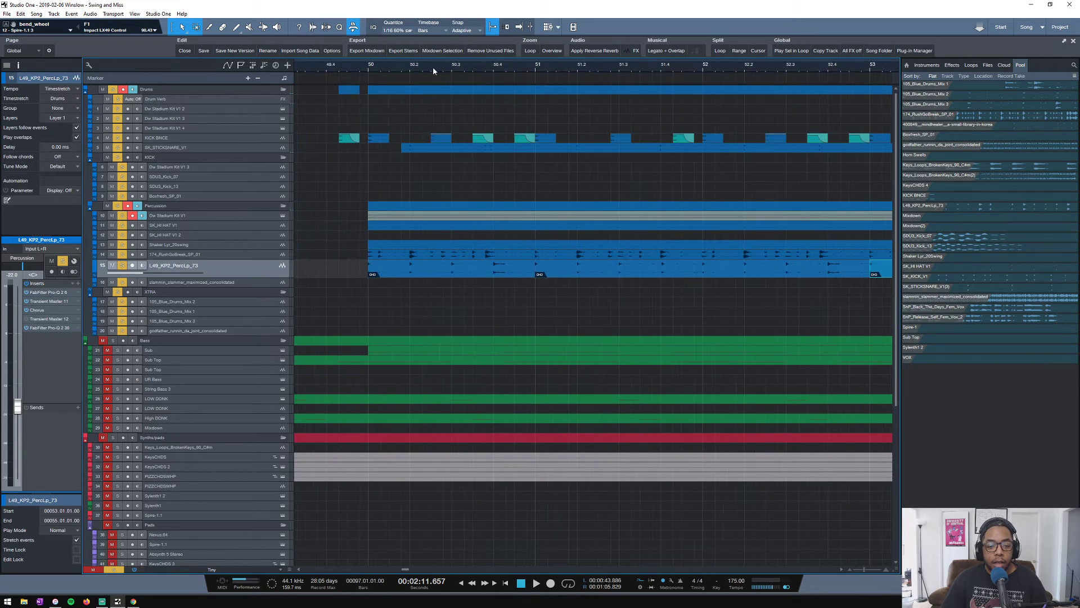
left_click_drag(224, 143, 223, 188)
left_click(370, 66)
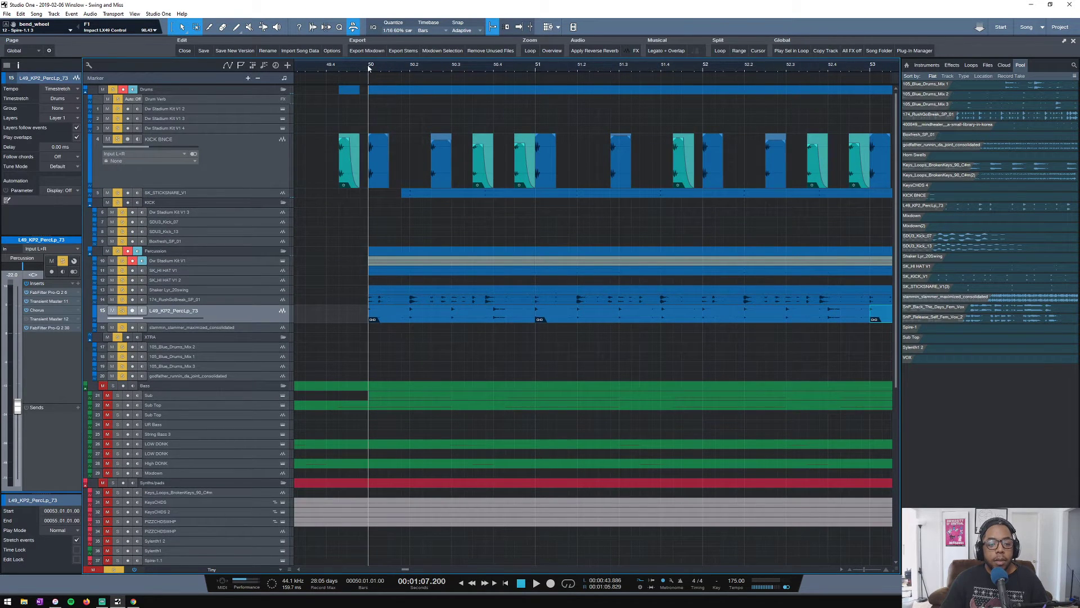
left_click(117, 139)
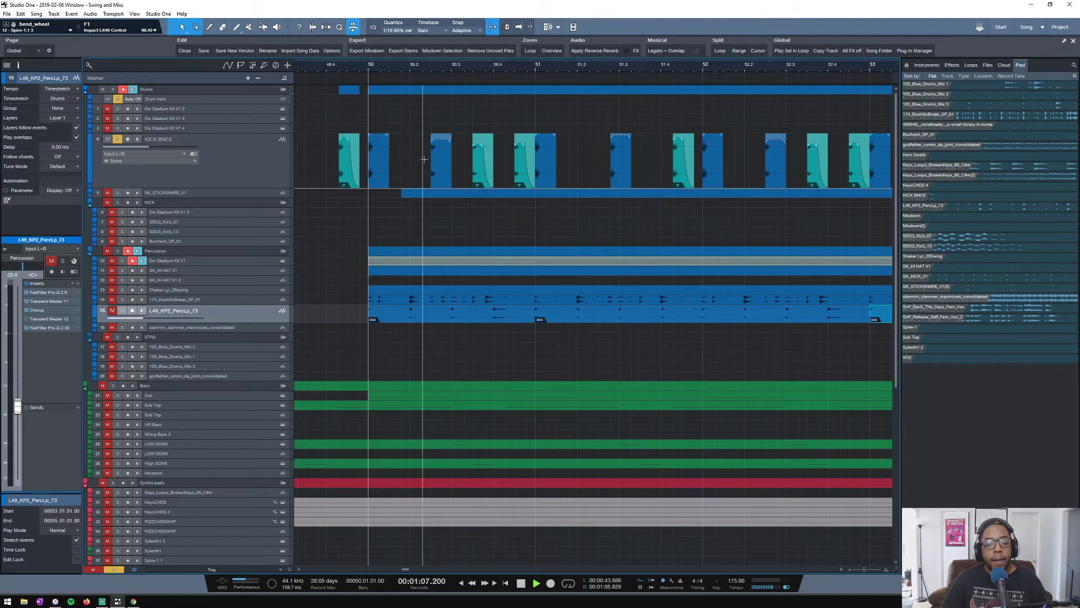
key("space")
key("space")
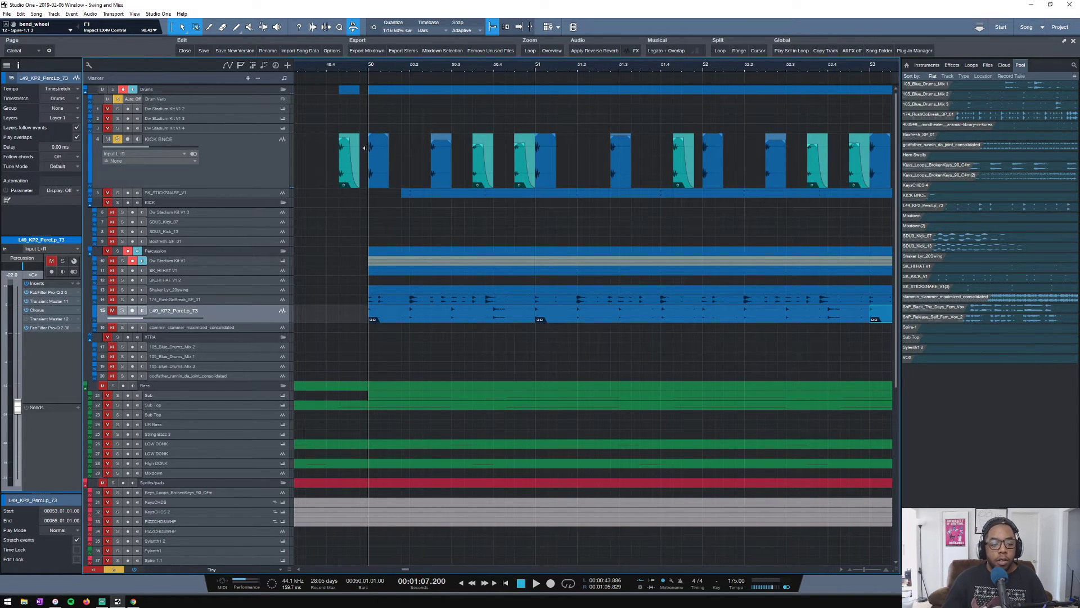
Inspect the Transpose and Tune settings of the two recoloured KICK BNCE events between bars 50 and 51
right_click(478, 150)
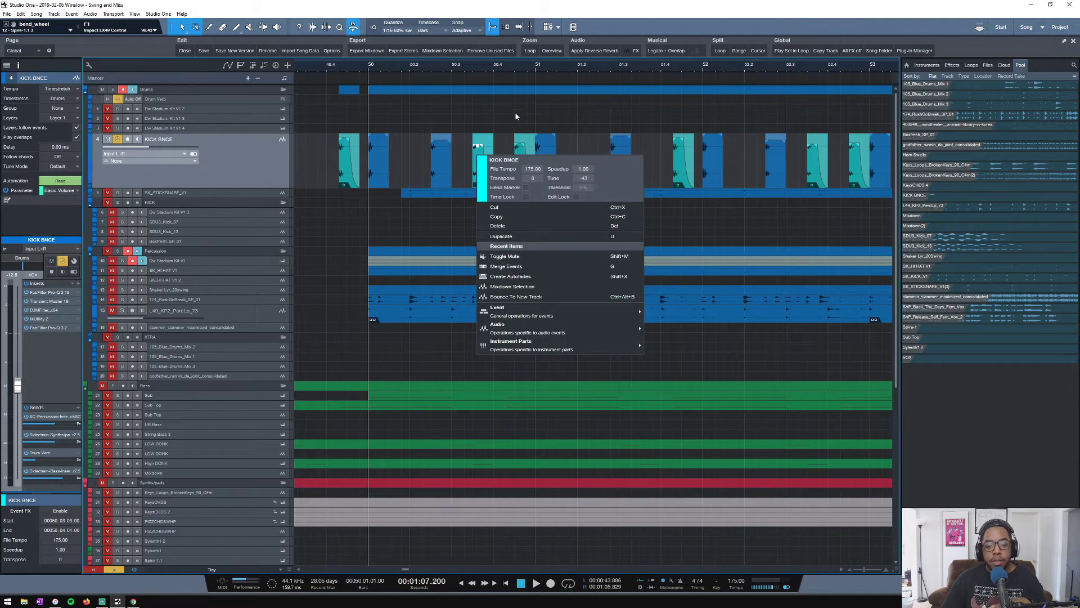
left_click(517, 129)
right_click(518, 170)
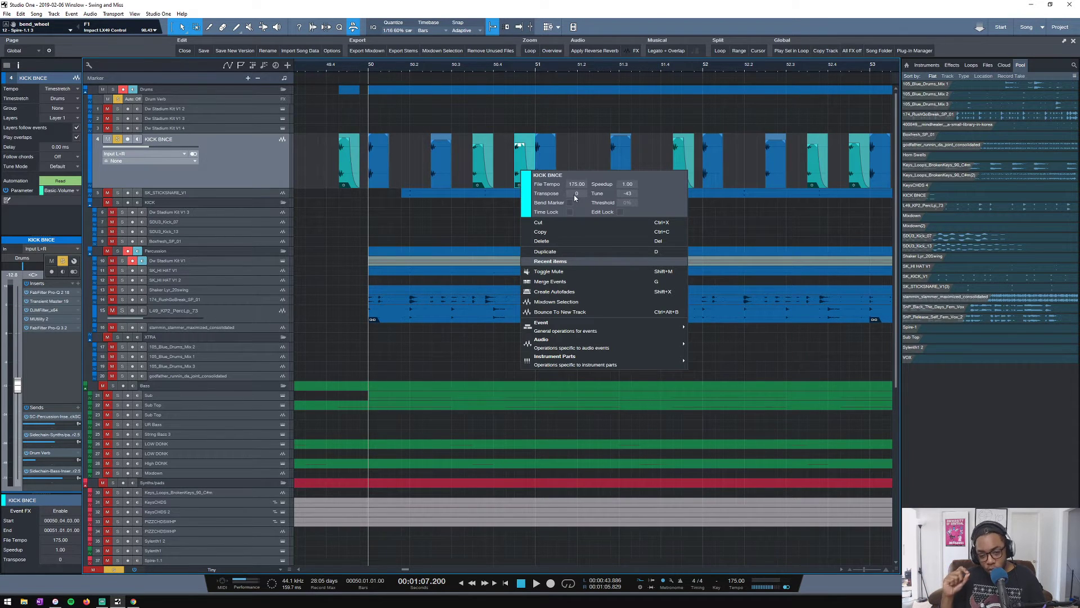
left_click(407, 124)
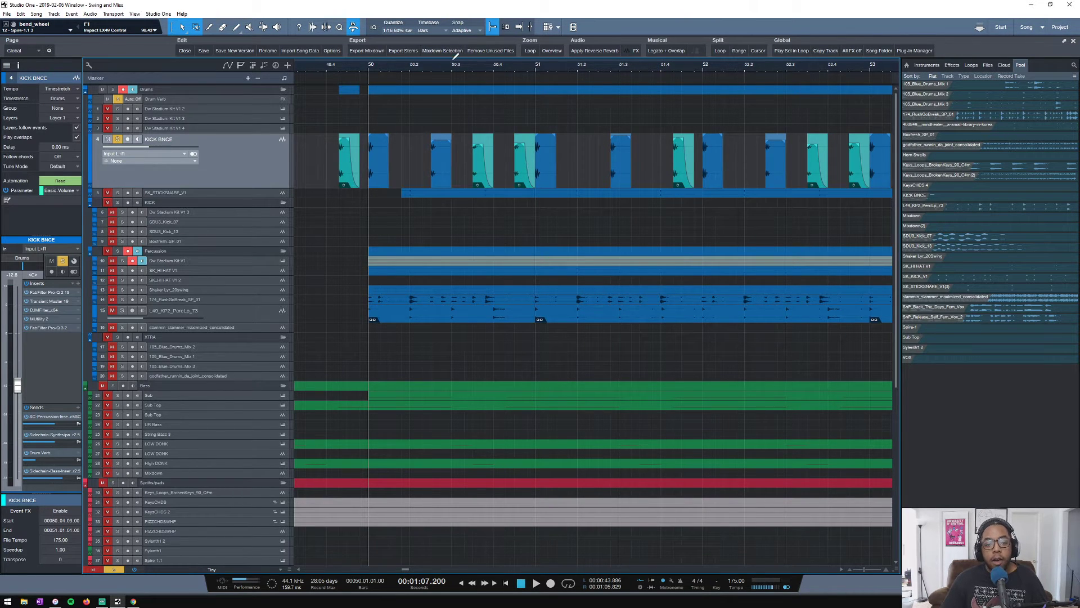
Play the soloed KICK BNCE chops from bar 50 and compare them with the surrounding sections of the arrangement
scroll(447, 67, "down", 3)
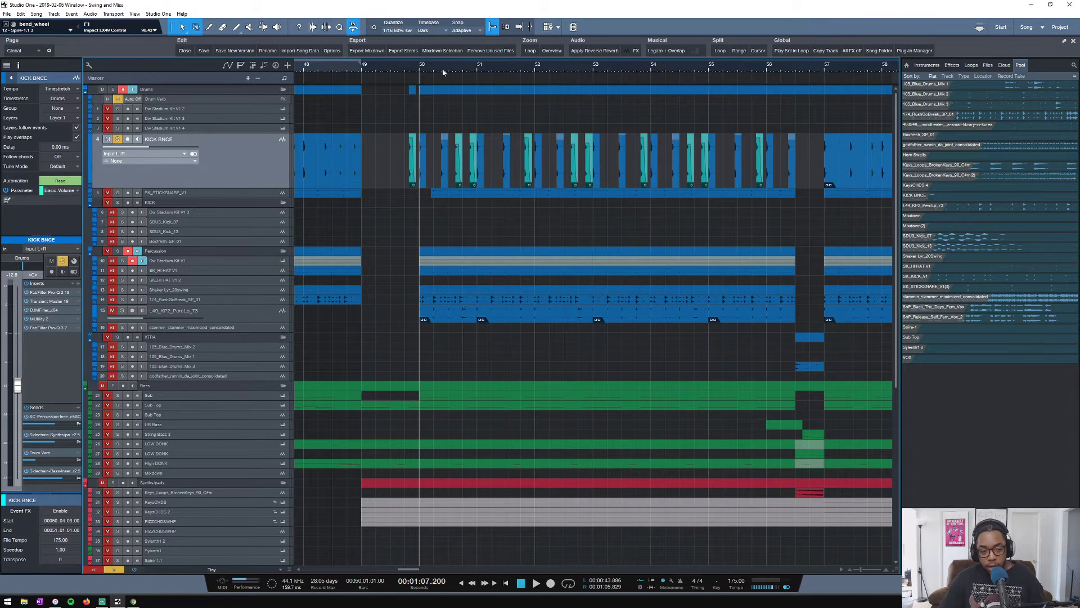
scroll(437, 71, "up", 3)
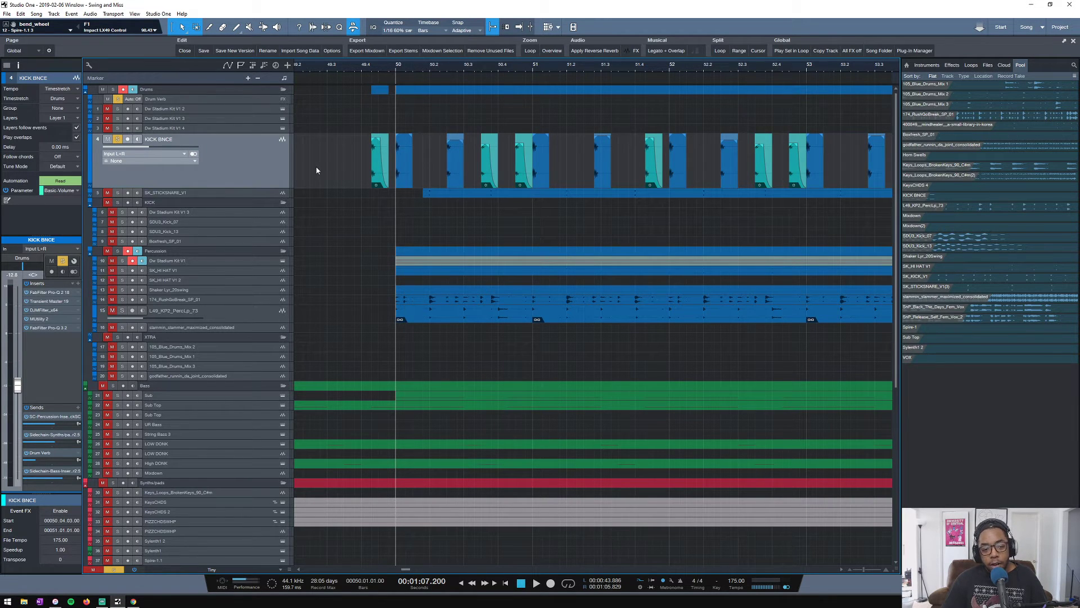
key("space")
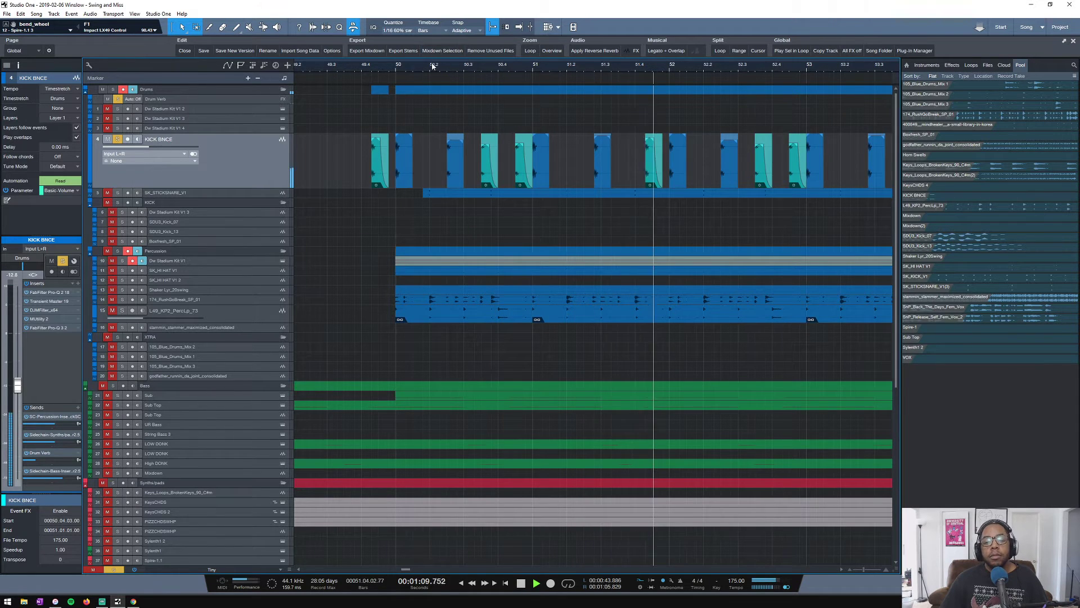
scroll(432, 66, "down", 2)
key("space")
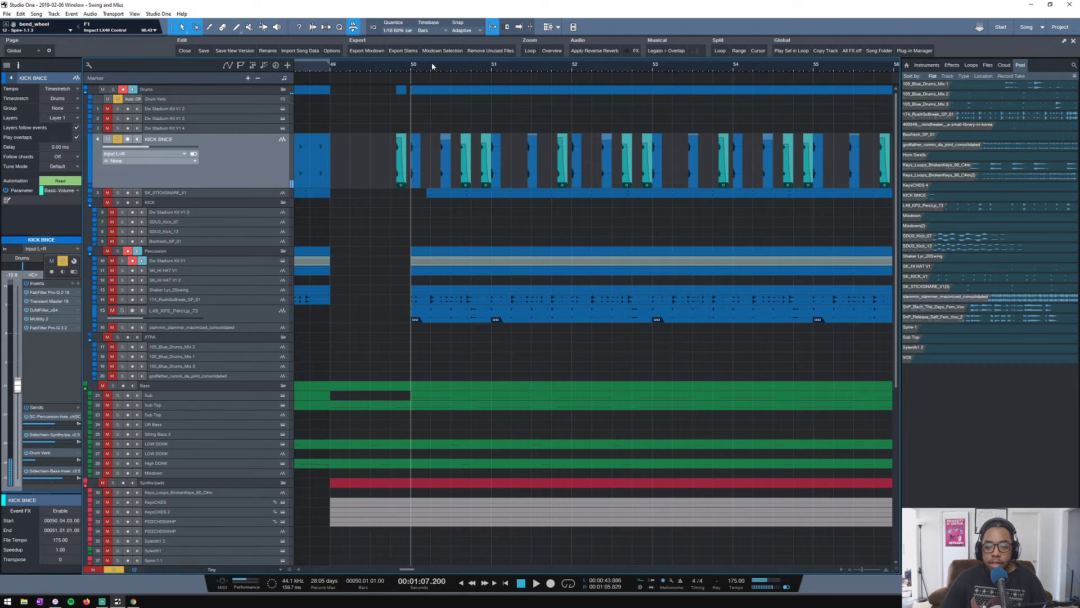
scroll(432, 66, "down", 3)
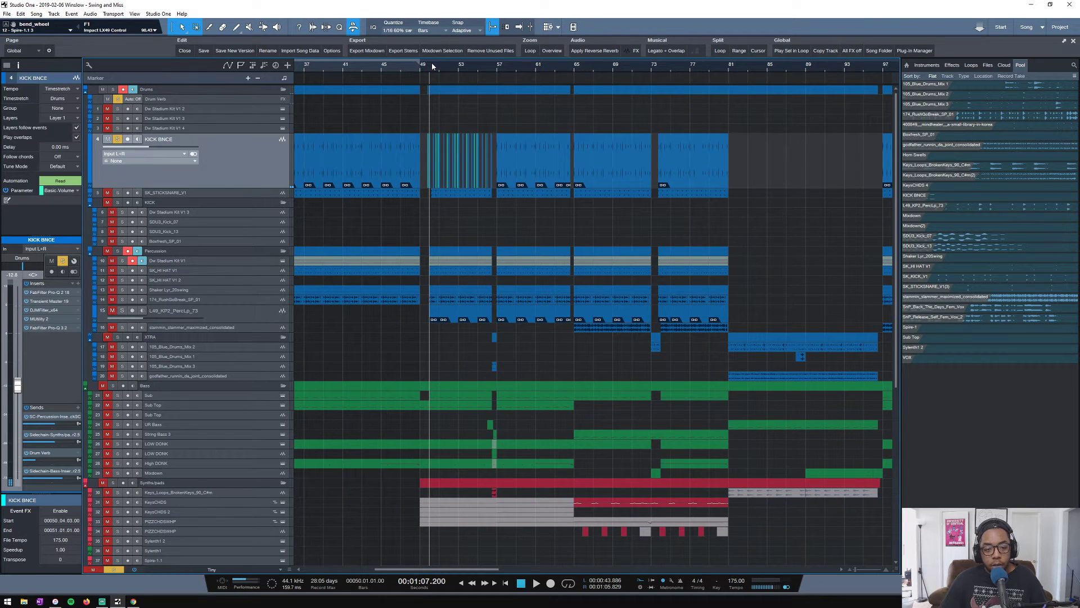
scroll(432, 66, "up", 1)
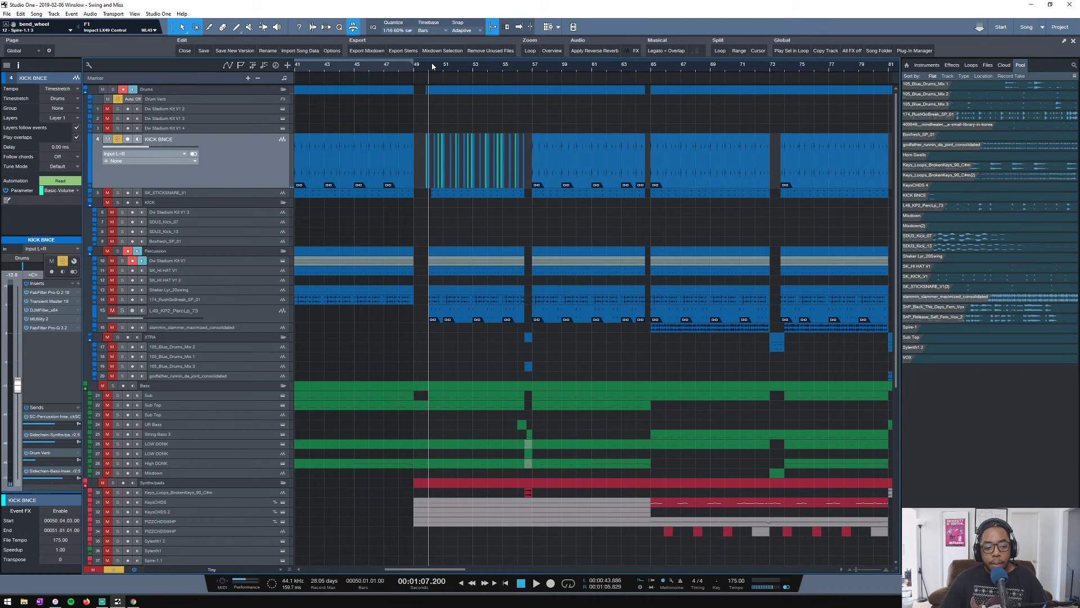
Solo the Percussion folder and play it from bar 50, comparing the sound with its inserts bypassed and enabled
left_click(113, 89)
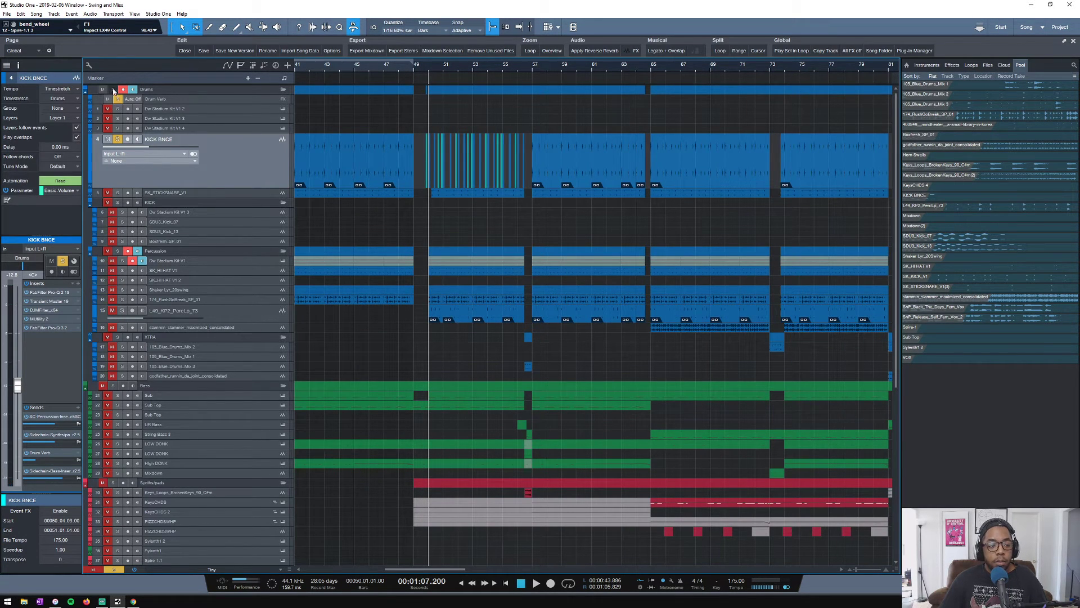
left_click(191, 250)
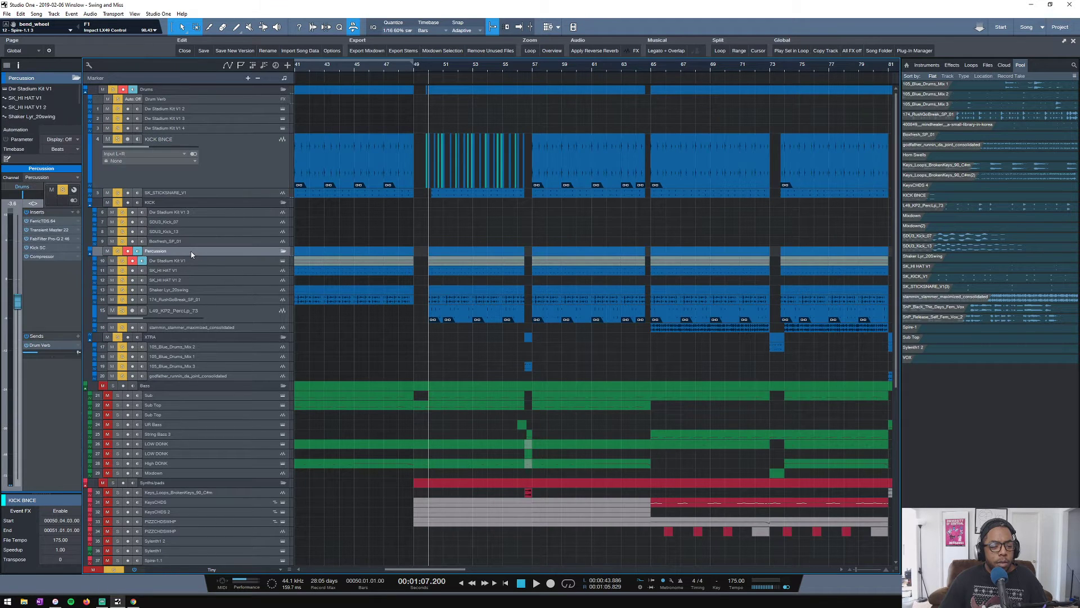
left_click(118, 252)
left_click(117, 252)
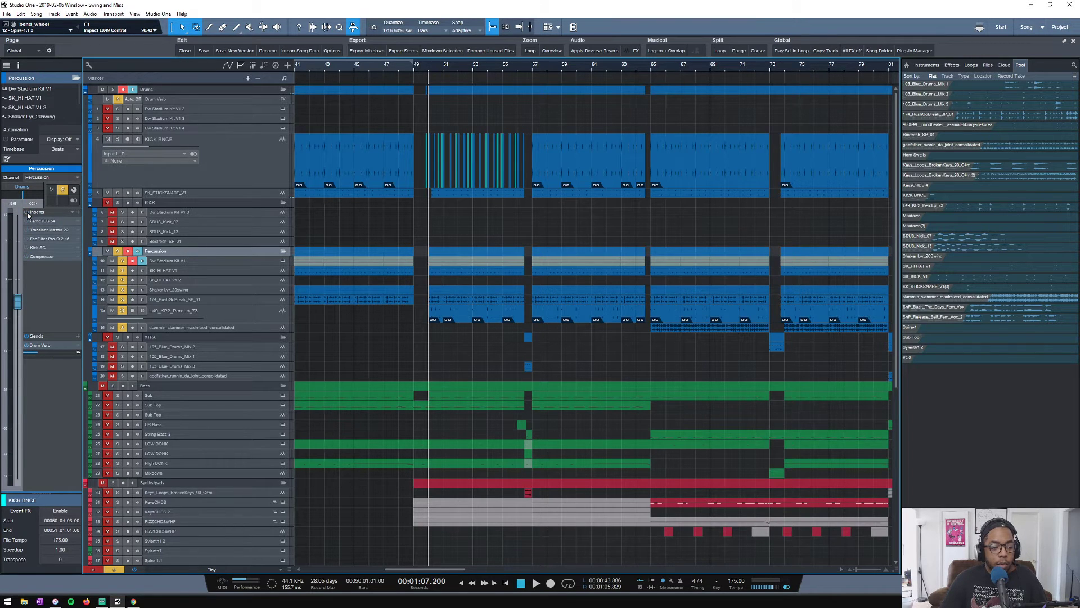
key("space")
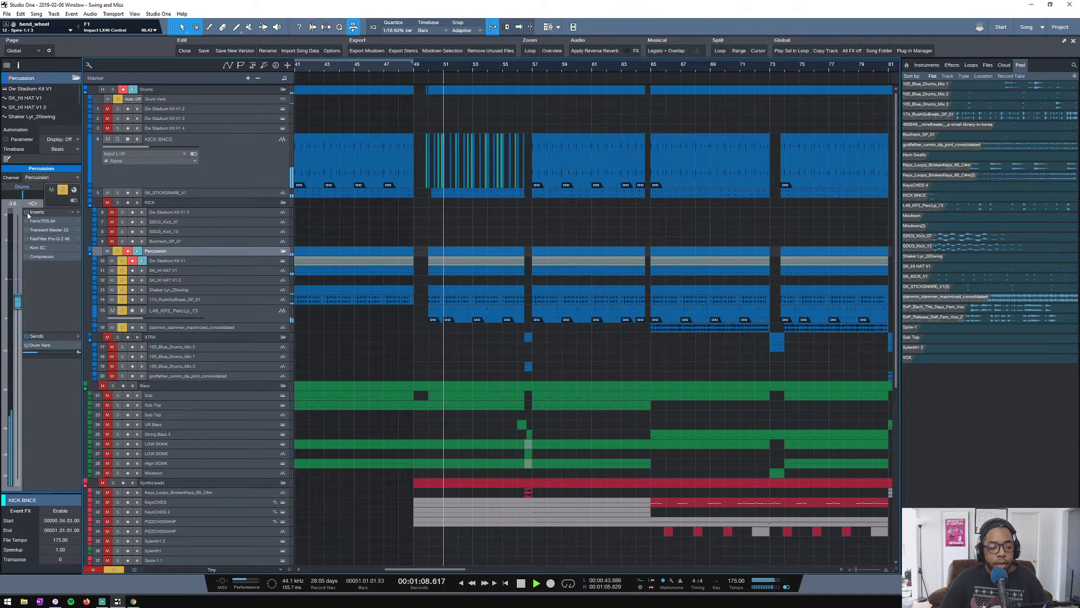
left_click(27, 214)
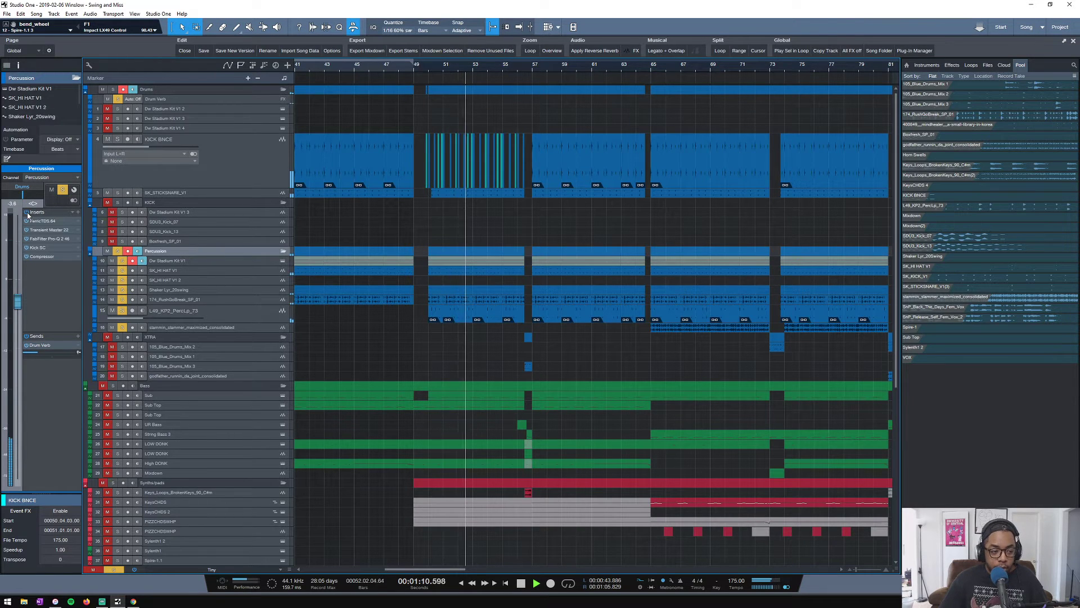
key("space")
Examine the Percussion bus inserts in order: FerricTDS, Transient Master, FabFilter Pro-Q 2 and the Kick SC compressor
double_click(43, 222)
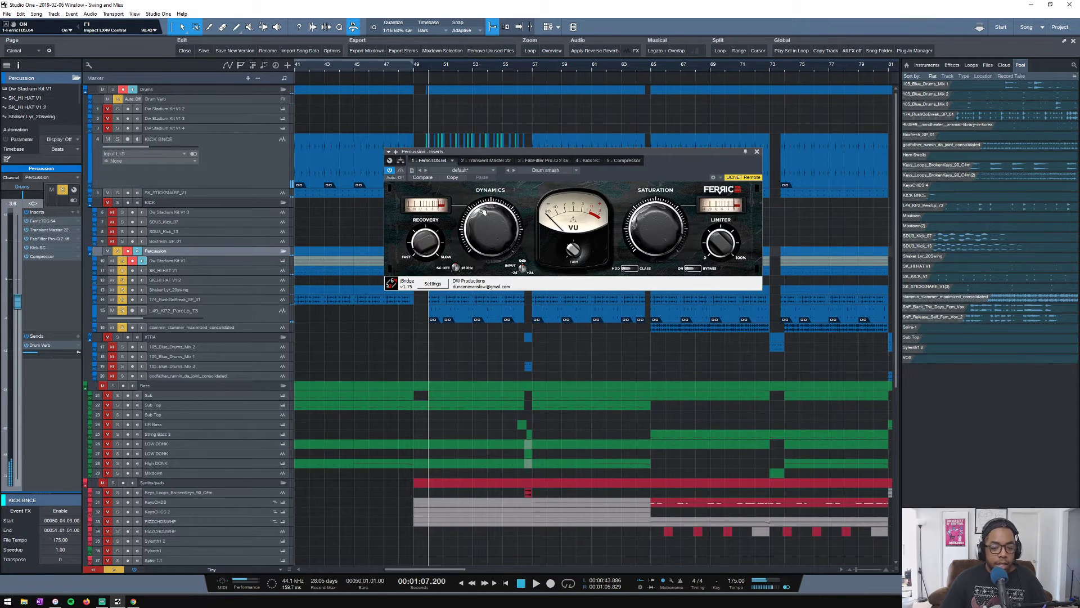
left_click(758, 152)
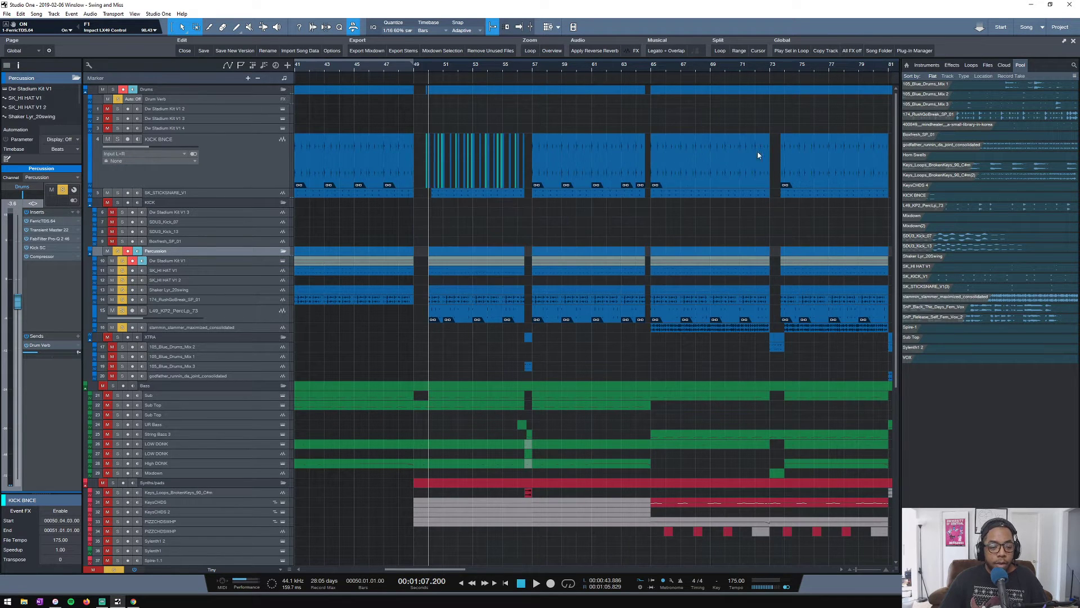
left_click(43, 231)
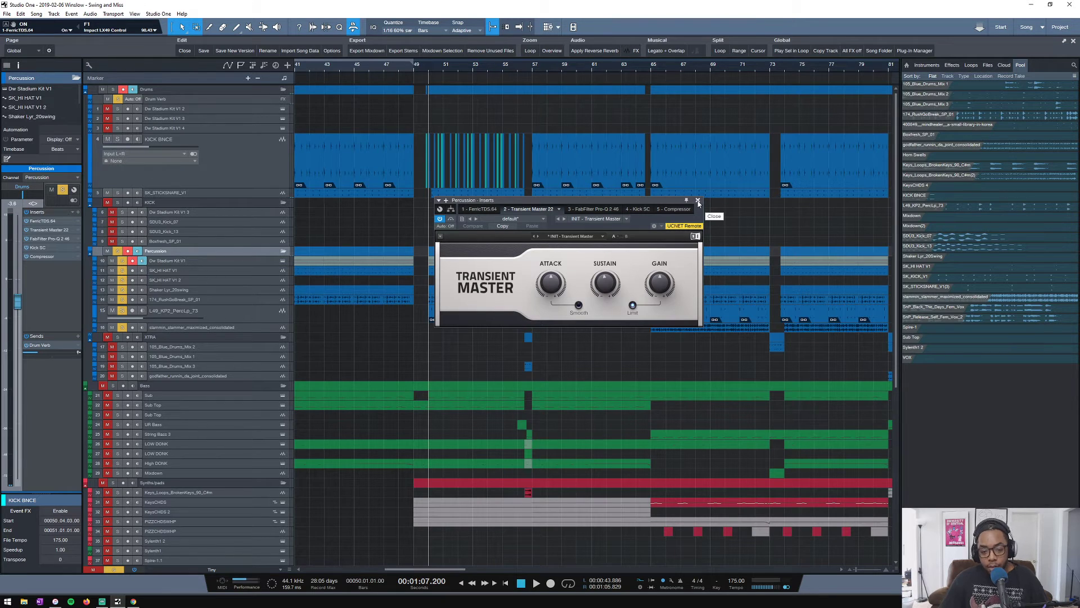
mouse_move(611, 293)
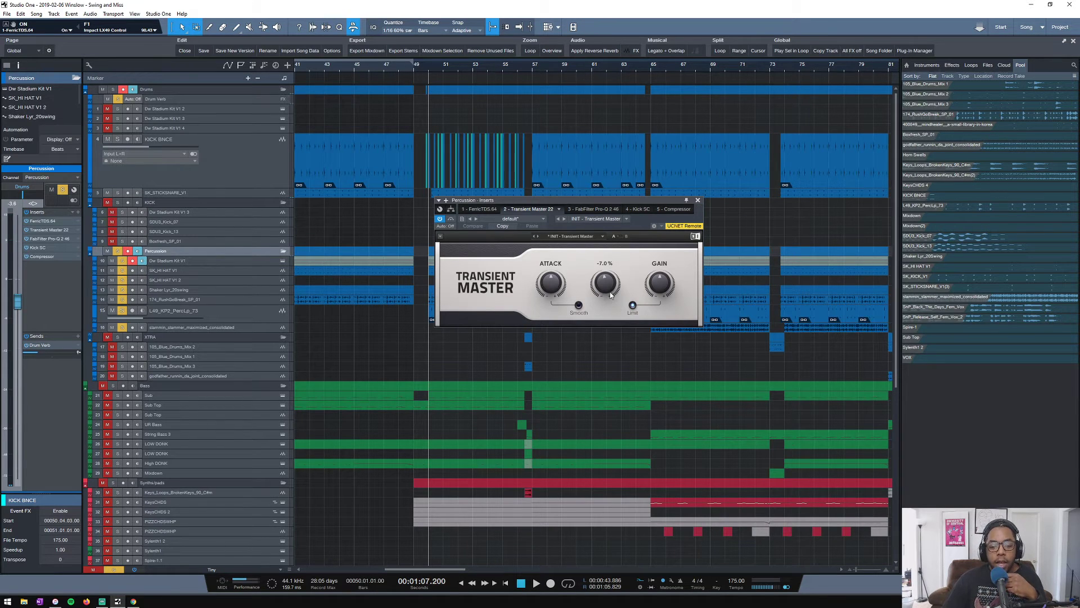
left_click(41, 240)
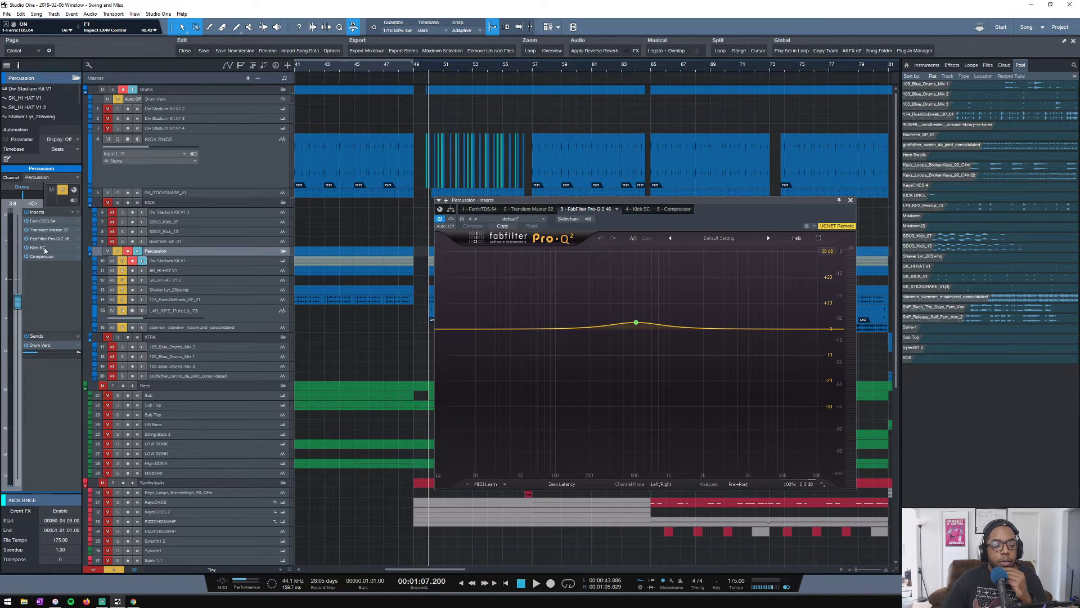
left_click(44, 248)
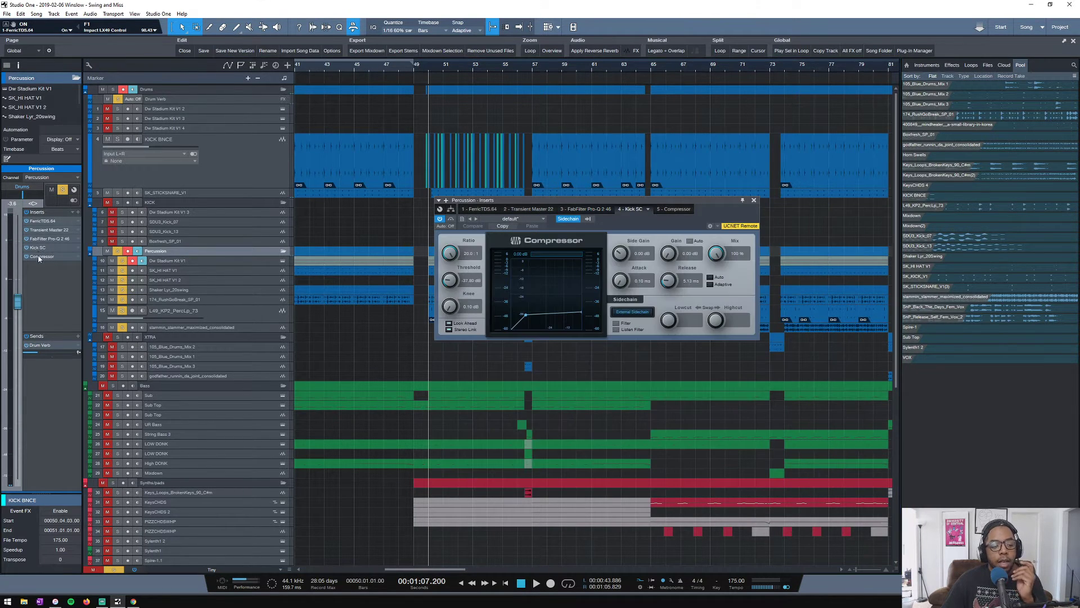
Add KICK BNCE and SK_STICKSNARE_V1 to the solo and play from bar 57 to check the Percussion bus sidechain compressors
left_click(117, 139)
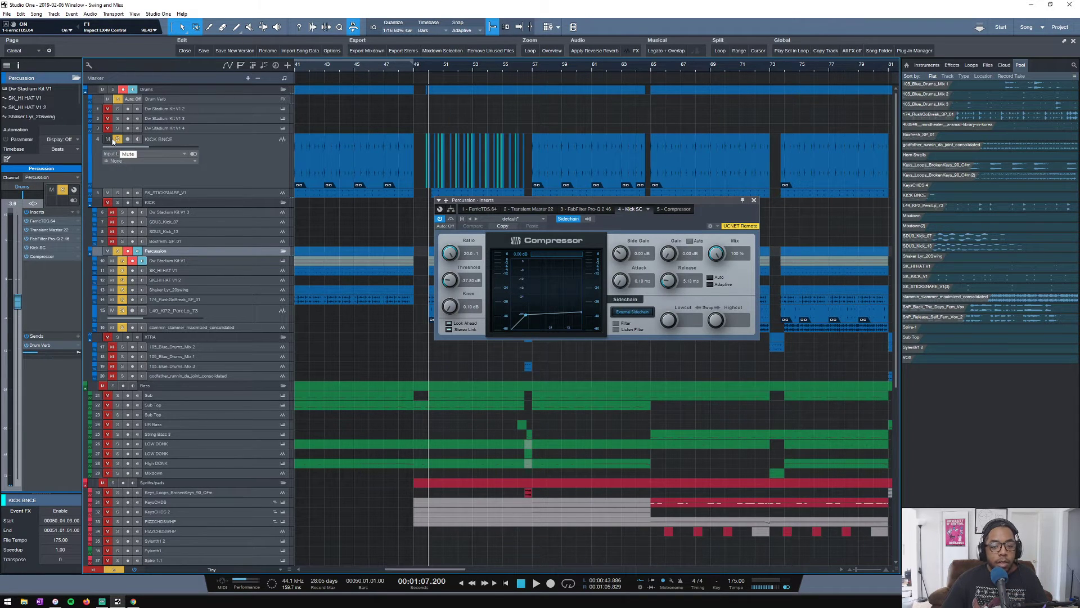
left_click(532, 66)
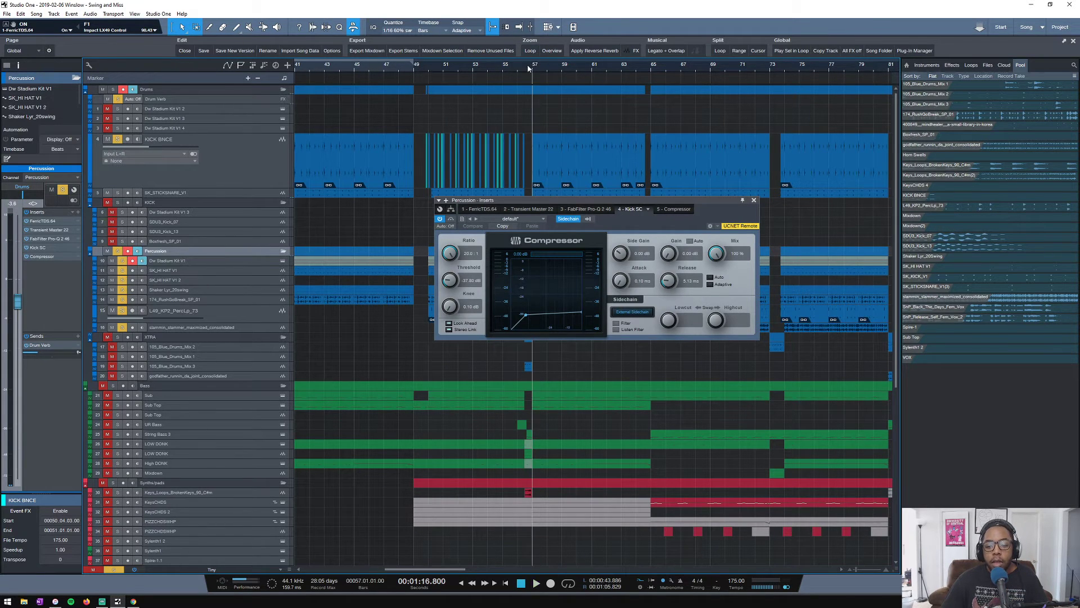
key("space")
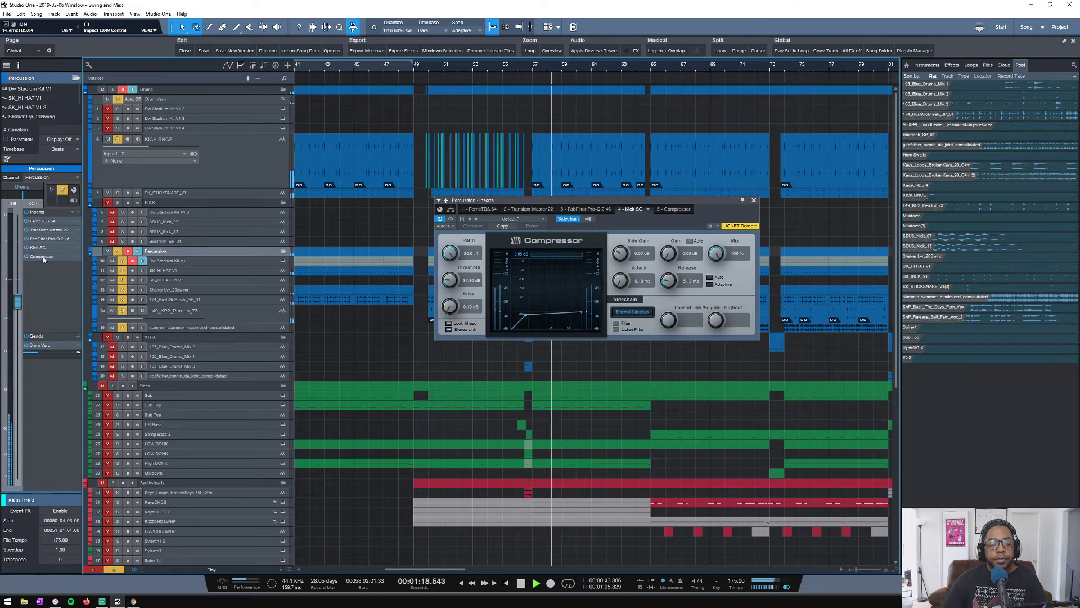
double_click(42, 256)
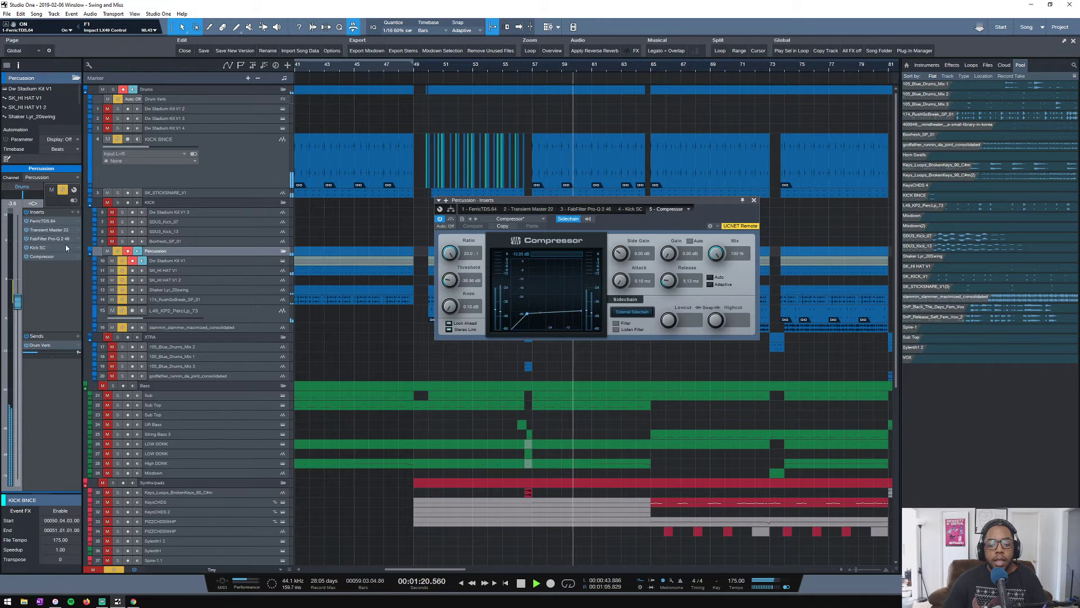
left_click(117, 193)
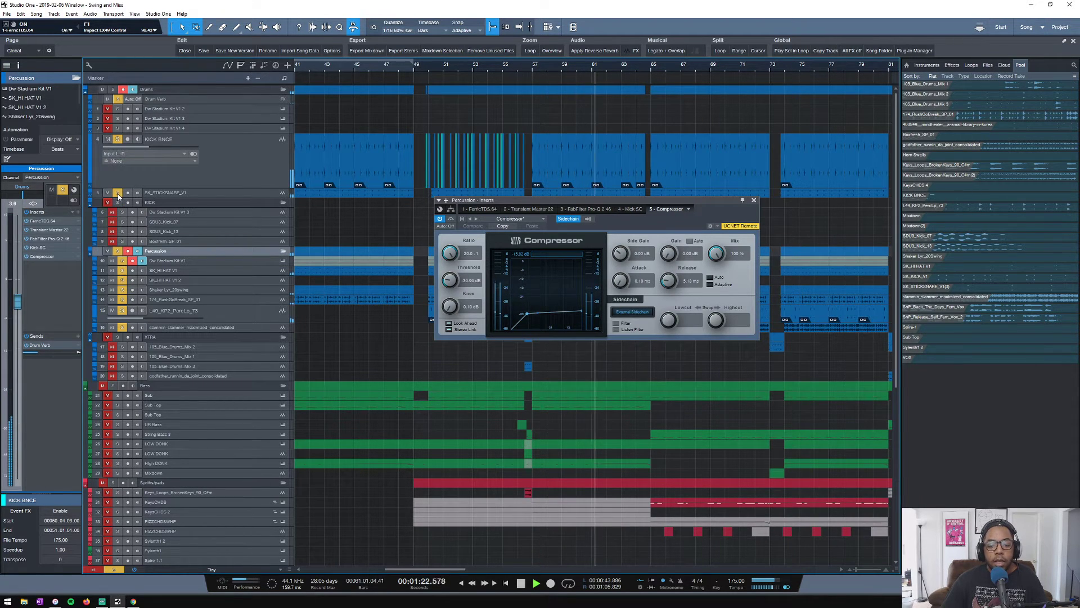
key("space")
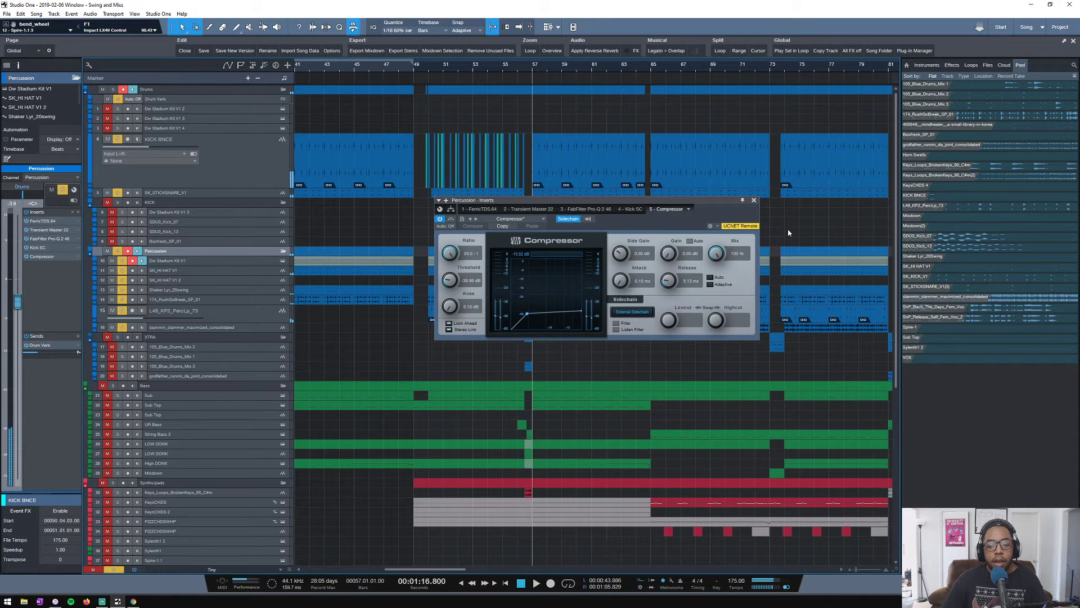
left_click(754, 200)
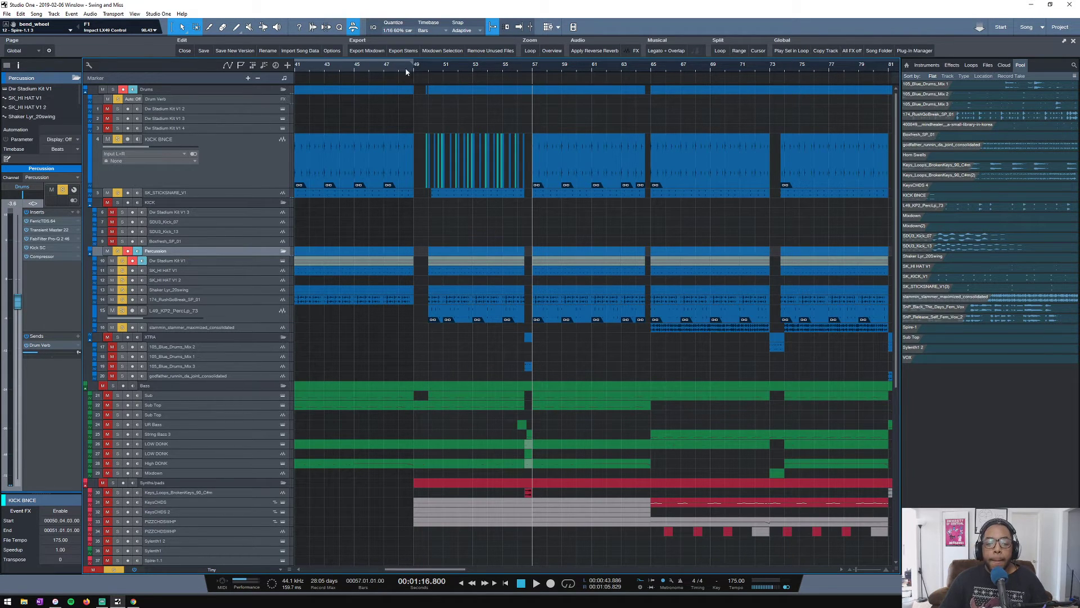
Solo the entire Drums folder and show its channel with the insert chain
scroll(538, 65, "down", 3)
scroll(539, 65, "down", 2)
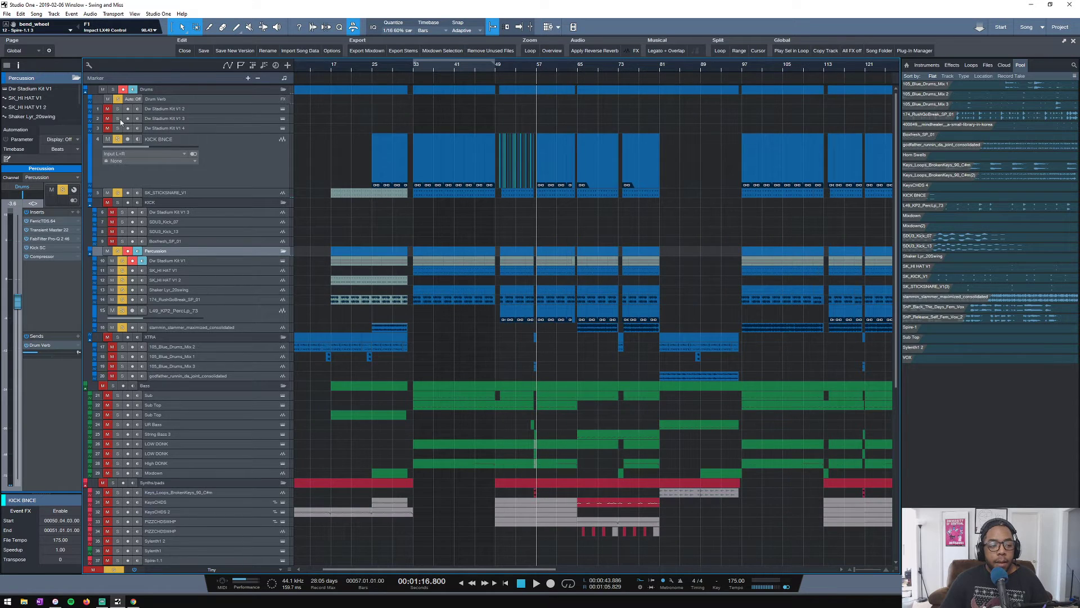
left_click(112, 88)
left_click(167, 91)
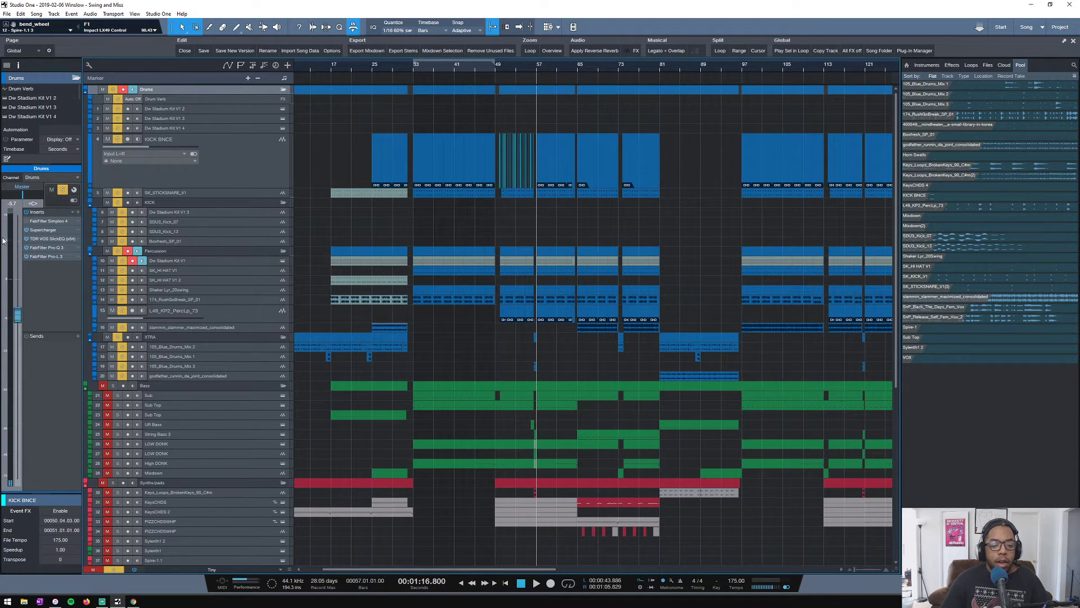
Examine the Supercharger and TDR VOS SlickEQ inserts on the Drums bus while playing the soloed drums from bar 57
left_click(43, 231)
key("space")
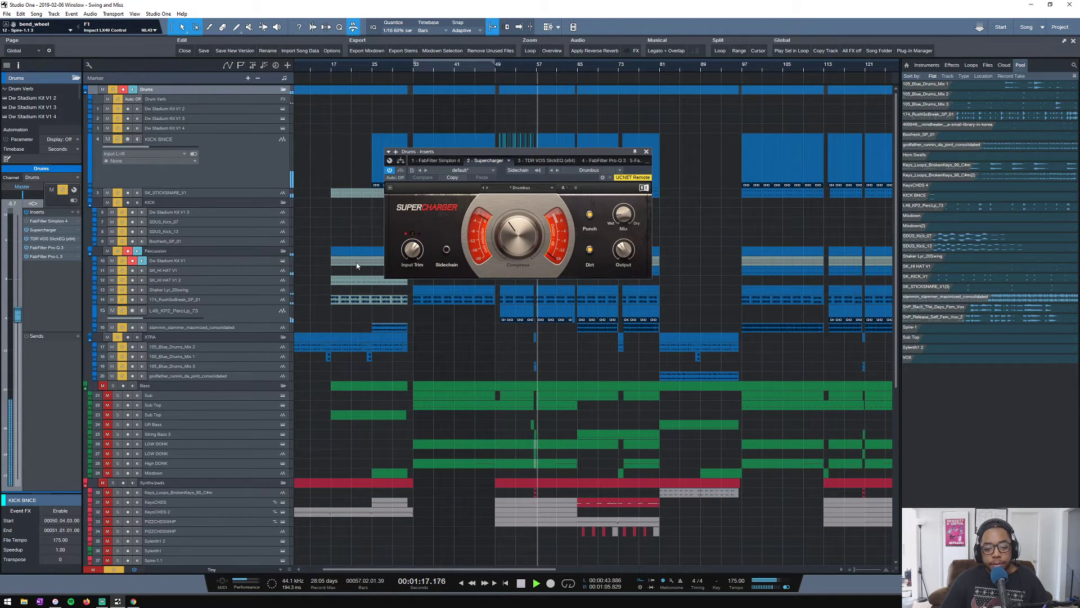
left_click(45, 239)
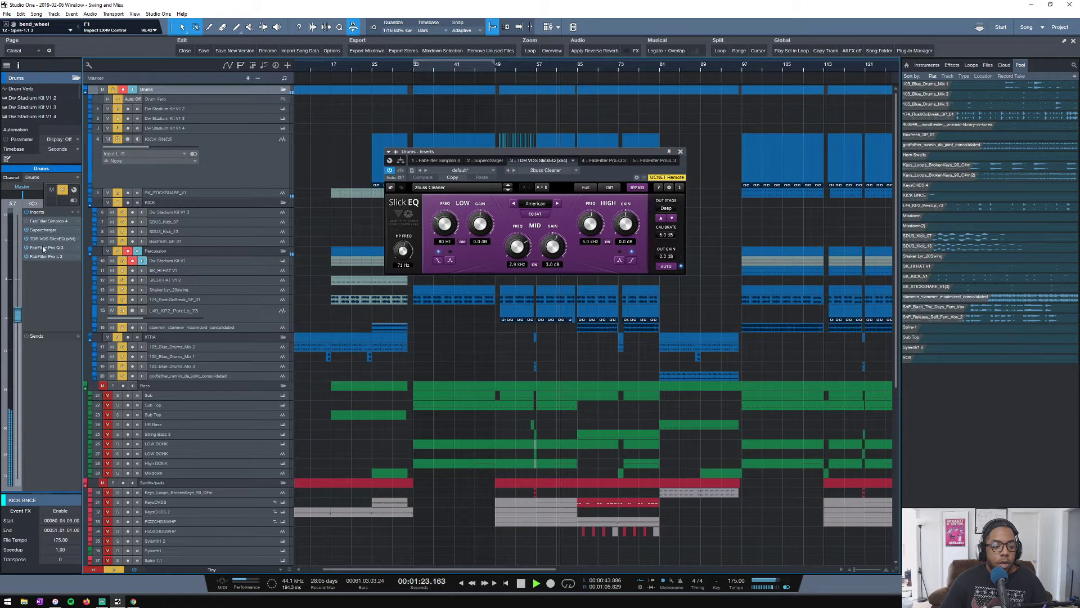
key("space")
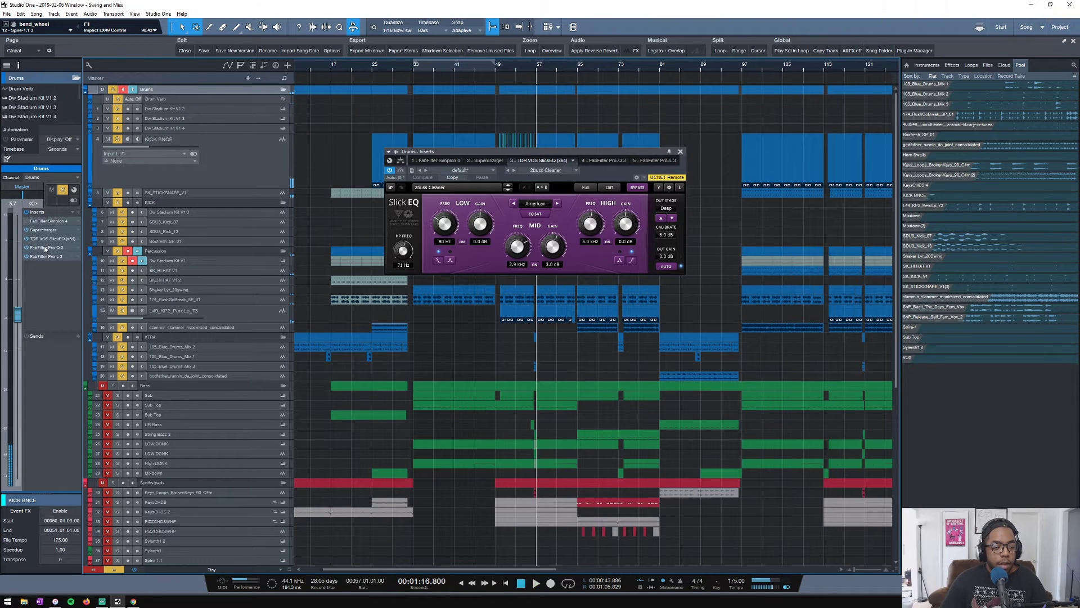
Examine the Drums bus FabFilter Pro-Q 3 and Pro-L inserts, briefly playing from bar 57 to watch the limiter work
left_click(45, 249)
left_click(488, 265)
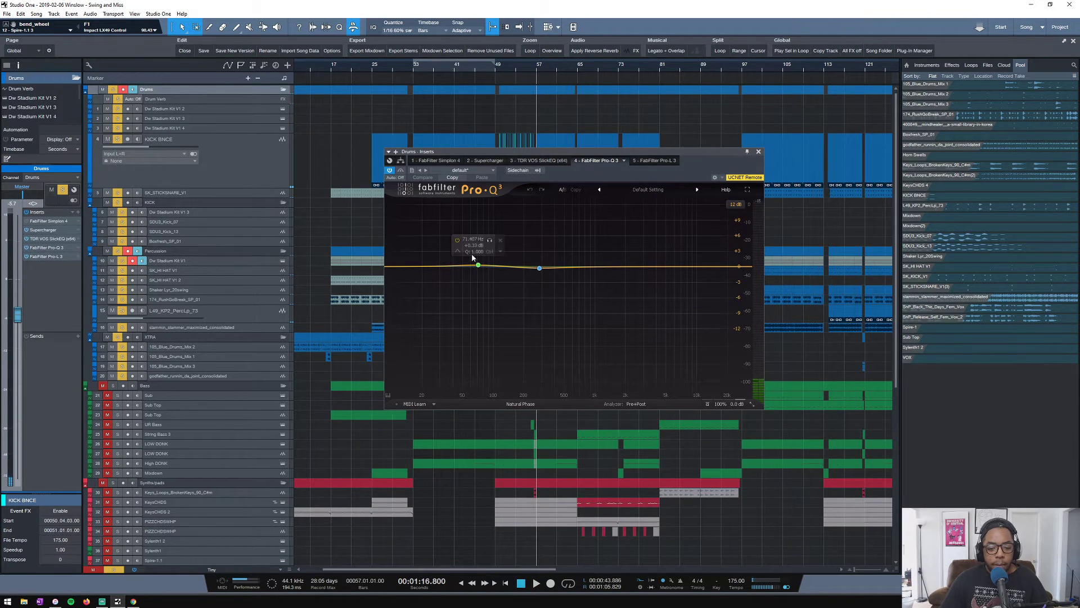
left_click(50, 256)
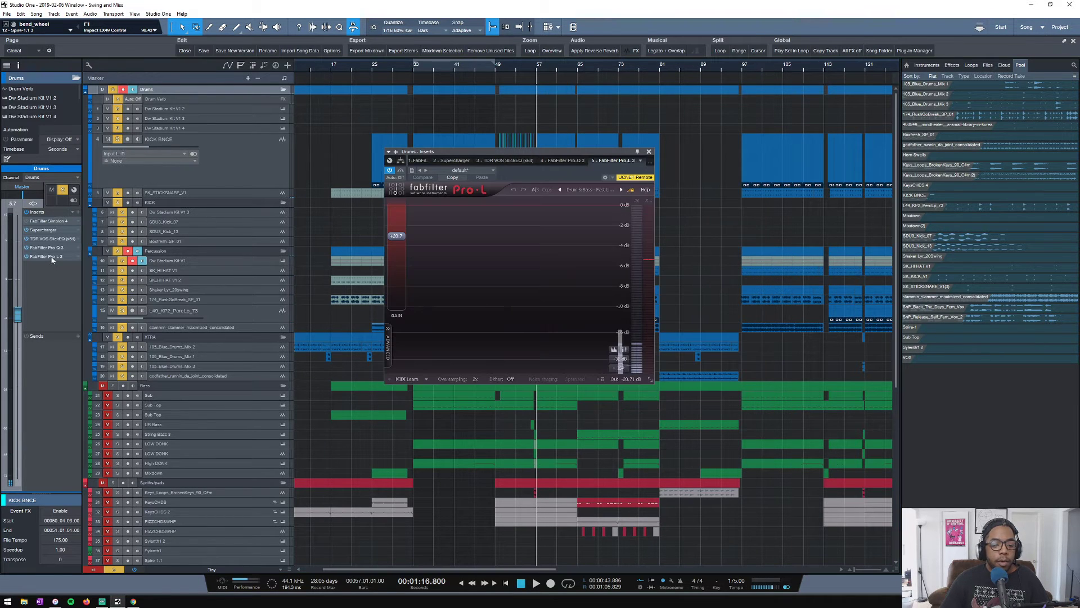
key("space")
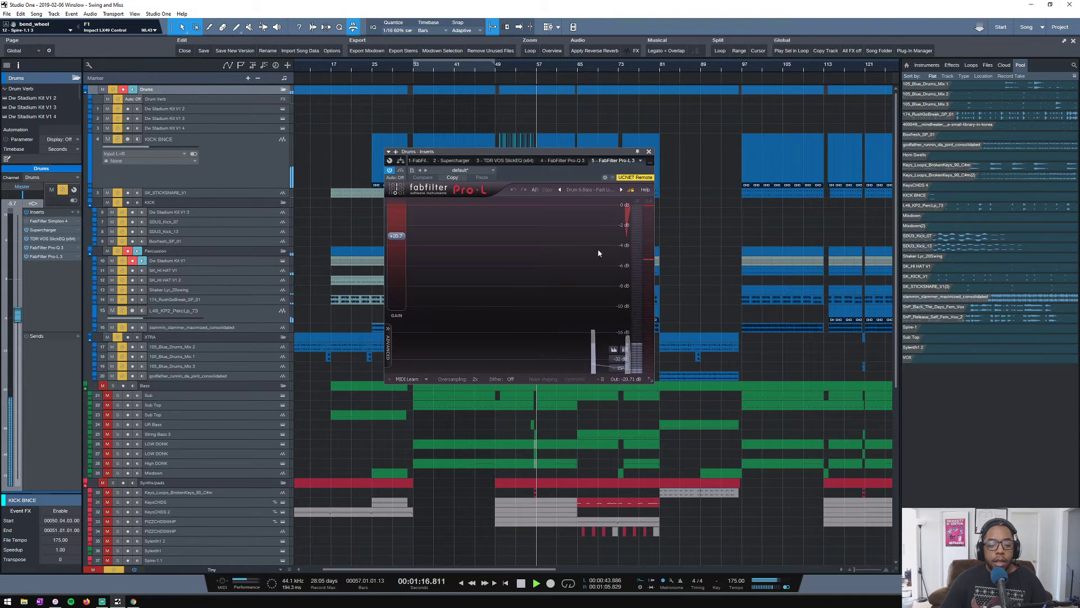
left_click(649, 153)
key("space")
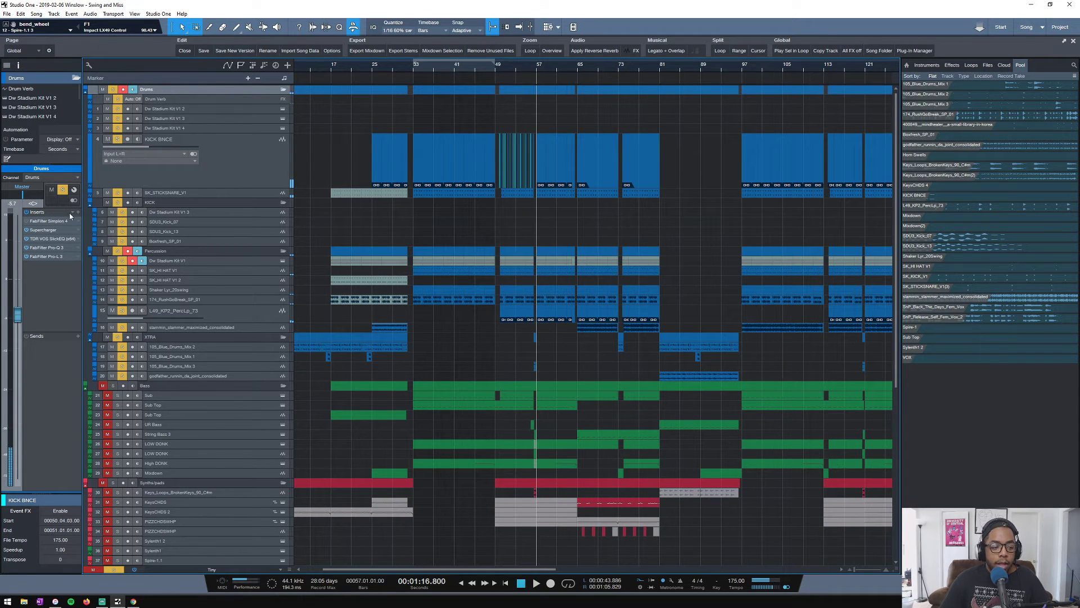
Add the Bass folder to the solo with the drums and show the whole arrangement with all tracks
scroll(574, 67, "down", 5)
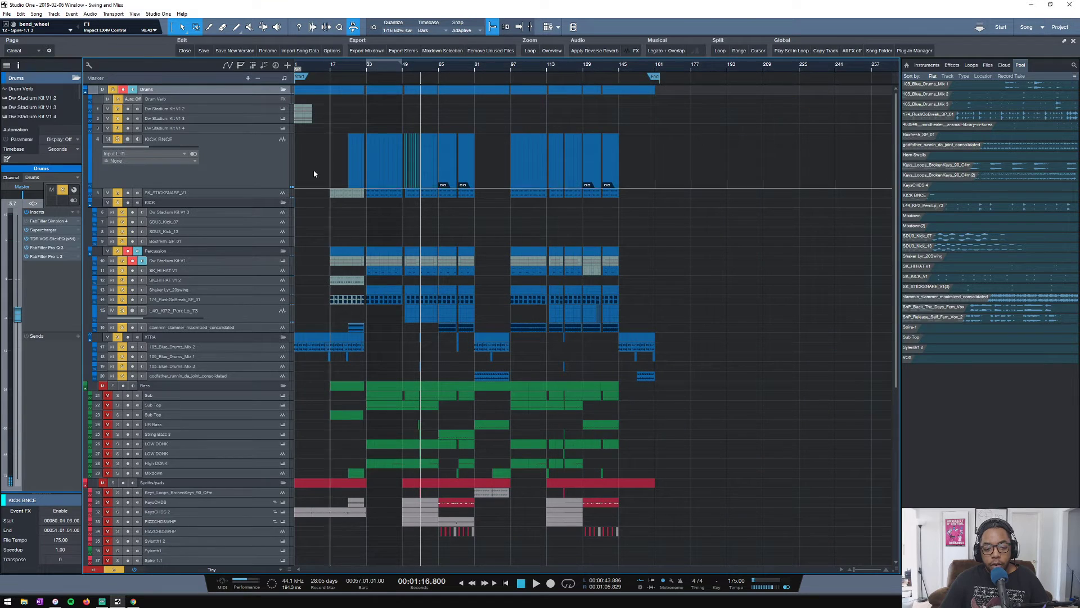
scroll(302, 194, "down", 2)
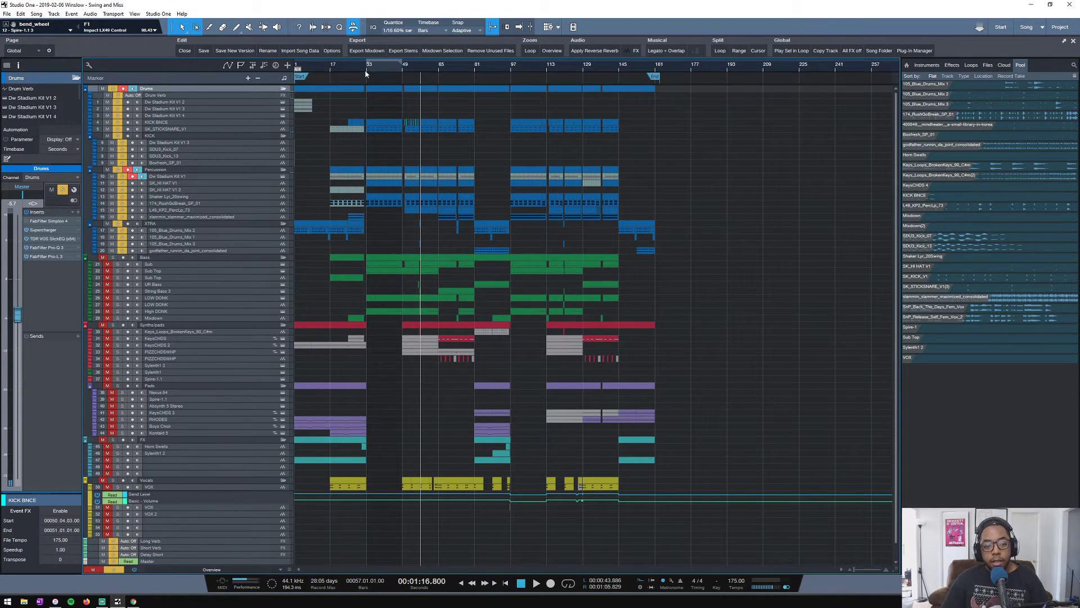
scroll(365, 74, "up", 4)
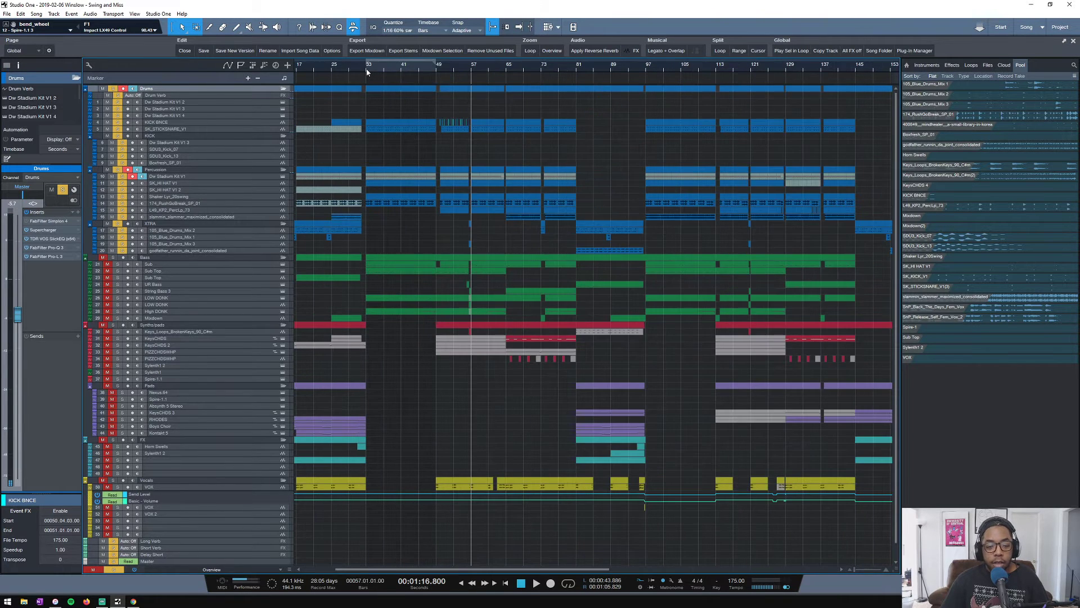
scroll(367, 71, "down", 2)
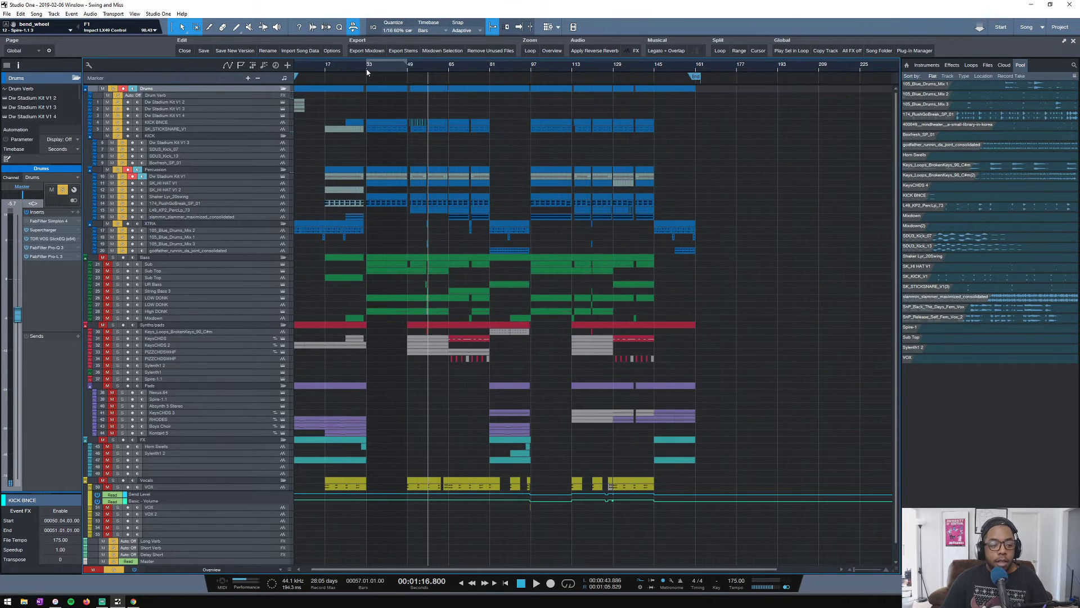
left_click(114, 258)
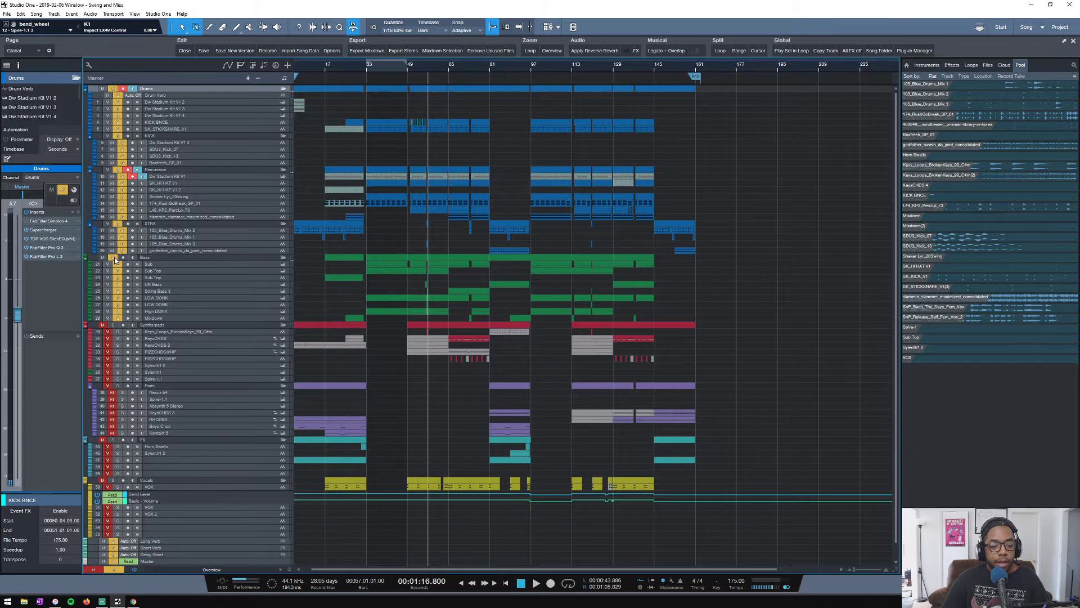
scroll(366, 70, "up", 3)
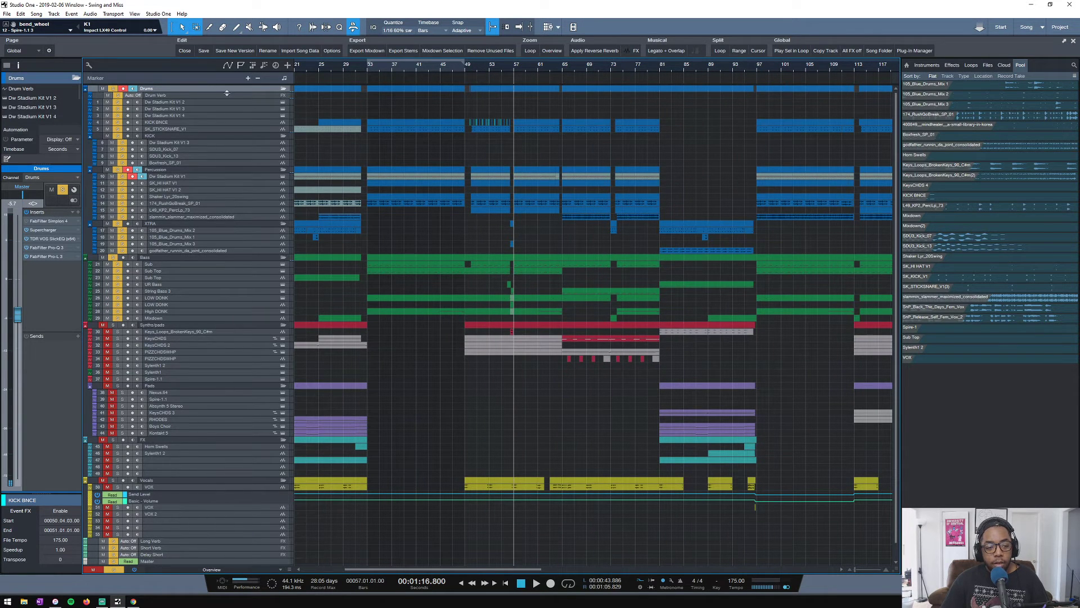
scroll(425, 116, "down", 1)
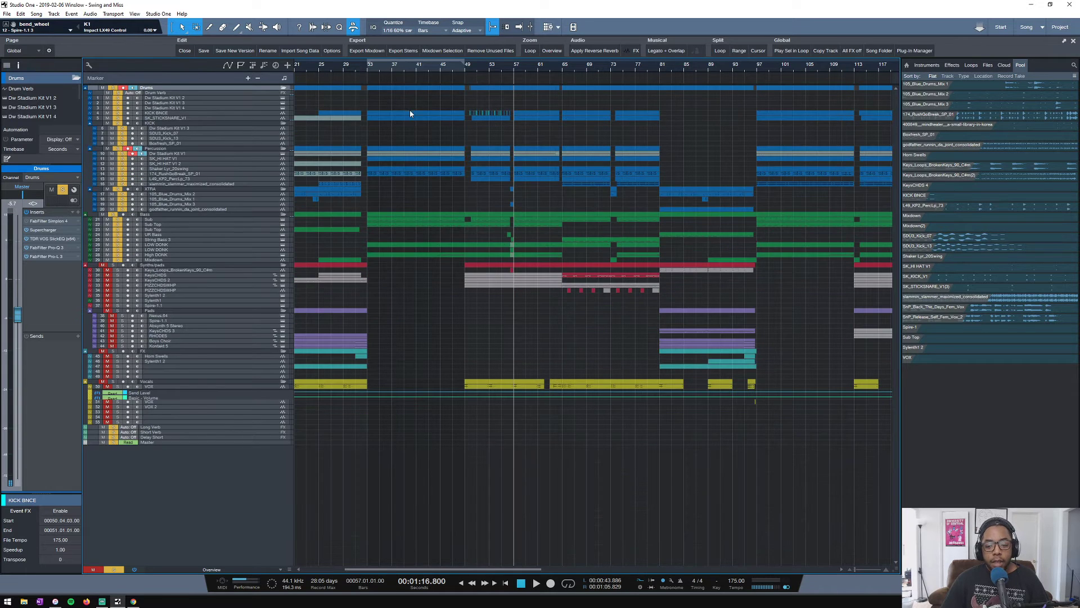
scroll(549, 65, "down", 4)
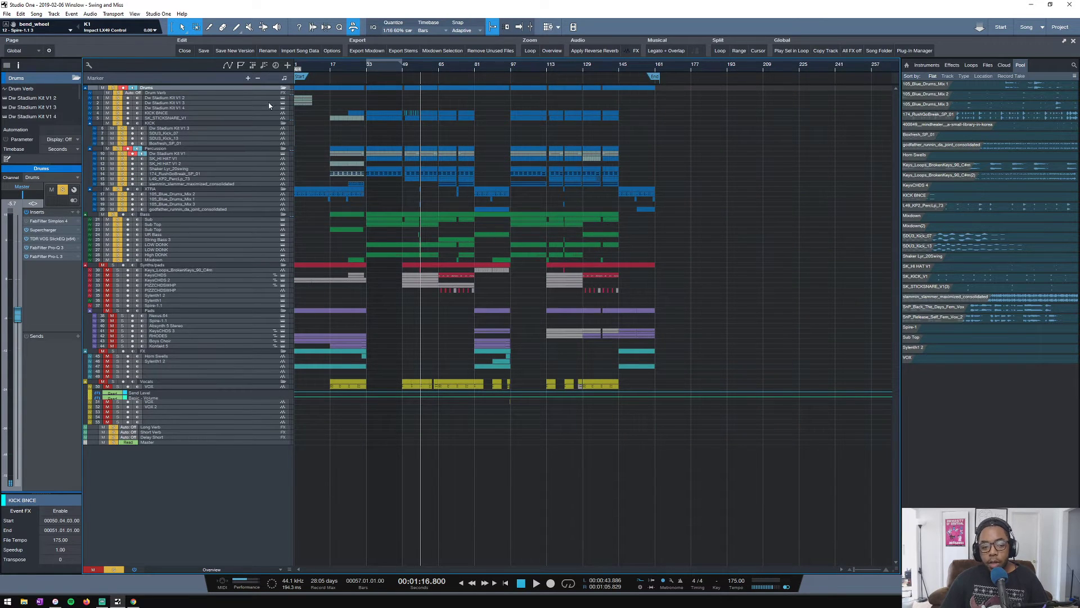
Enlarge the 105_Blue_Drums_Mix 2 track and play the soloed drums and bass from bar 8, saving the song during playback
left_click(310, 68)
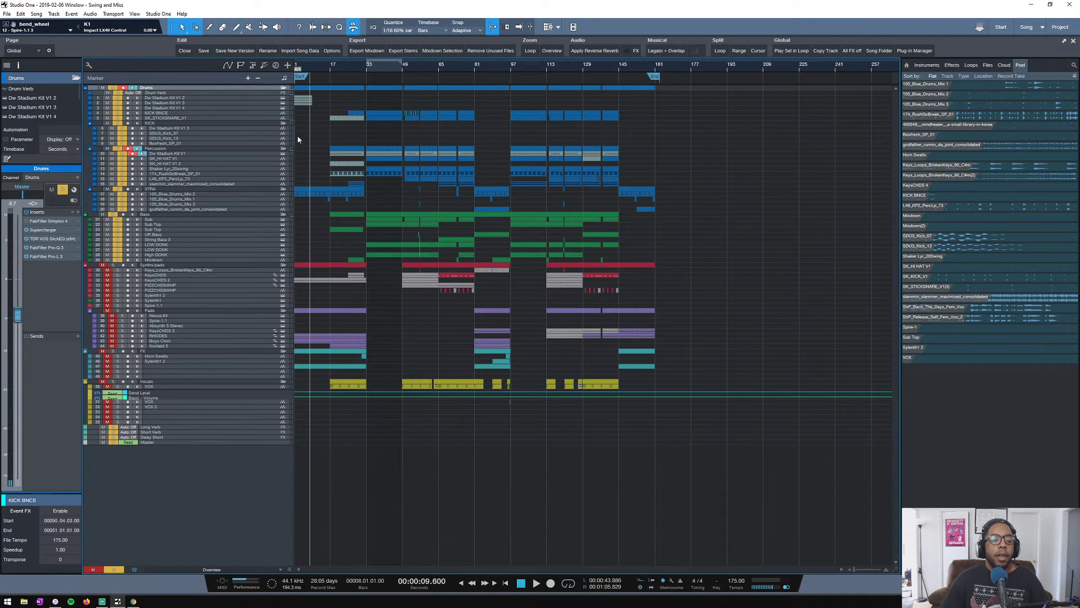
left_click_drag(208, 197, 197, 208)
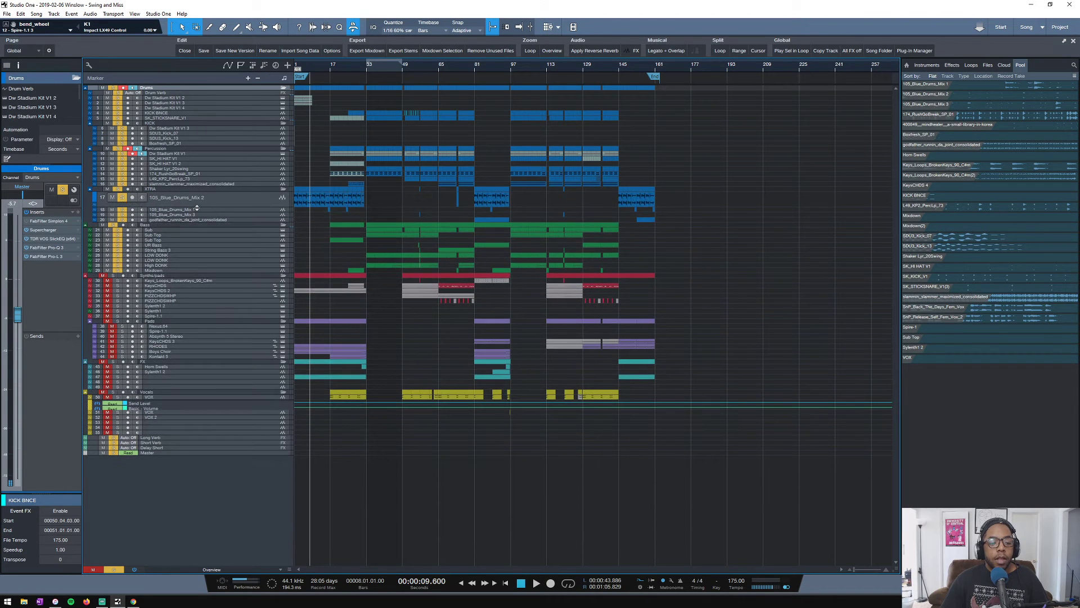
key("space")
scroll(384, 77, "up", 8)
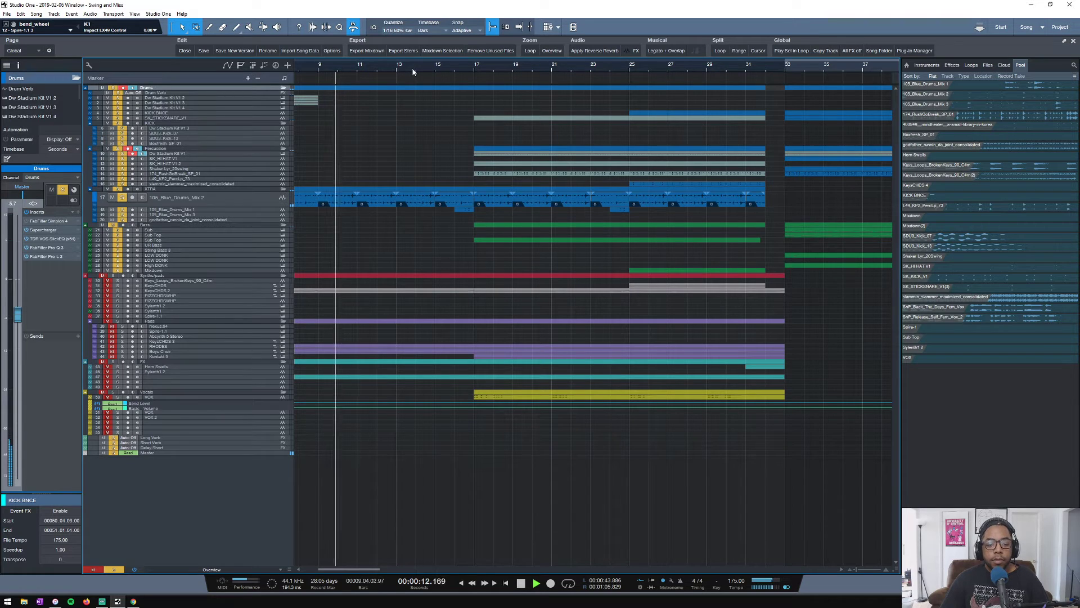
key("ctrl+s")
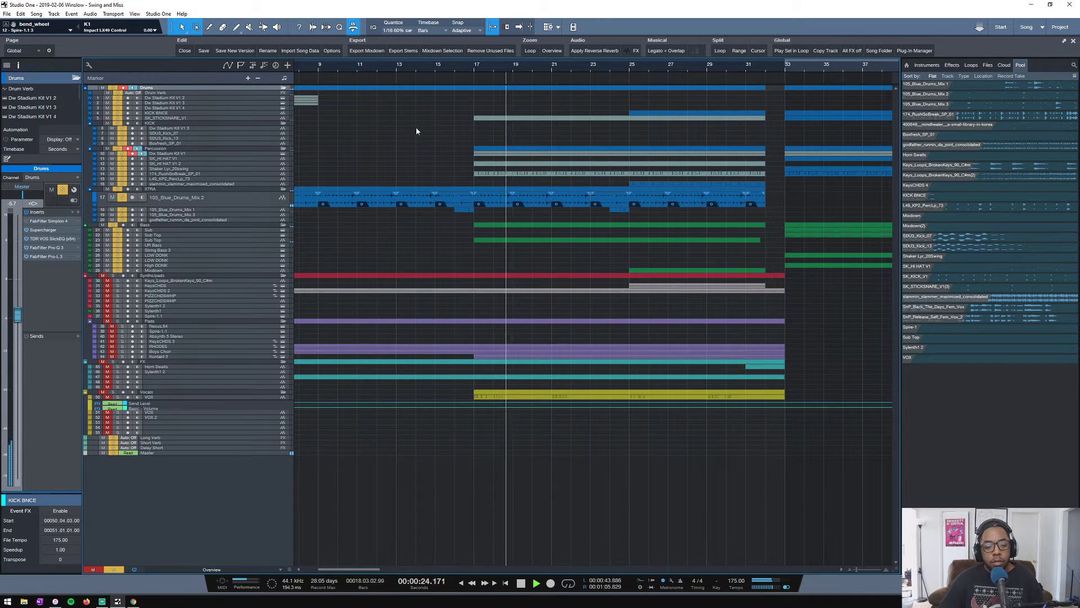
Take the Drums folder out of solo, select the Bass folder and make its track row taller
left_click(114, 88)
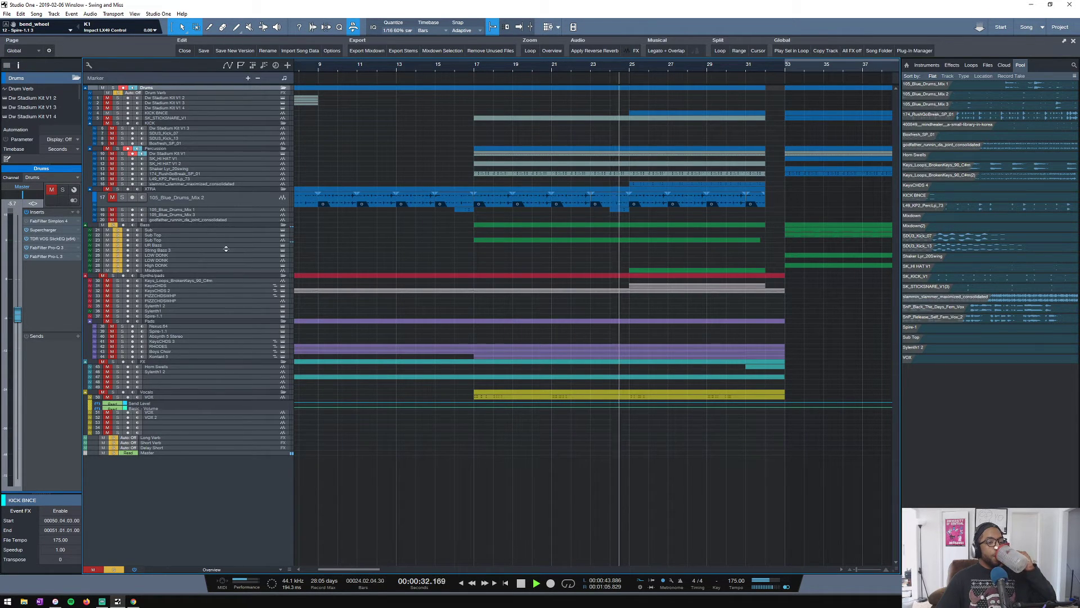
left_click_drag(185, 226, 185, 234)
left_click(185, 232)
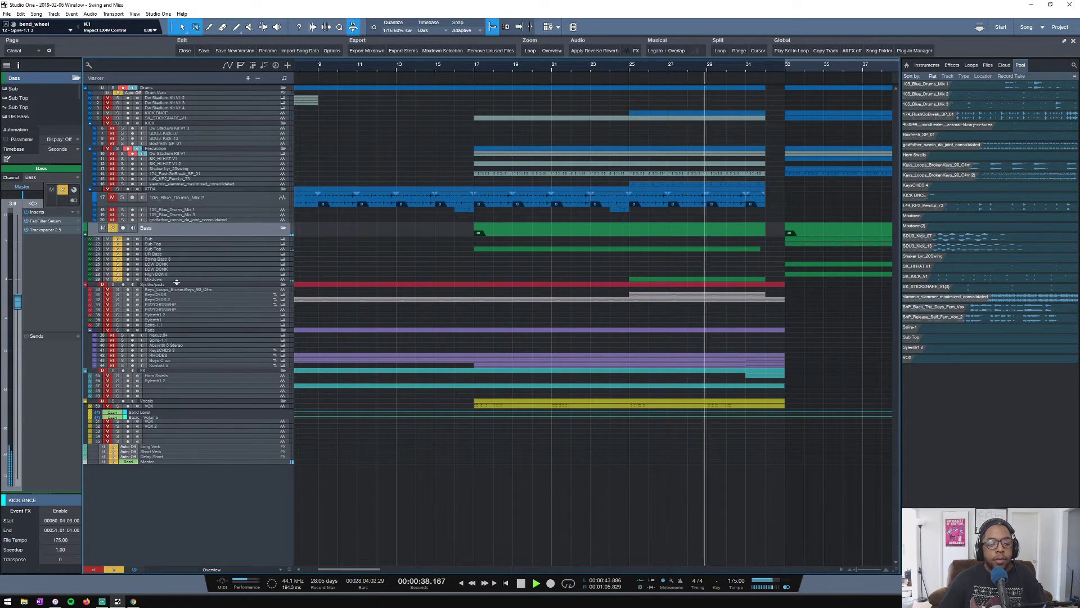
Enlarge the rows of the Sub, Sub Top and Mixdown tracks inside the Bass folder
left_click_drag(179, 282, 179, 302)
left_click_drag(182, 246, 201, 286)
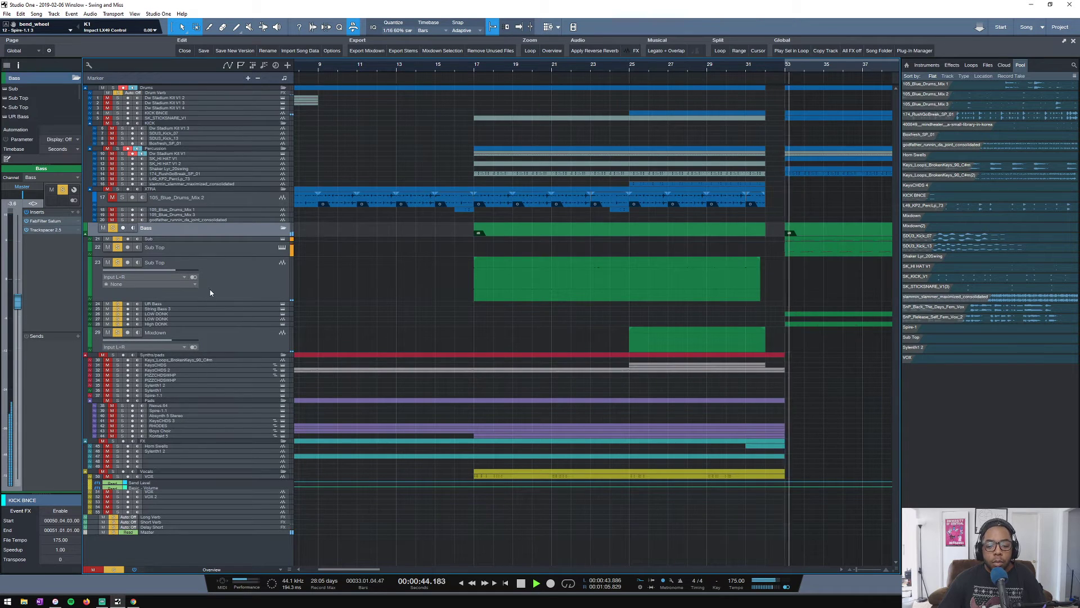
scroll(331, 72, "down", 4)
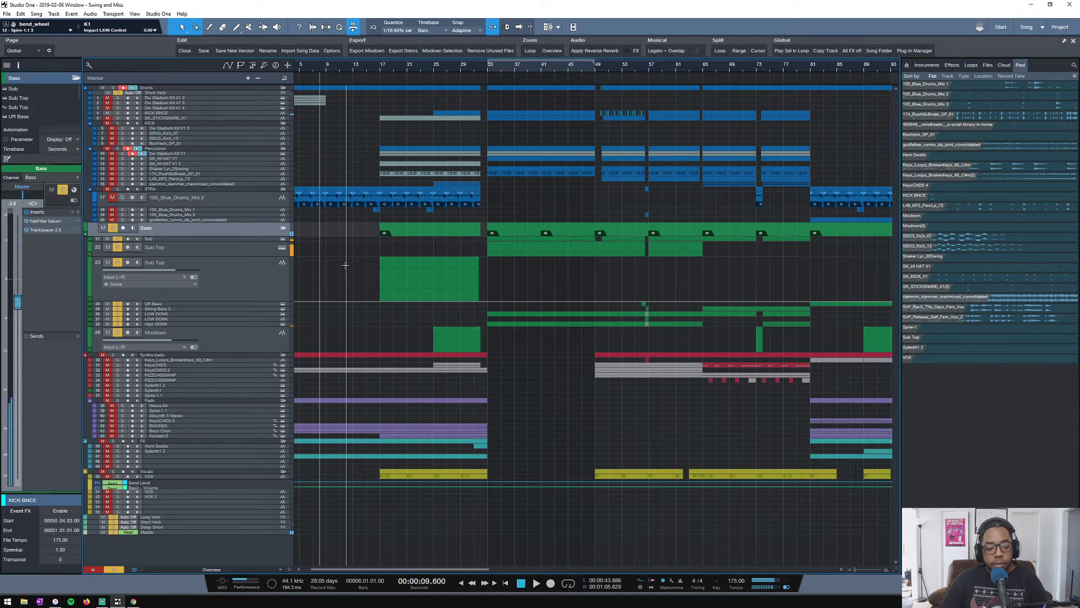
key("space")
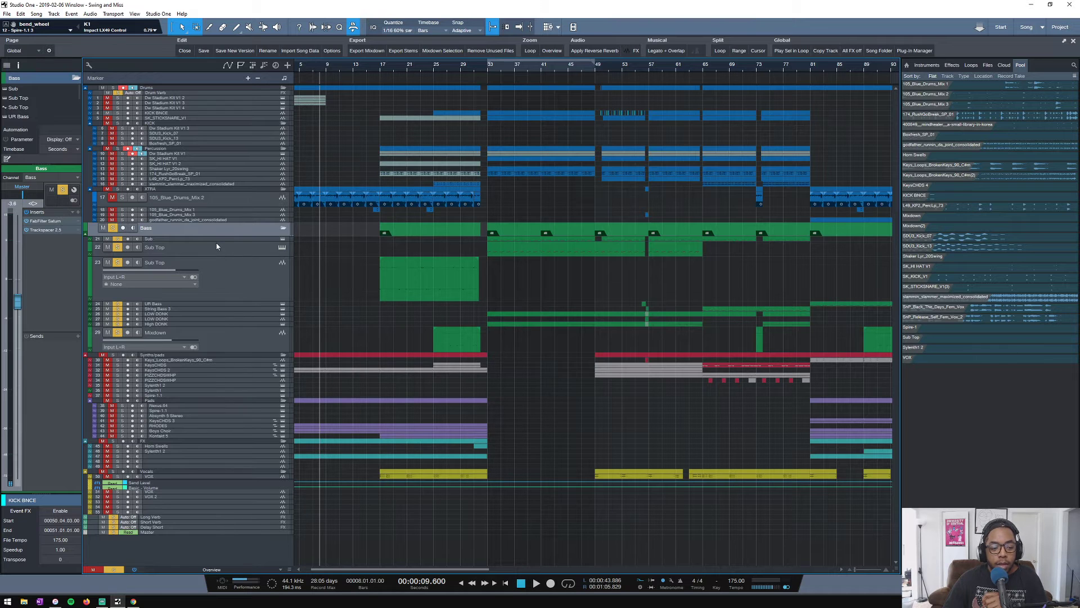
left_click_drag(216, 242, 207, 260)
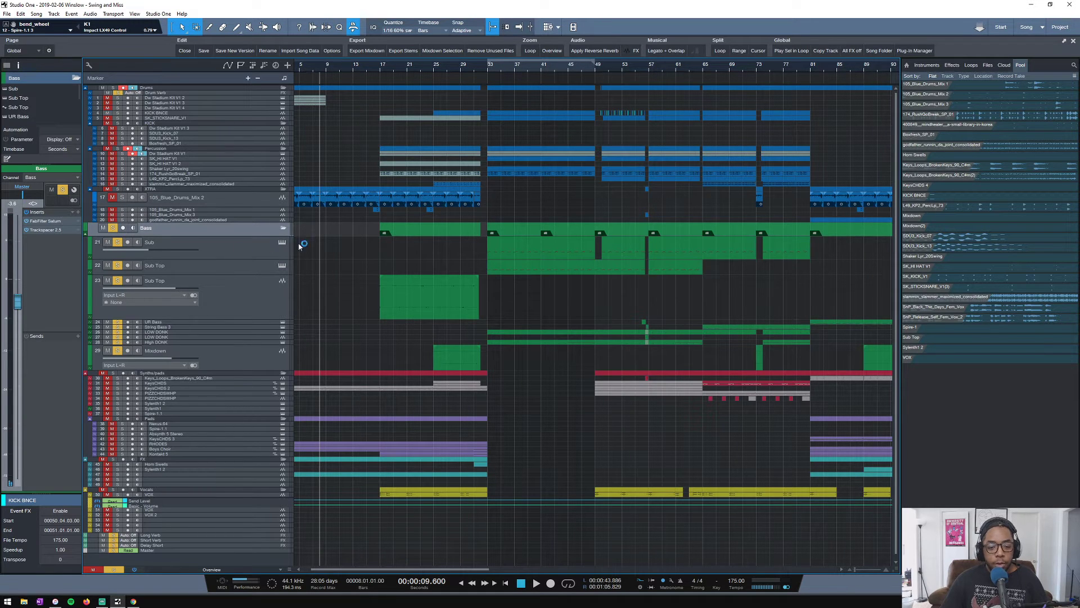
Solo only the Sub track, and restore solo on the whole Bass folder
scroll(489, 69, "up", 7)
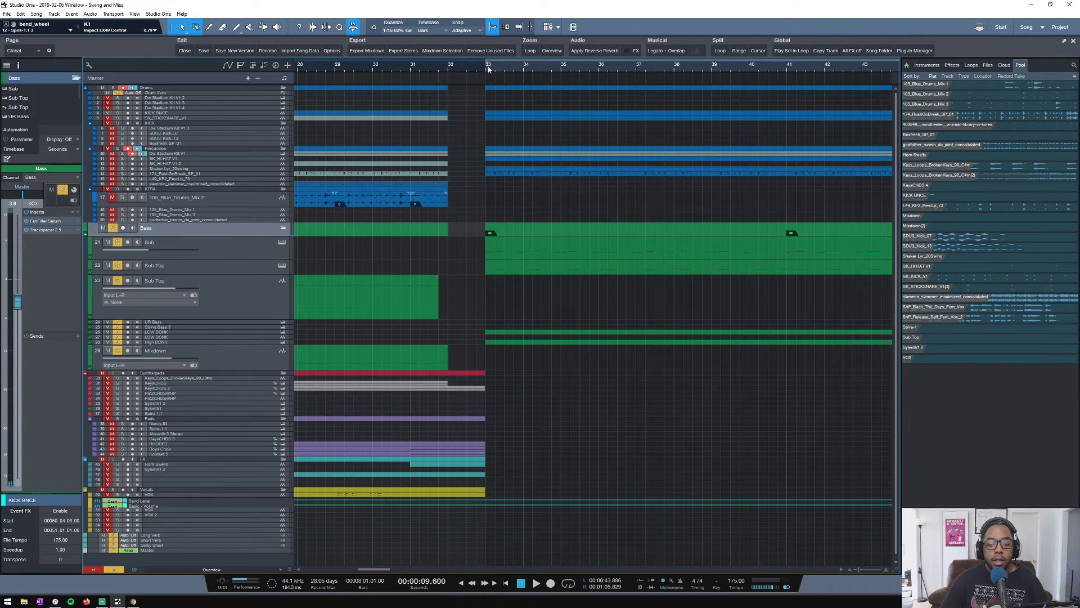
scroll(489, 69, "down", 6)
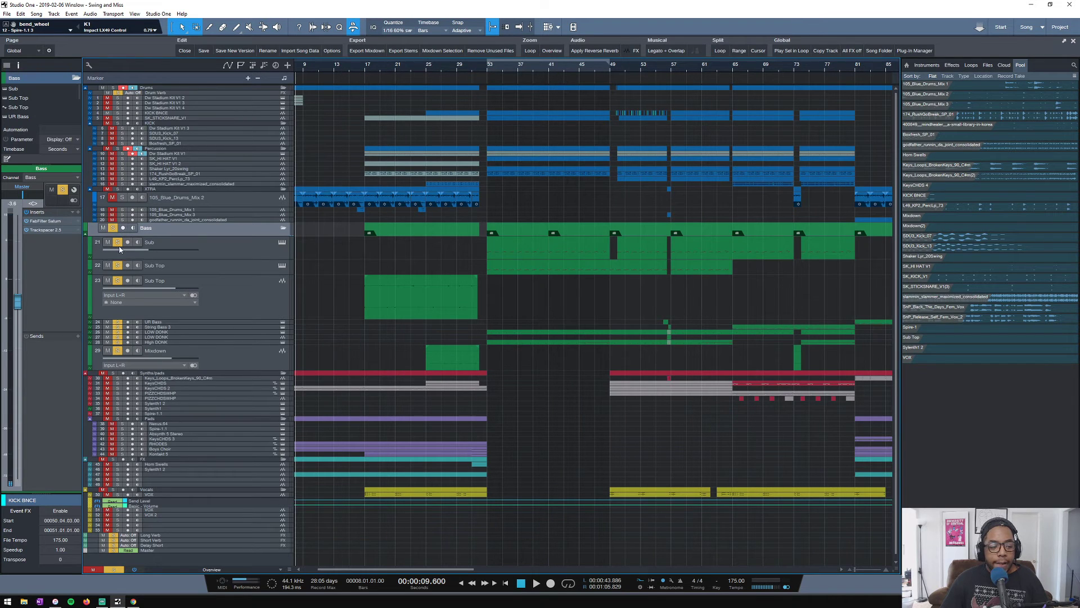
left_click(118, 243, "alt")
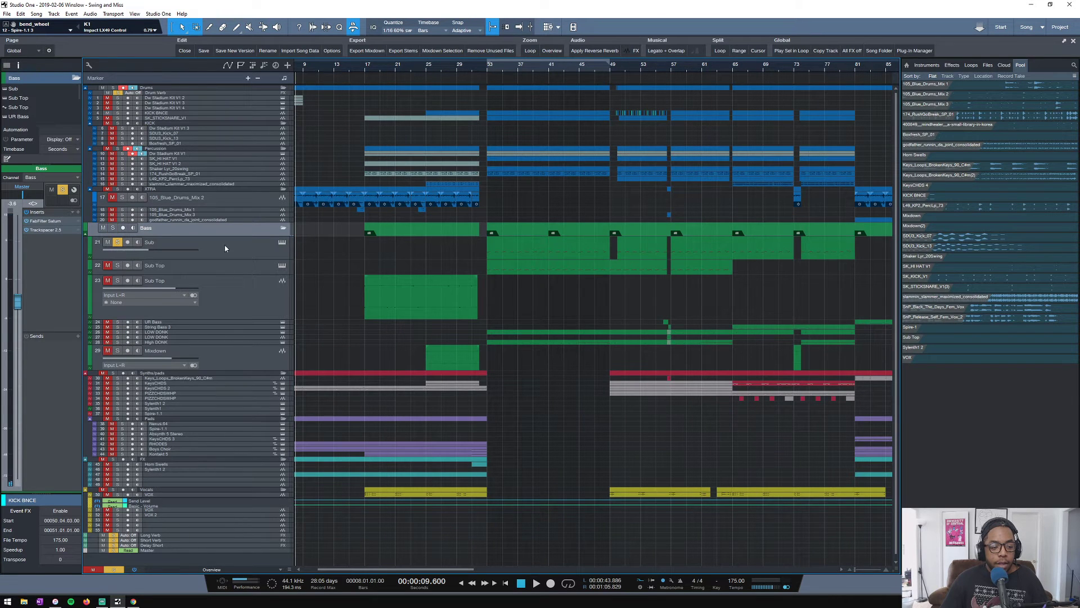
left_click(113, 228)
Place the playback cursor at bar 33 and set all track rows to the Small height
scroll(484, 66, "down", 4)
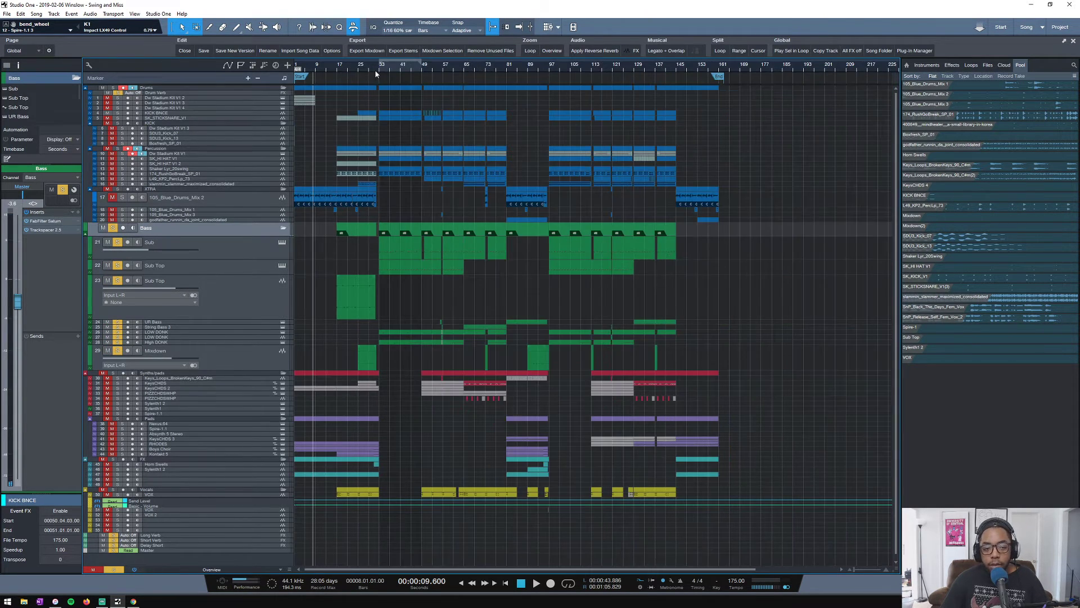
left_click(380, 72)
scroll(394, 69, "up", 2)
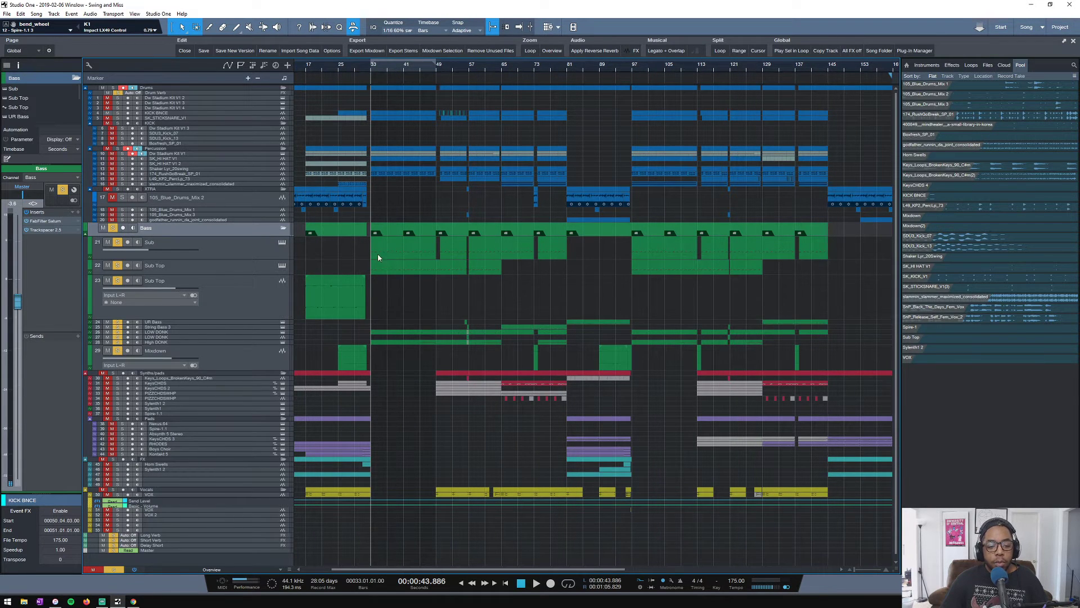
scroll(419, 296, "up", 2)
scroll(420, 297, "down", 1)
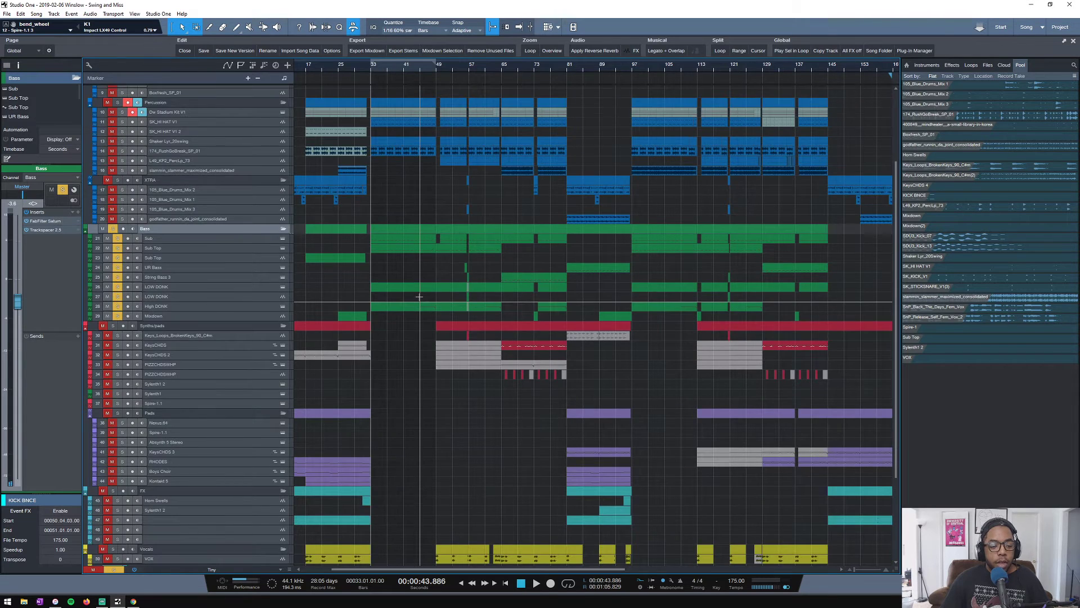
scroll(419, 296, "up", 1)
Solo only the Sub track and listen to it from bar 33
left_click(118, 244, "alt")
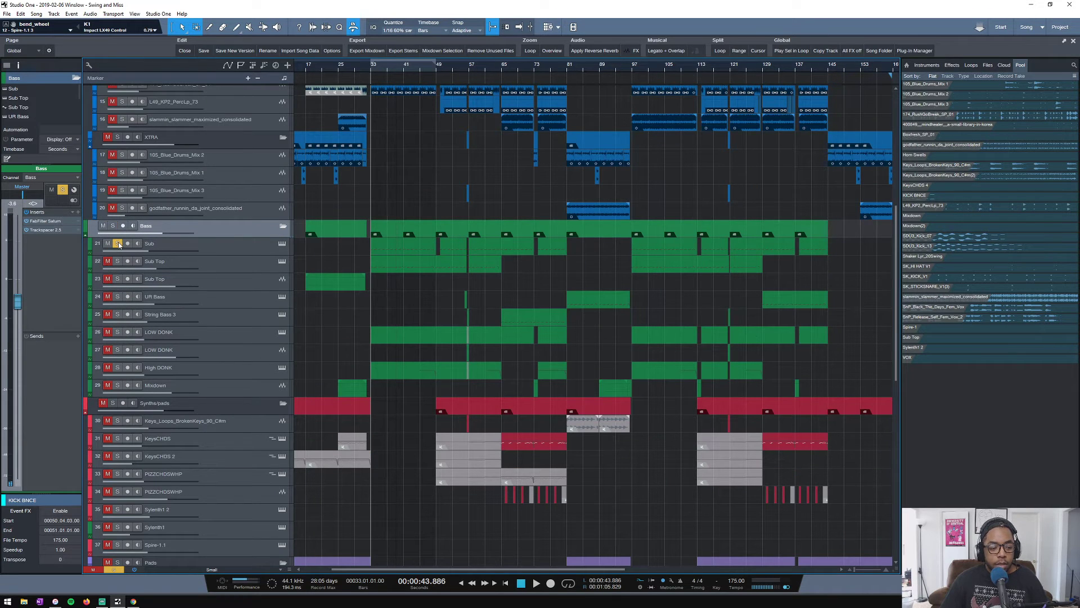
key("space")
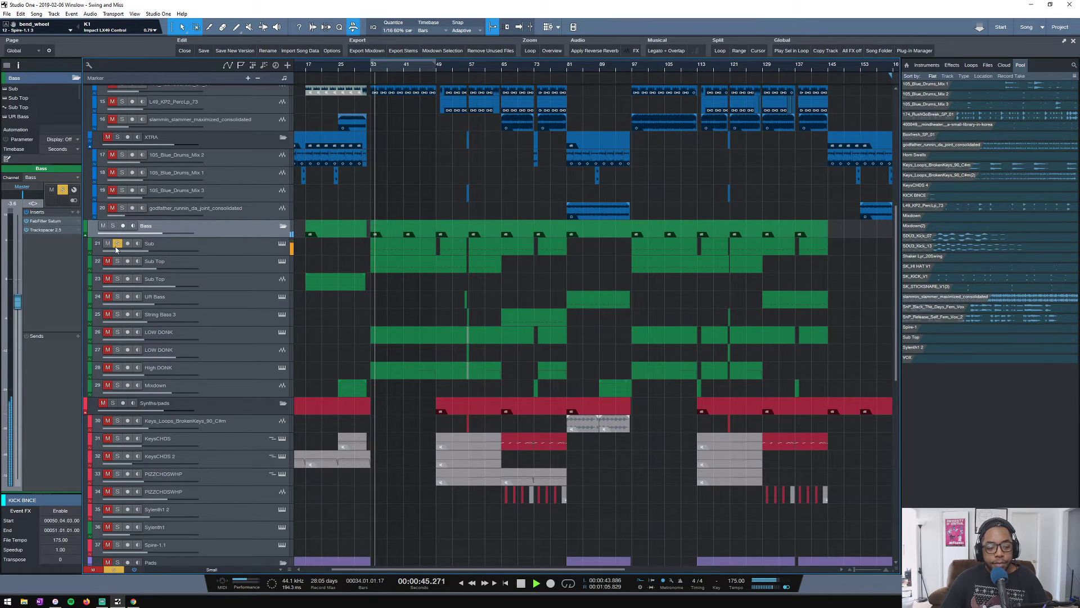
key("space")
scroll(363, 182, "up", 3)
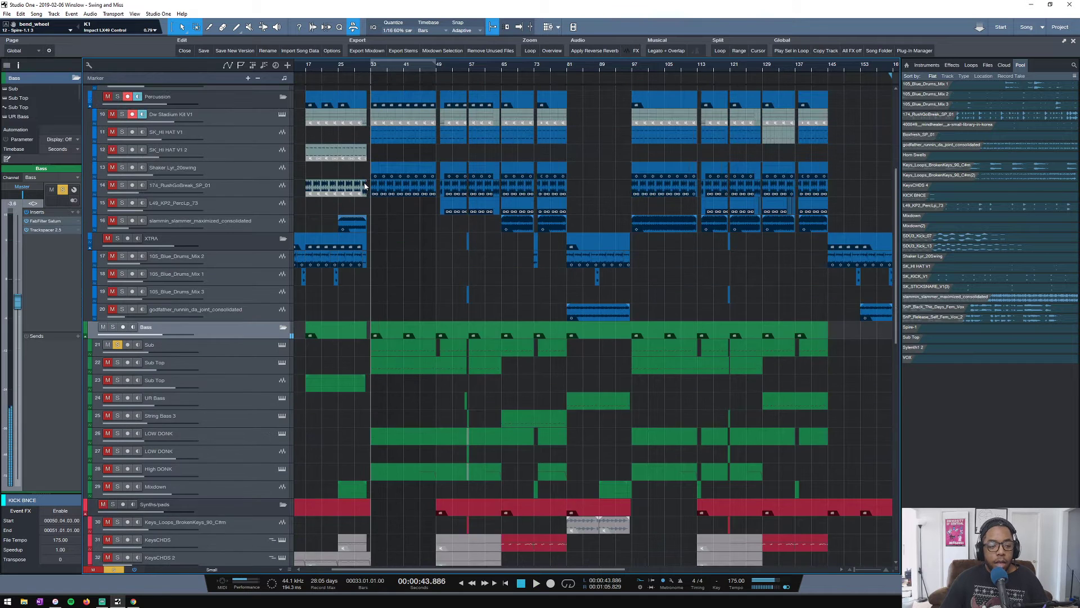
scroll(363, 182, "up", 6)
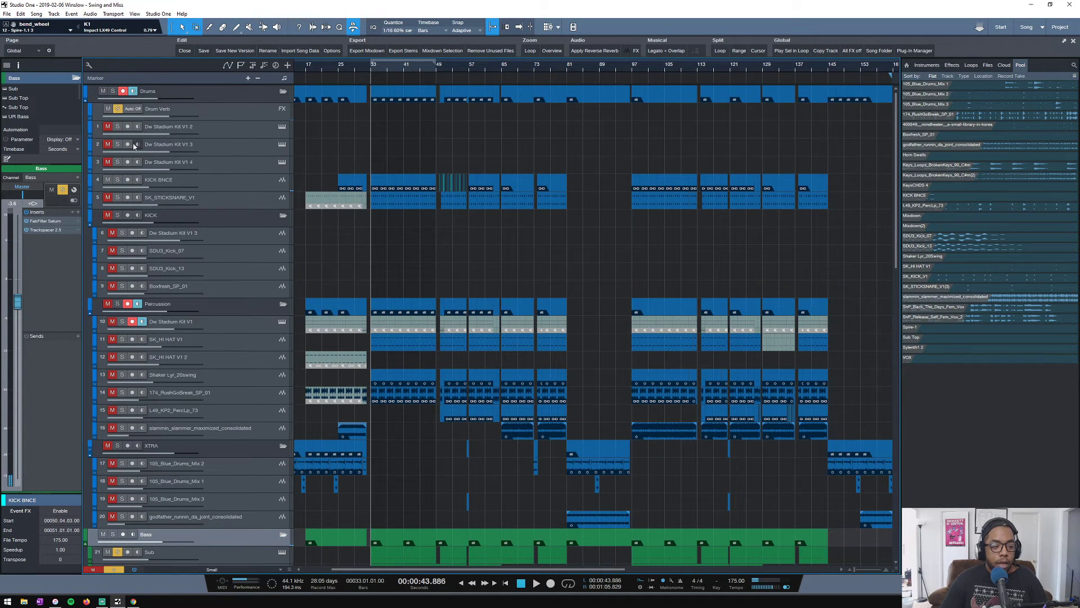
scroll(327, 264, "down", 8)
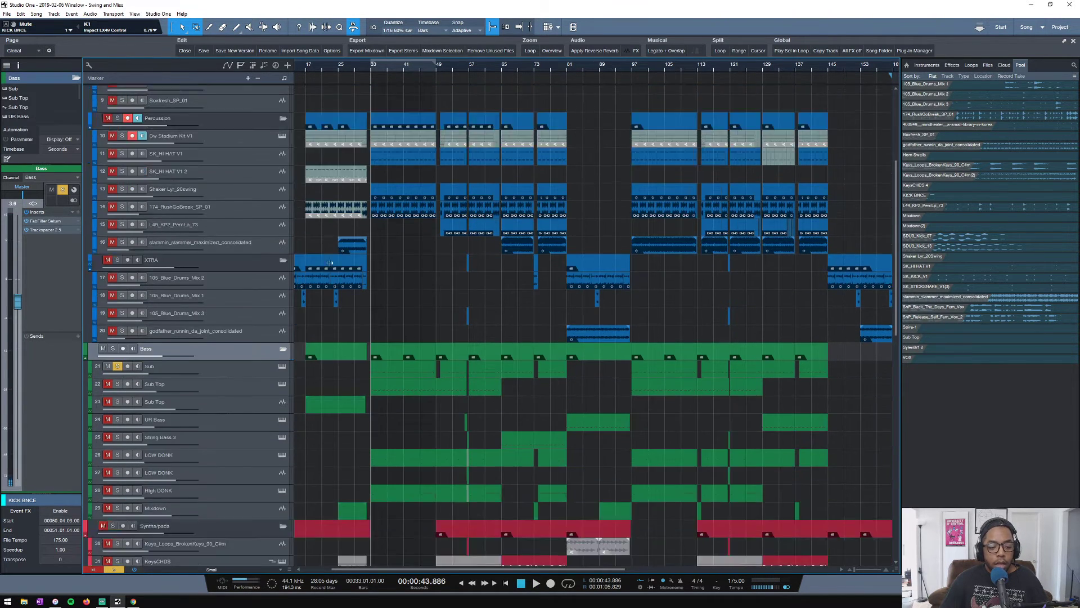
key("space")
scroll(339, 268, "down", 4)
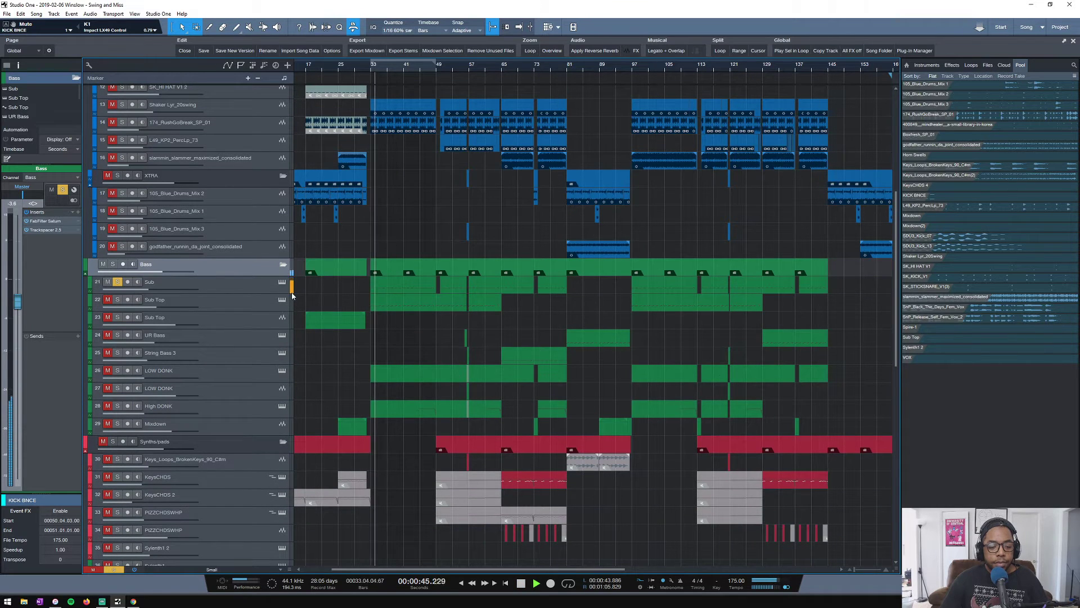
key("space")
Inspect the Sub track's Sylenth1 instrument, audition a note, and toggle its insert effects bypass on and off
left_click(235, 288)
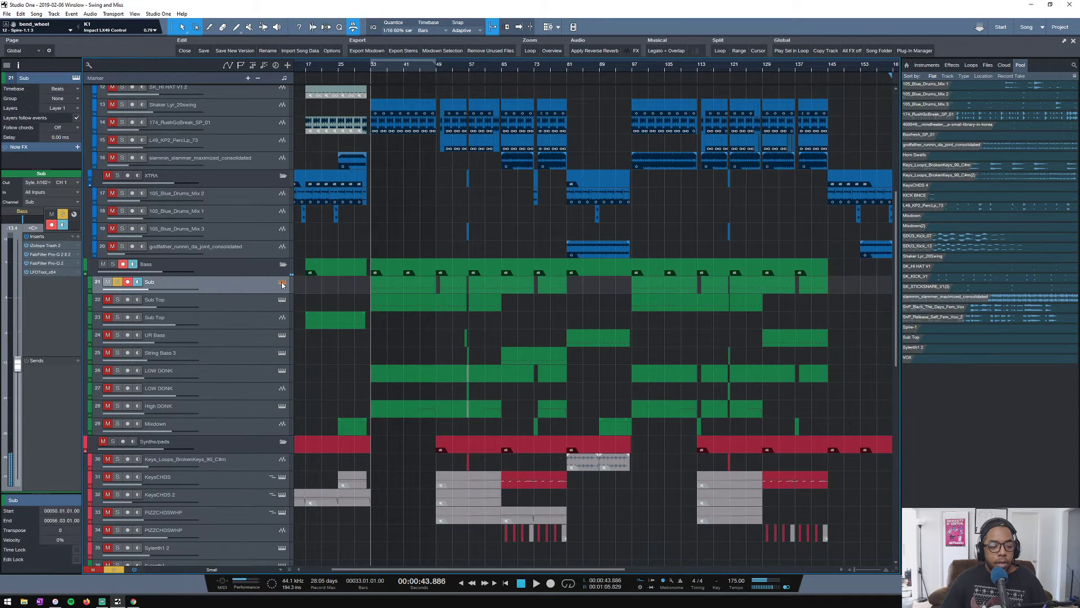
left_click(282, 282)
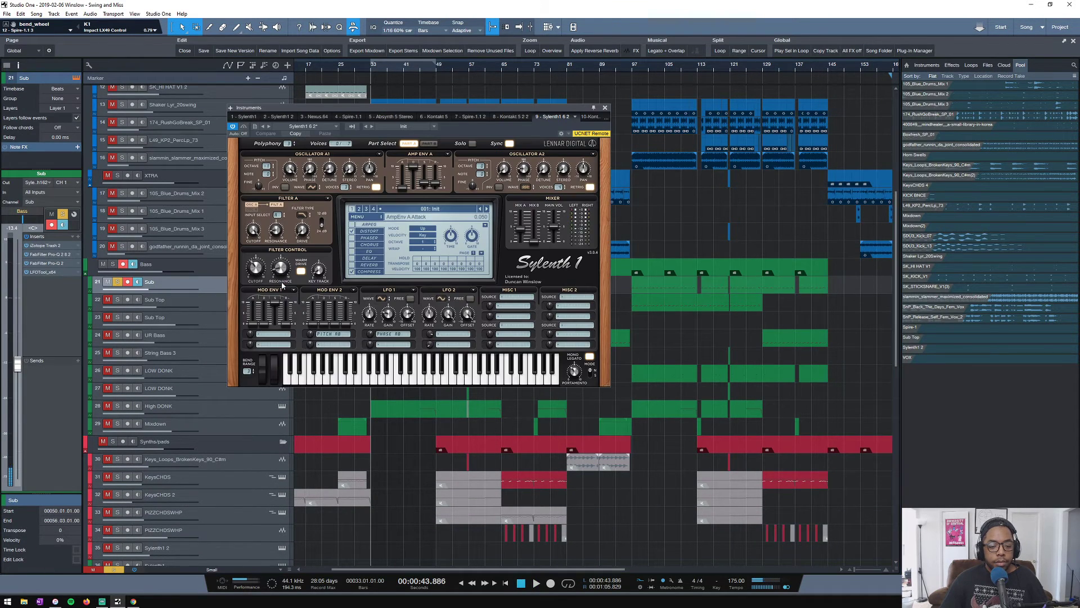
left_click(359, 377)
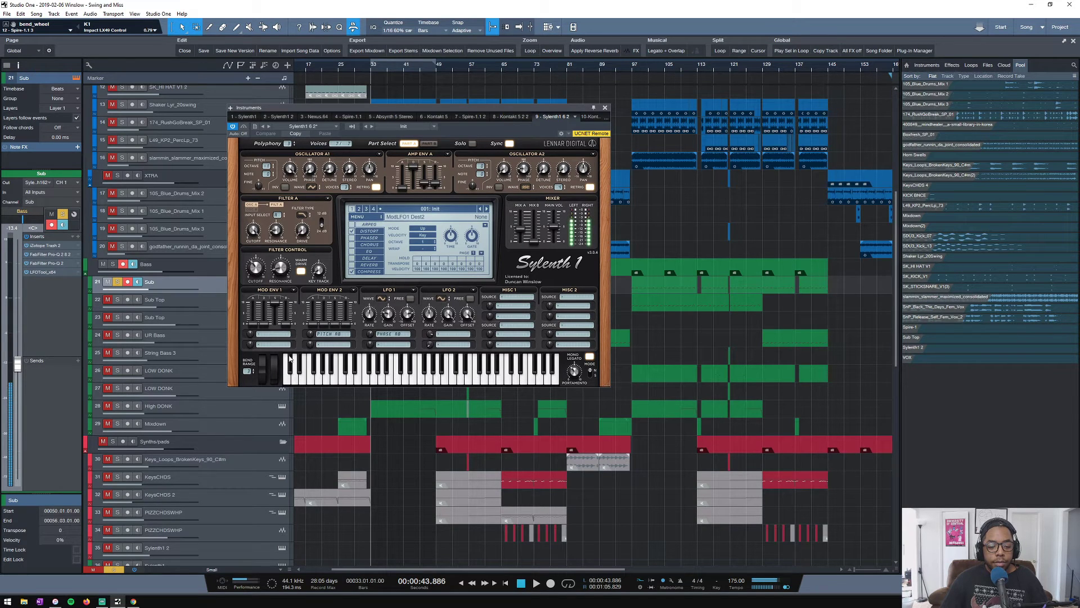
left_click(605, 108)
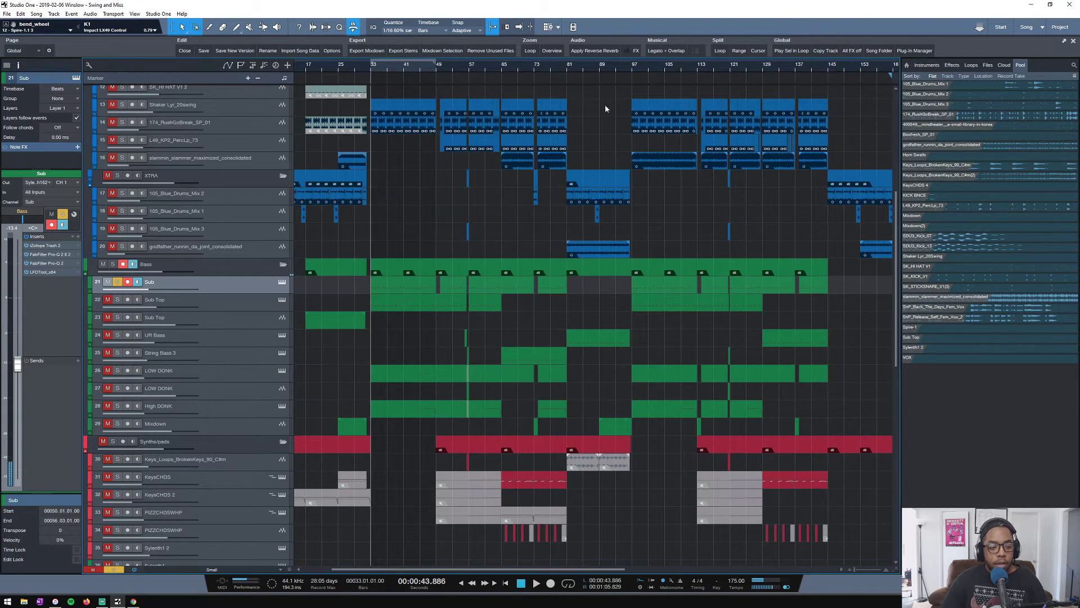
left_click(27, 237)
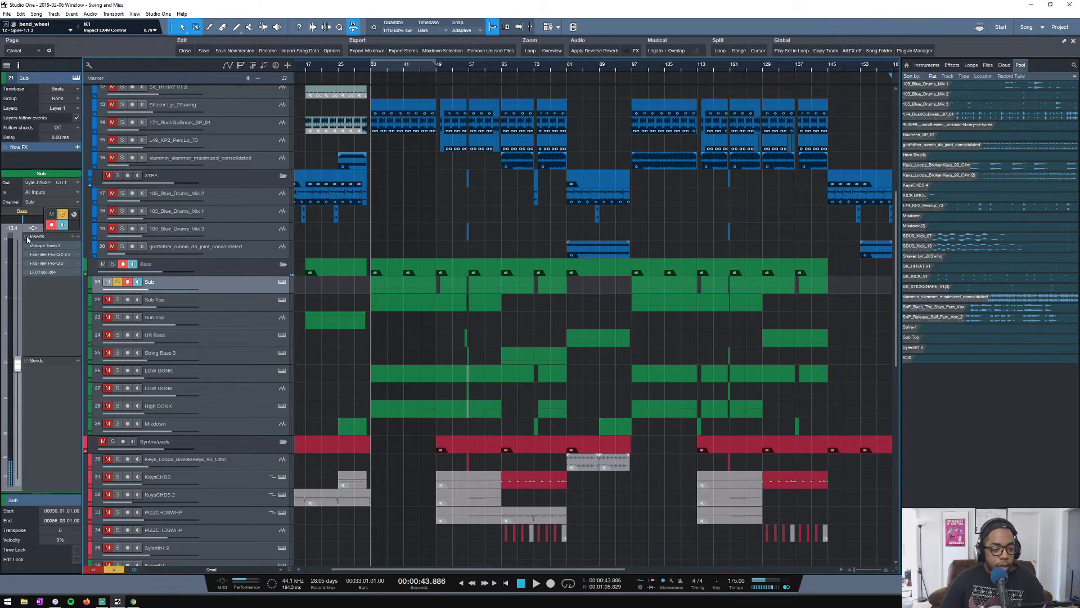
left_click(27, 237)
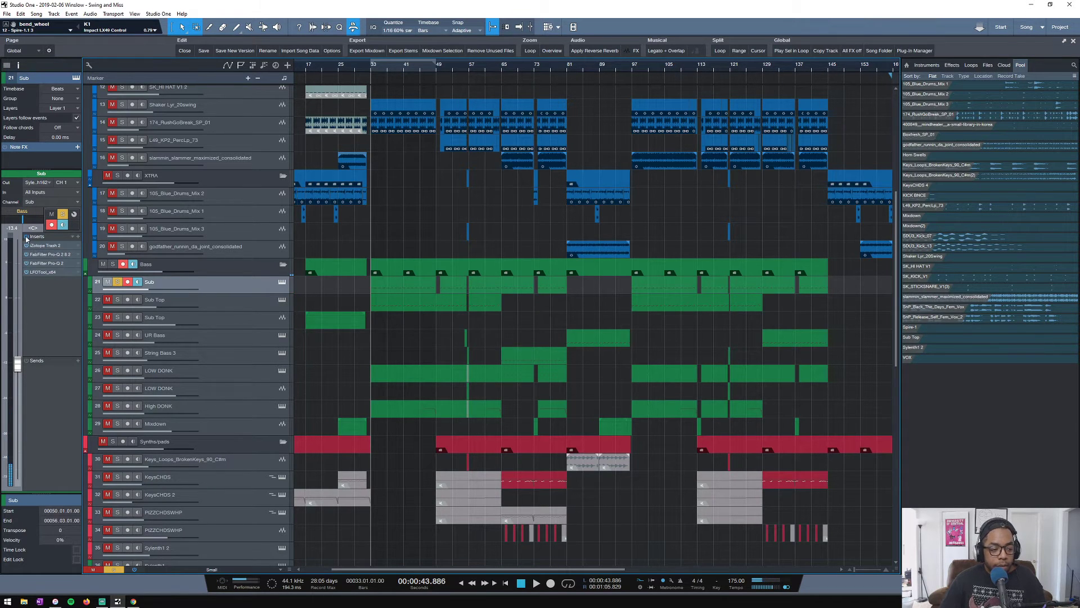
Select the Sub Top instrument track directly below Sub and solo it exclusively
left_click(248, 302)
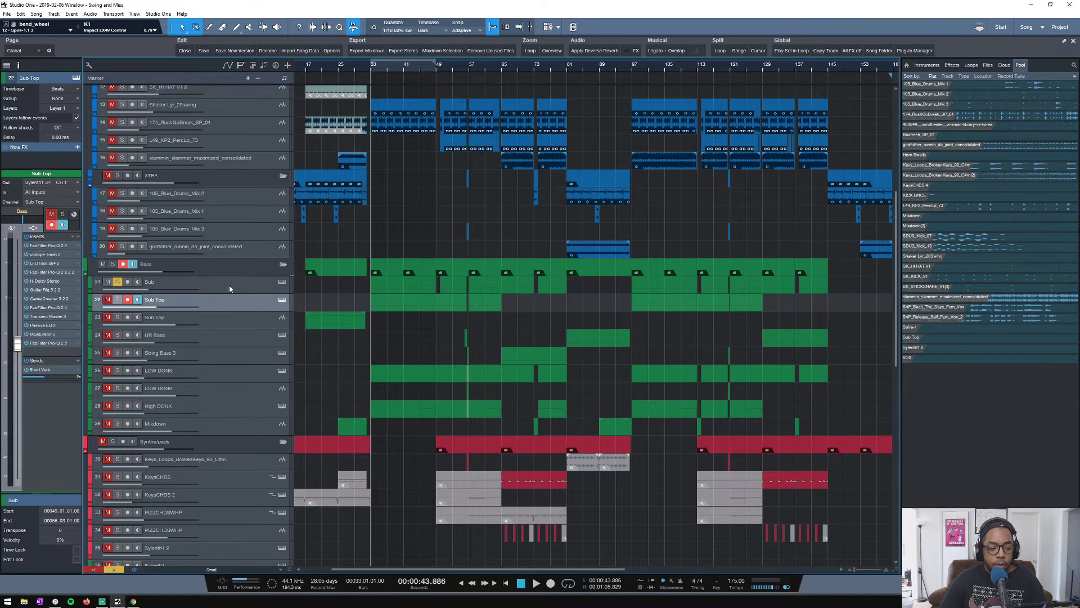
left_click(230, 289)
left_click(116, 301)
left_click(241, 304)
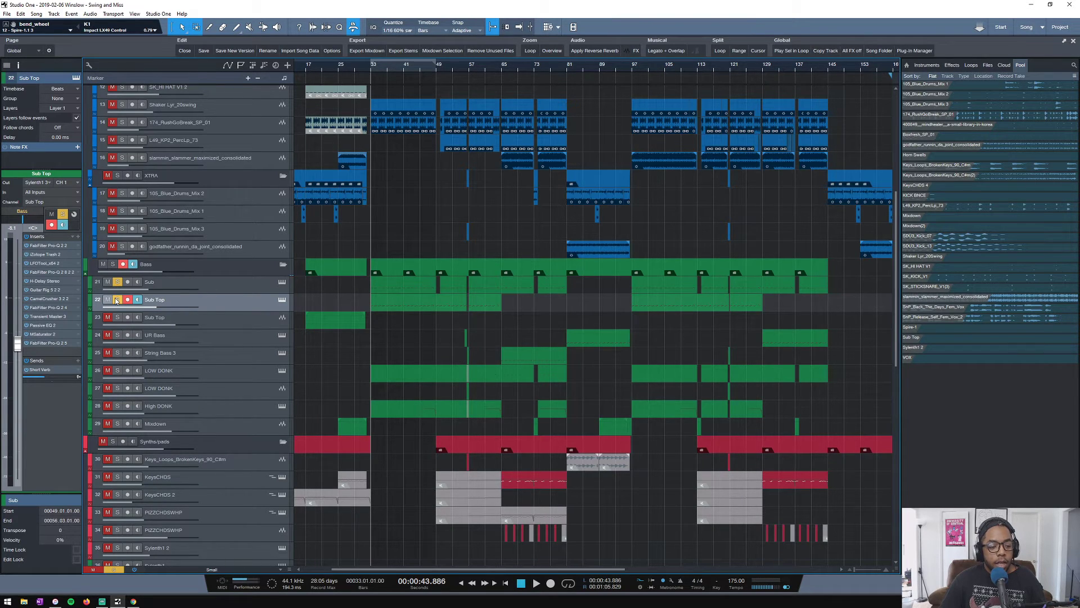
left_click(116, 300, "ctrl")
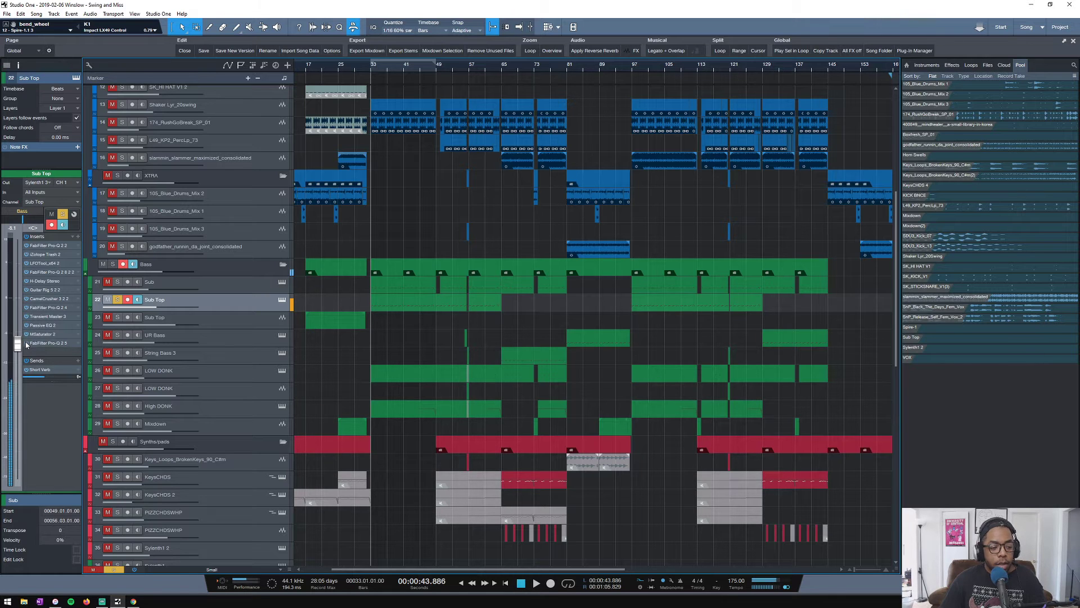
View the Sub Top track's Sylenth1 instrument and add the Sub track back into solo alongside it
left_click(282, 302)
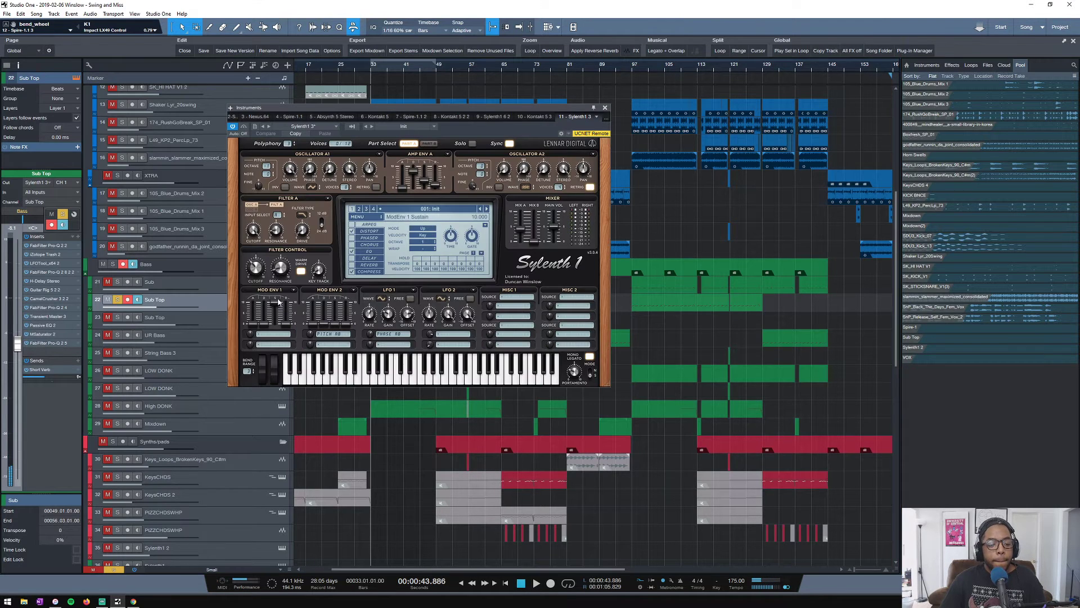
left_click(604, 107)
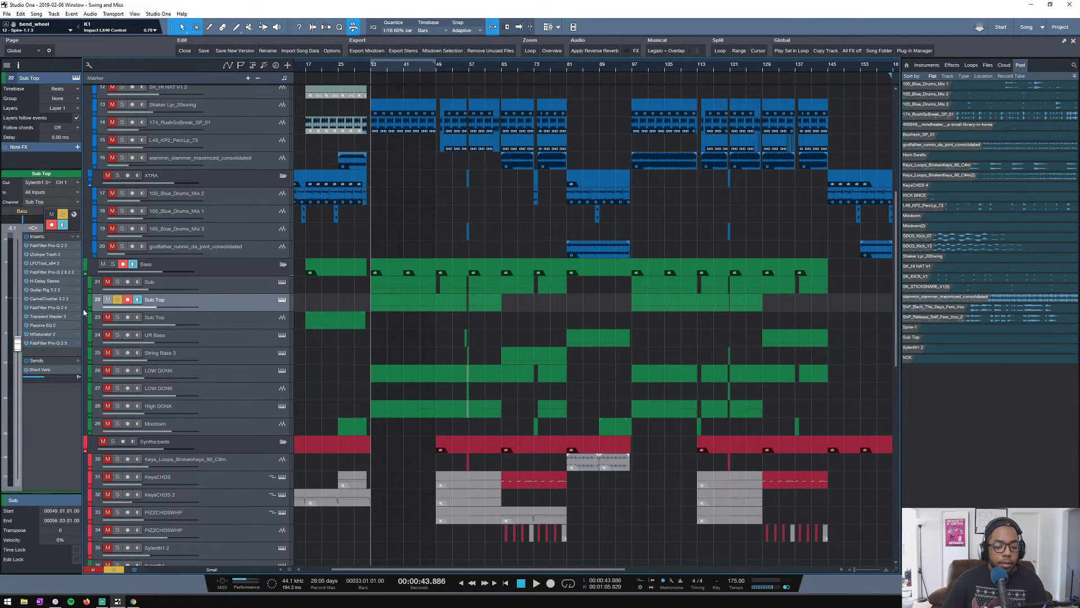
left_click(117, 283)
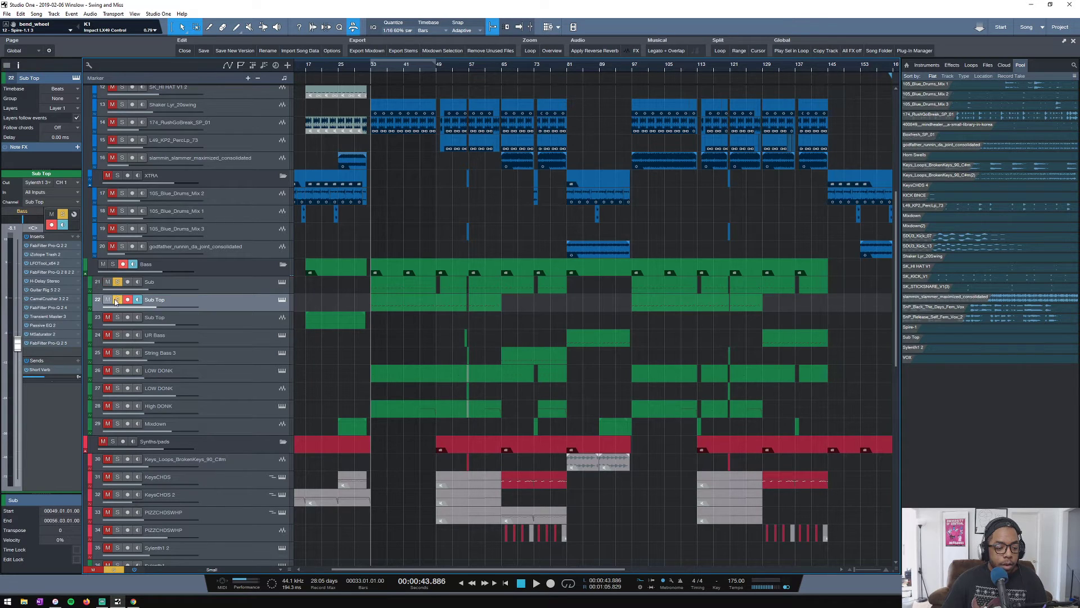
Examine the Sub Top inserts FabFilter Pro-Q 2 5, Passive EQ 2 and FabFilter Pro-Q 2 4
left_click(50, 344)
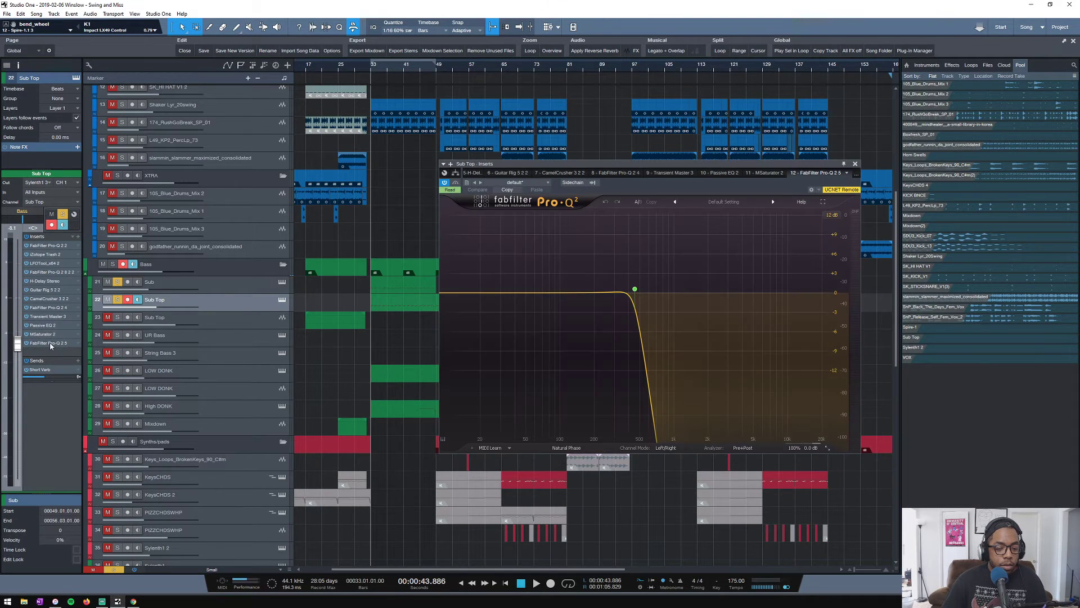
left_click(49, 325)
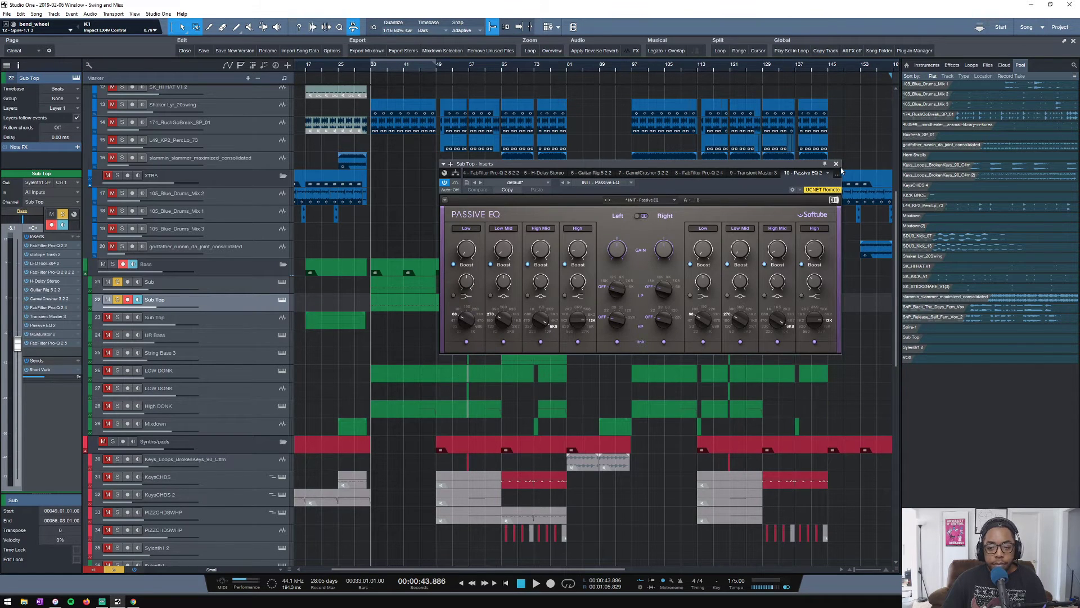
left_click(836, 164)
left_click(58, 308)
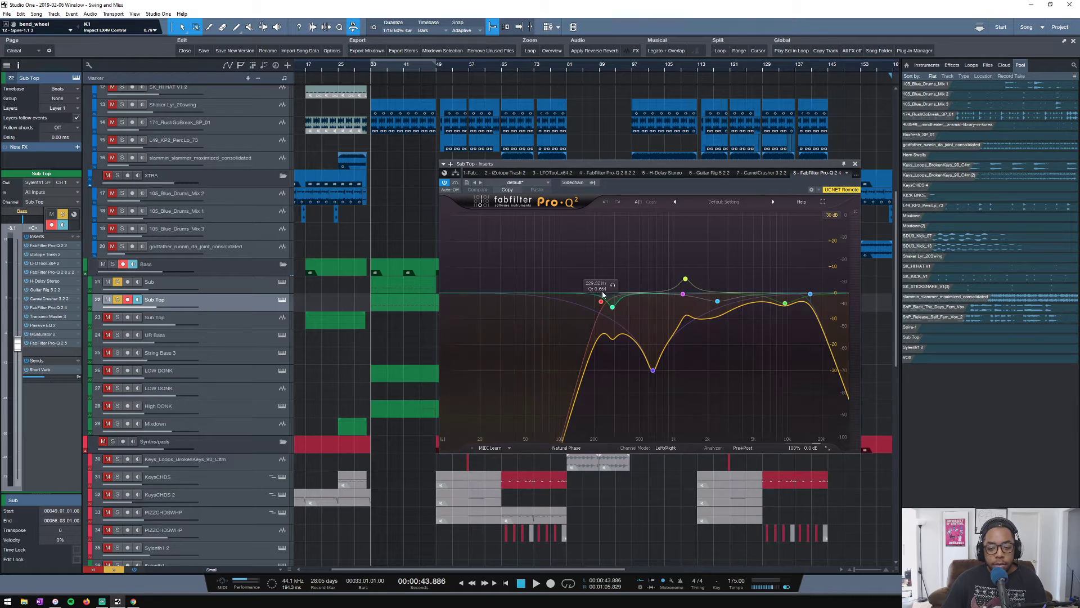
left_click(855, 163)
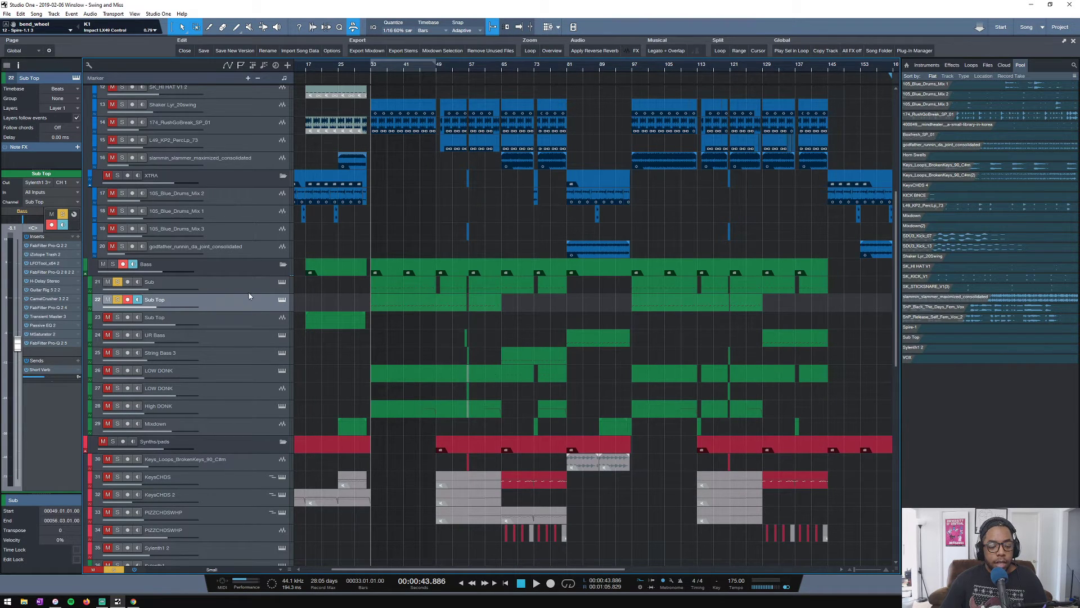
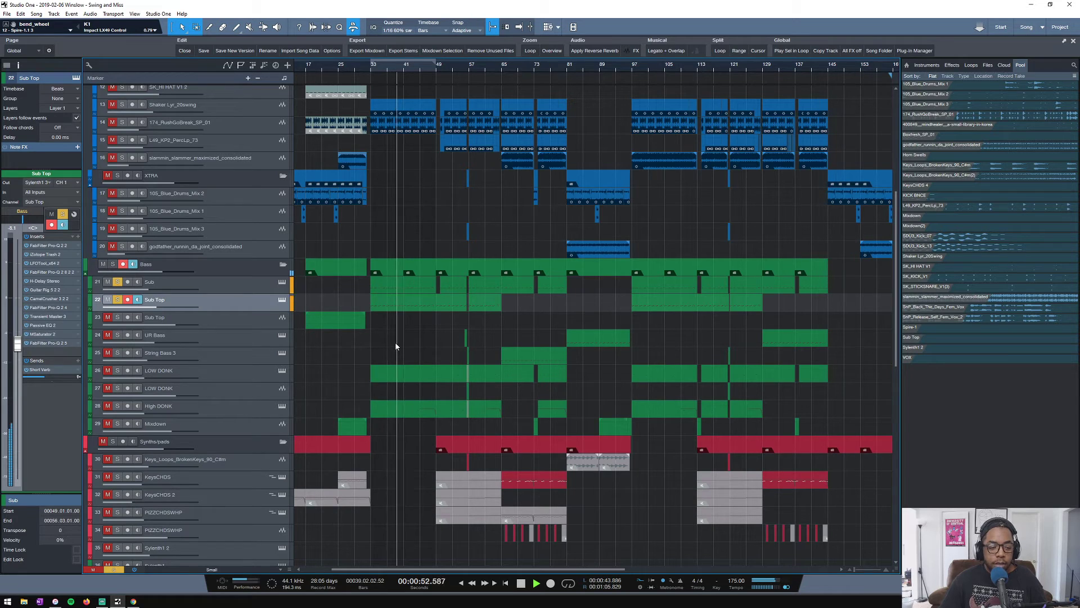
Solo the Percussion folder together with the Sub and Sub Top tracks and audition the combination from bar 33
key("space")
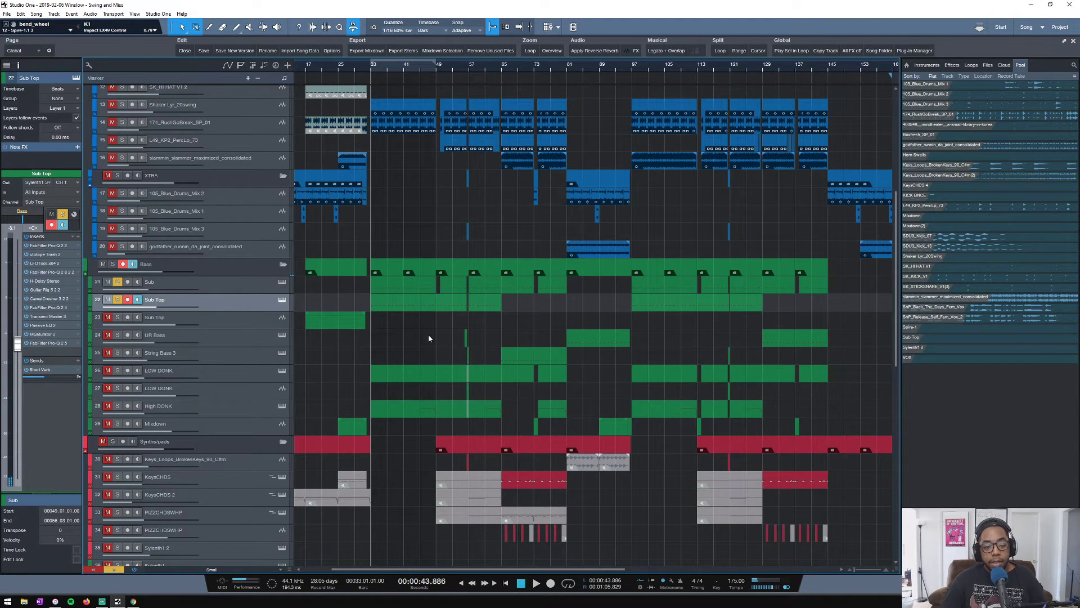
scroll(431, 279, "up", 5)
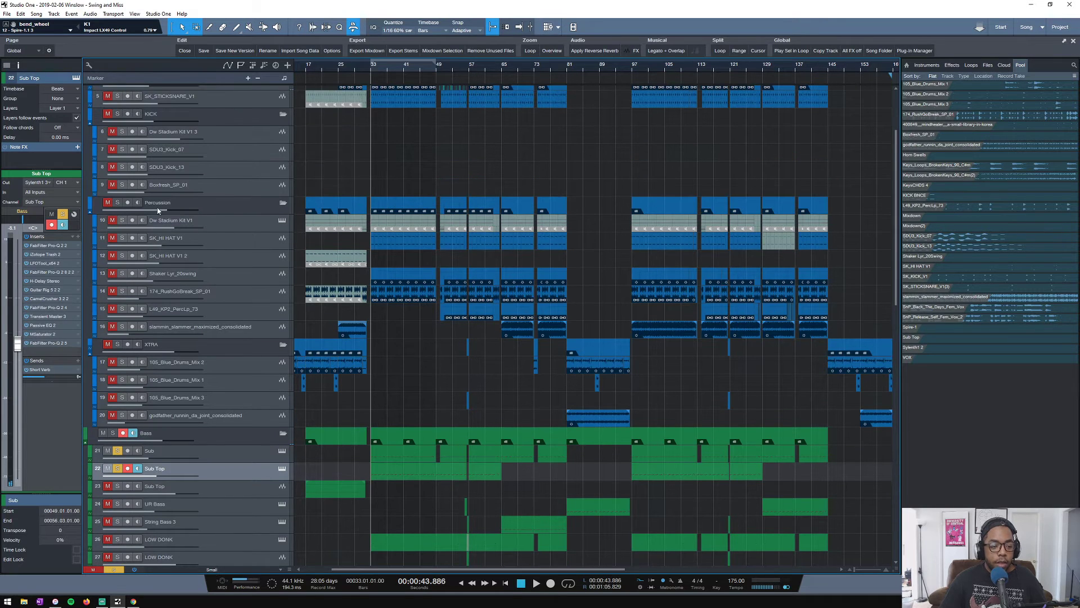
left_click(117, 202)
key("space")
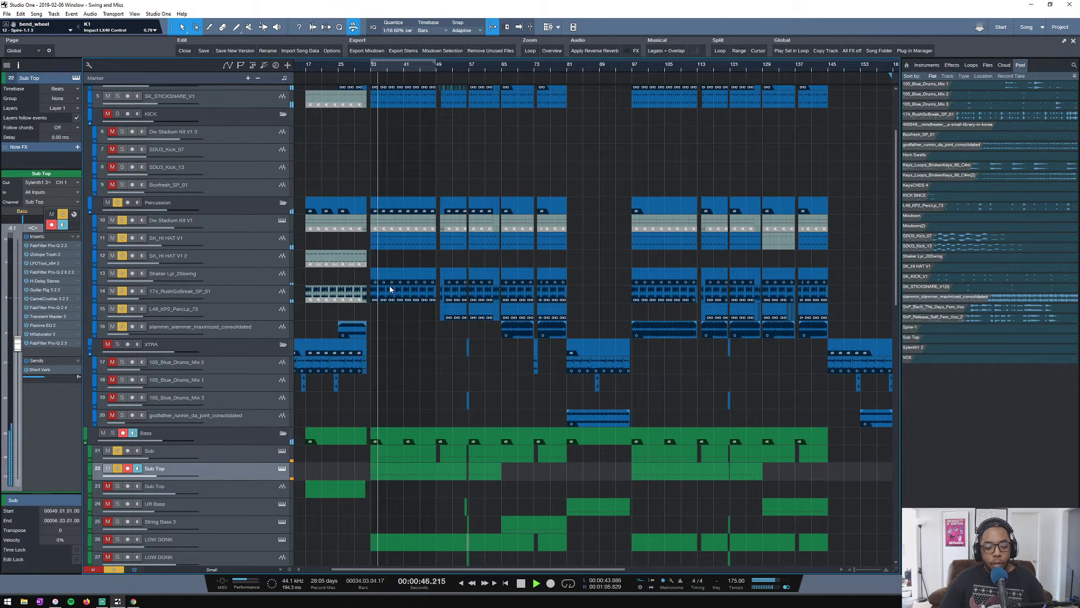
key("space")
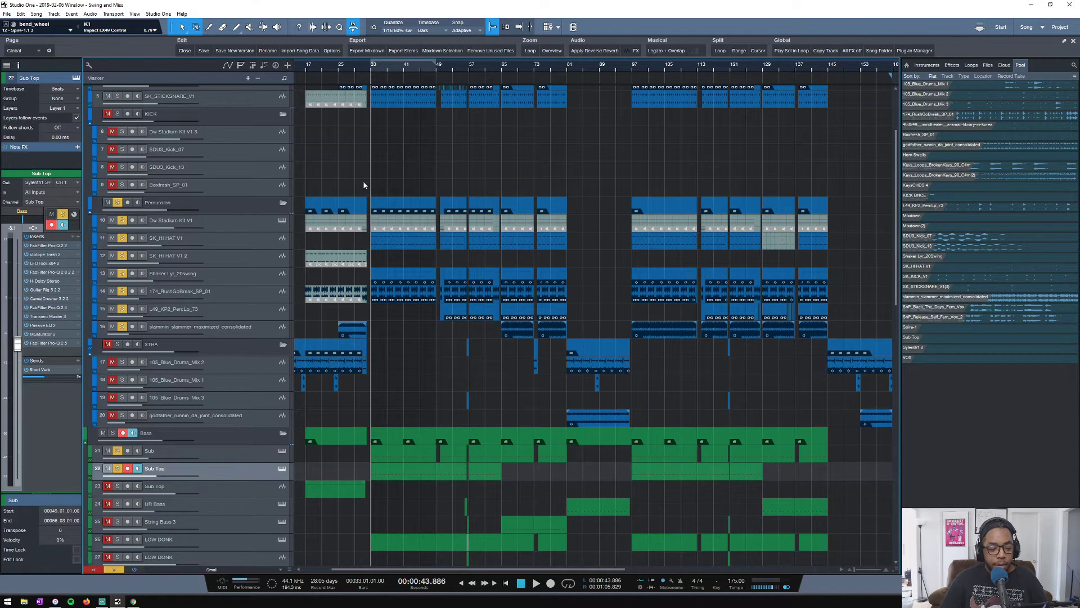
Show the whole arrangement with all tracks at once and replay the soloed percussion and sub parts briefly
scroll(388, 340, "down", 1)
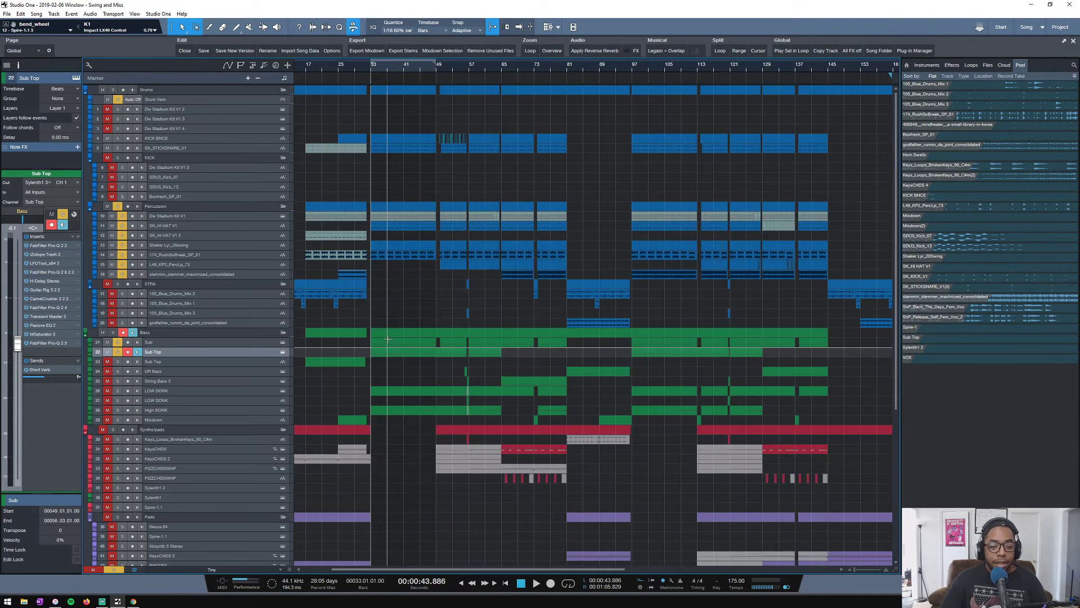
scroll(389, 341, "up", 1)
scroll(390, 341, "down", 1)
scroll(390, 341, "down", 1)
scroll(391, 341, "up", 2)
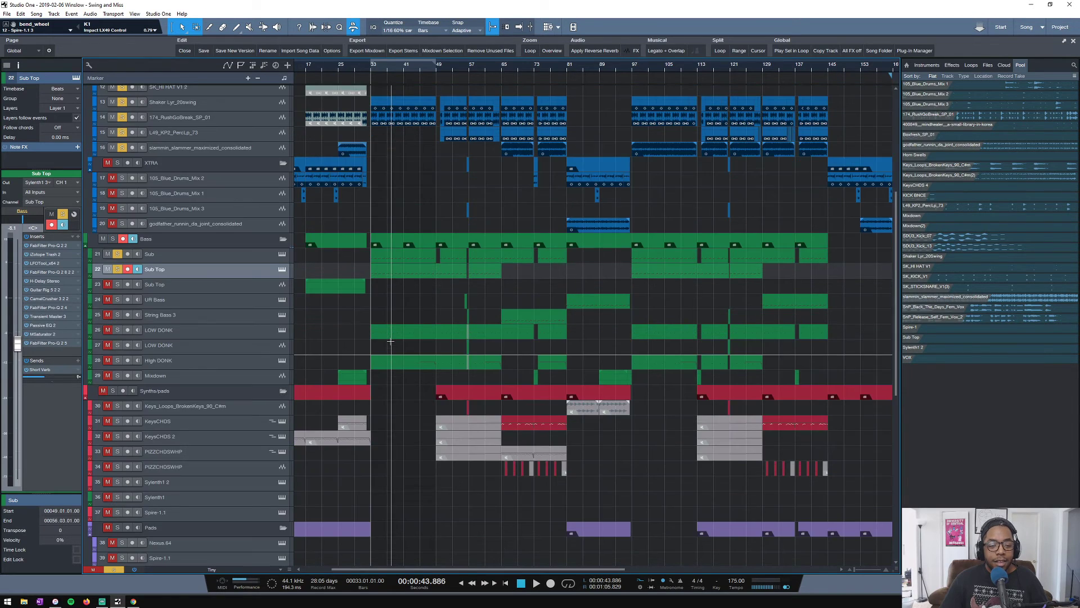
scroll(407, 171, "up", 5)
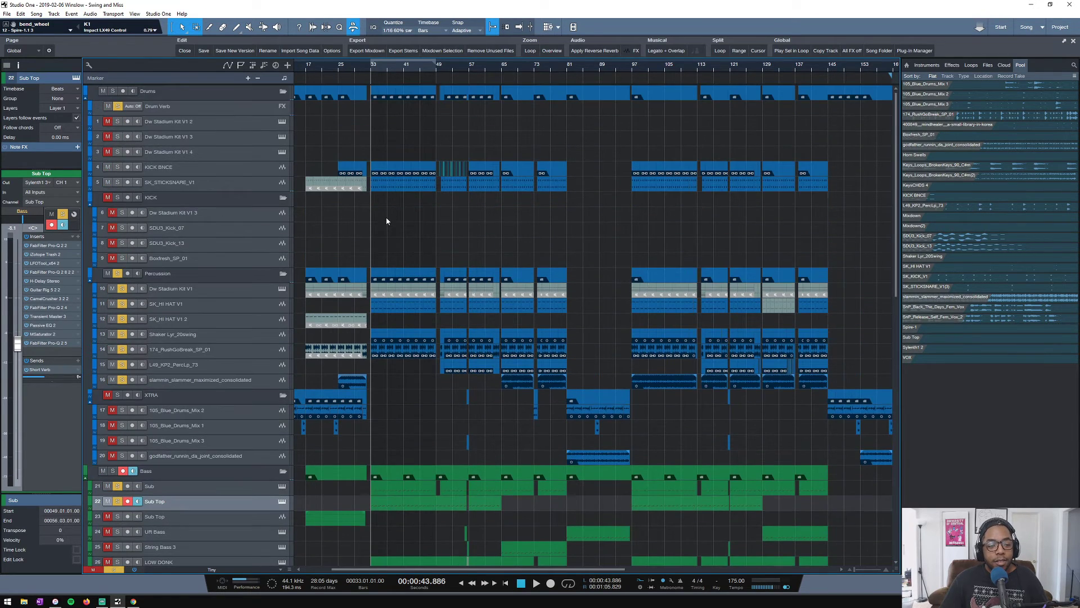
scroll(386, 221, "down", 1)
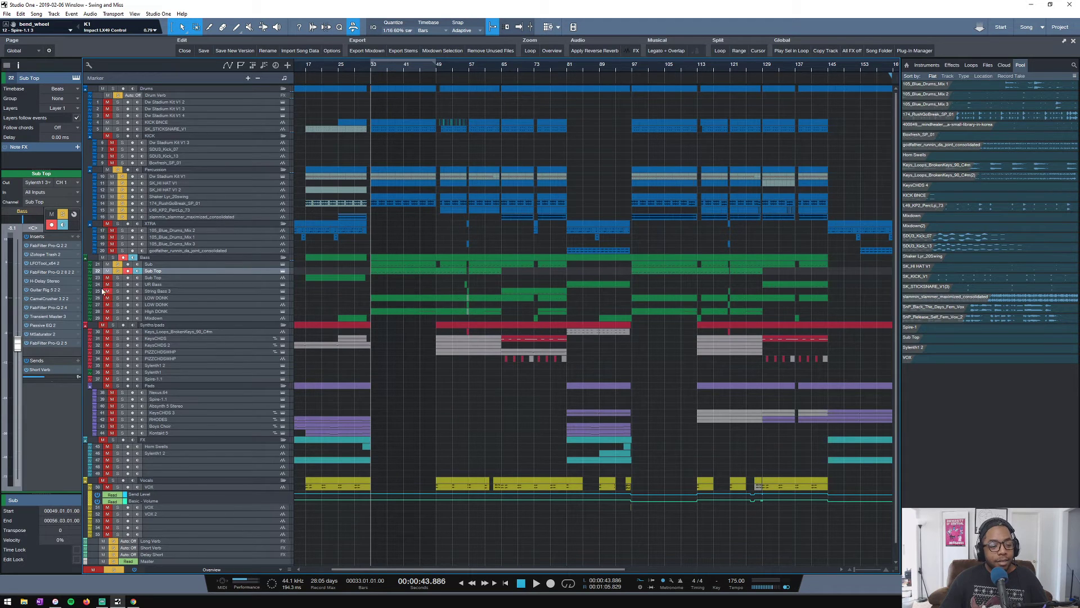
key("space")
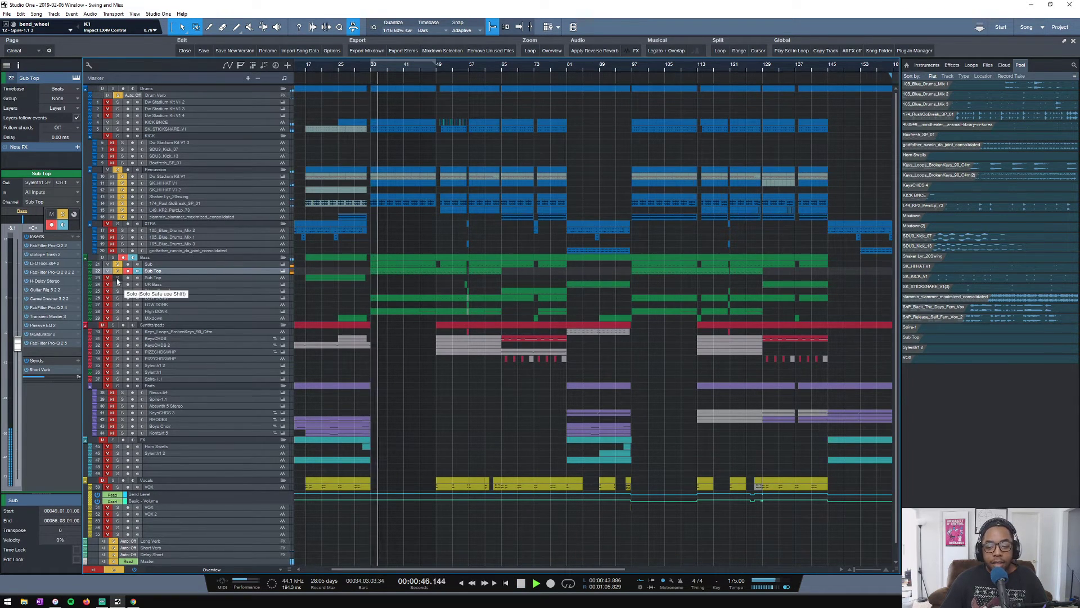
key("space")
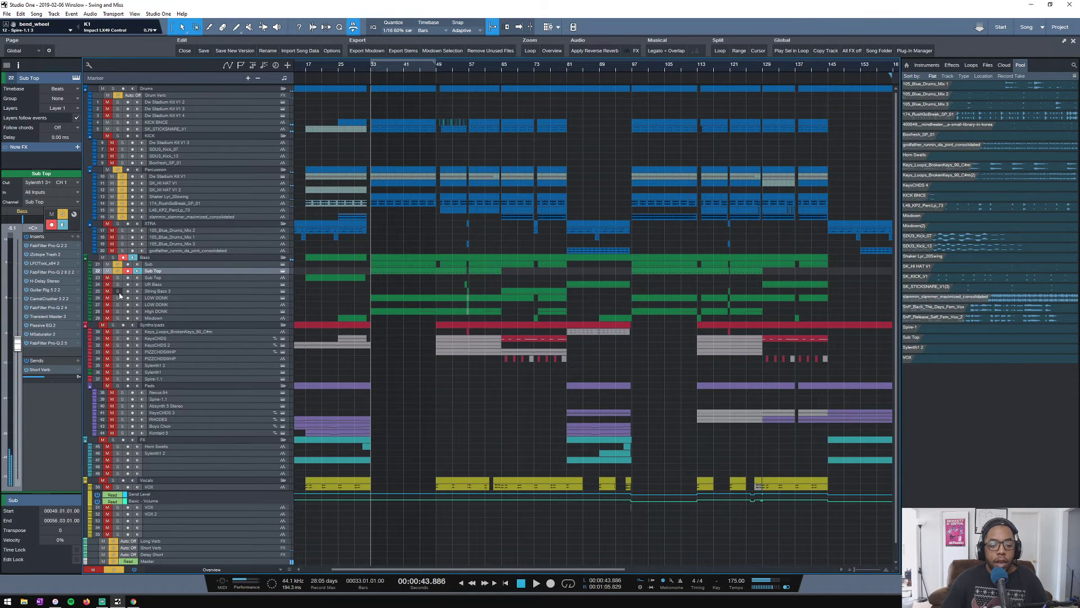
Add both LOW DONK tracks, High DONK and Mixdown to the soloed bass tracks
left_click(118, 272)
left_click(118, 264)
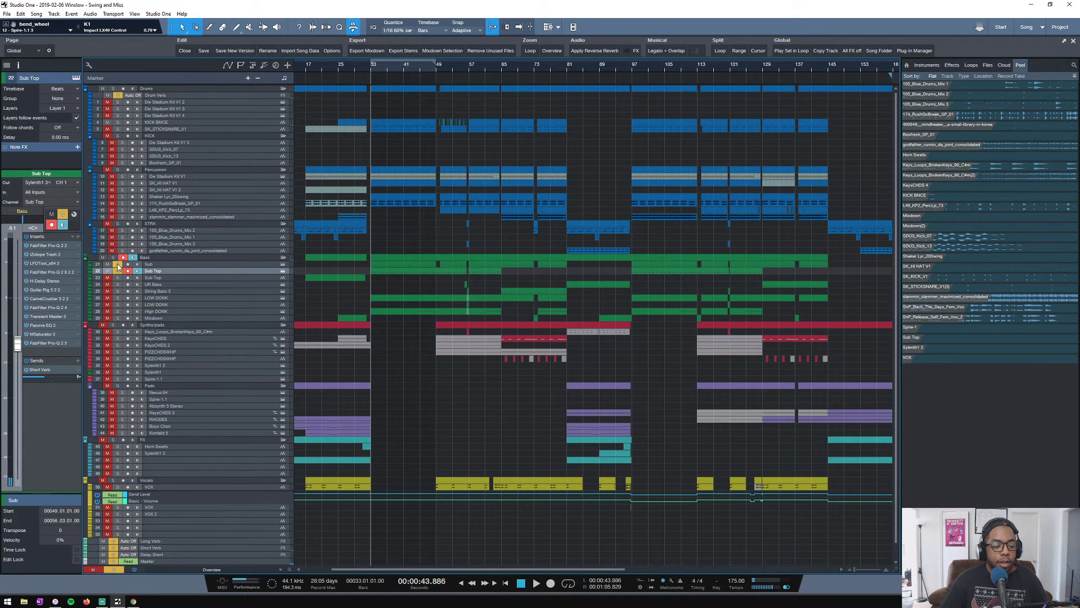
left_click(118, 298)
left_click(118, 305)
left_click(117, 312)
left_click(118, 318)
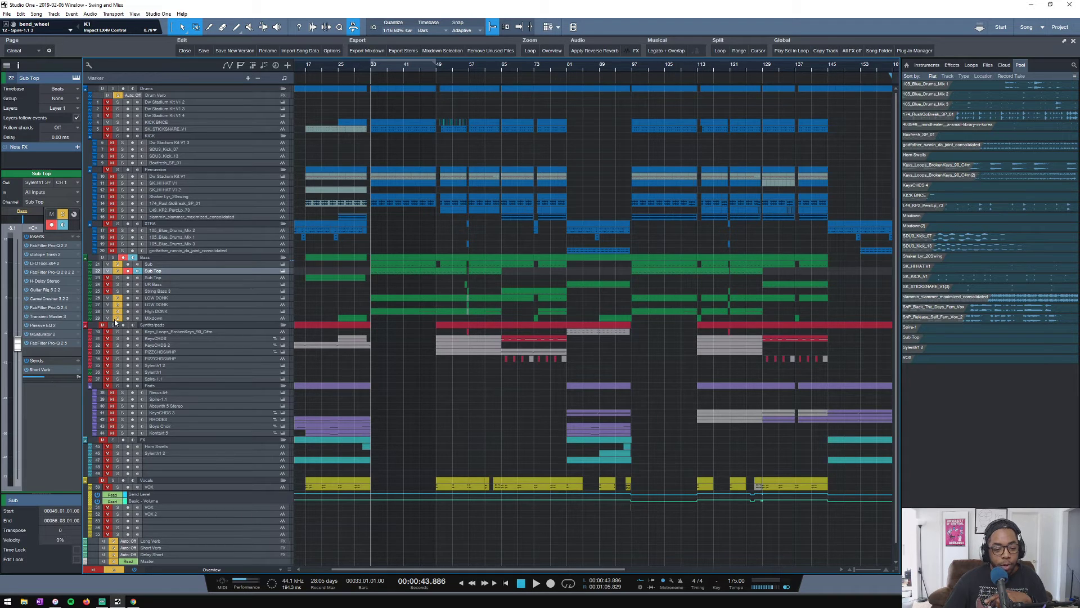
Solo the LOW DONK instrument track exclusively, play it from bar 33 and add High DONK to the solo
key("e")
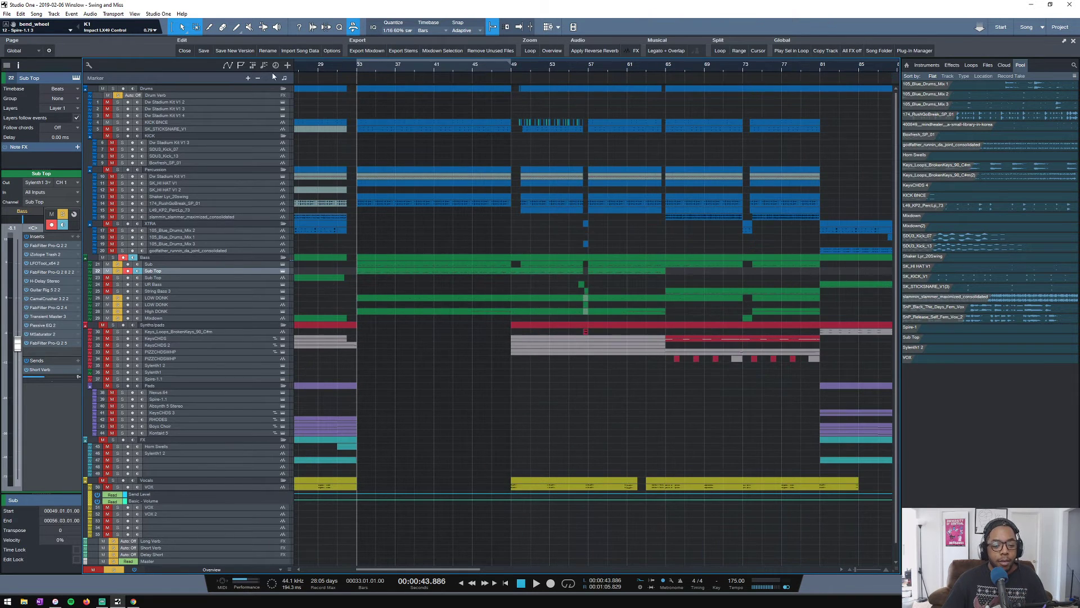
left_click(117, 298, "alt")
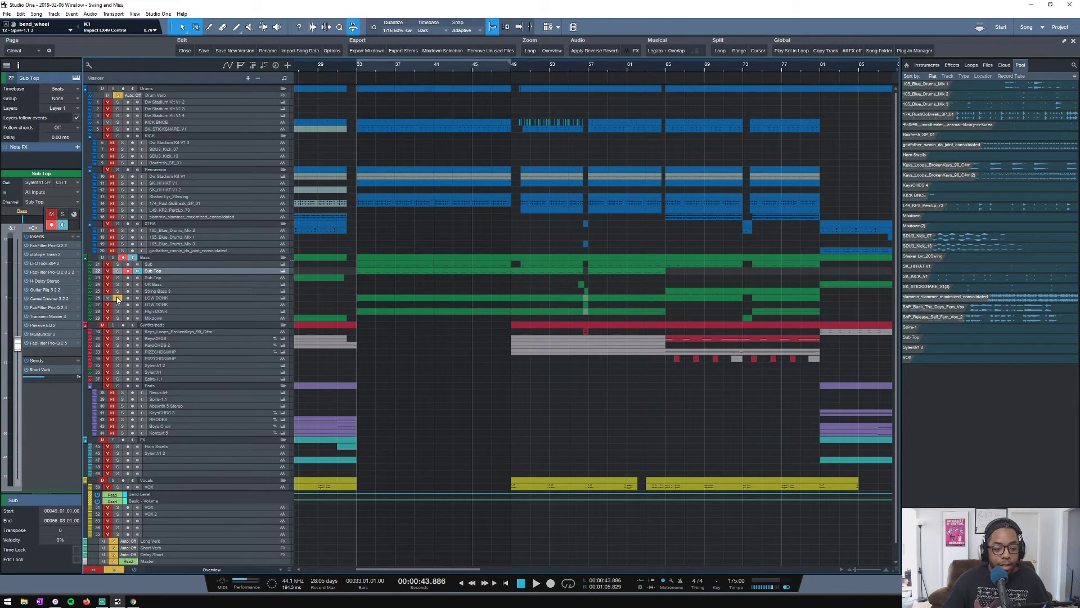
key("space")
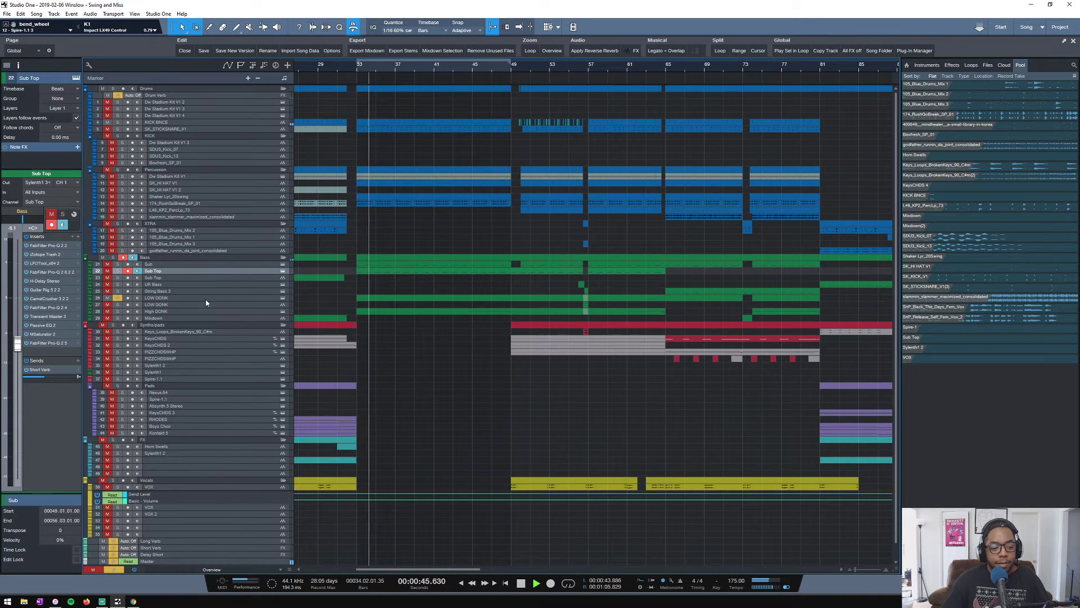
left_click(118, 312)
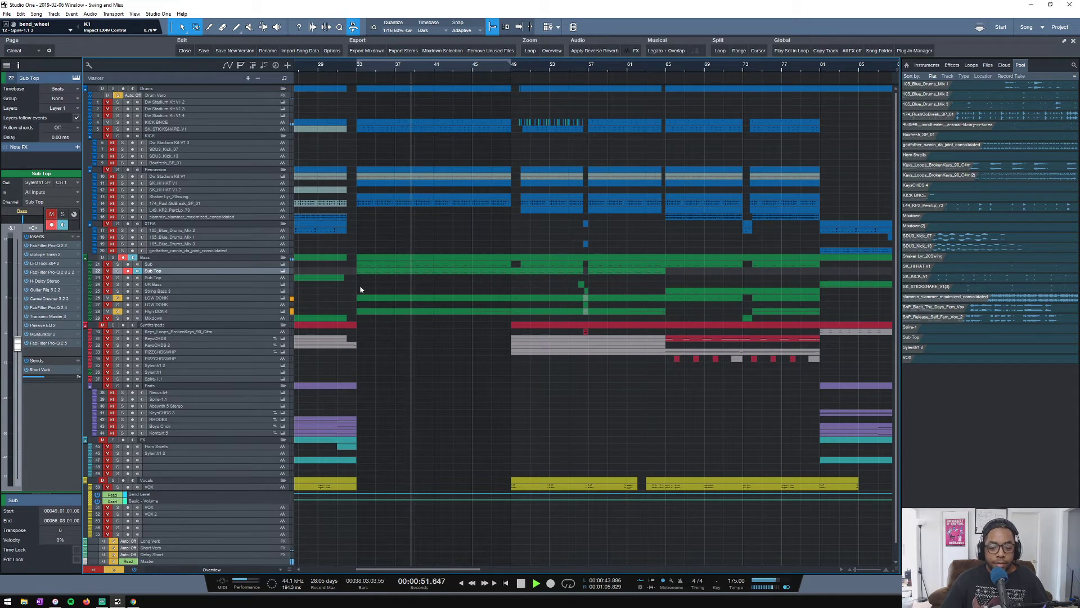
Stop playback and view the channel settings and inserts of the LOW DONK instrument and High DONK tracks
key("shift+e")
key("space")
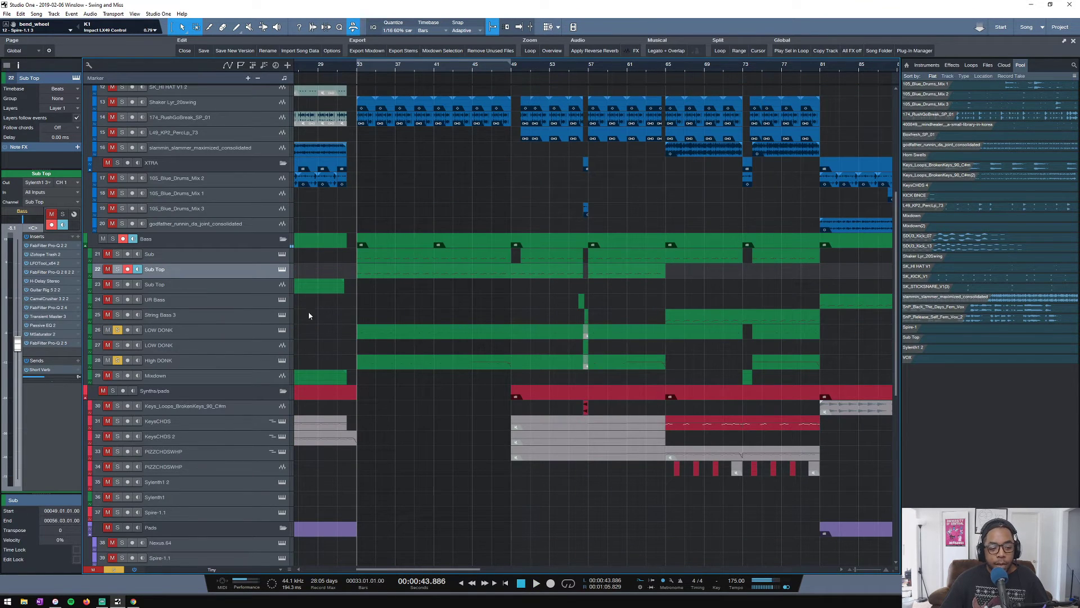
left_click(224, 333)
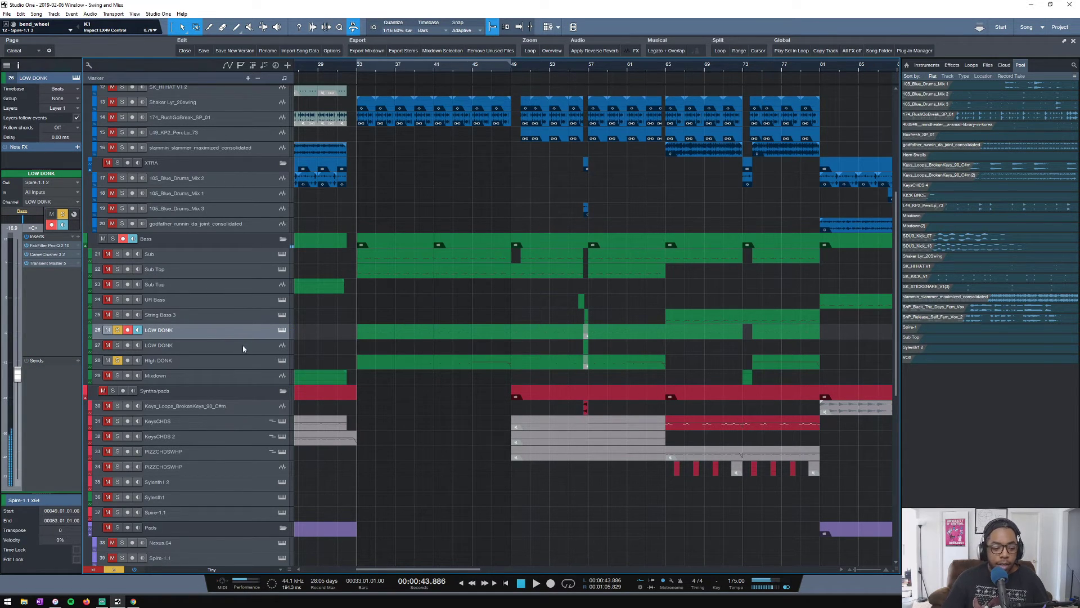
left_click(236, 364)
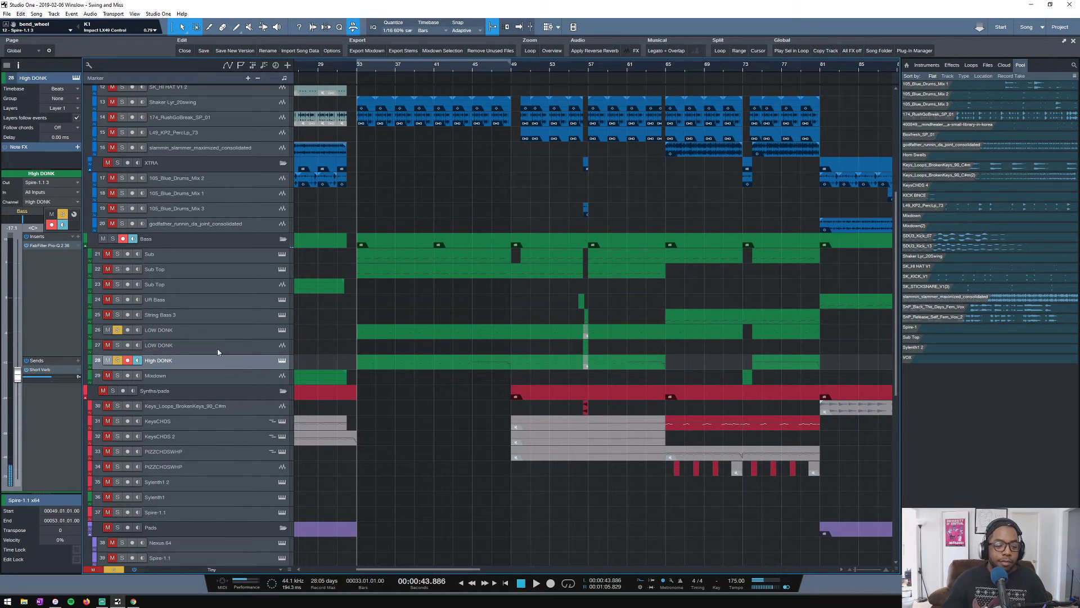
Solo the entire Bass folder and audition it from bar 33
left_click(109, 238)
key("space")
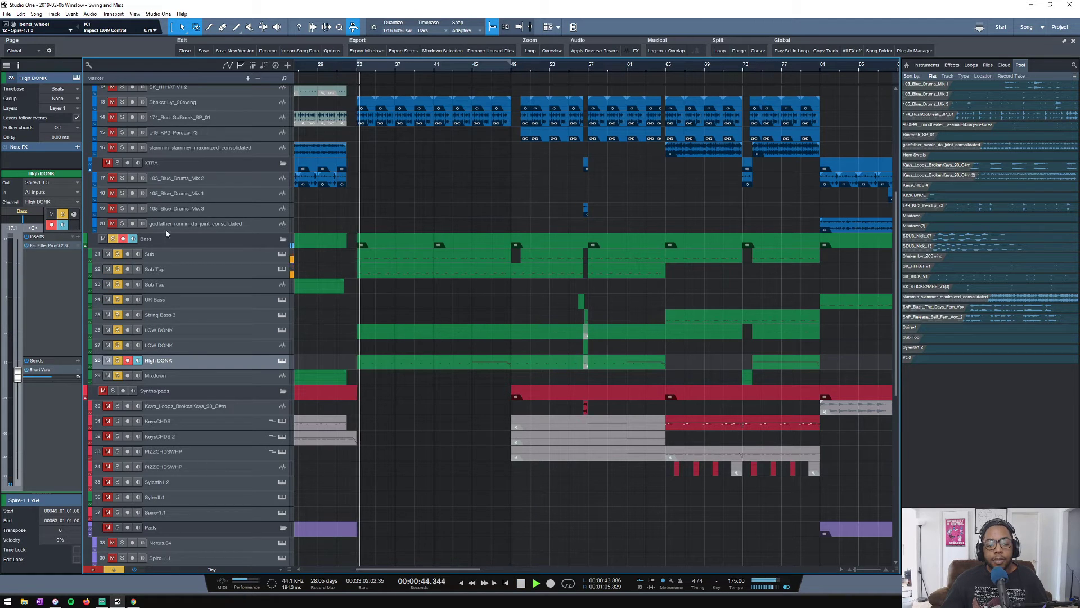
scroll(391, 69, "down", 2)
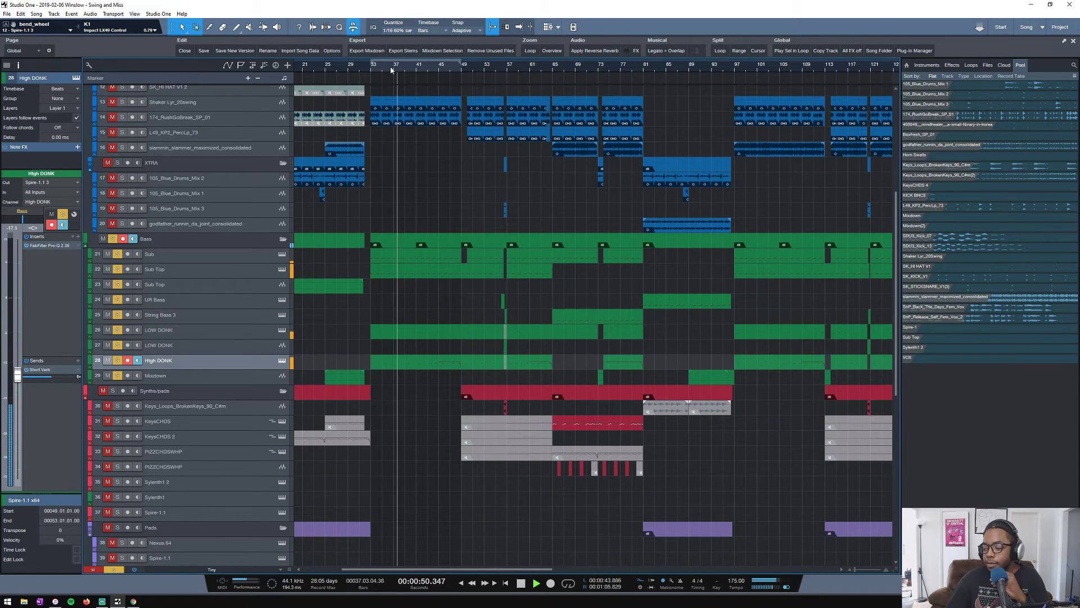
scroll(391, 69, "down", 2)
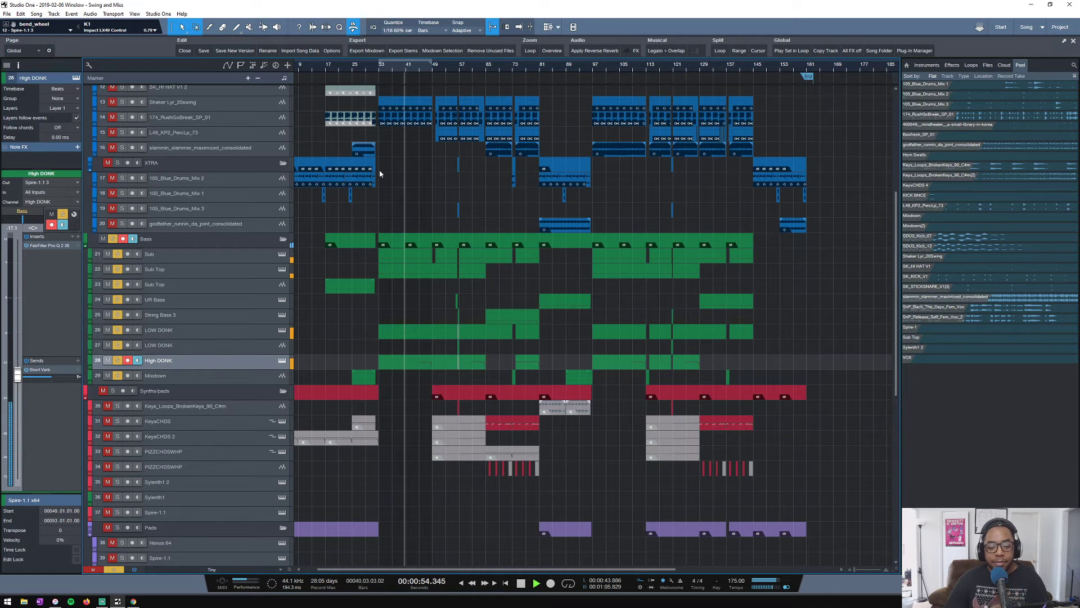
key("space")
Play the soloed bass section from bar 97 while inspecting the Sub Top track's FabFilter Pro-Q 2 5 insert
scroll(745, 72, "up", 3)
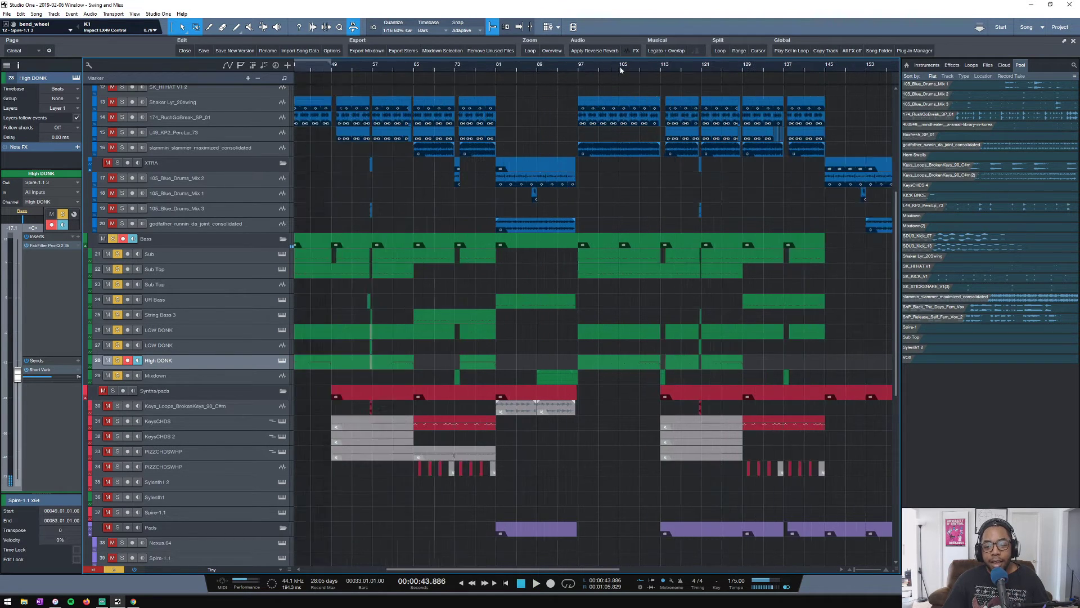
left_click(552, 69)
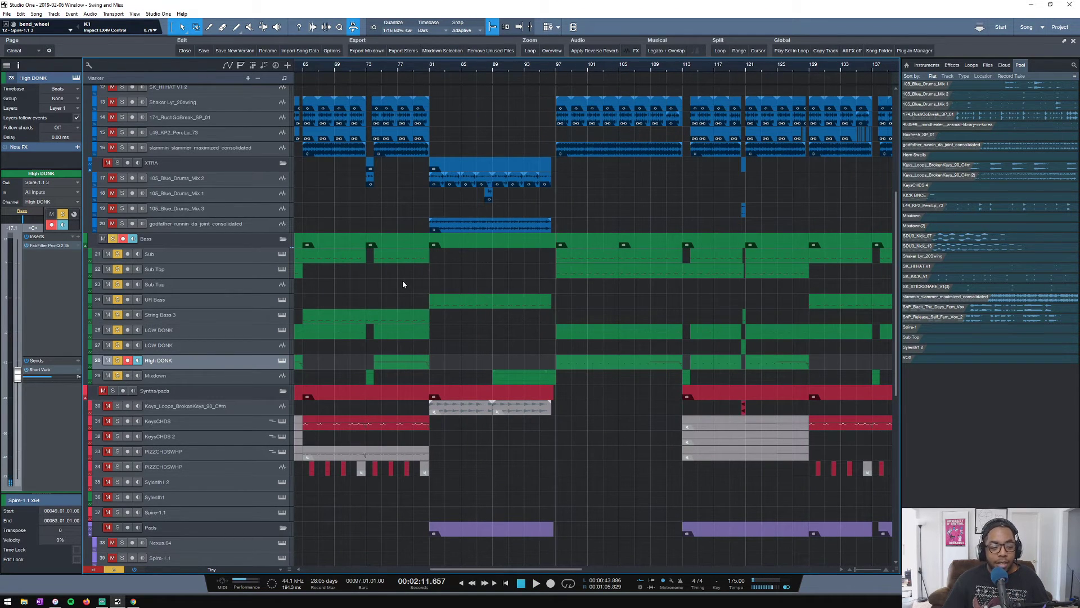
key("space")
left_click(207, 269)
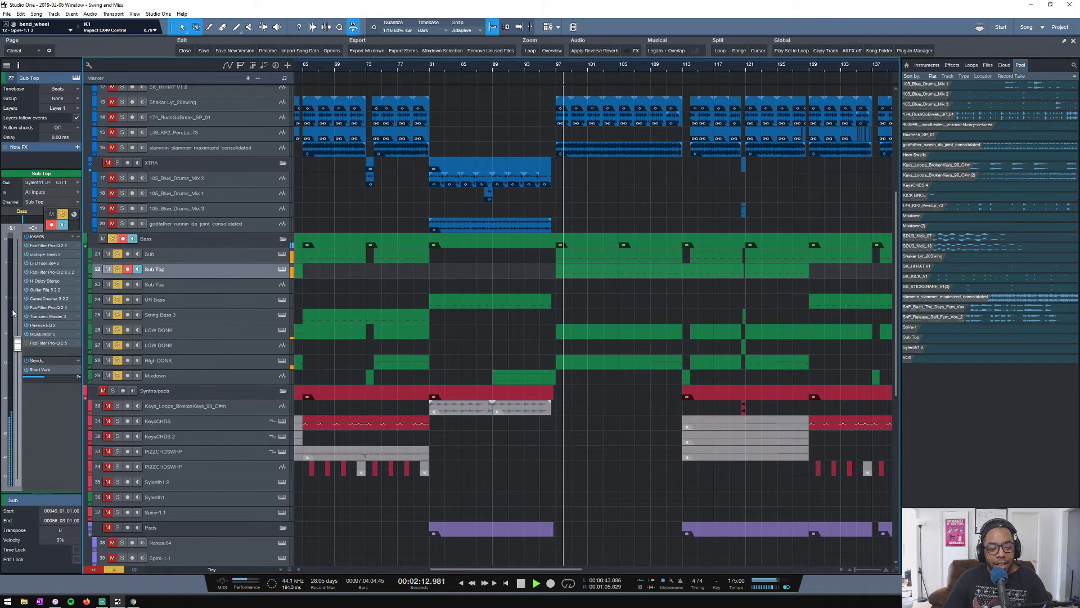
double_click(35, 342)
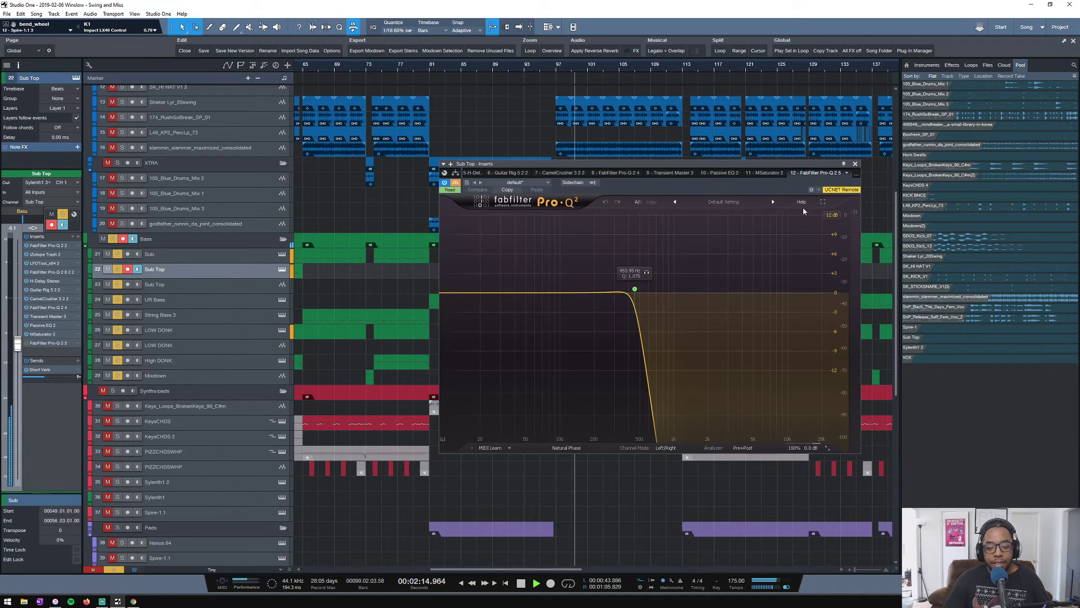
left_click(855, 164)
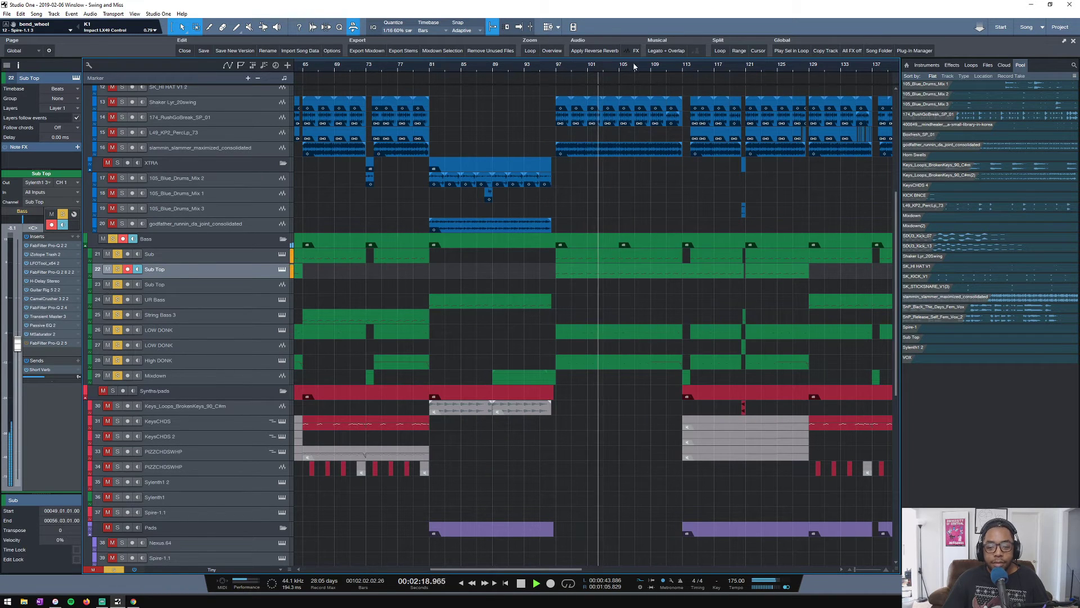
scroll(656, 70, "down", 3)
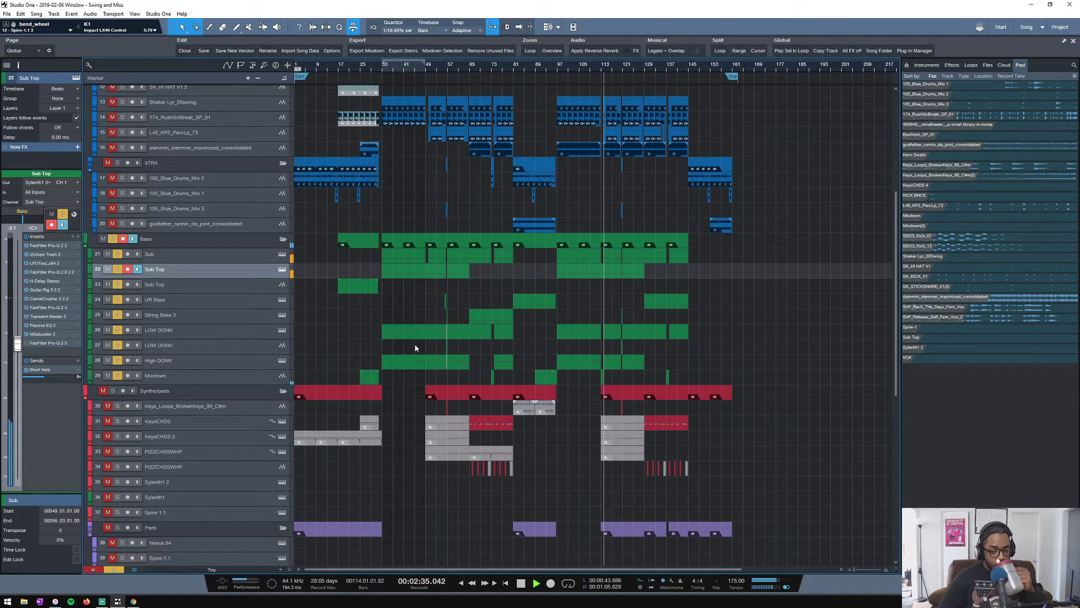
key("space")
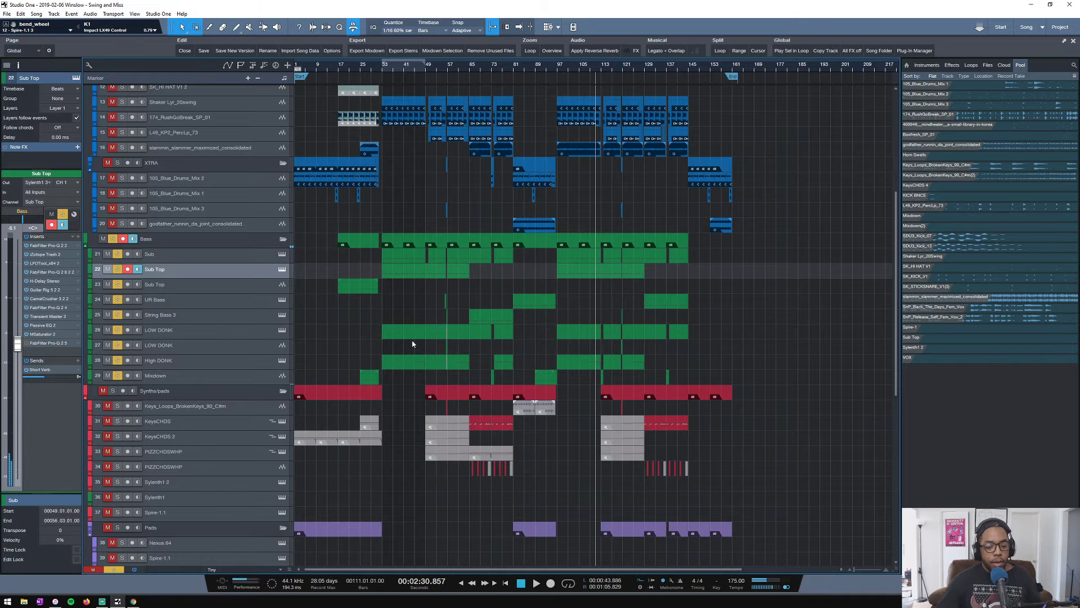
Select the Bass folder track to view its inserts and move the playback position to bar 33
scroll(386, 69, "up", 5)
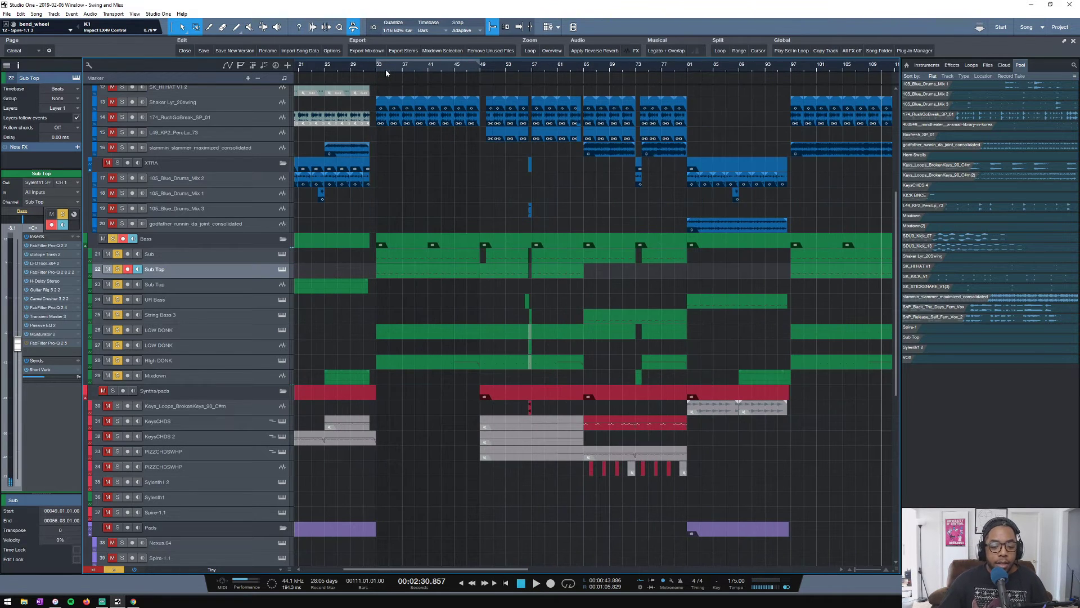
scroll(386, 69, "down", 3)
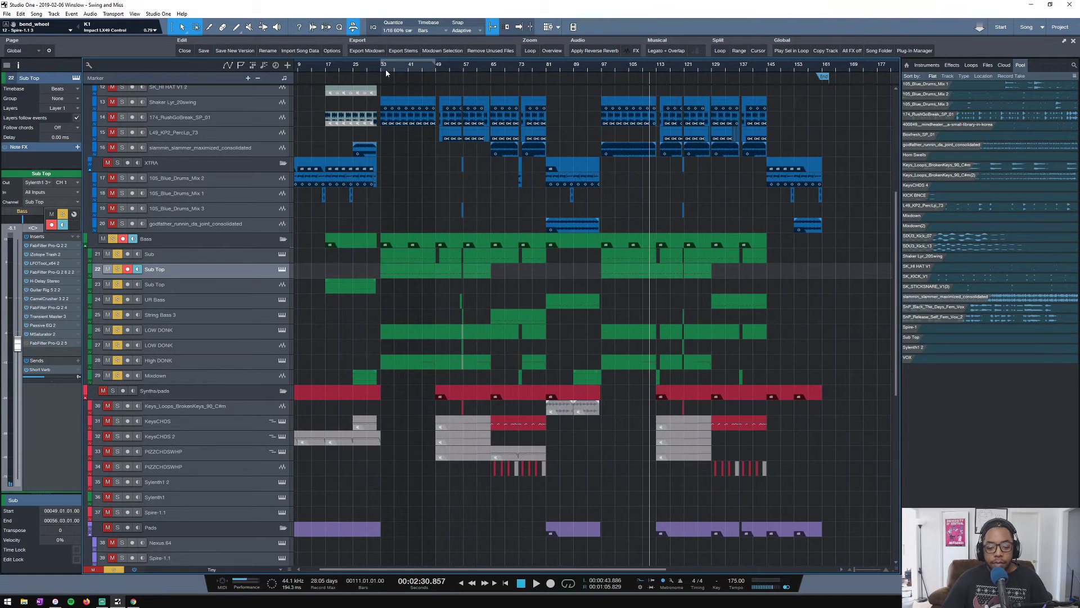
left_click(201, 244)
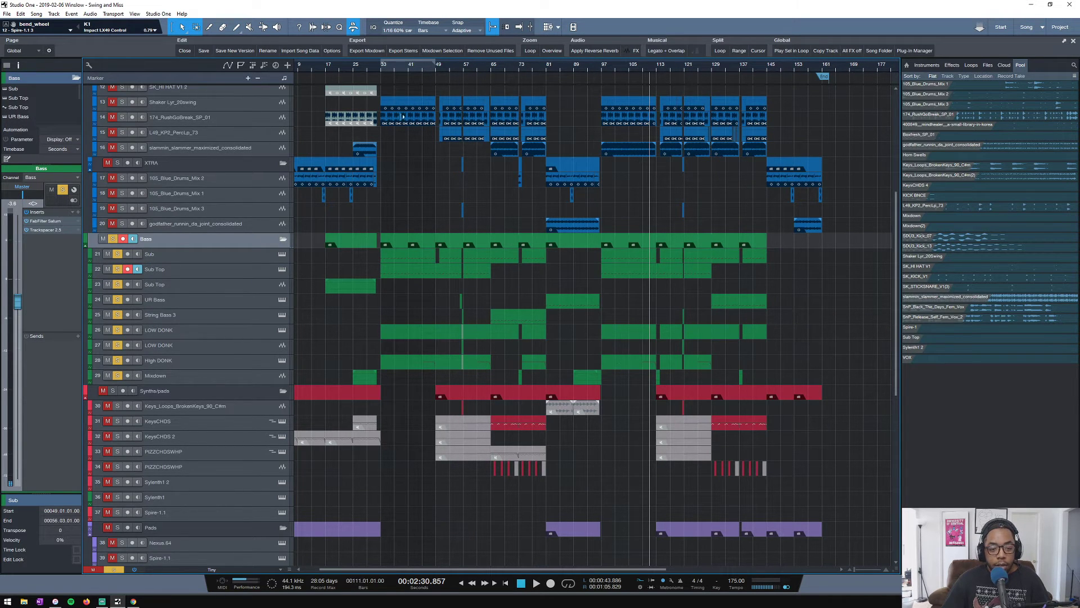
scroll(378, 66, "up", 6)
left_click(387, 68)
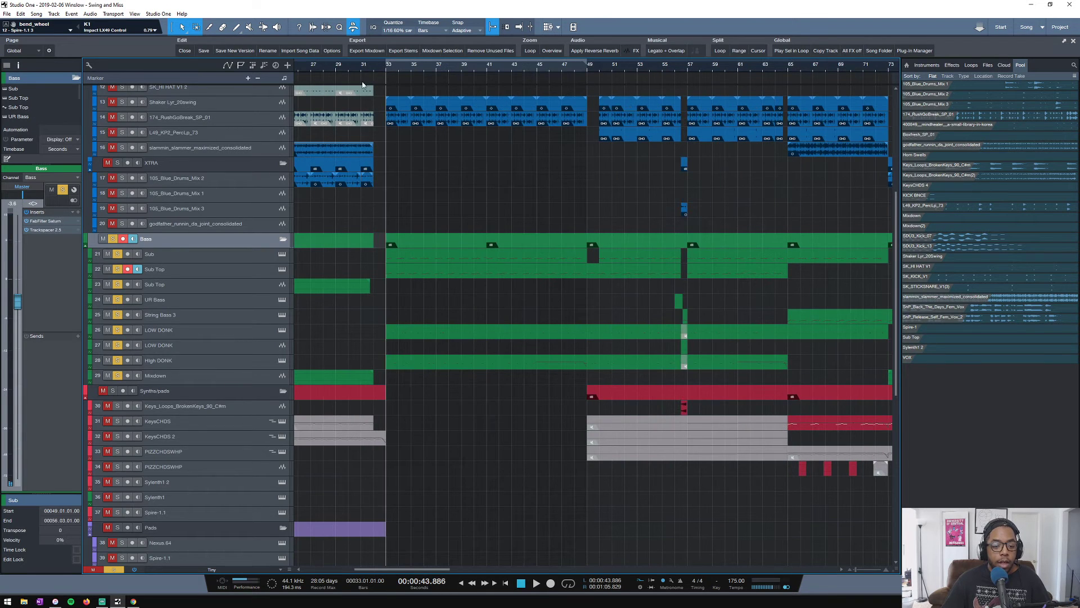
Solo the Sub track exclusively, select it and briefly audition it from bar 33
left_click(117, 255, "alt")
key("space")
left_click(179, 259)
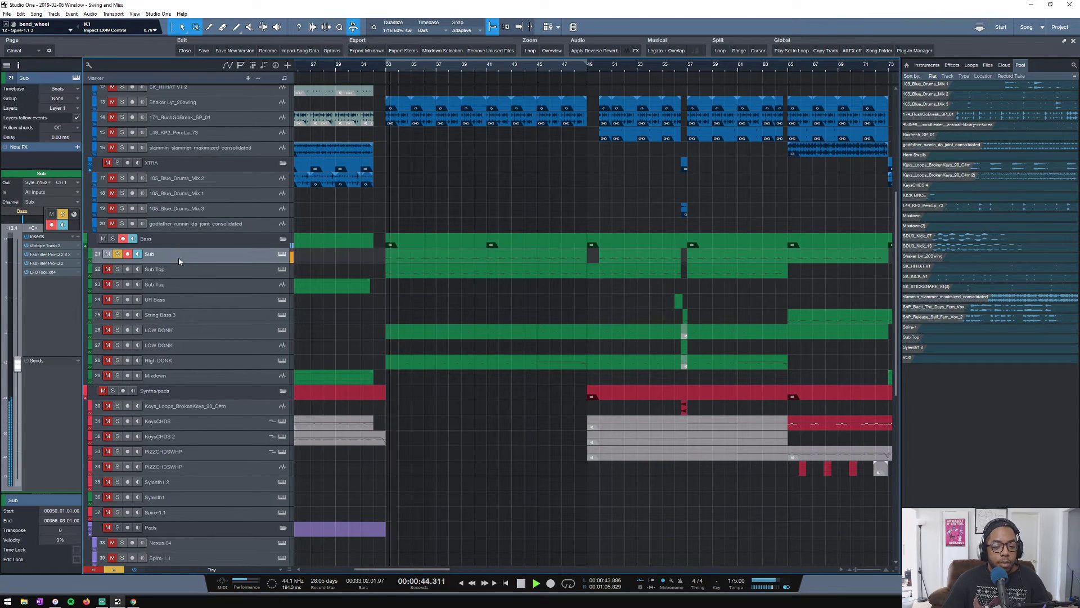
key("space")
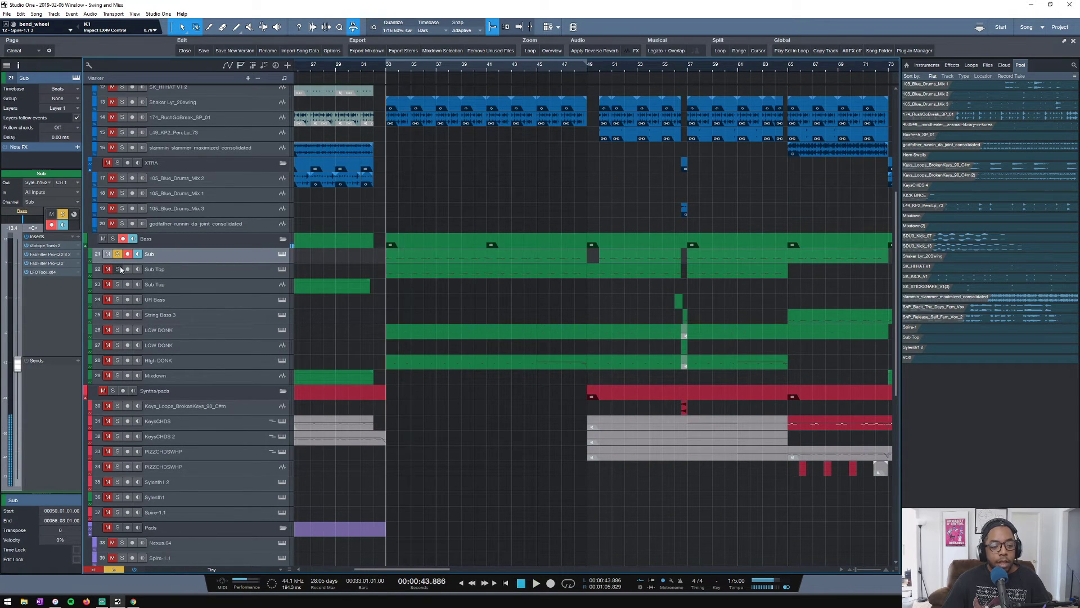
Solo the Sub Top track exclusively, select it and enable looping over bars 33 to 49
left_click(117, 269, "alt")
left_click(195, 275)
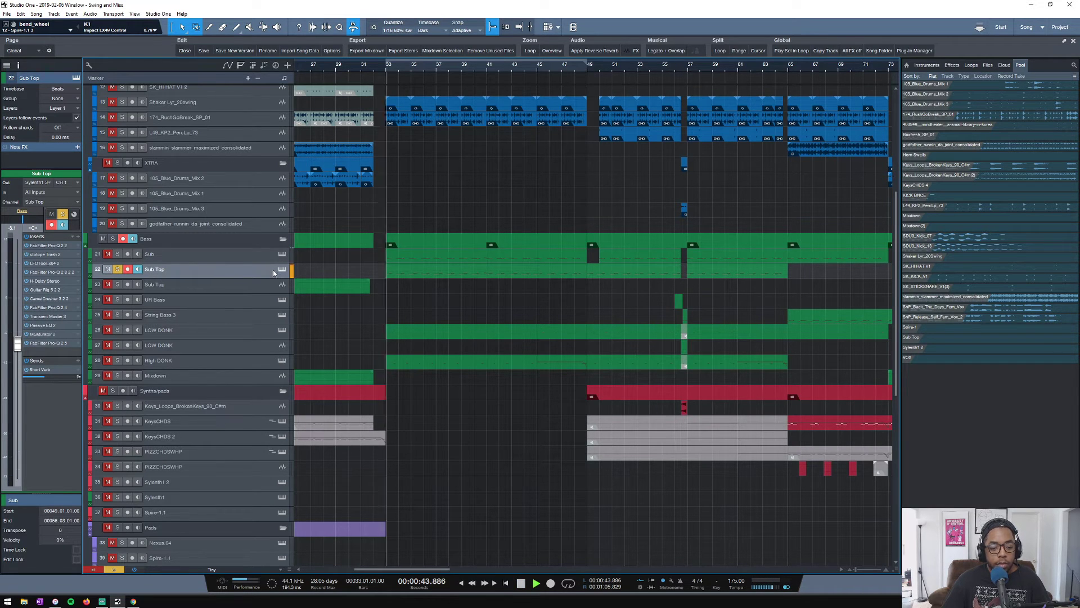
key("space")
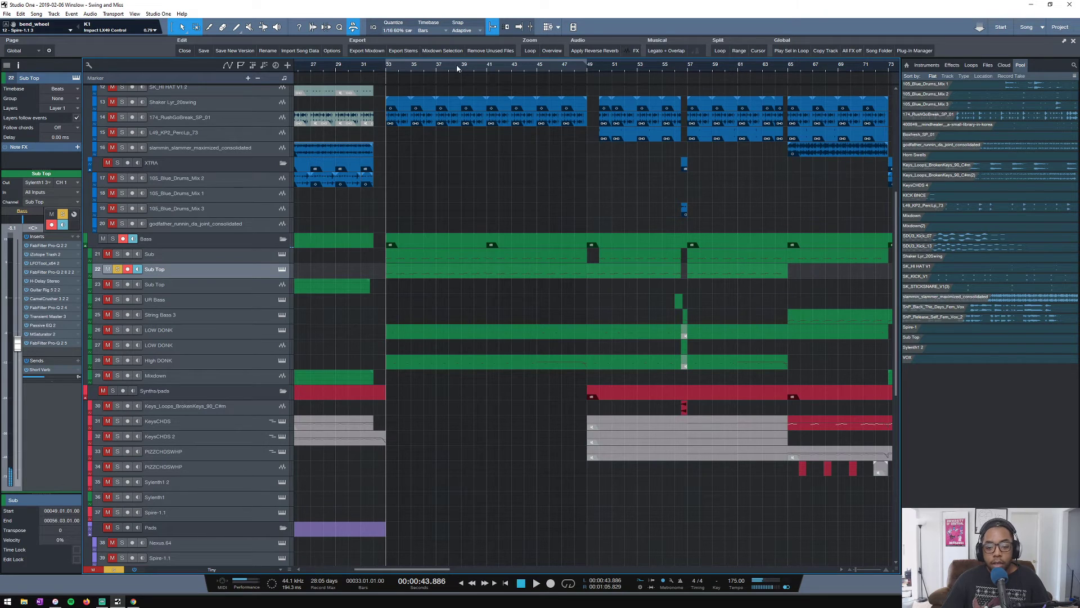
left_click(457, 63)
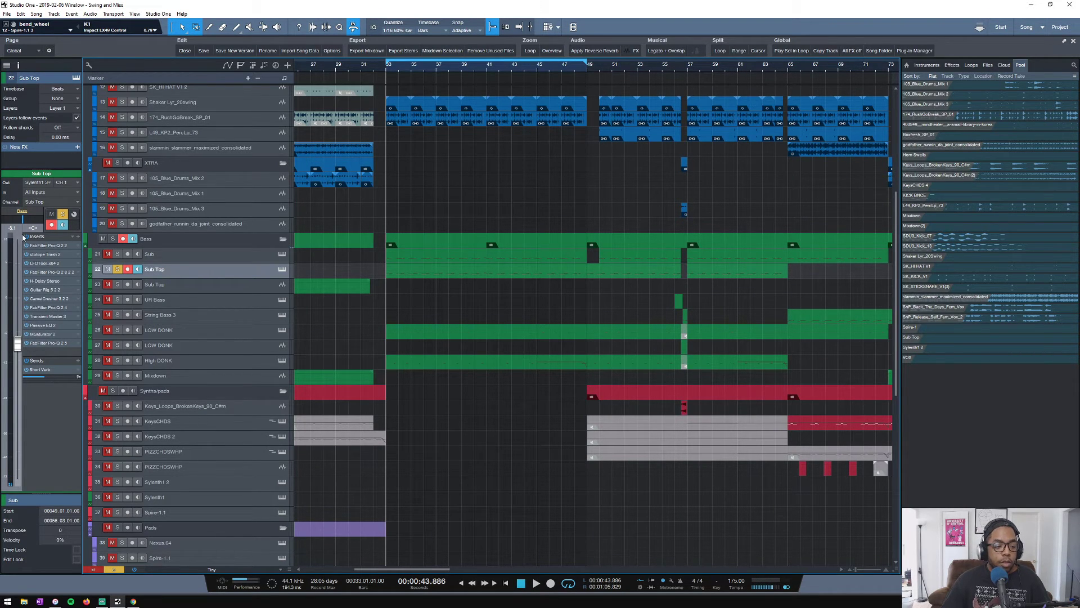
Audition the looped Sub Top part while inspecting its Sylenth1 instrument, and close the instrument window
key("space")
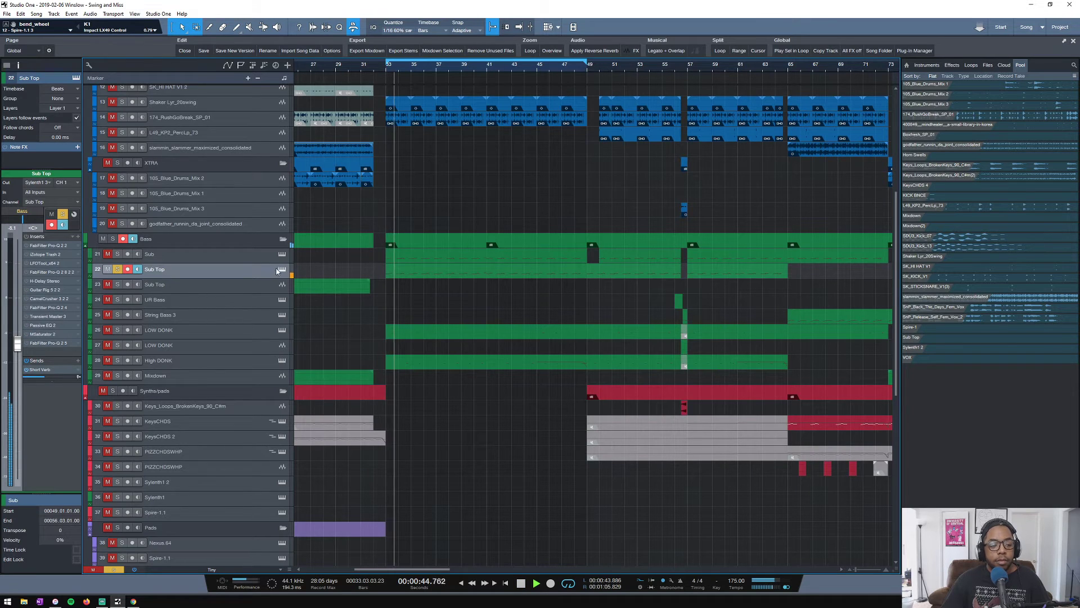
left_click(282, 271)
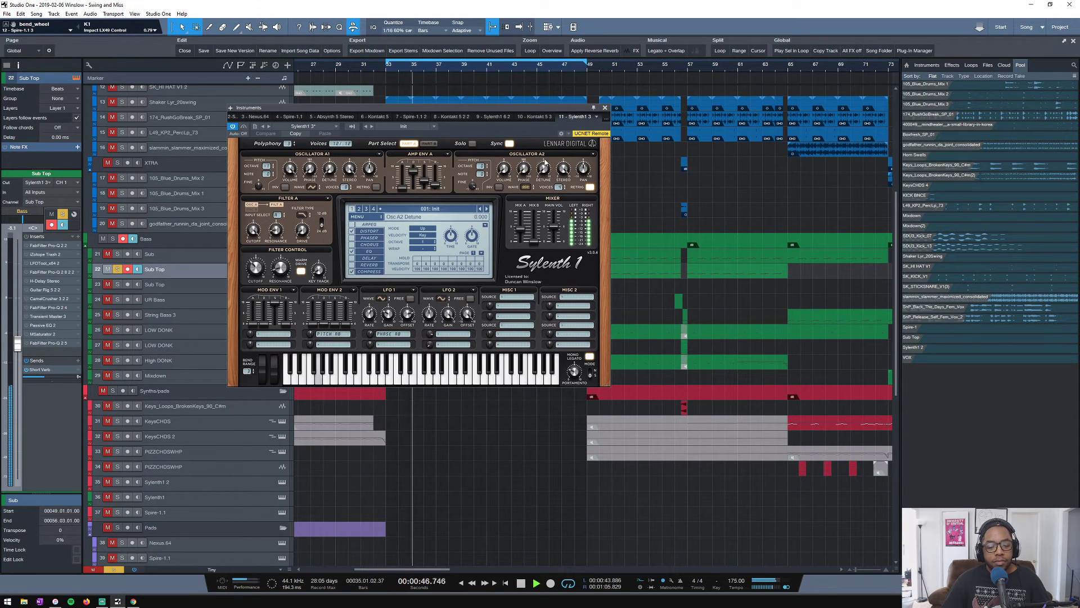
key("space")
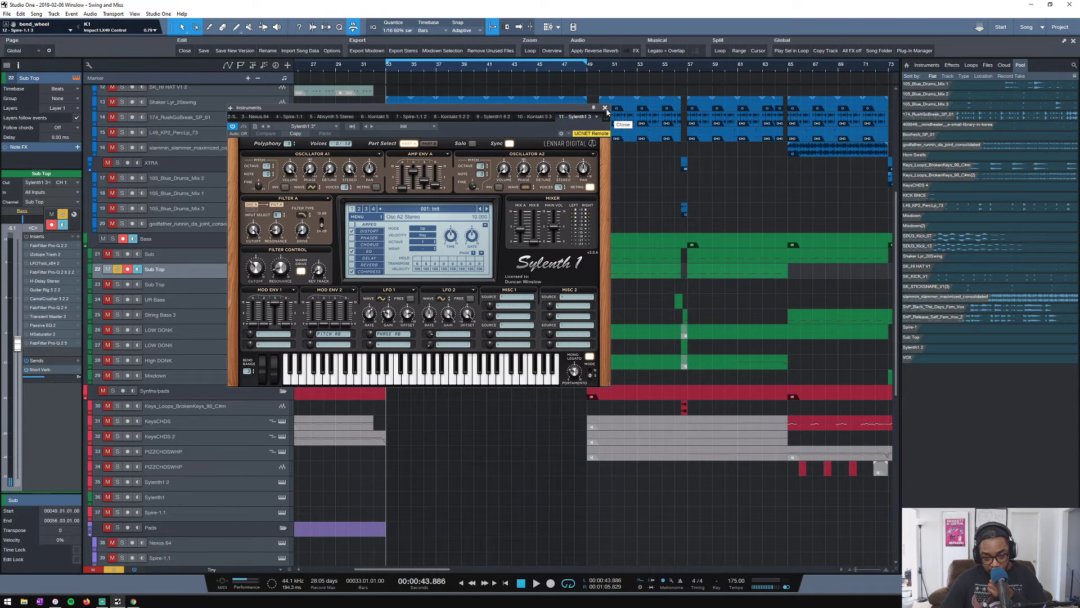
left_click(605, 108)
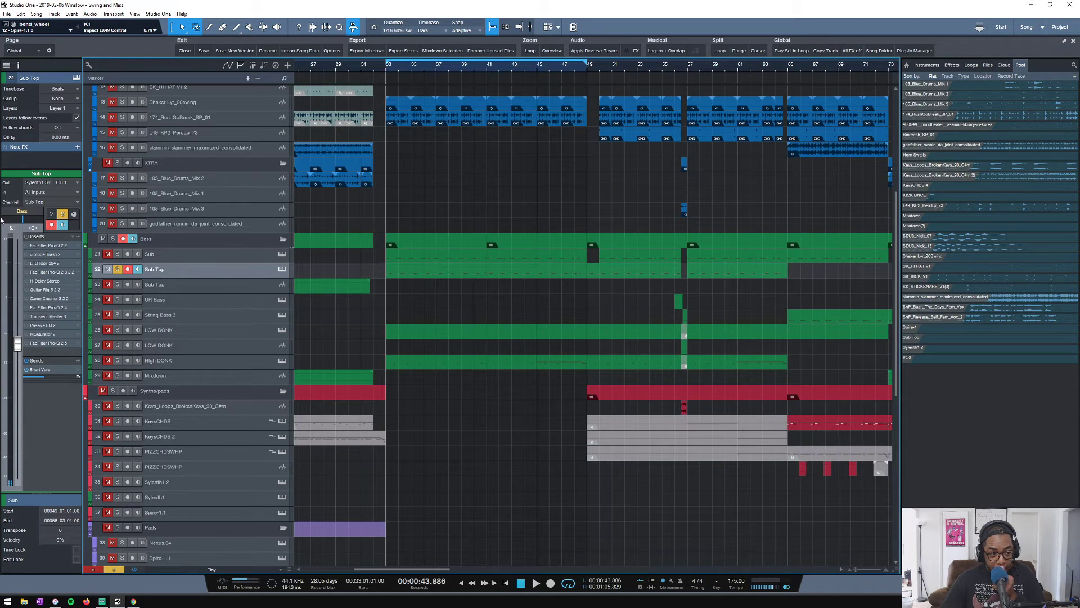
Open Sub Top's first FabFilter Pro-Q 2 insert and audition the loop with it, adding the iZotope Trash 2 insert
double_click(35, 246)
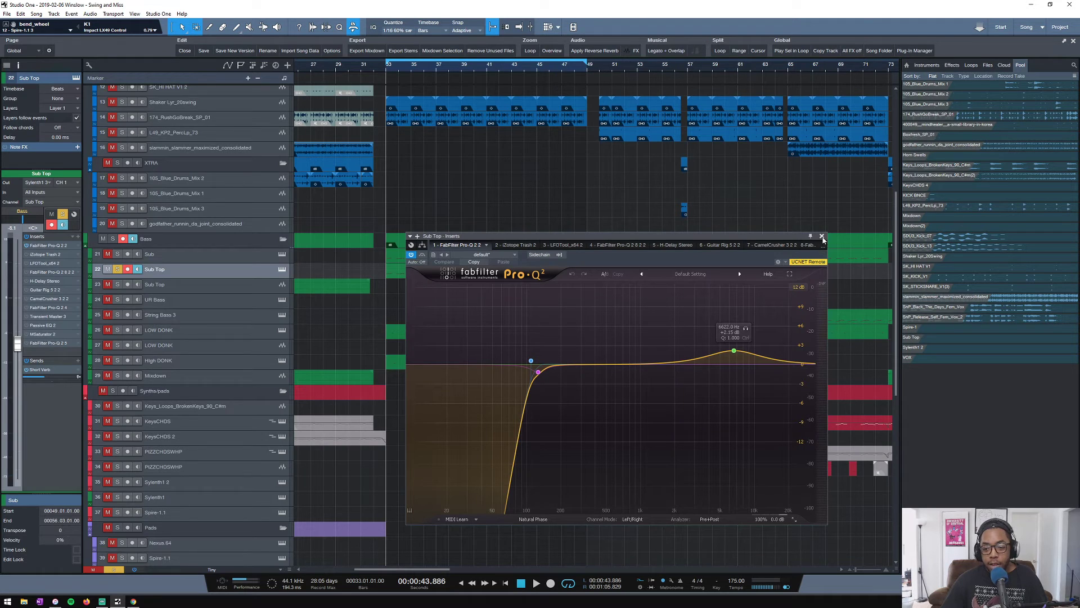
key("space")
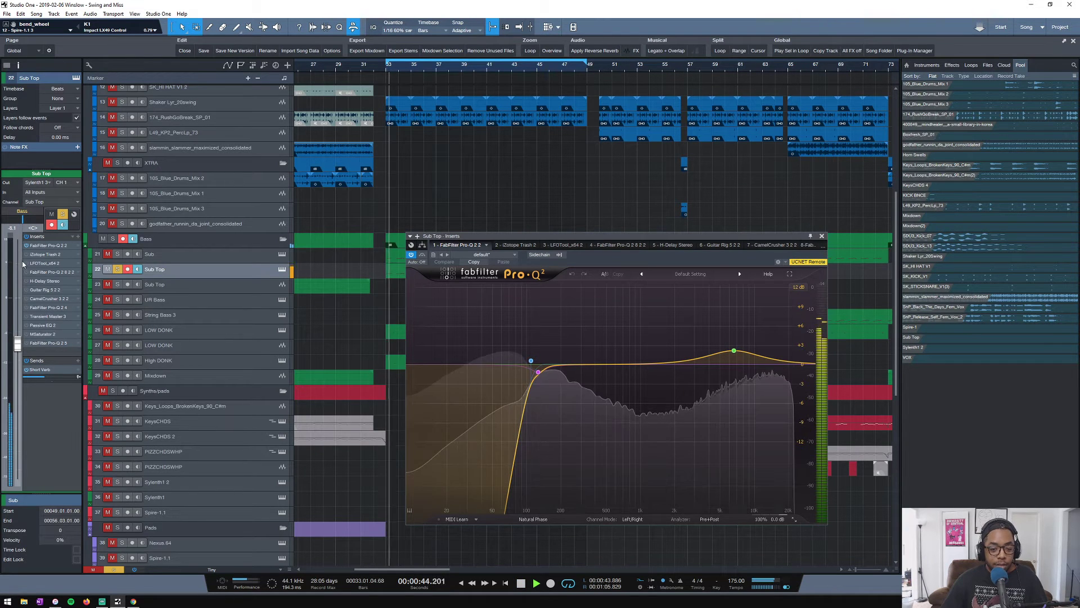
left_click(526, 246)
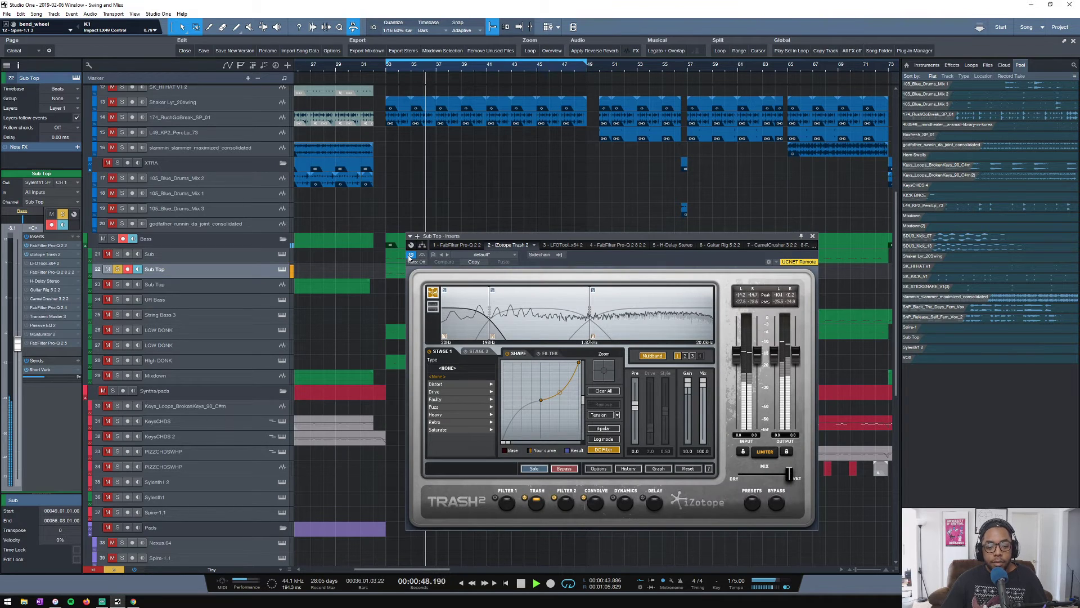
key("space")
View Sub Top's LFOTool insert, and activate the FabFilter Pro-Q 2 in the fourth insert slot while playing the loop
left_click(565, 245)
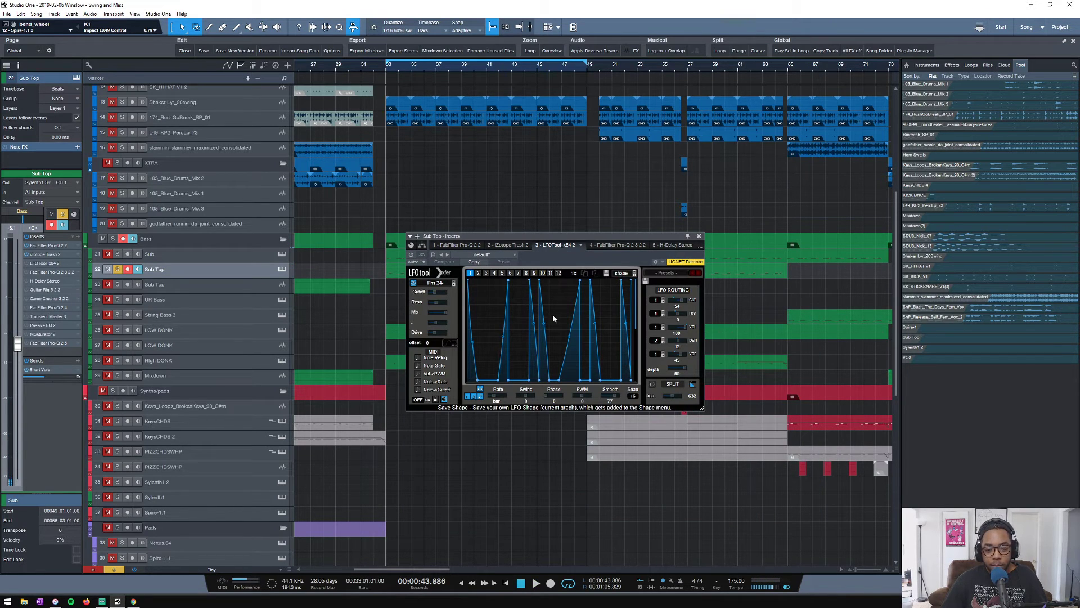
left_click(625, 248)
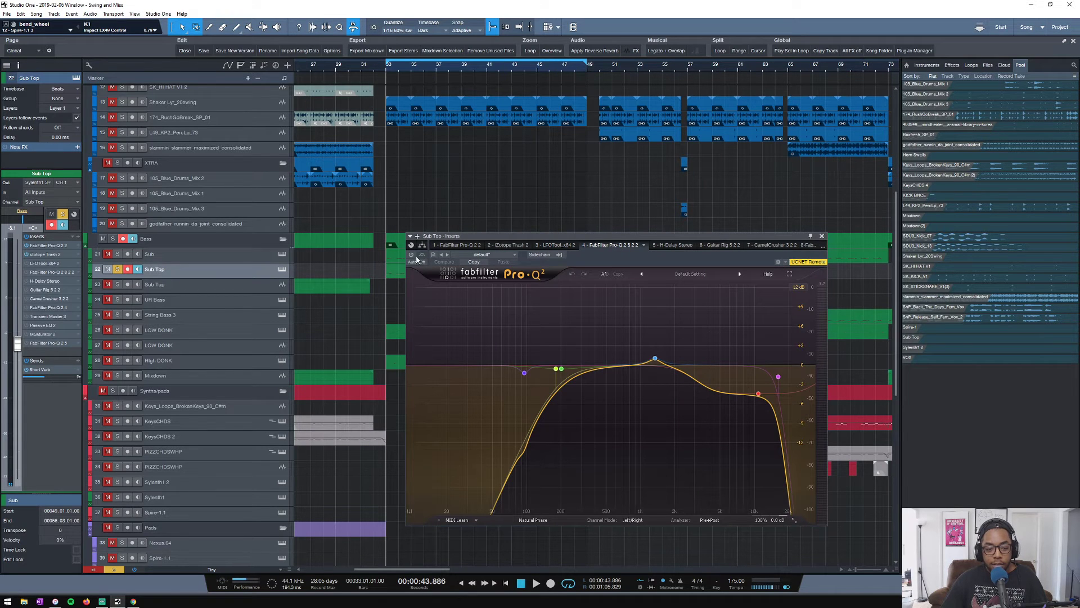
left_click(411, 255)
key("space")
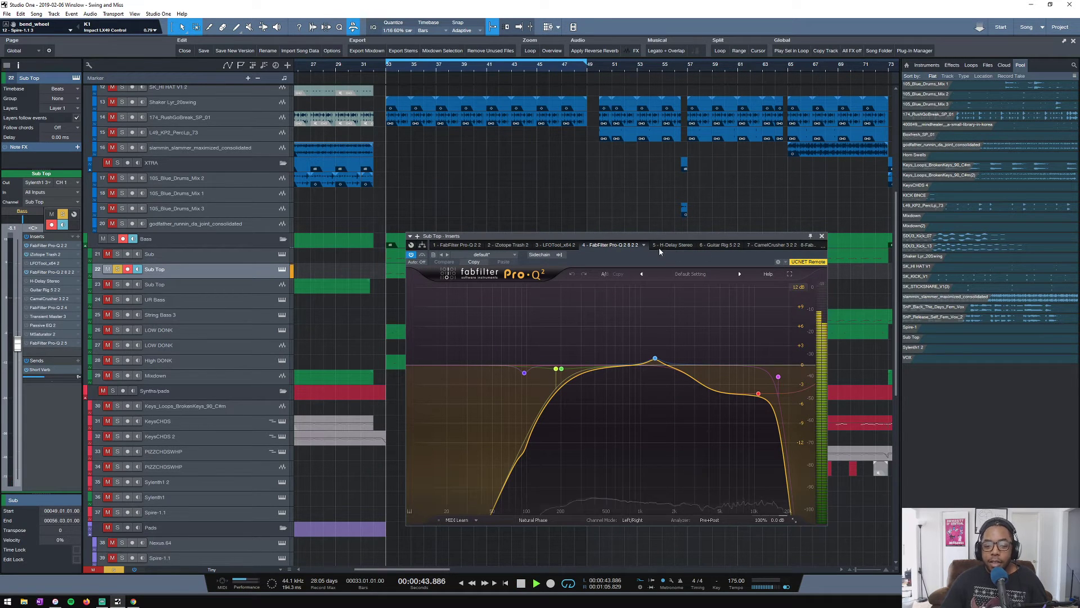
Activate the H-Delay Stereo insert on Sub Top and audition the loop with it
left_click(662, 248)
key("space")
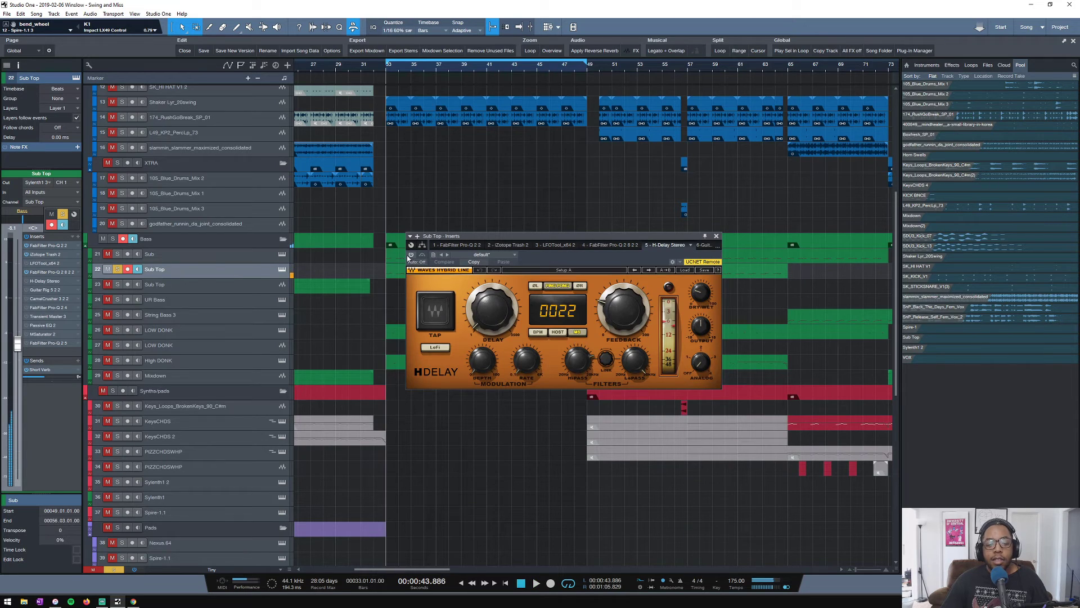
left_click(411, 255)
key("space")
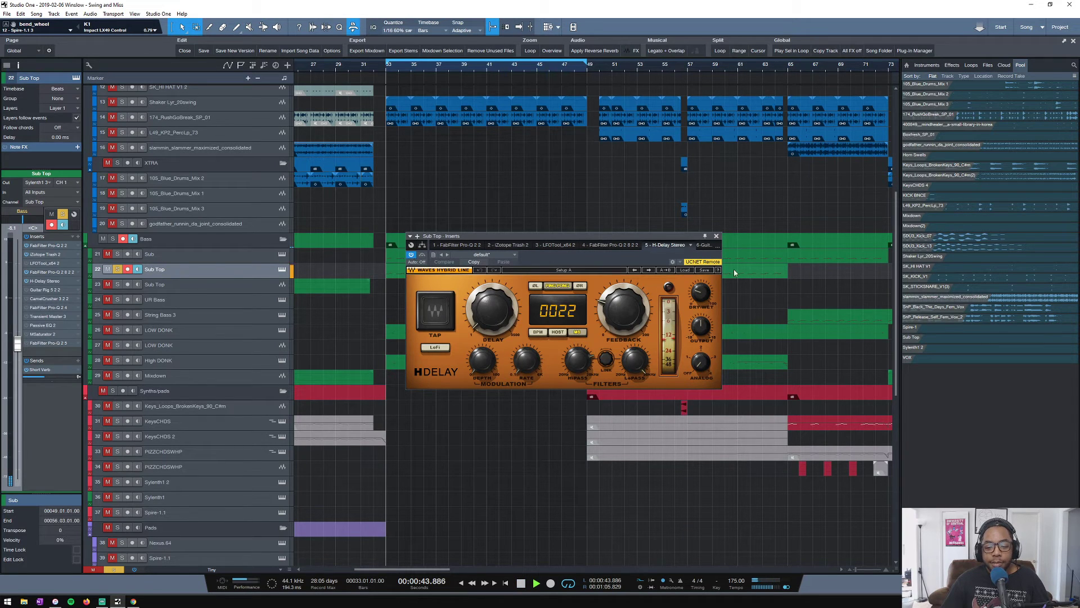
key("space")
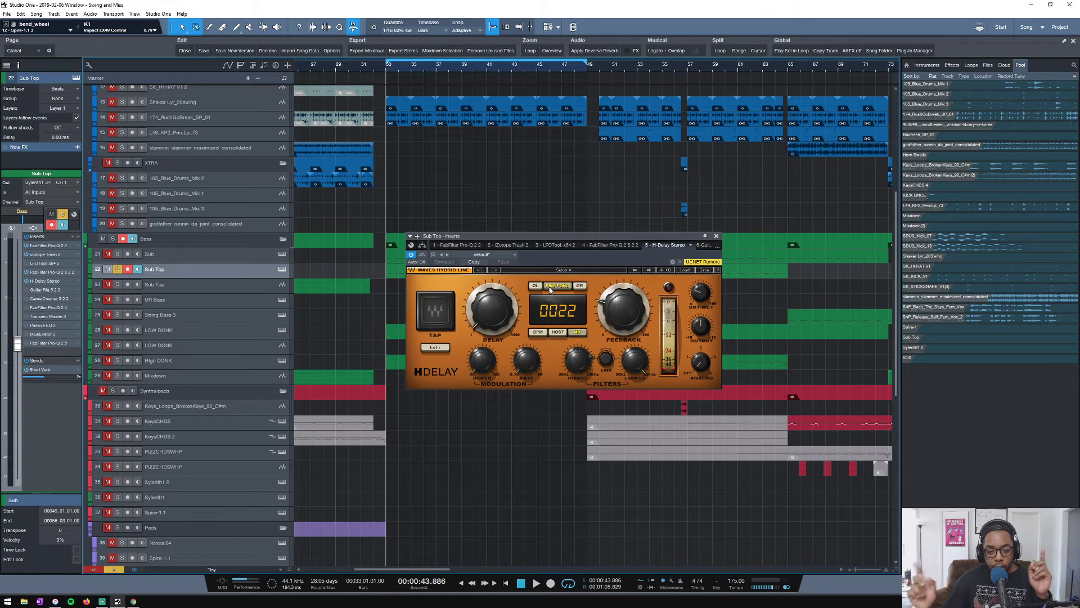
Adjust H-Delay's Dry/Wet mix while auditioning the Sub Top loop
left_click(699, 297)
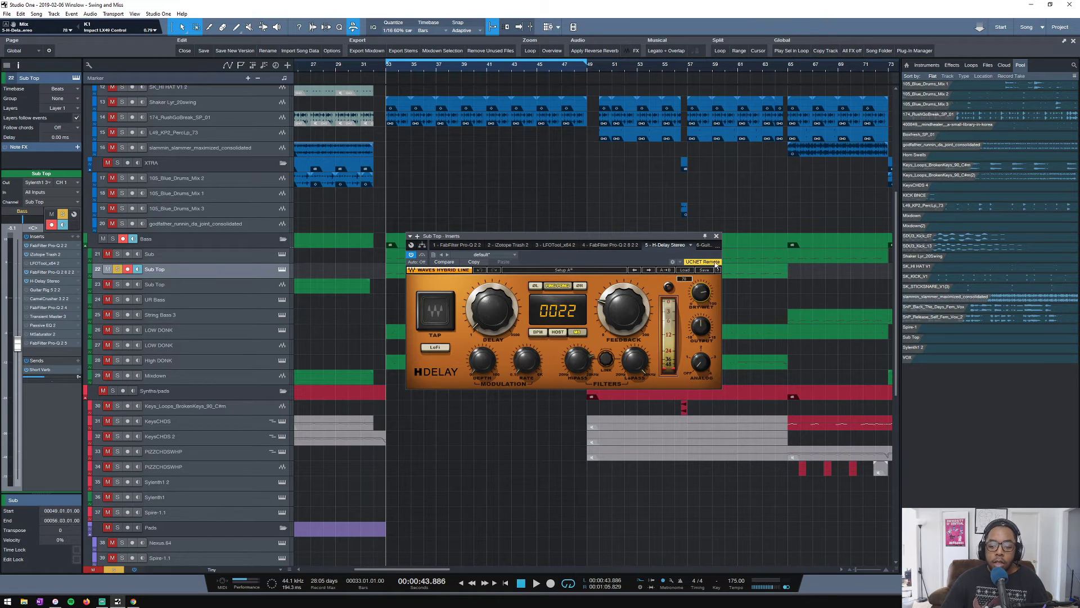
key("space")
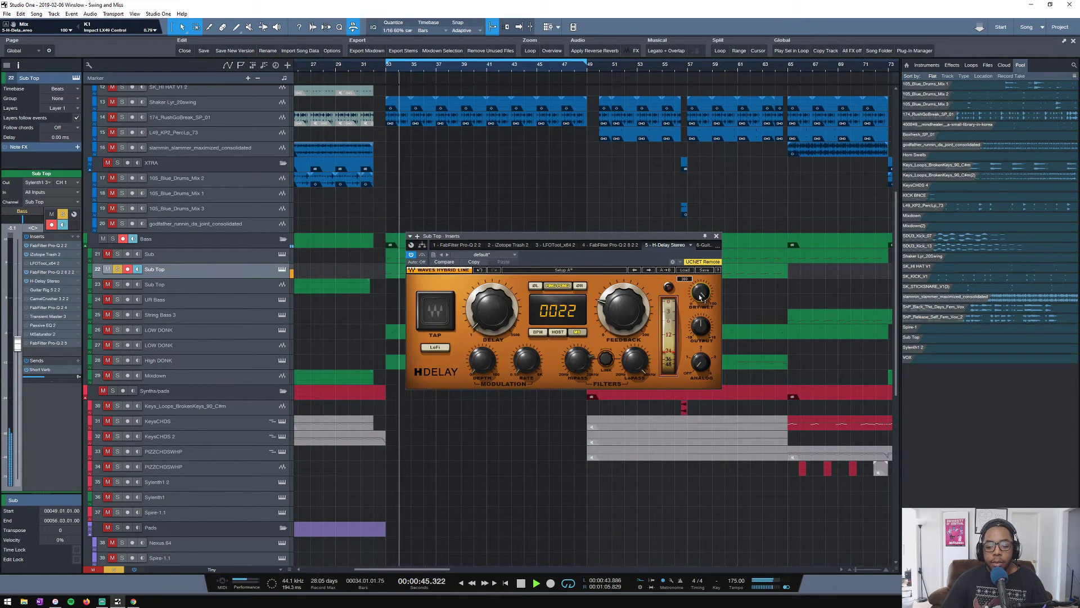
left_click_drag(698, 297, 698, 297)
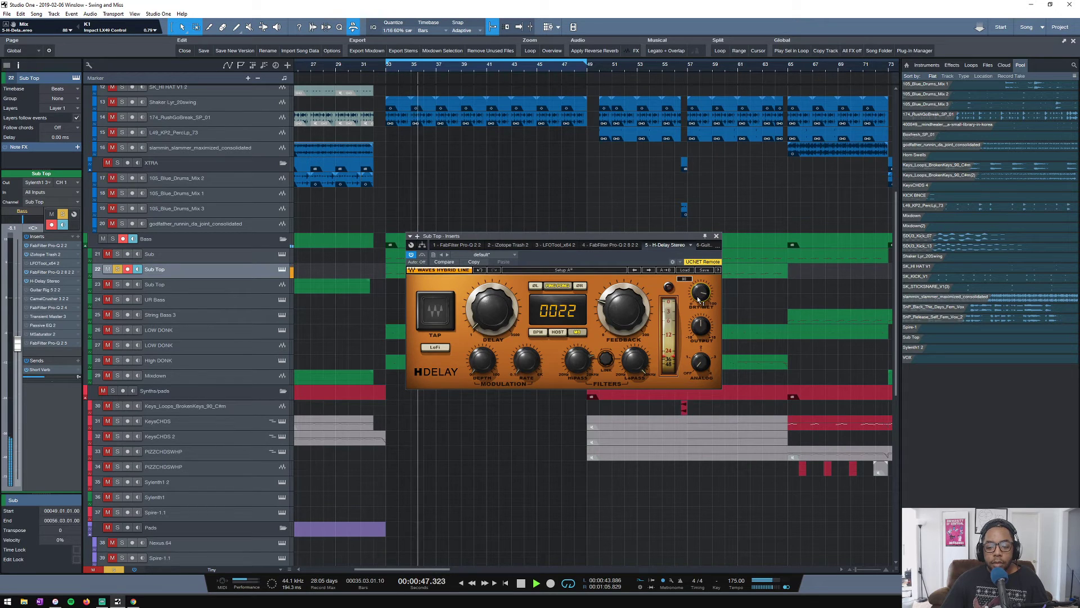
key("space")
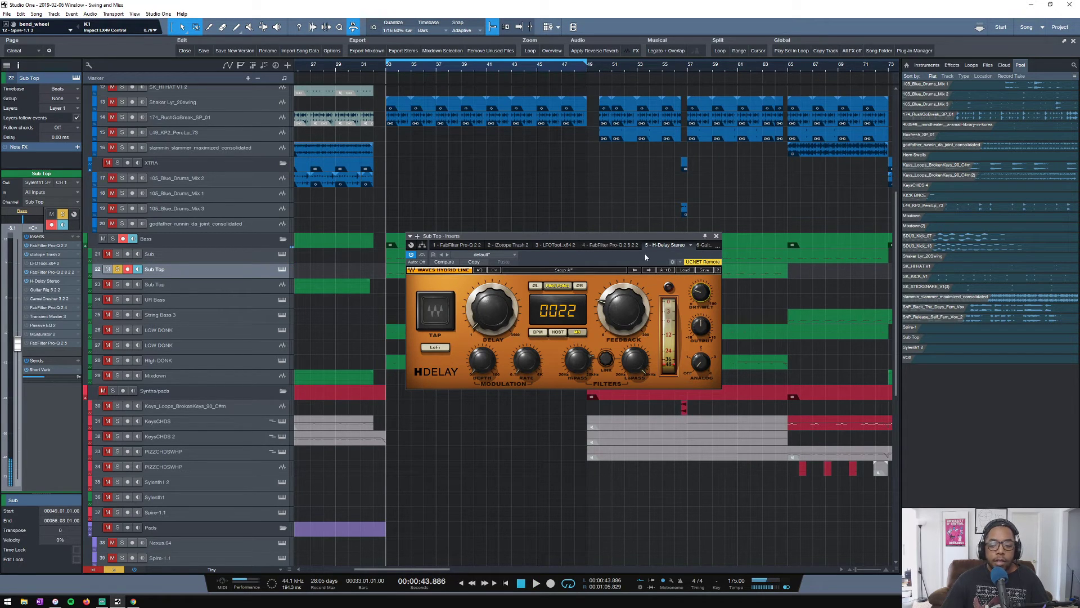
Activate Sub Top's Guitar Rig 5 insert, audition it, and activate the CamelCrusher insert as well
left_click(704, 246)
left_click(410, 254)
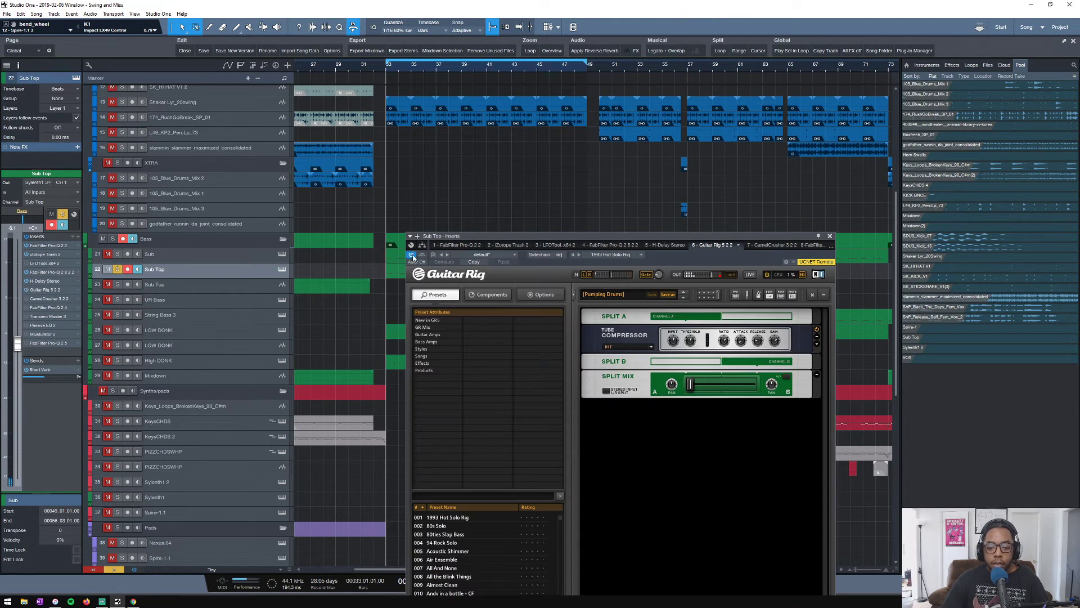
key("space")
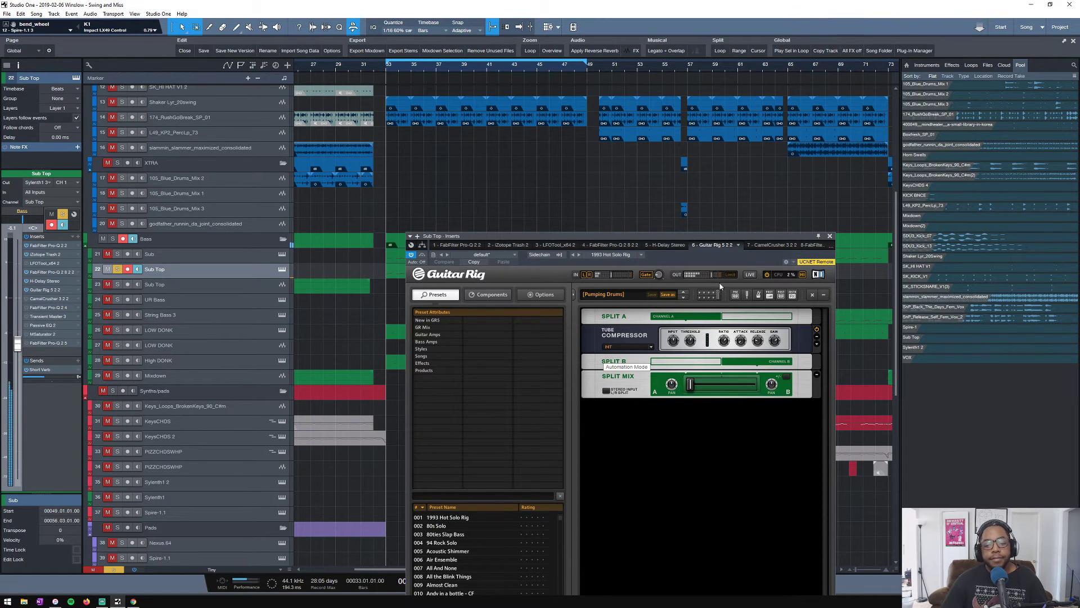
left_click(760, 245)
left_click(410, 256)
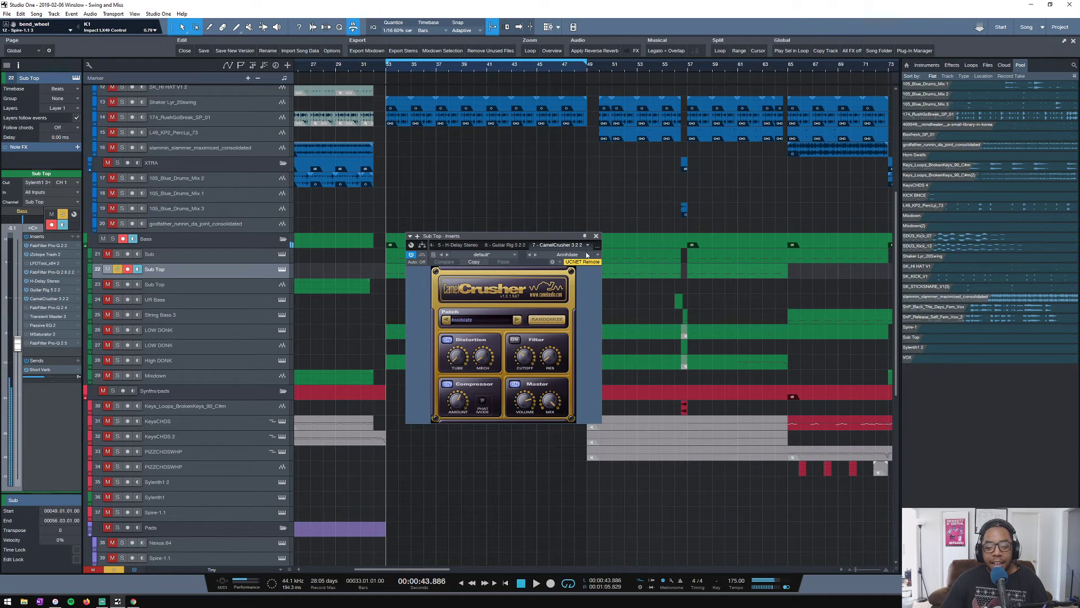
Open and activate the FabFilter Pro-Q 2 4 insert on Sub Top and audition the loop with it
left_click(39, 307)
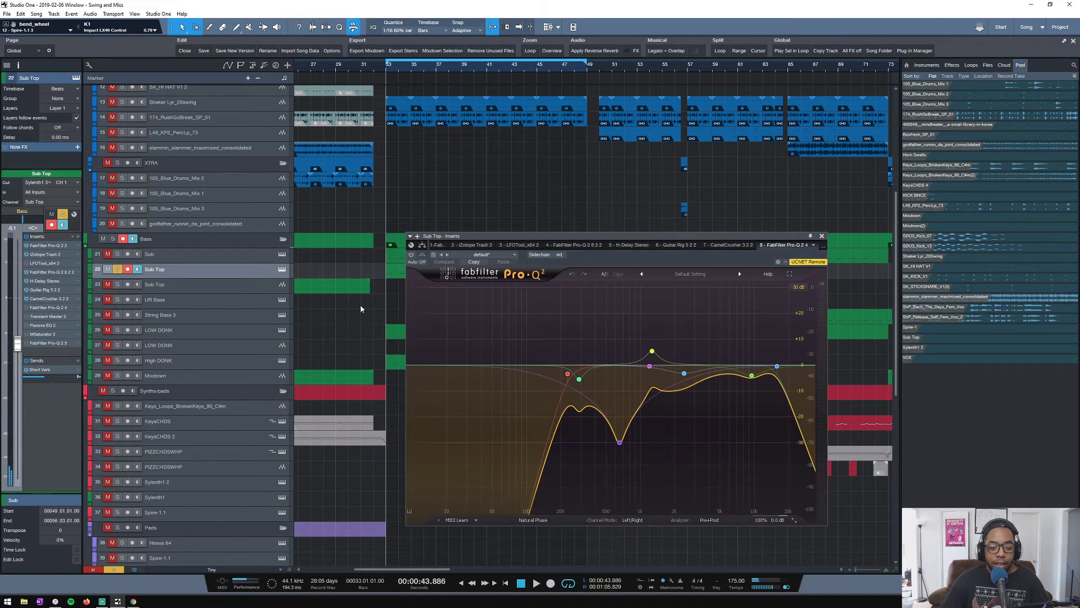
left_click(411, 255)
key("space")
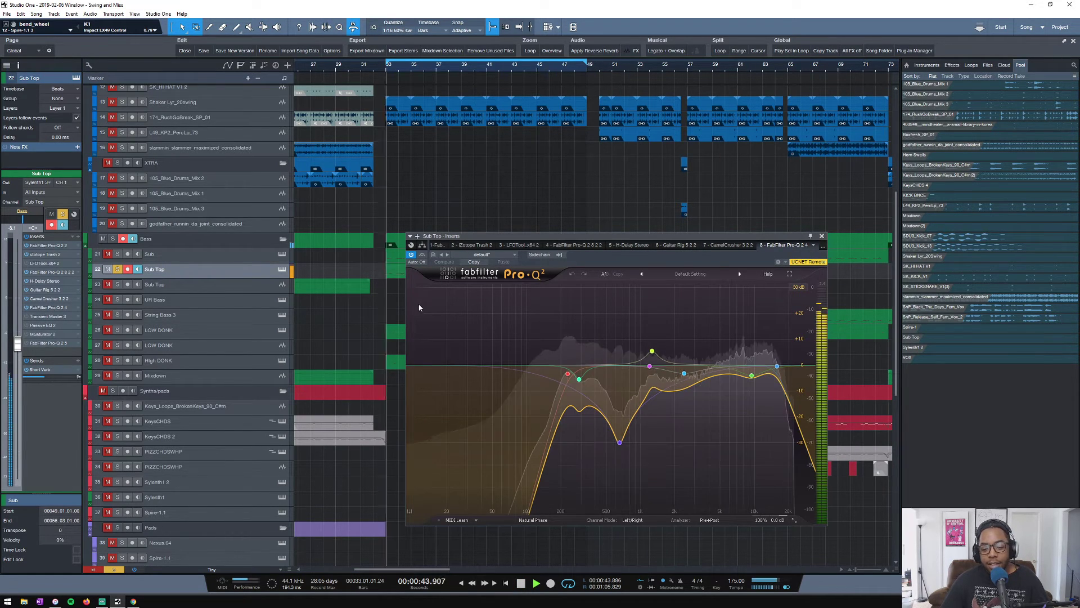
key("space")
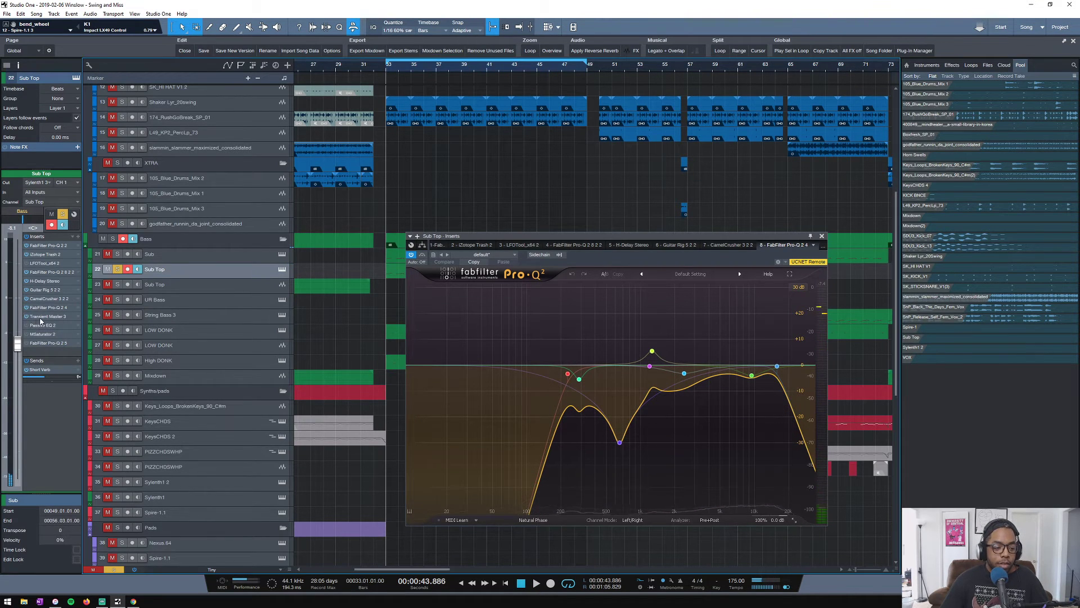
Bring in and inspect Sub Top's Transient Master, Passive EQ and MSaturator inserts, and play the loop through them
left_click(40, 317)
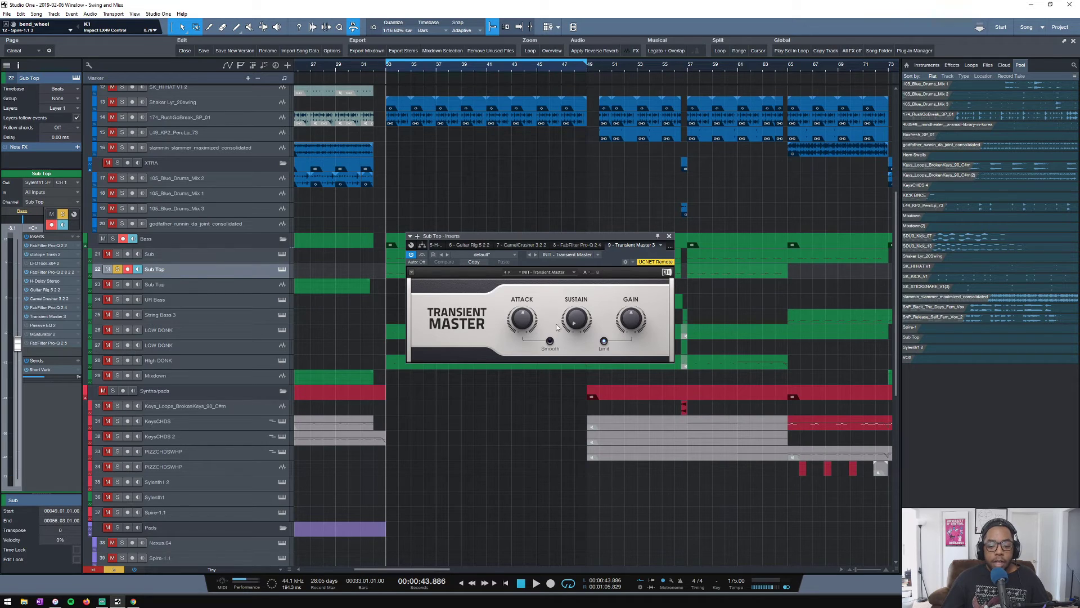
left_click(50, 326)
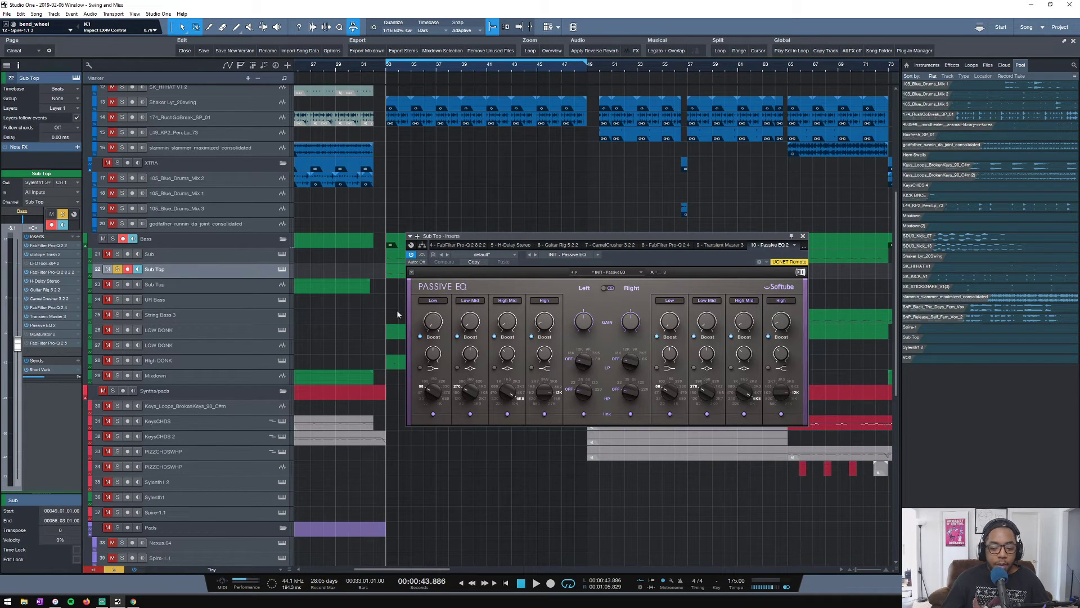
left_click(44, 334)
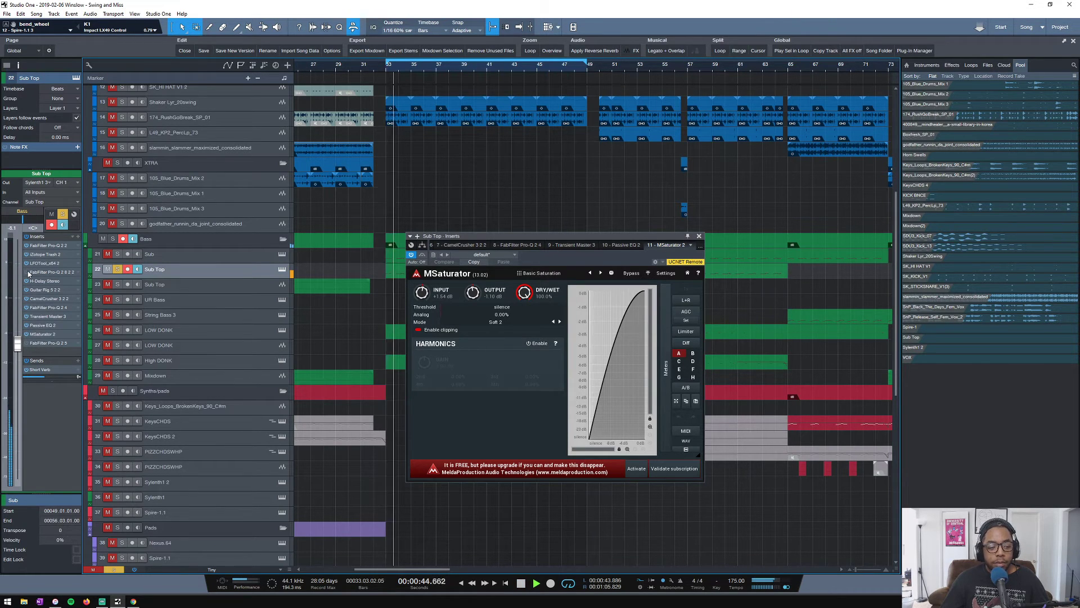
key("space")
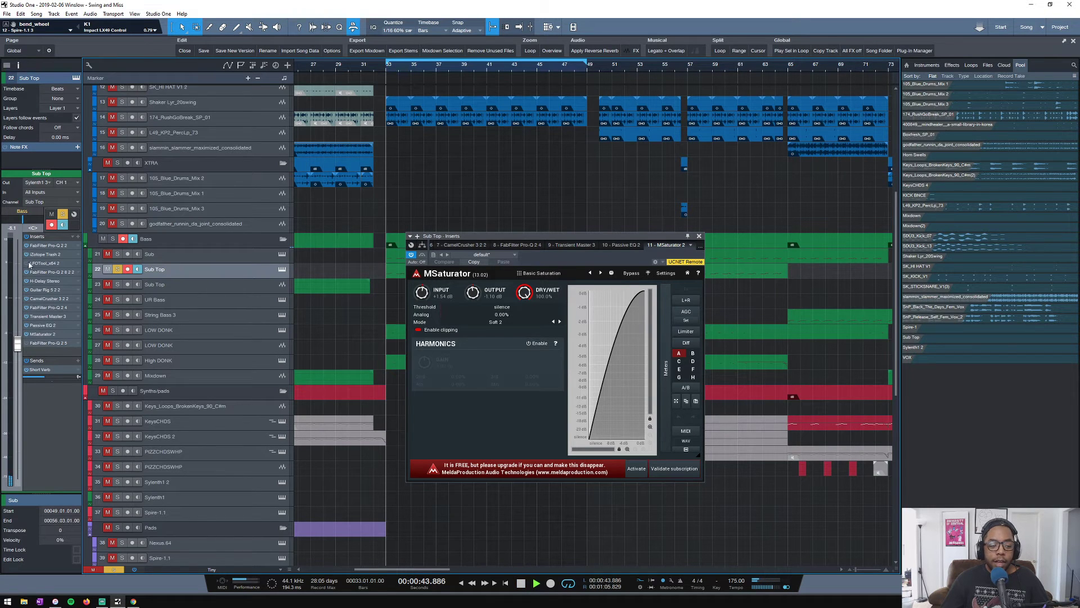
Compare the Sub Top loop without and with the LFOTool insert activated, and show the track's Host Bypass automation lane
double_click(39, 264)
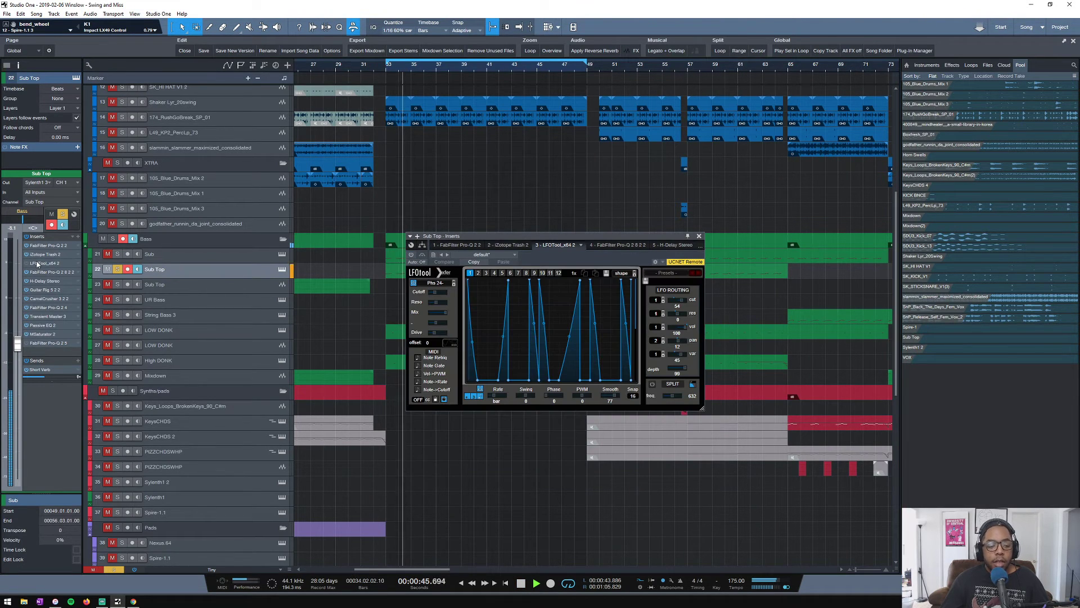
key("space")
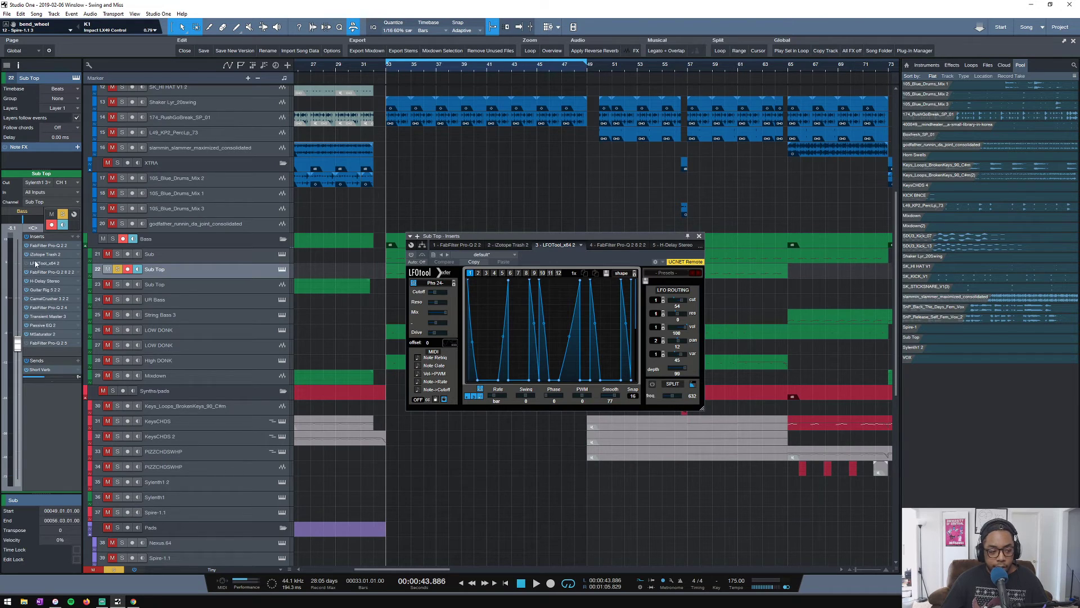
left_click(27, 264)
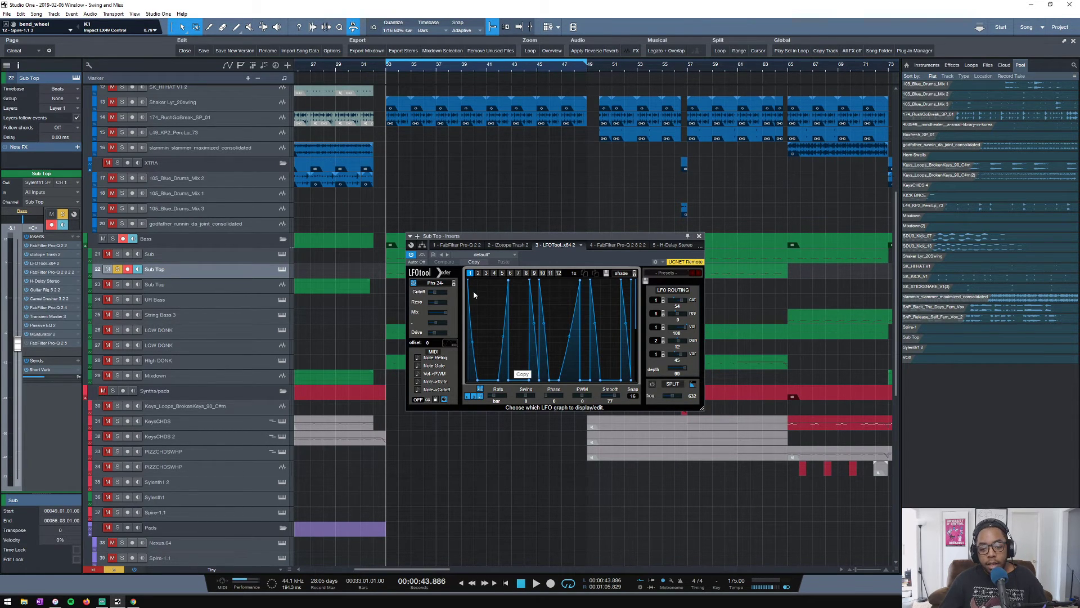
key("space")
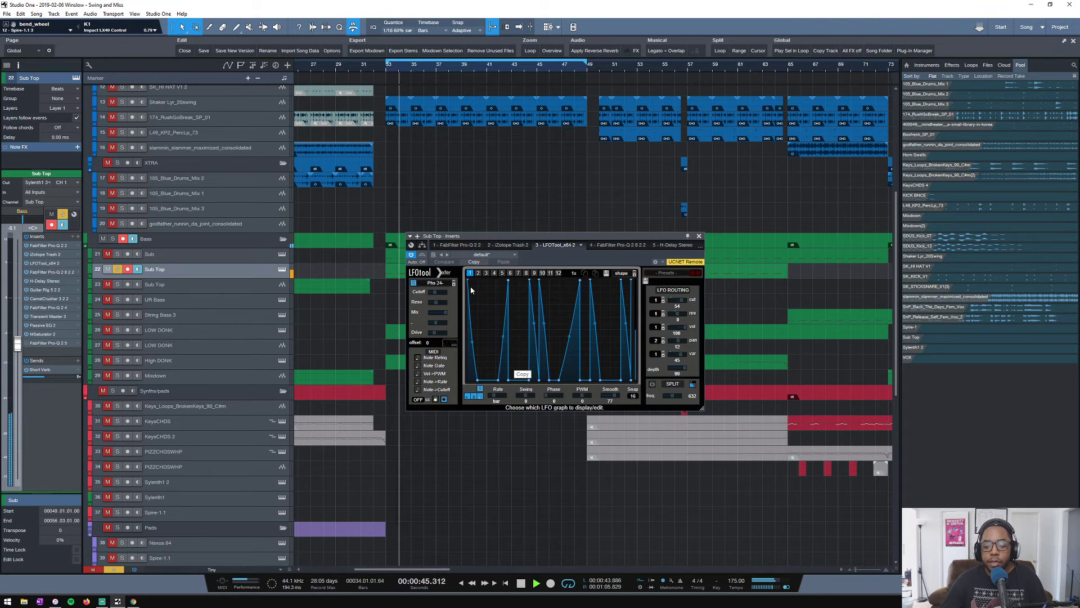
left_click(92, 276)
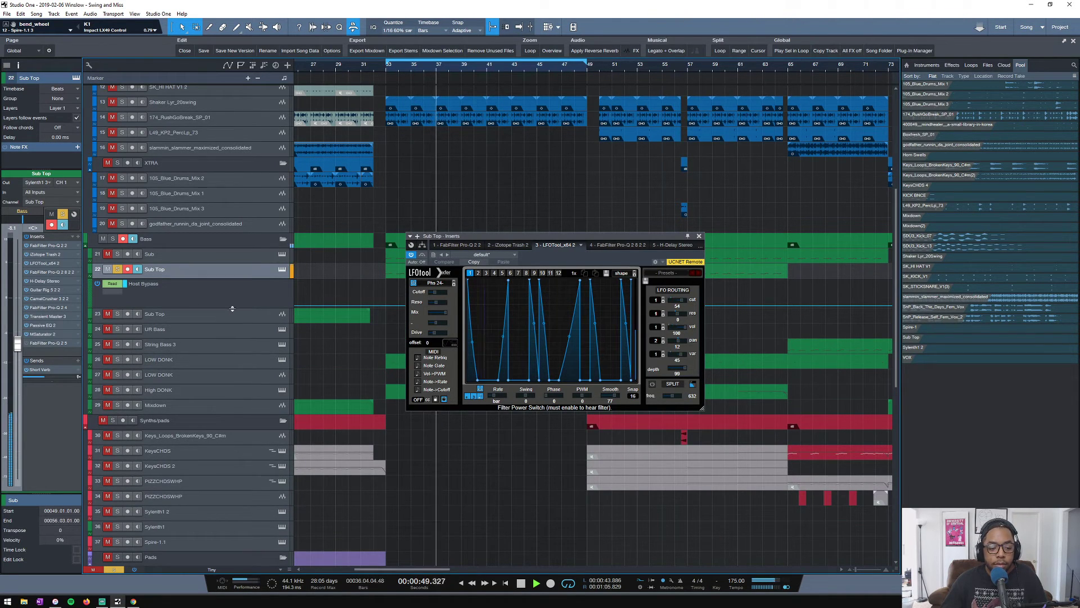
Enlarge Sub Top's Host Bypass automation lane, and close the LFOTool window after auditioning the loop
left_click_drag(231, 308, 232, 331)
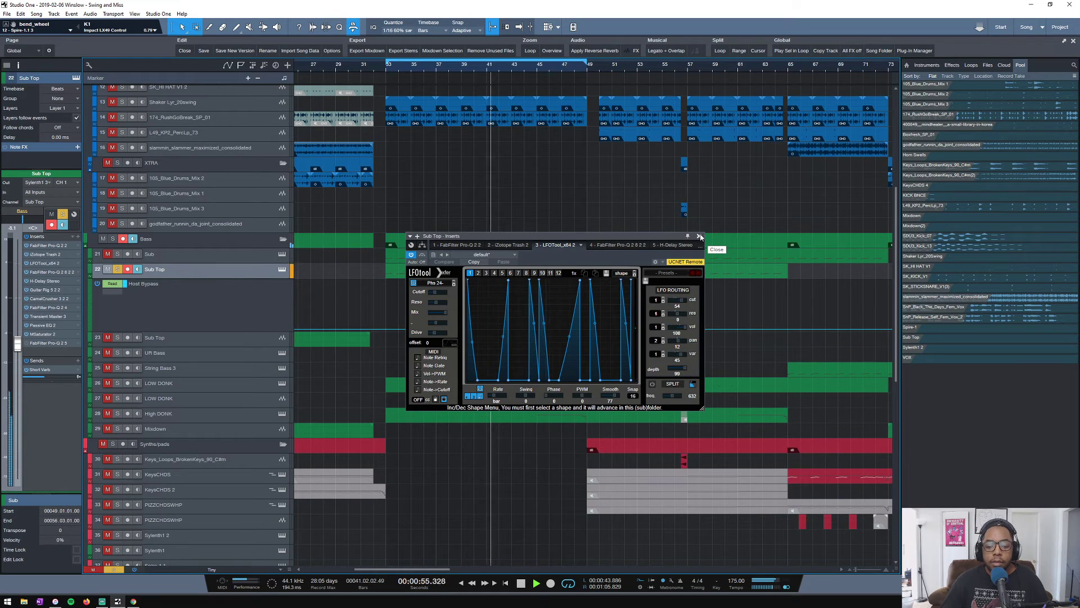
key("space")
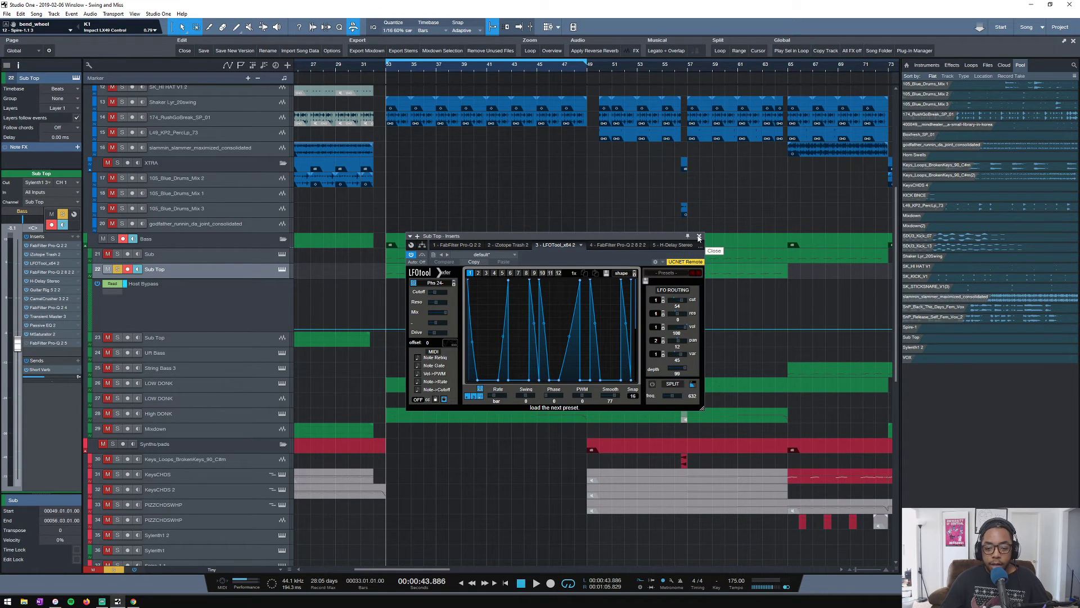
left_click(699, 237)
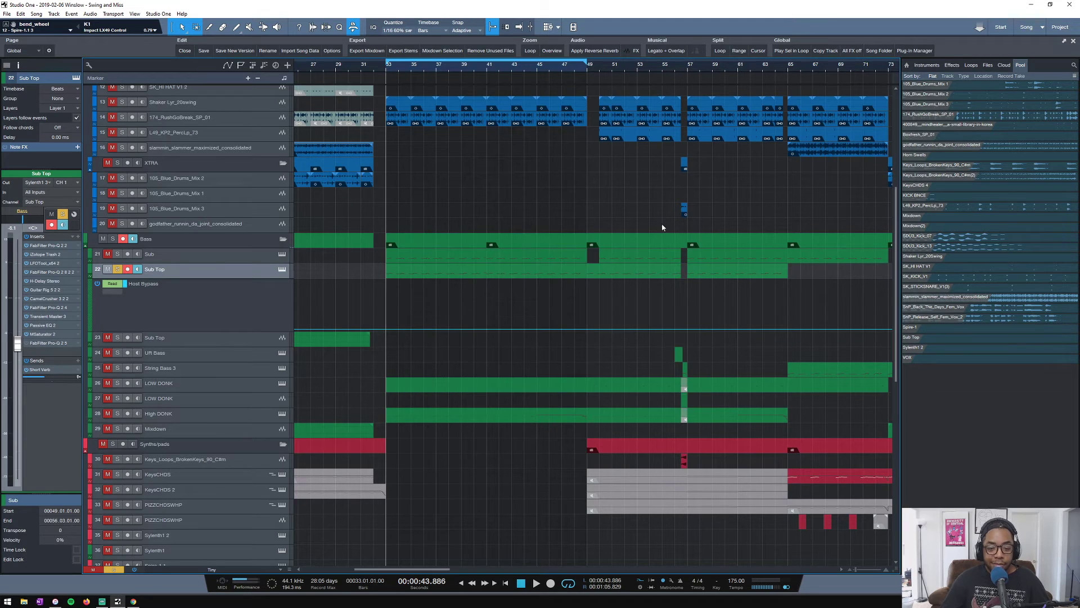
key("space")
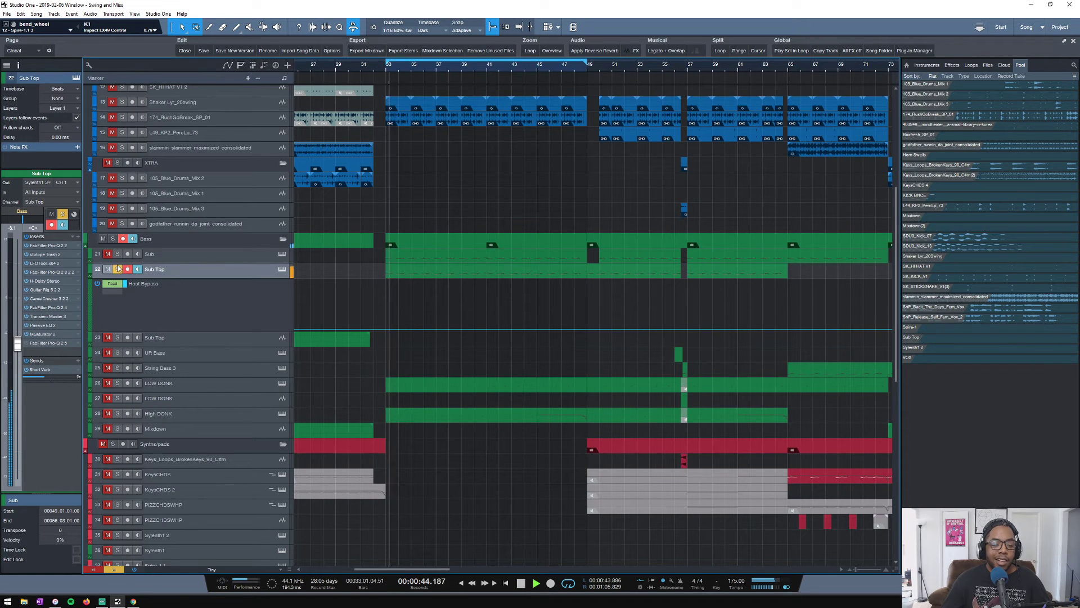
key("space")
Solo the Sub track on its own to audition it, and solo Sub Top alongside it
left_click(187, 253)
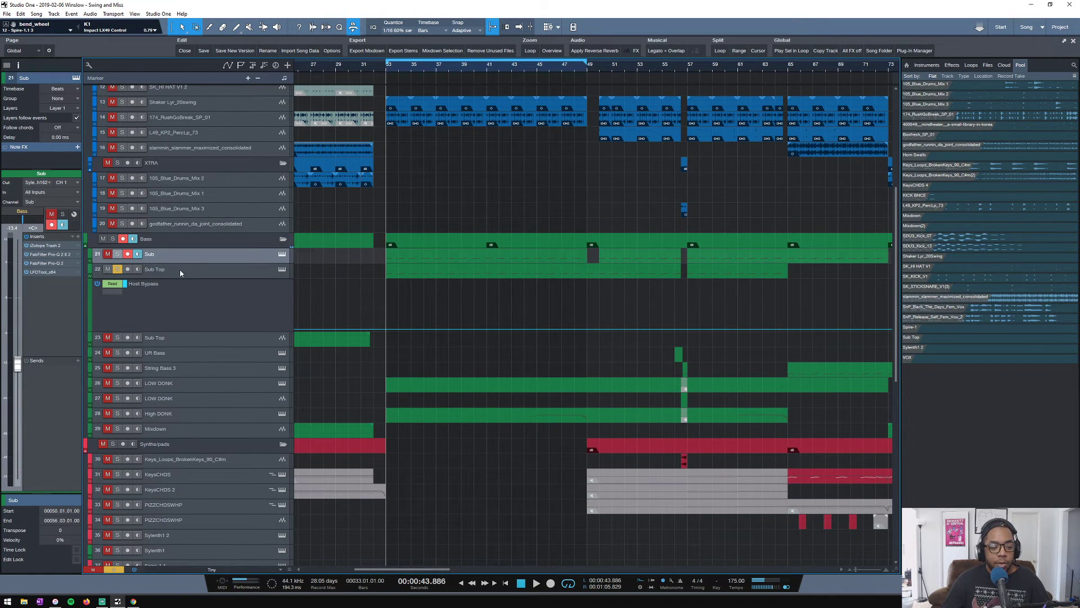
left_click(171, 270)
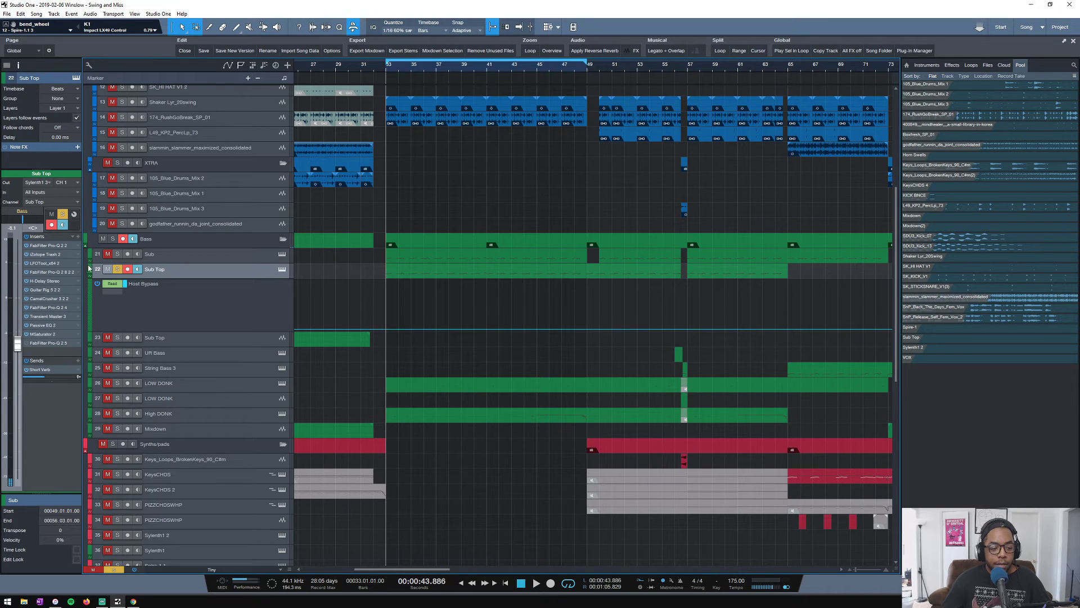
left_click(166, 256)
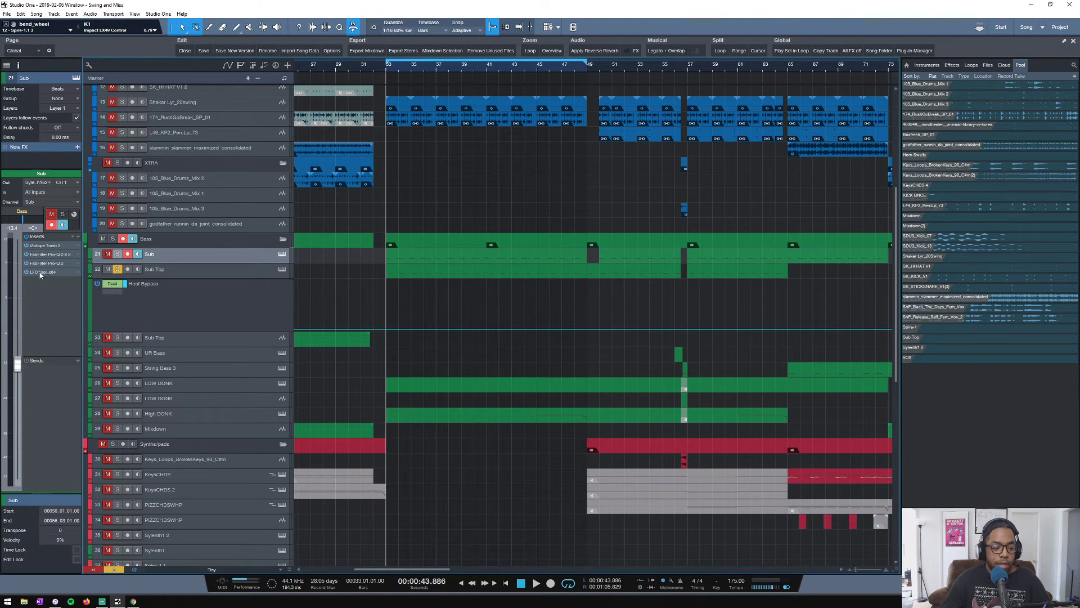
key("s")
key("space")
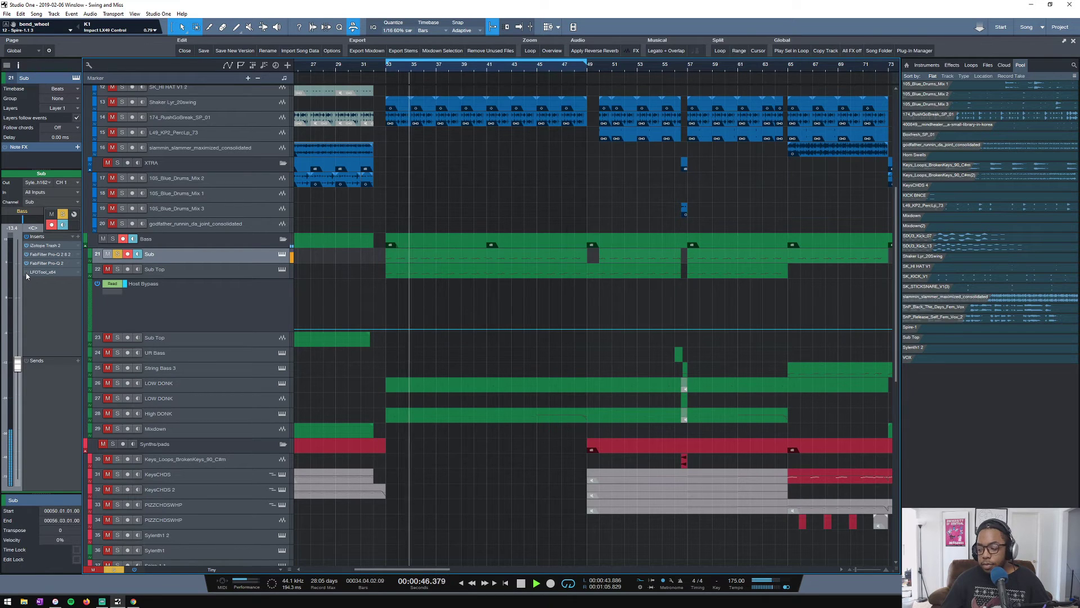
left_click(191, 272)
key("space")
left_click(117, 269)
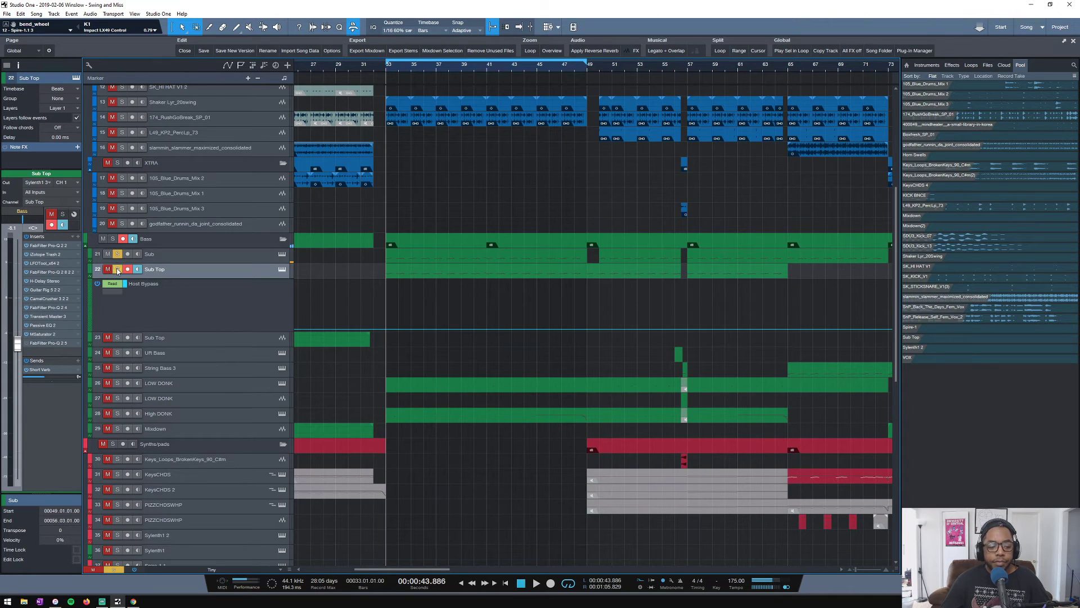
left_click(118, 270)
Inspect the LFOTool insert on Sub Top, including its filter type choices, and play the loop with Sub and Sub Top soloed
left_click(45, 263)
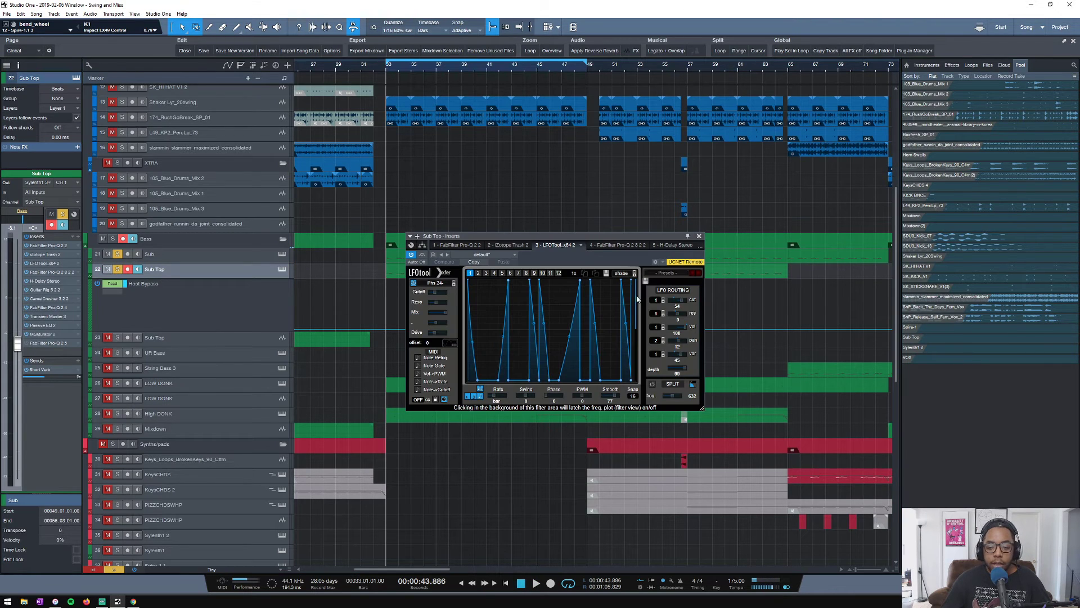
left_click(436, 283)
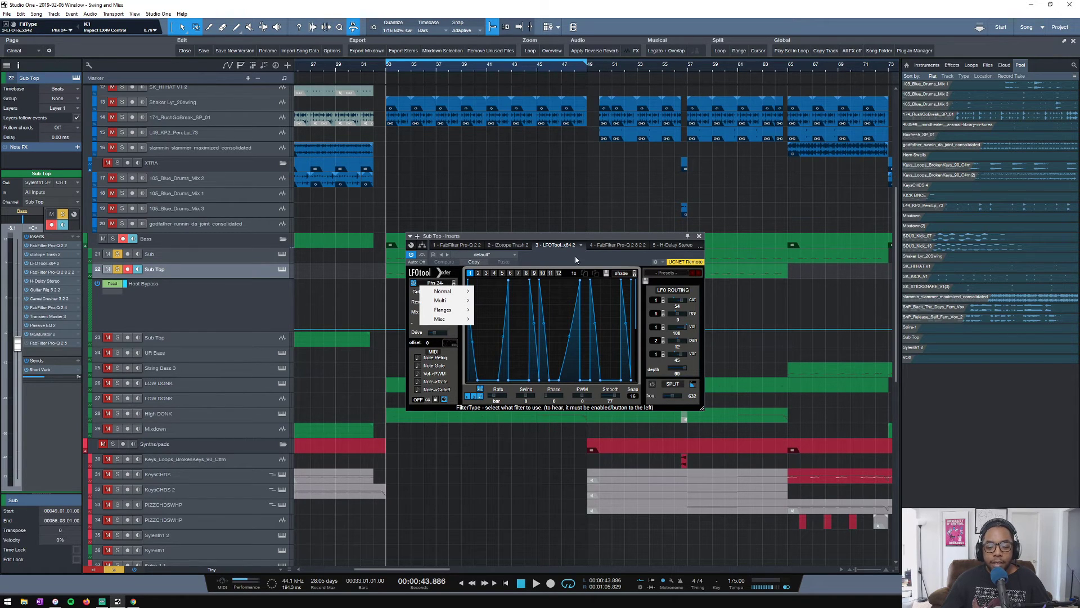
left_click(419, 280)
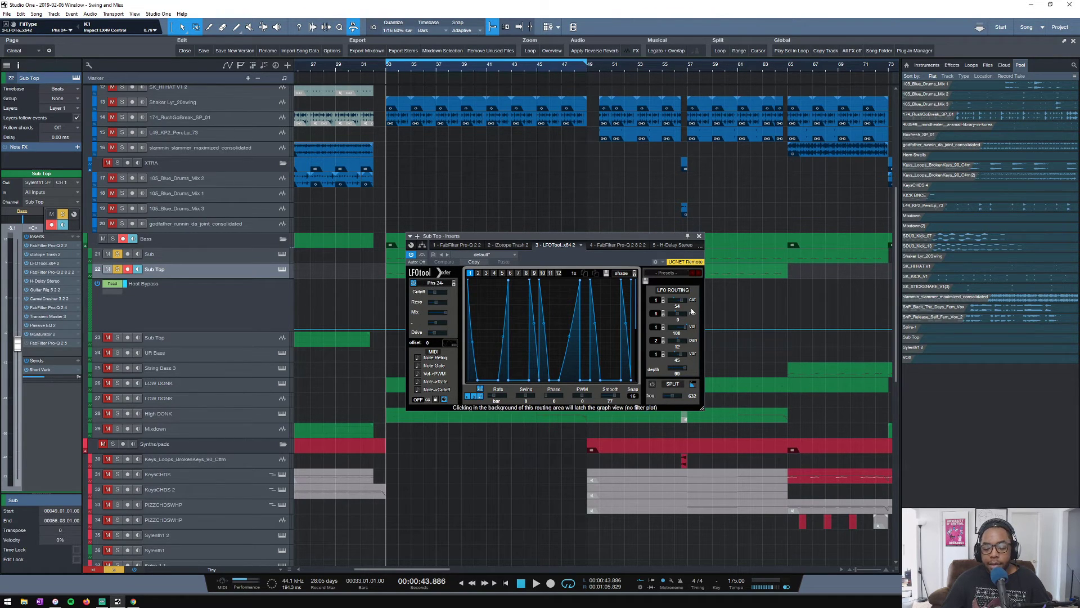
key("space")
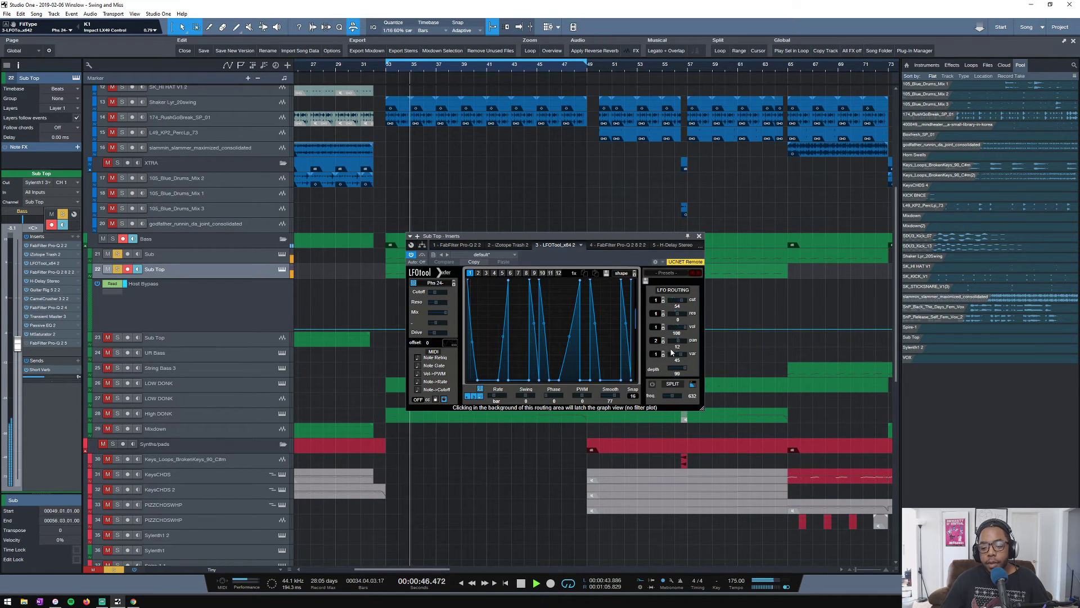
key("space")
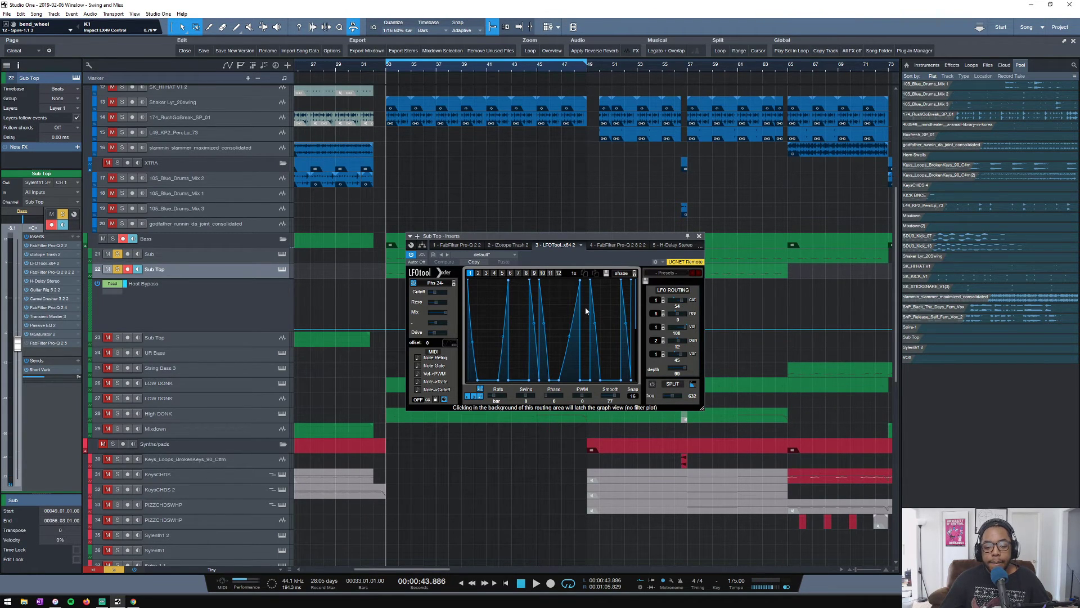
left_click(699, 236)
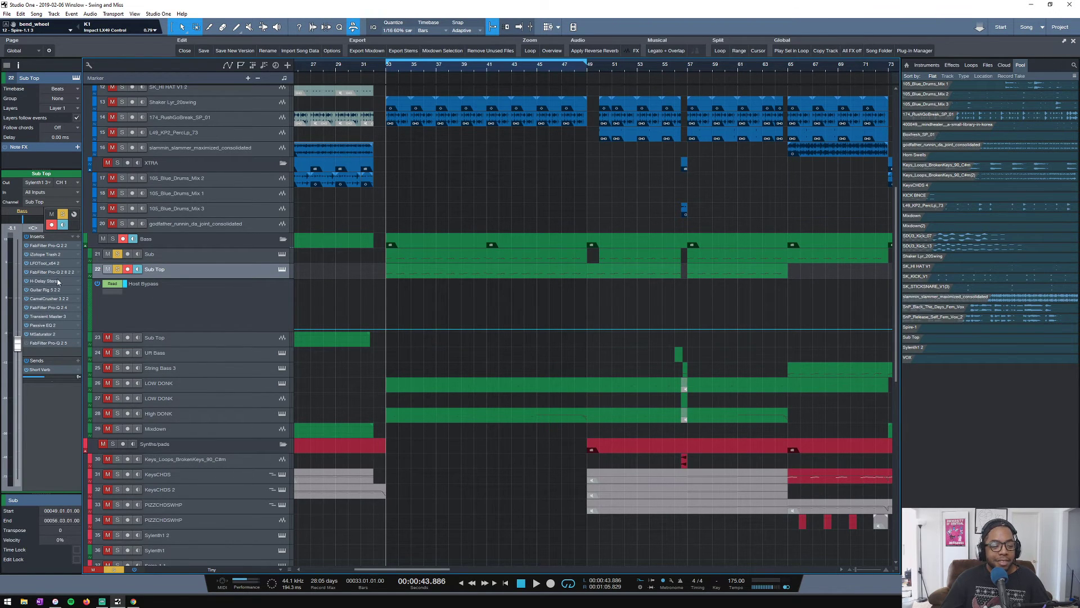
Inspect the filter curve of Sub Top's last insert, FabFilter Pro-Q 2 5, and close its window
left_click(39, 344)
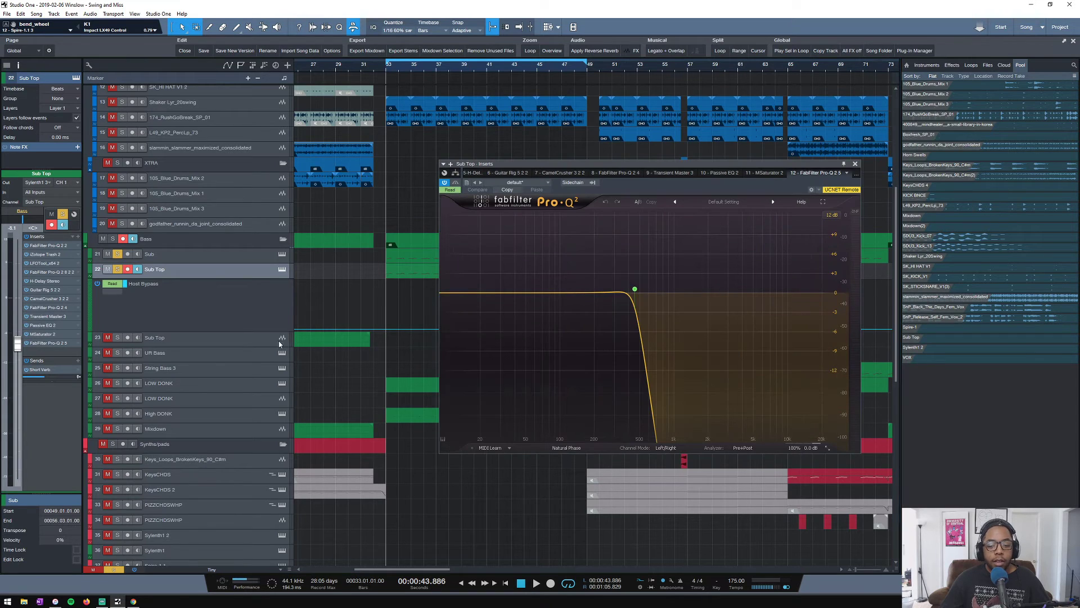
left_click(854, 165)
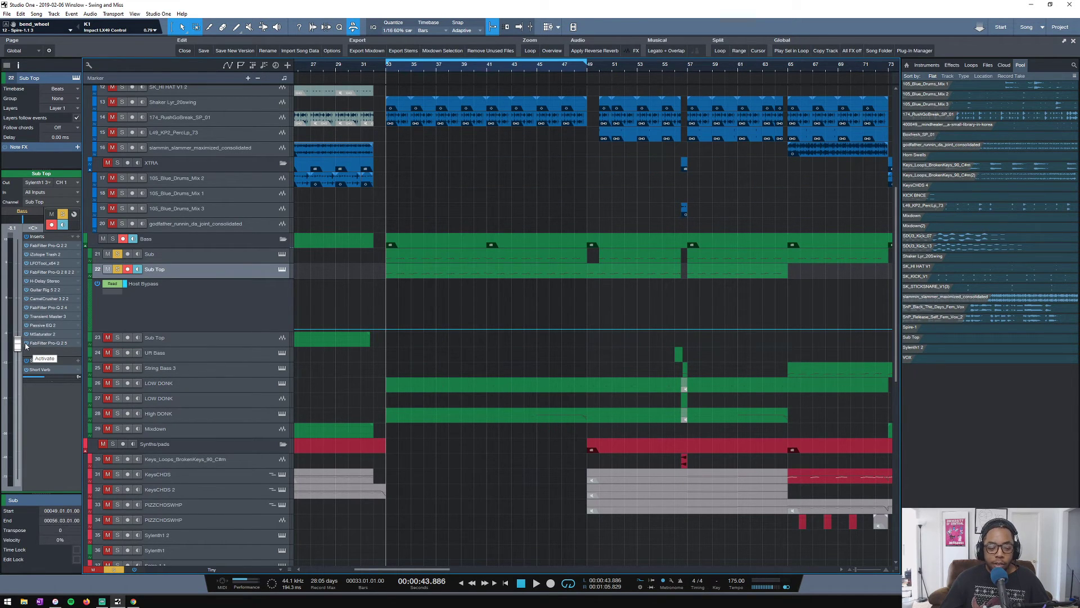
left_click(134, 601)
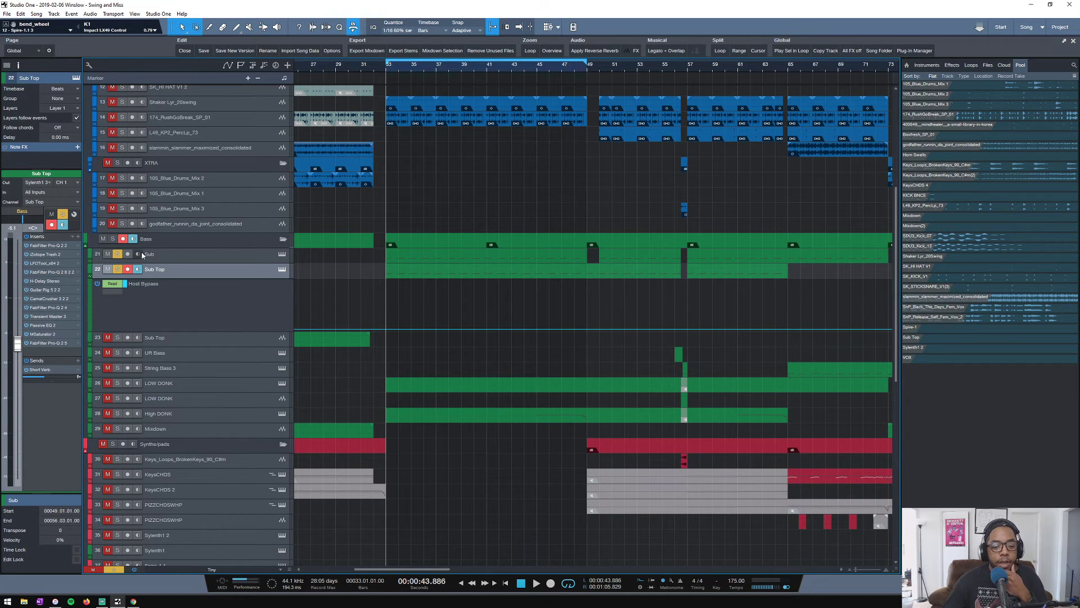
Solo the whole Drums folder together with Sub and Sub Top, and audition the loop
scroll(424, 170, "up", 5)
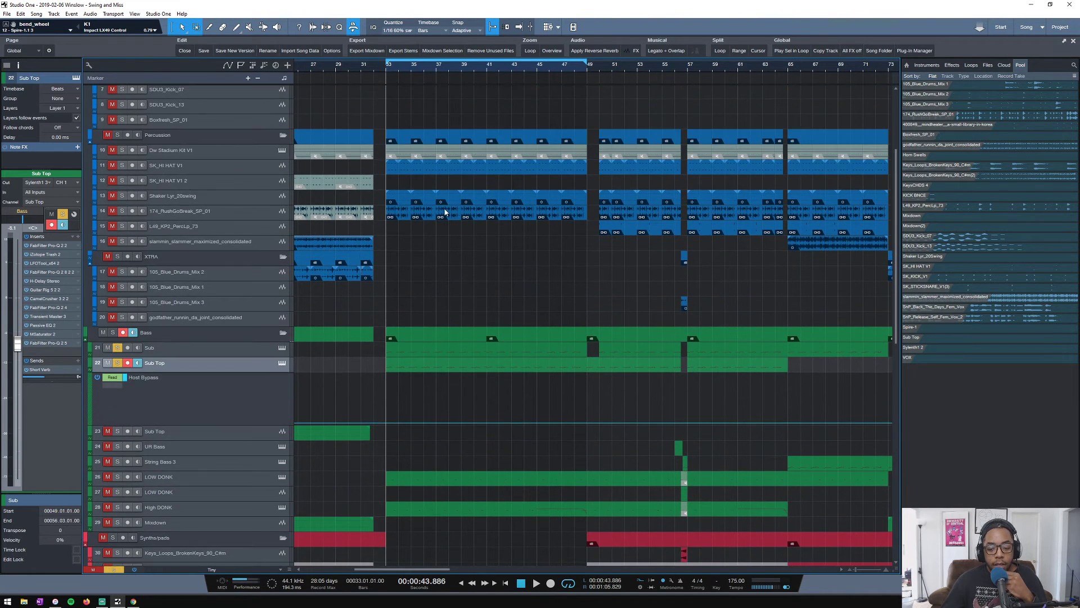
scroll(402, 168, "down", 5)
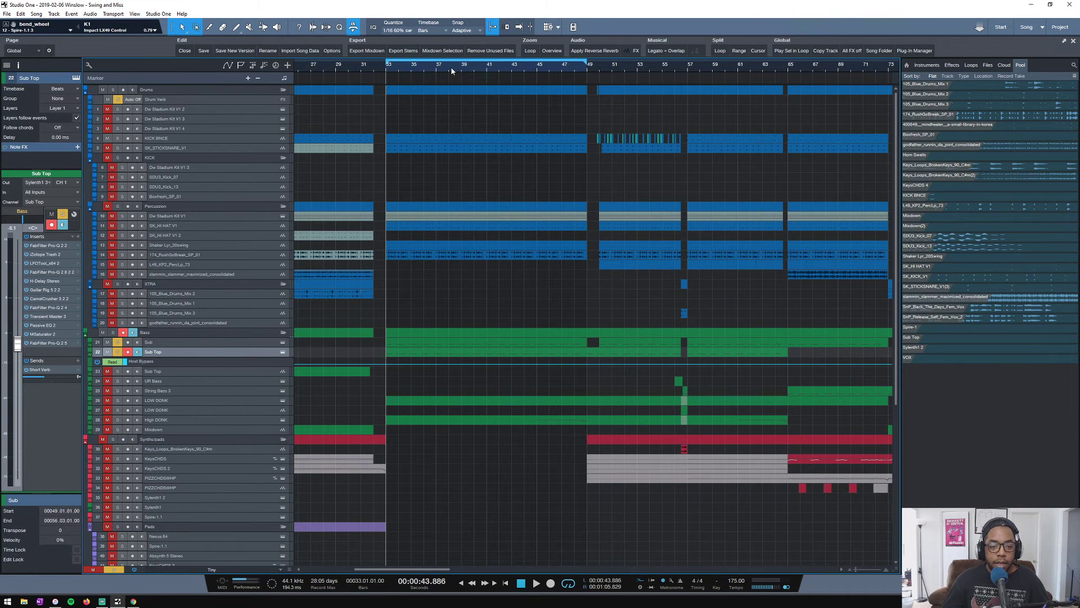
scroll(451, 67, "down", 6)
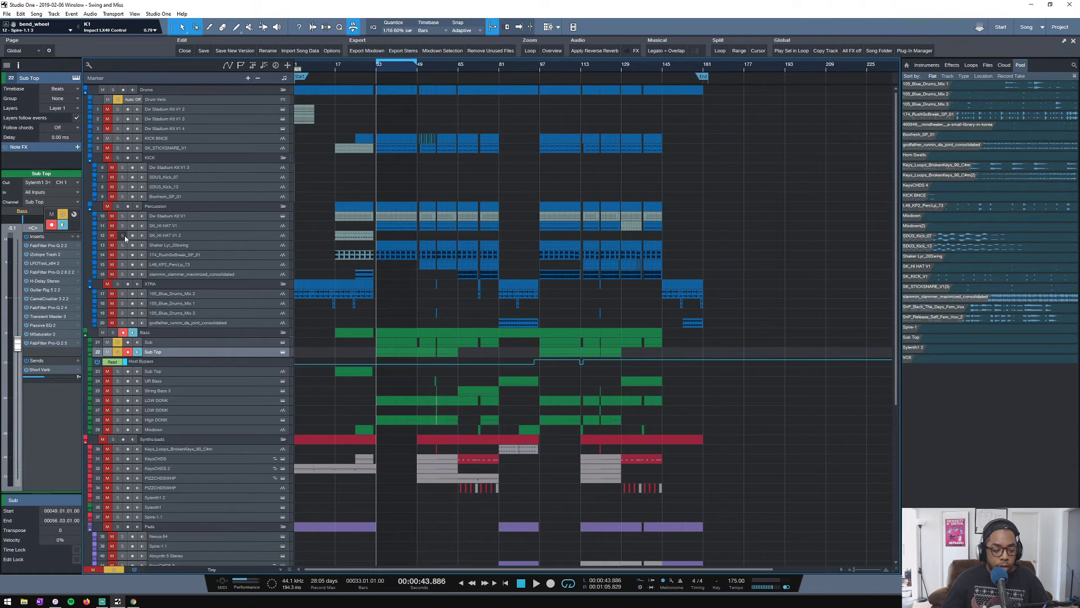
scroll(373, 69, "up", 3)
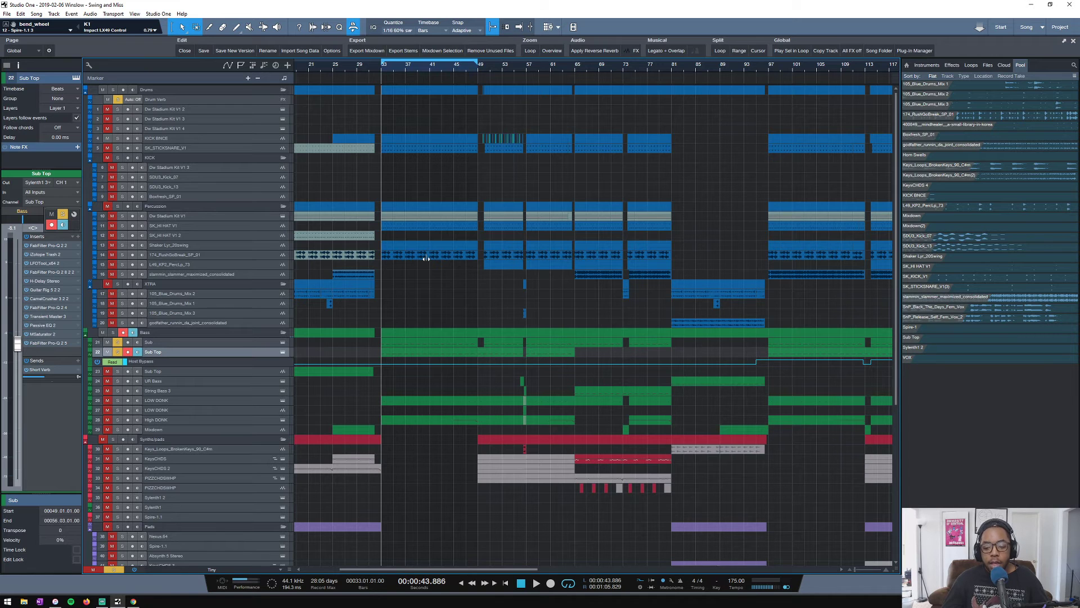
left_click(112, 89)
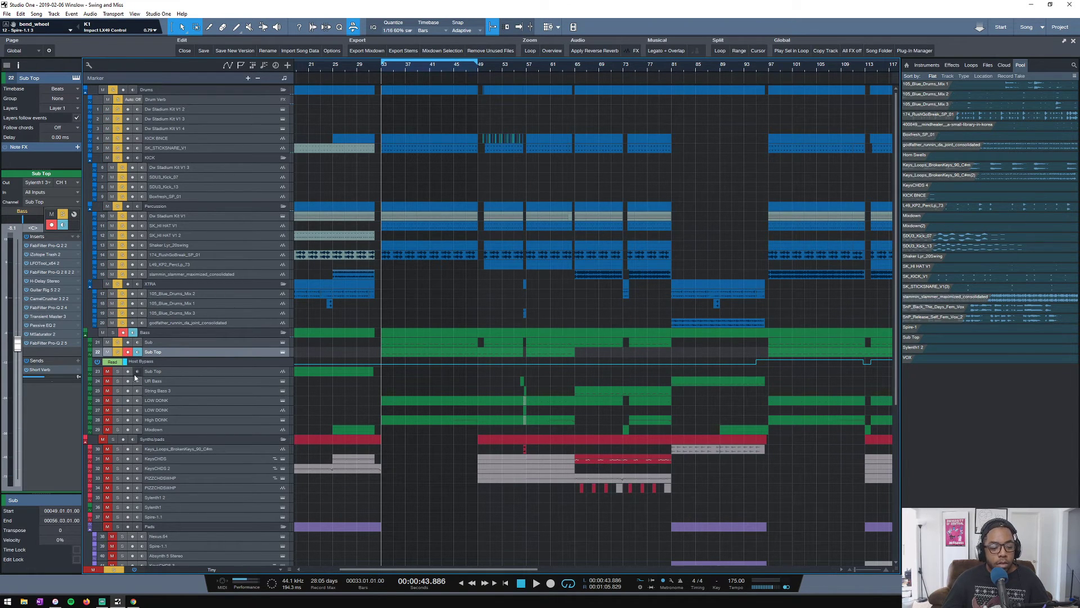
key("space")
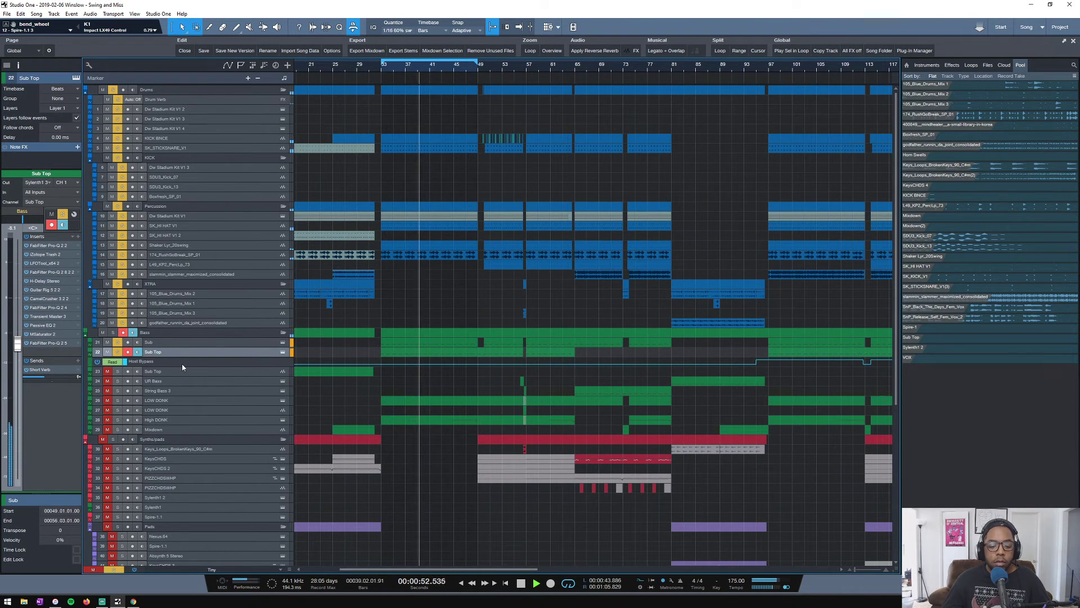
key("space")
Add both LOW DONK tracks and the High DONK track to the solo, and play the loop with them
left_click(117, 400)
left_click(118, 410)
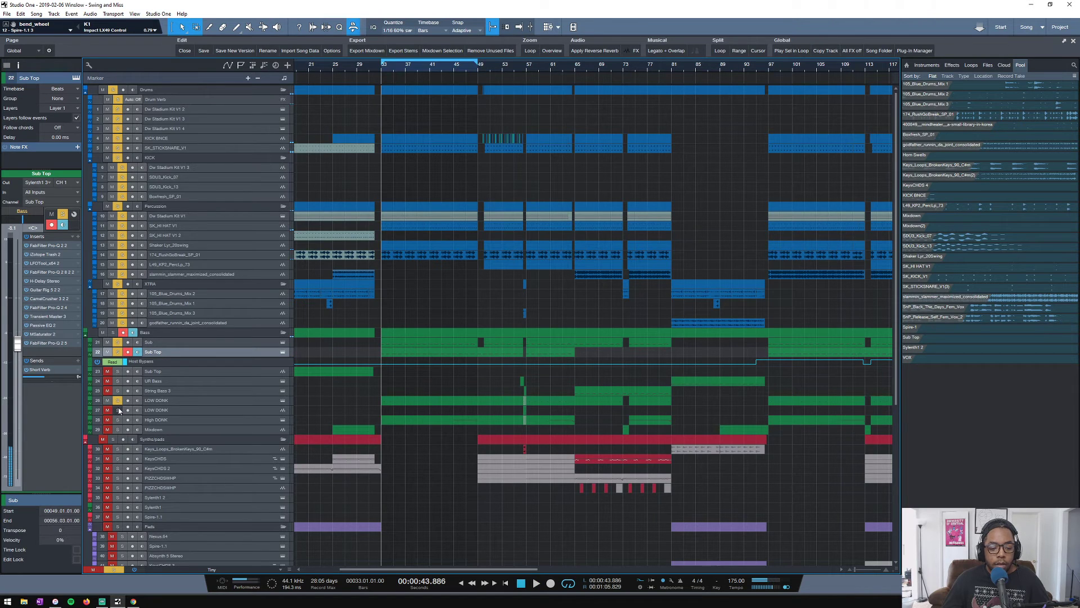
left_click(118, 420)
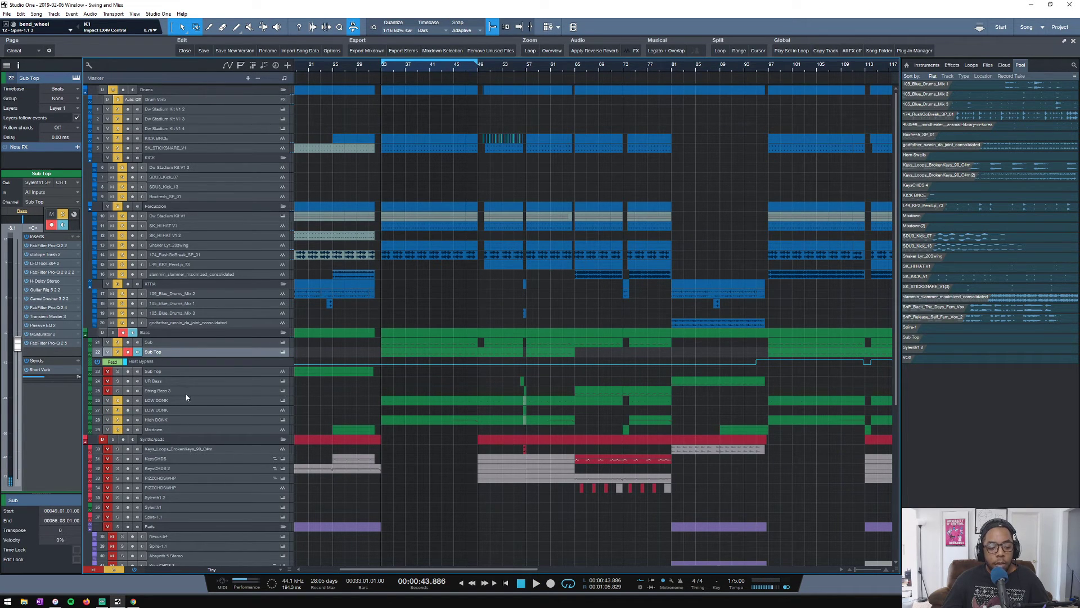
key("space")
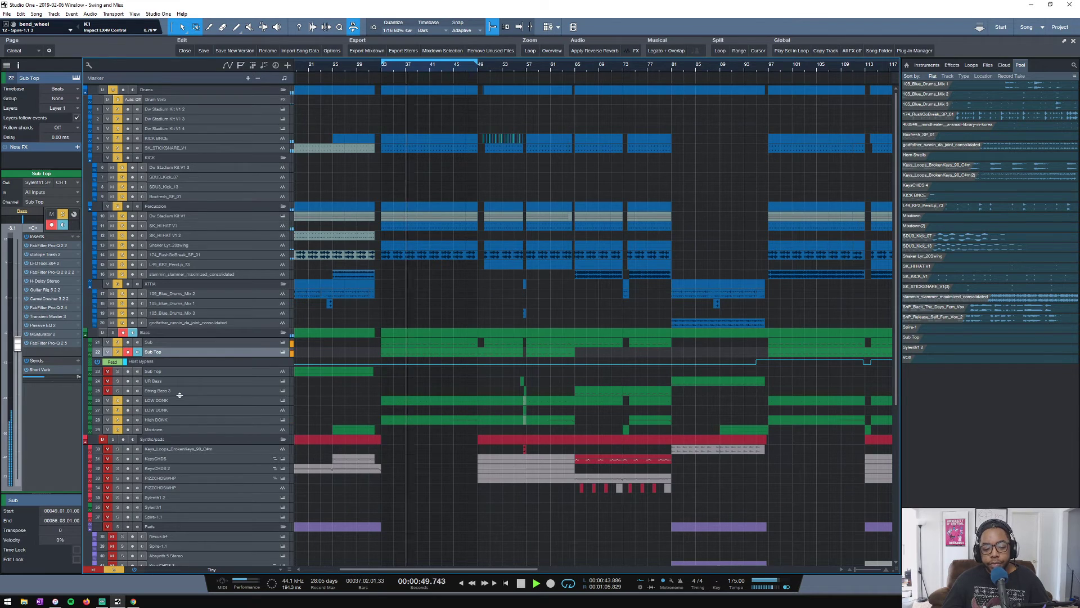
key("space")
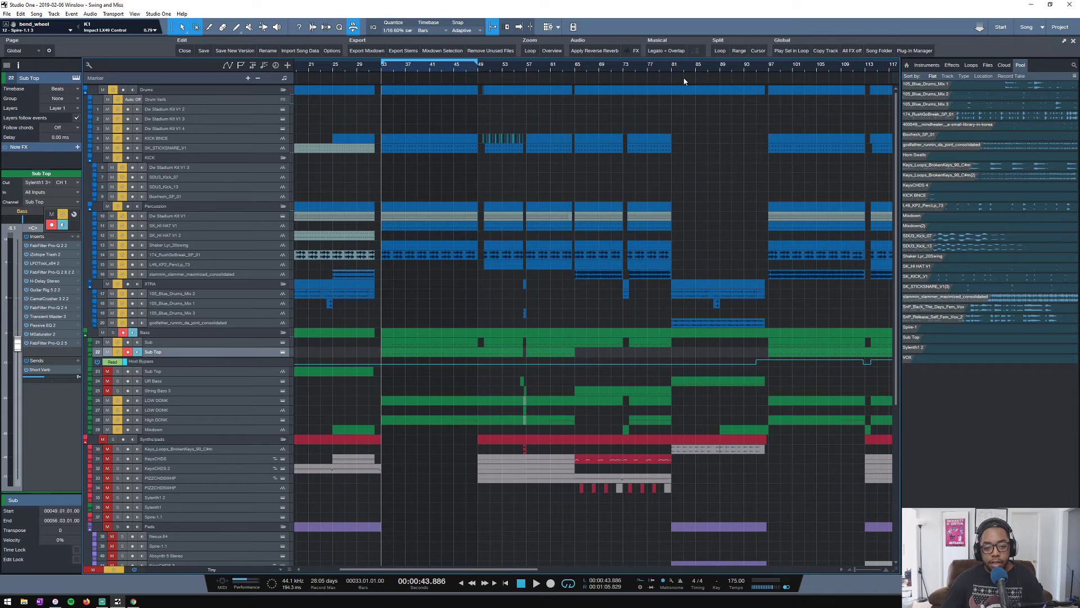
Move the loop range to bars 49–65 and play the soloed drums and bass from bar 49
left_click_drag(414, 65, 515, 69)
scroll(516, 68, "up", 3)
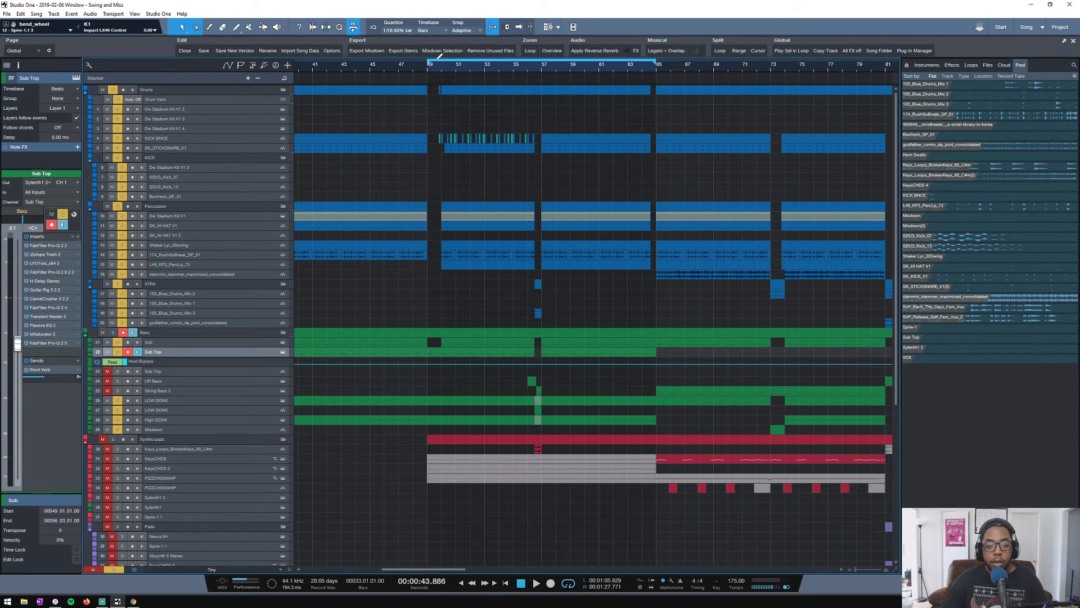
scroll(430, 65, "up", 3)
scroll(390, 65, "down", 2)
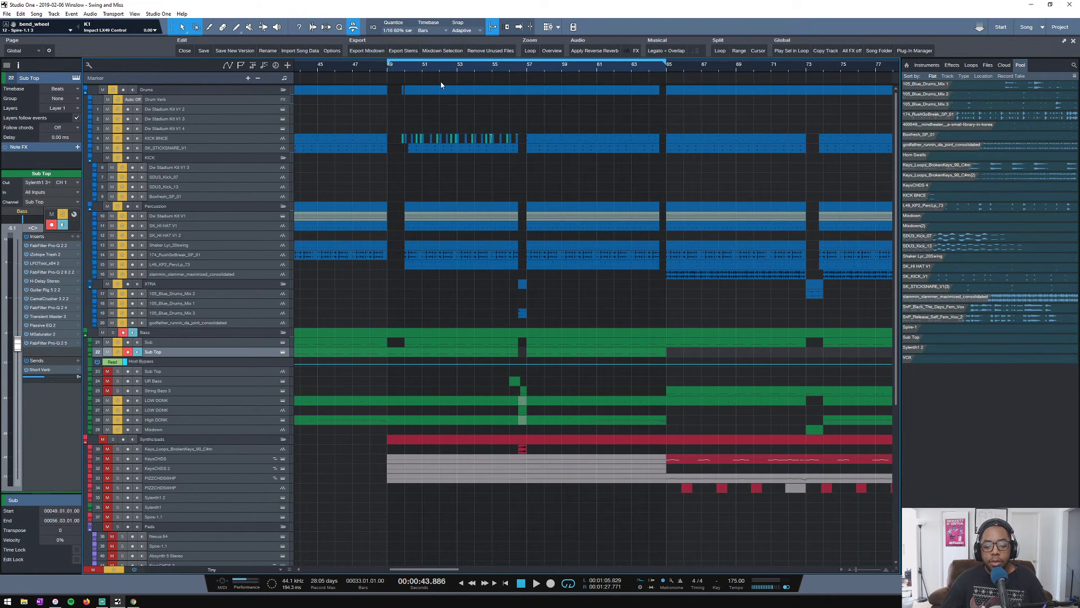
left_click(387, 68)
key("space")
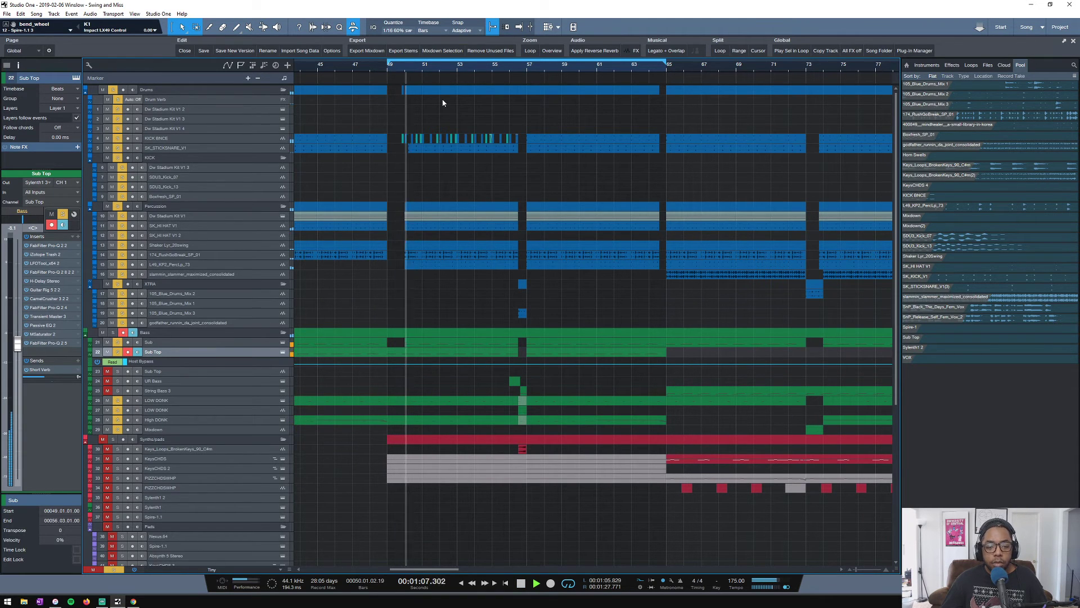
scroll(458, 70, "down", 3)
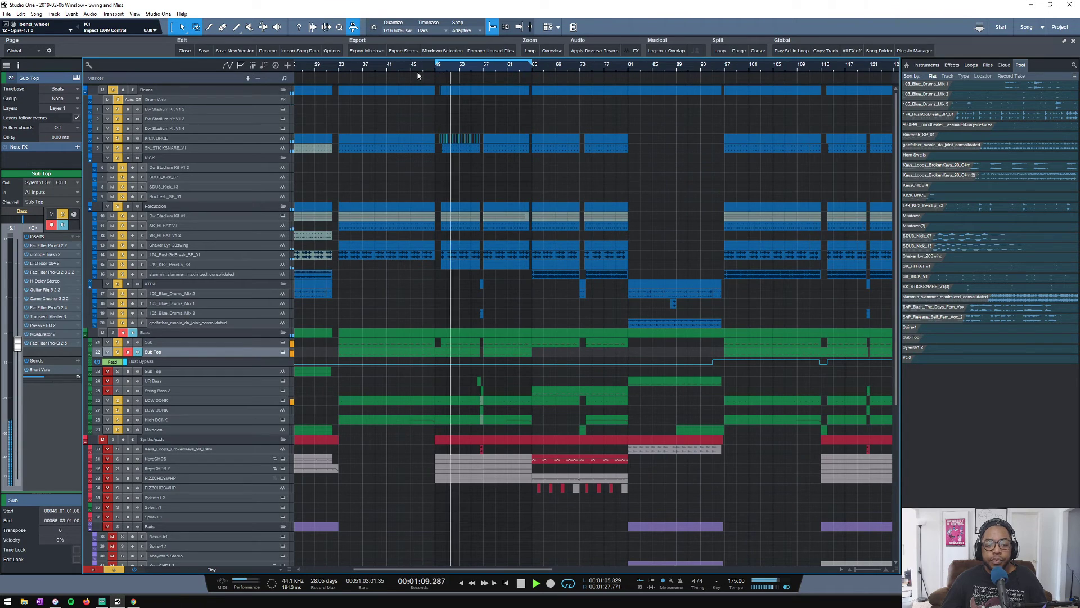
key("space")
Move the loop range to bars 65–81 and place the playhead at bar 65
left_click_drag(468, 64, 564, 65)
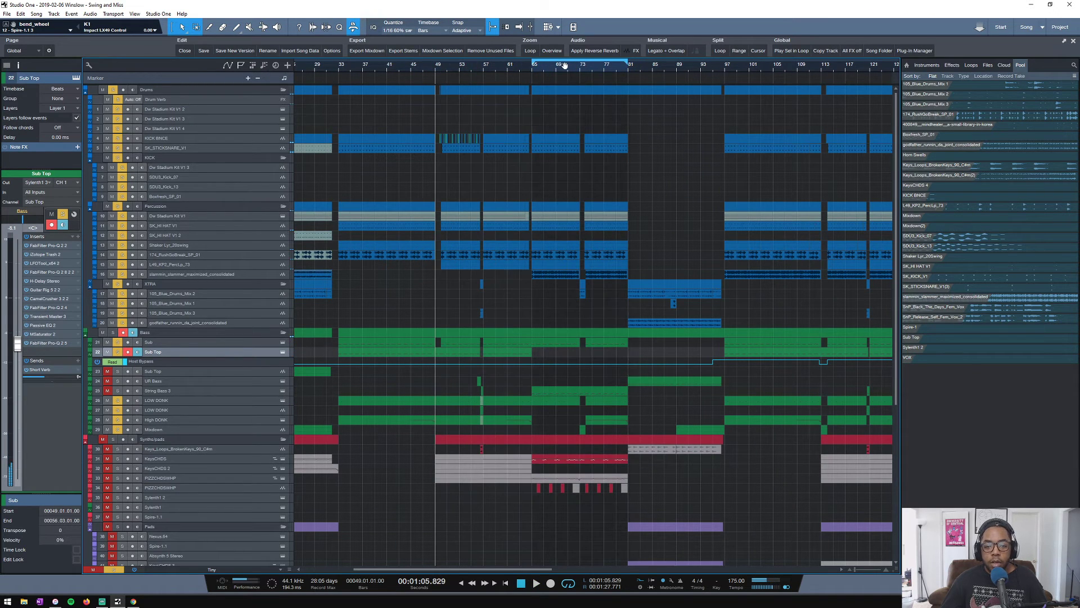
scroll(635, 70, "up", 2)
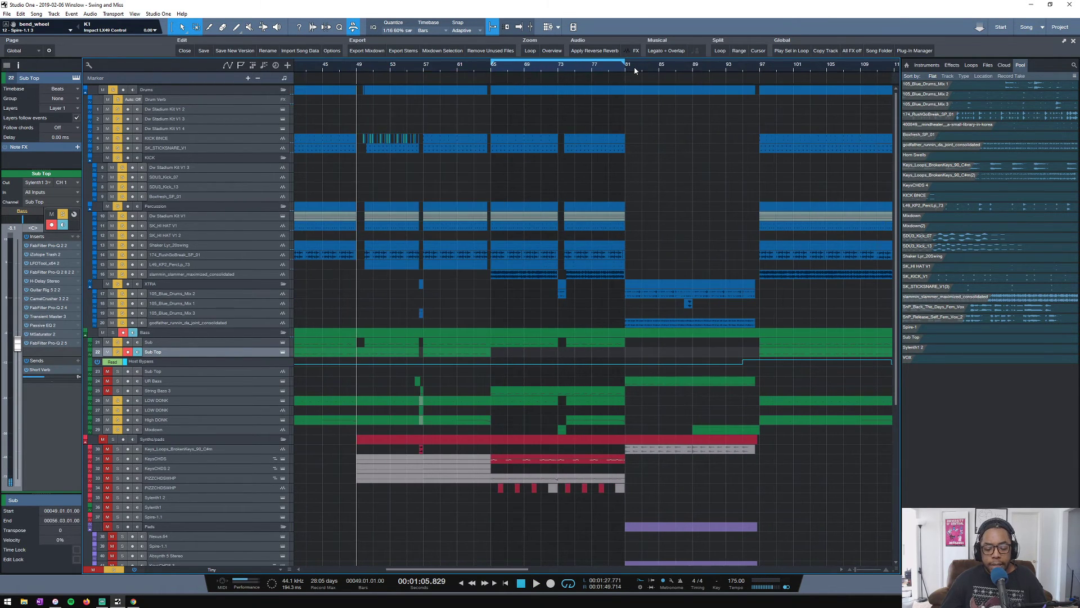
scroll(635, 70, "down", 1)
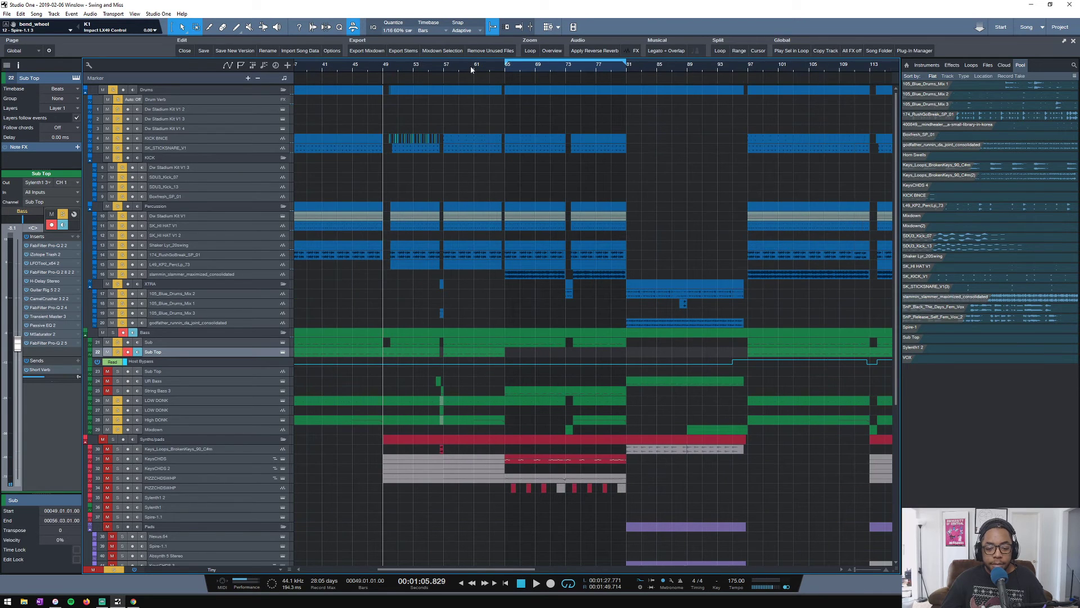
left_click(505, 70)
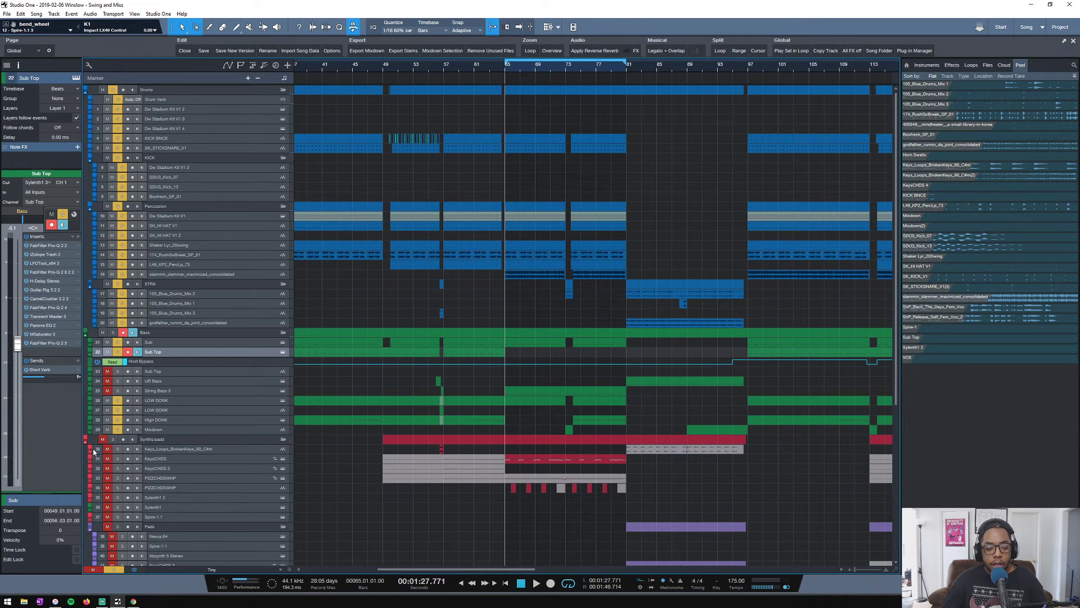
Replace the drum and bass solos with only the PIZZCHDSWHP audio track 34 in the Synths/pads folder, and start playback
left_click_drag(116, 371, 118, 391)
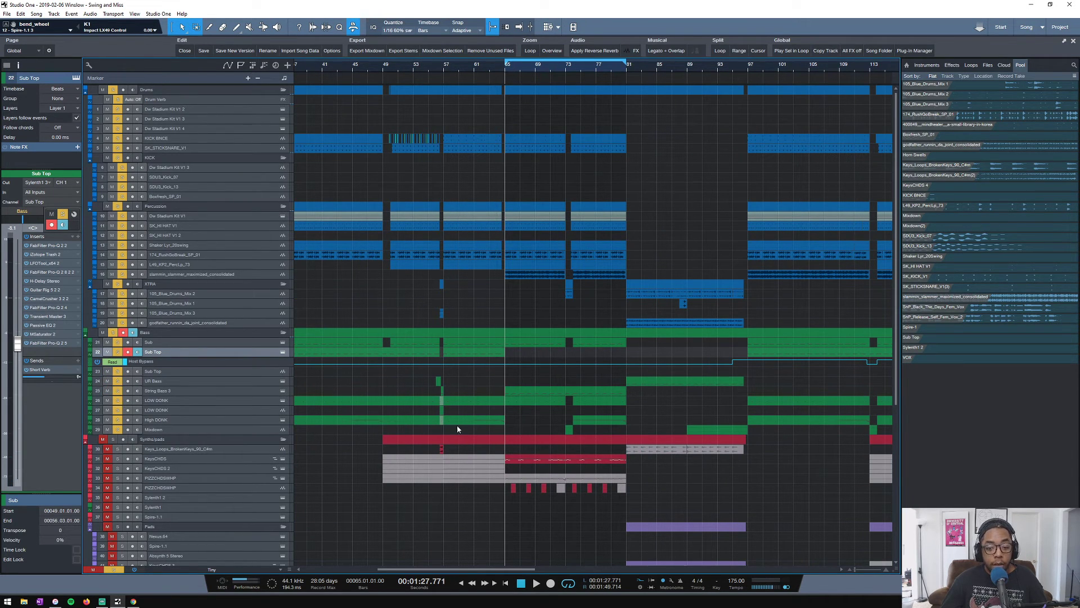
scroll(422, 422, "down", 4)
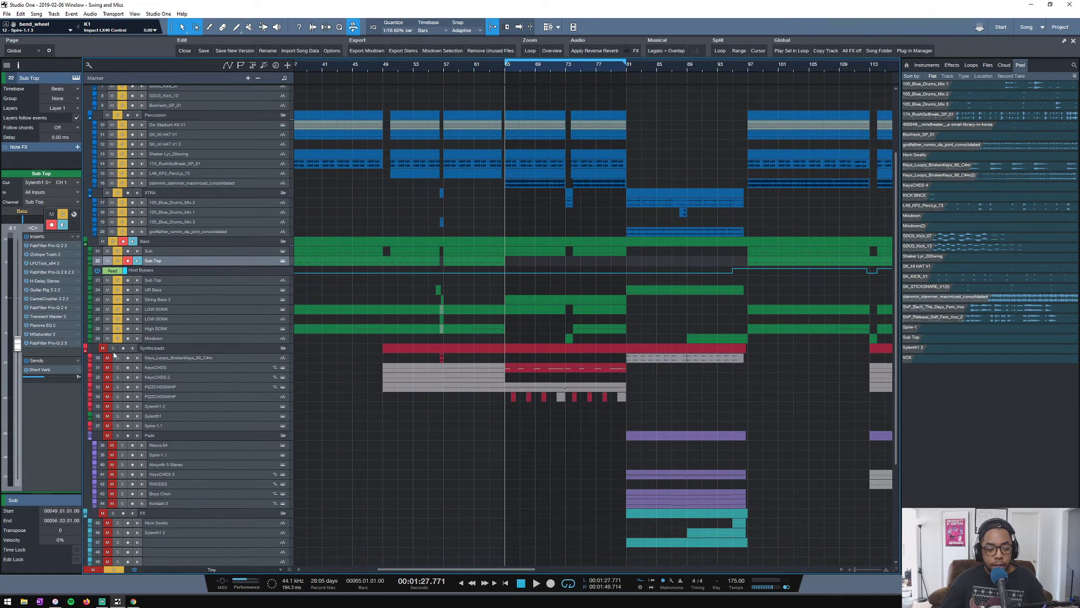
left_click(114, 348)
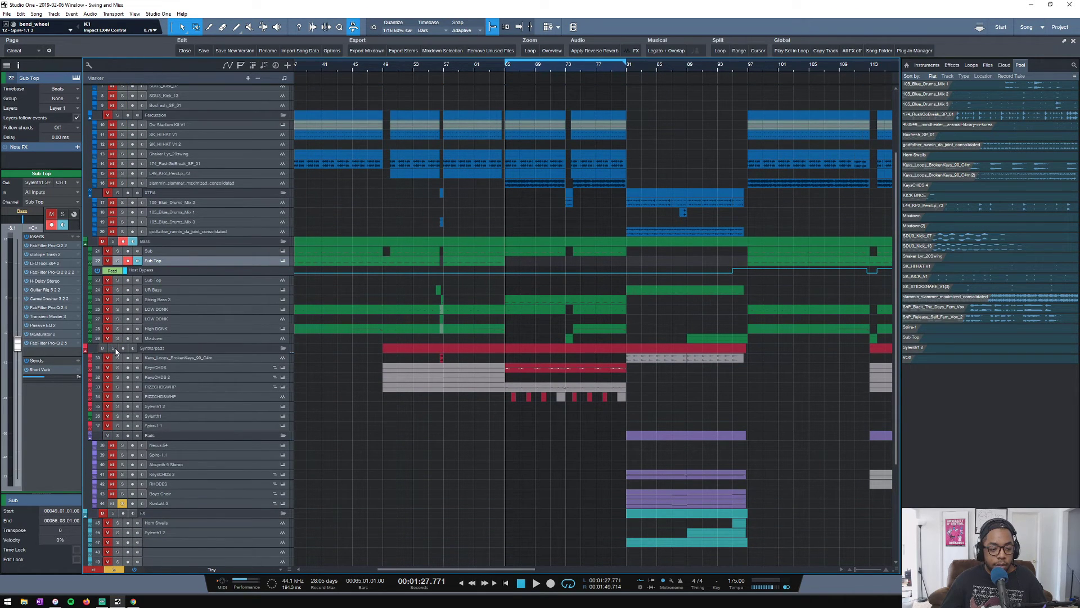
left_click(284, 369)
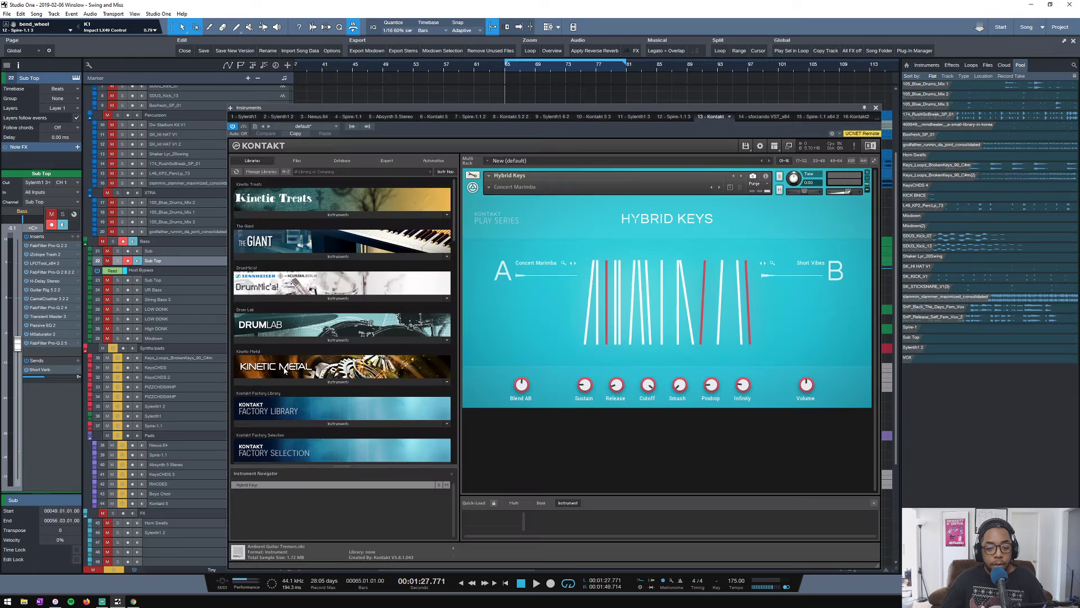
left_click(875, 108)
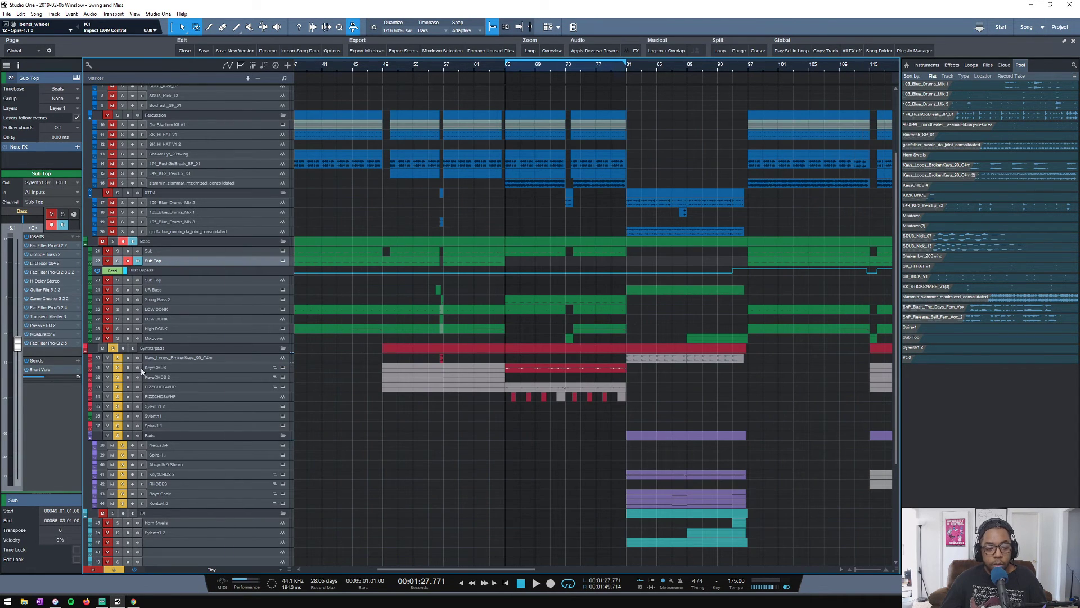
left_click(118, 368, "alt")
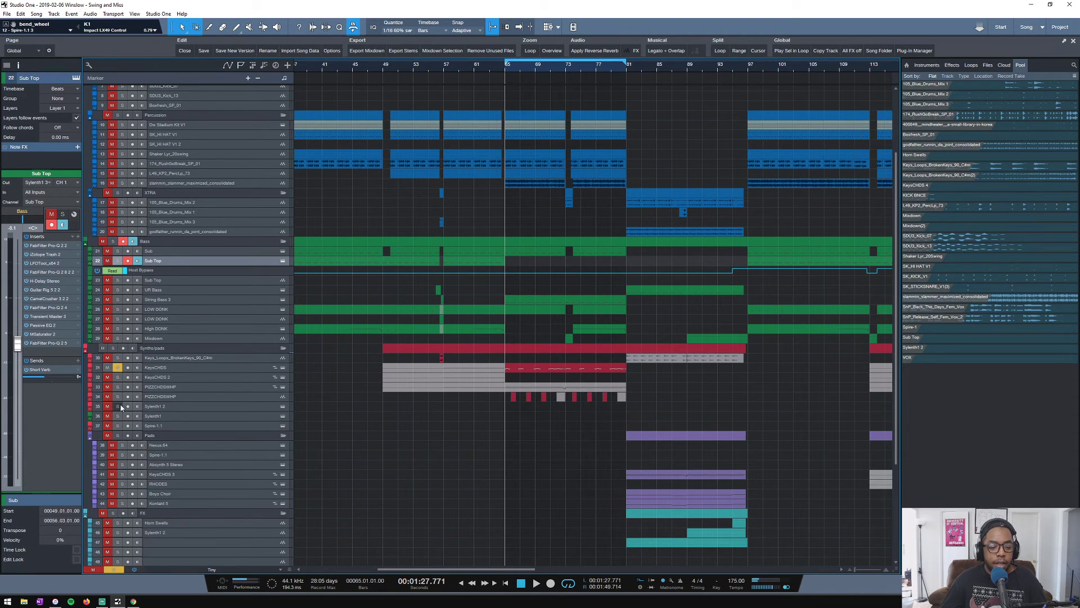
key("space")
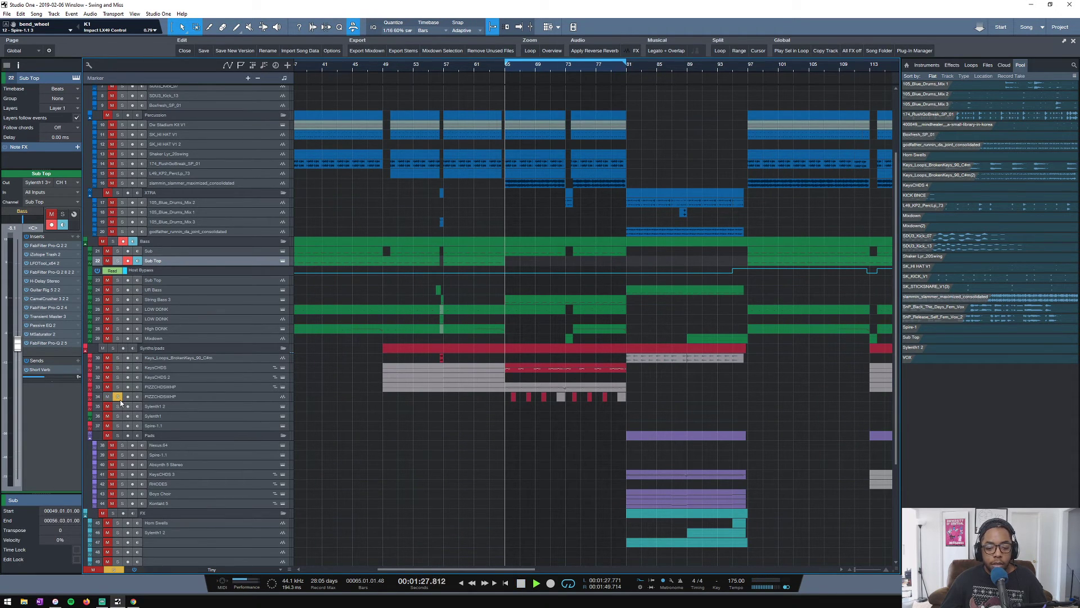
Unmute the PIZZCHDSWHP instrument event at bars 65–81 and solo that track 33 in place of the audio version
left_click(218, 389)
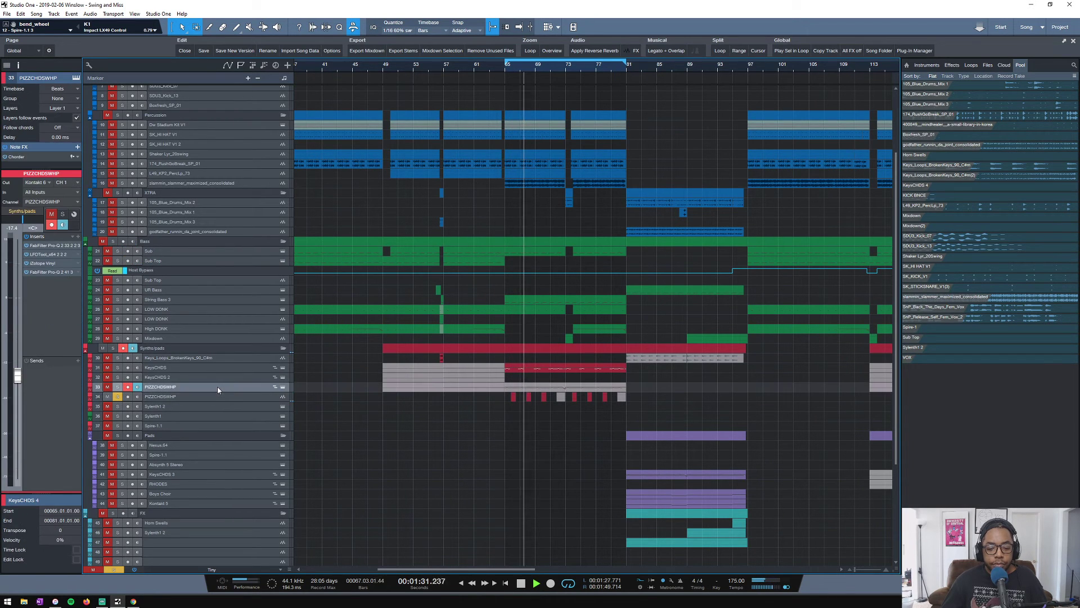
left_click(117, 387)
key("space")
left_click_drag(235, 392, 235, 419)
left_click(535, 409)
key("shift+m")
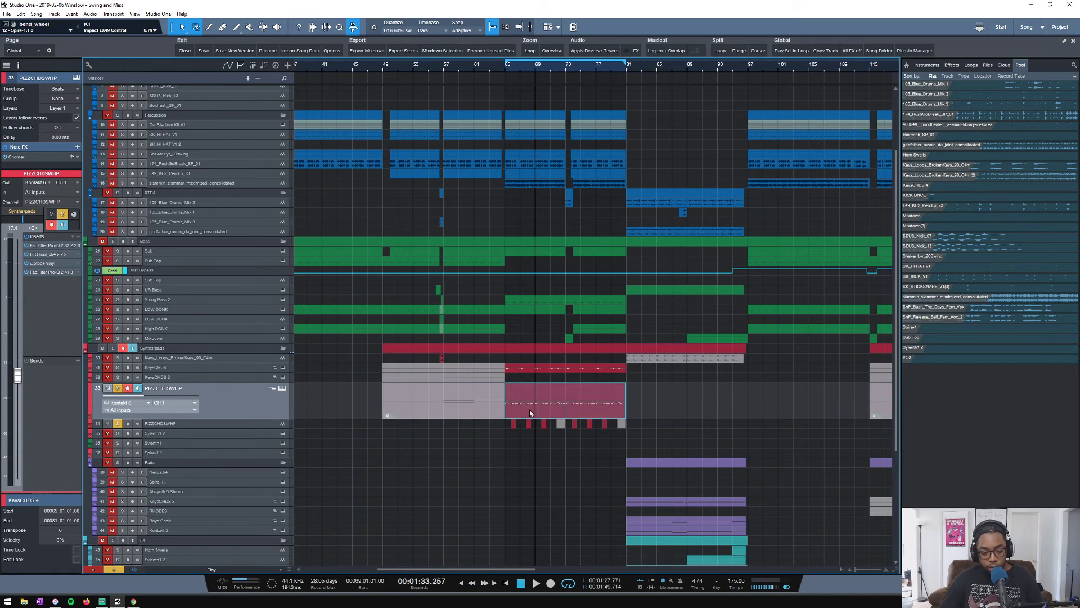
left_click(117, 423)
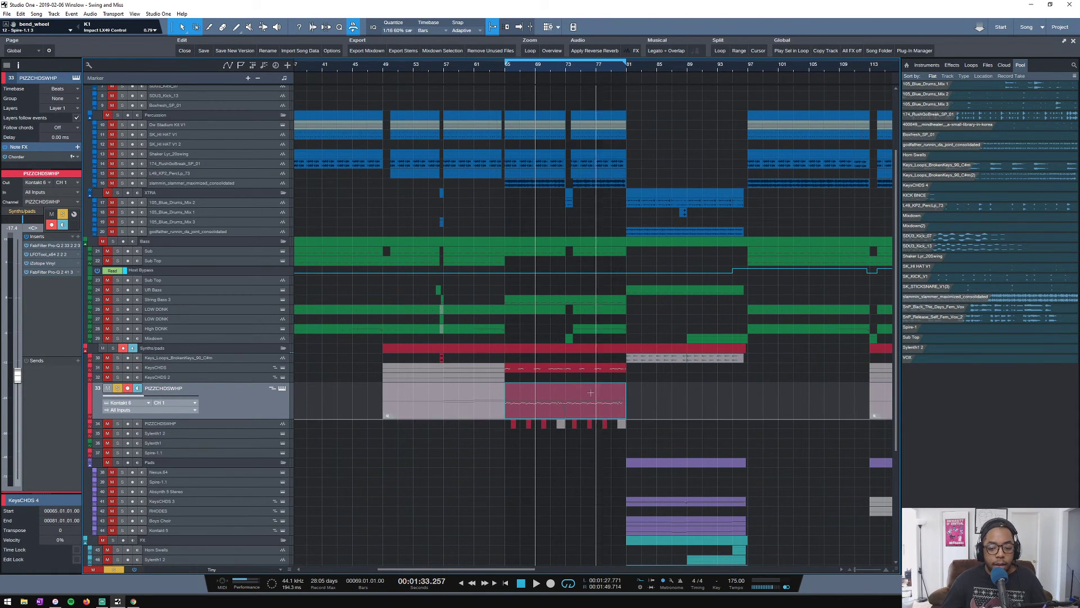
Try Sub Top and Sub alongside the soloed PIZZCHDSWHP instrument track, and take both out of the solo again
scroll(581, 64, "up", 2)
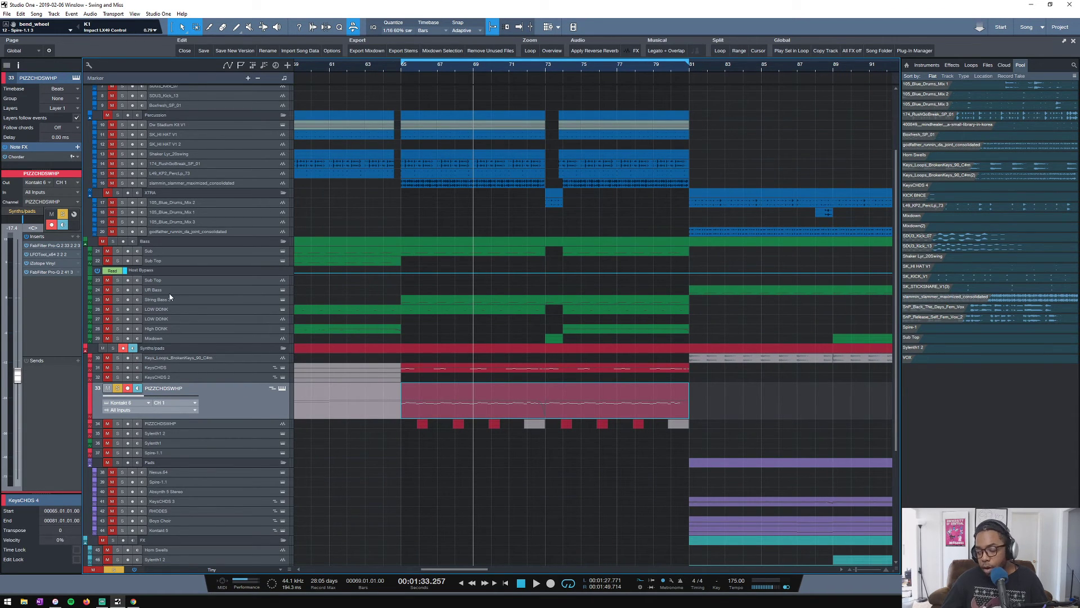
key("alt+Tab")
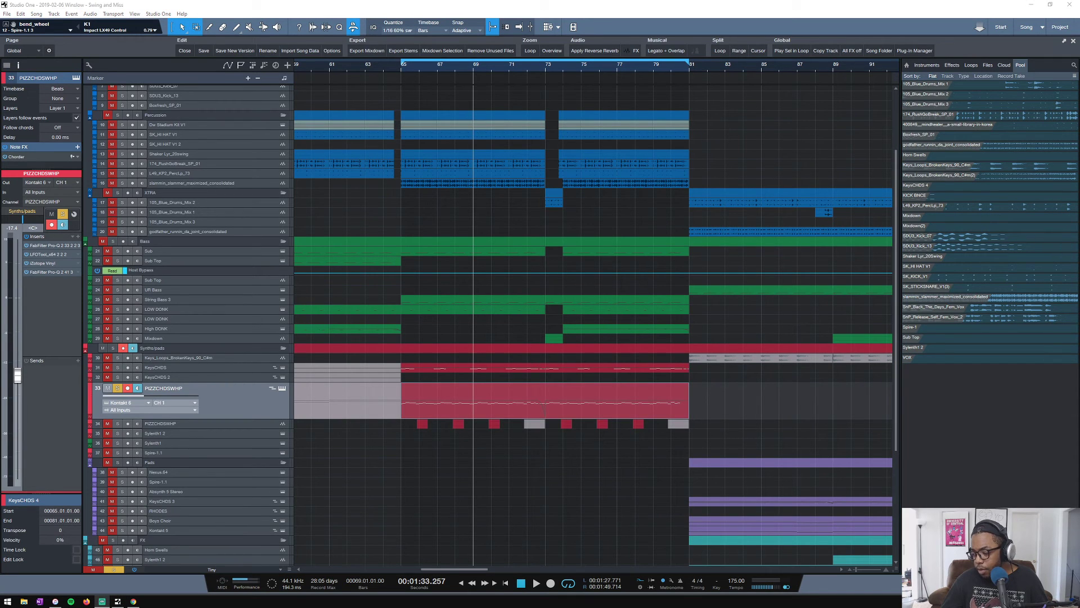
left_click(118, 260)
key("space")
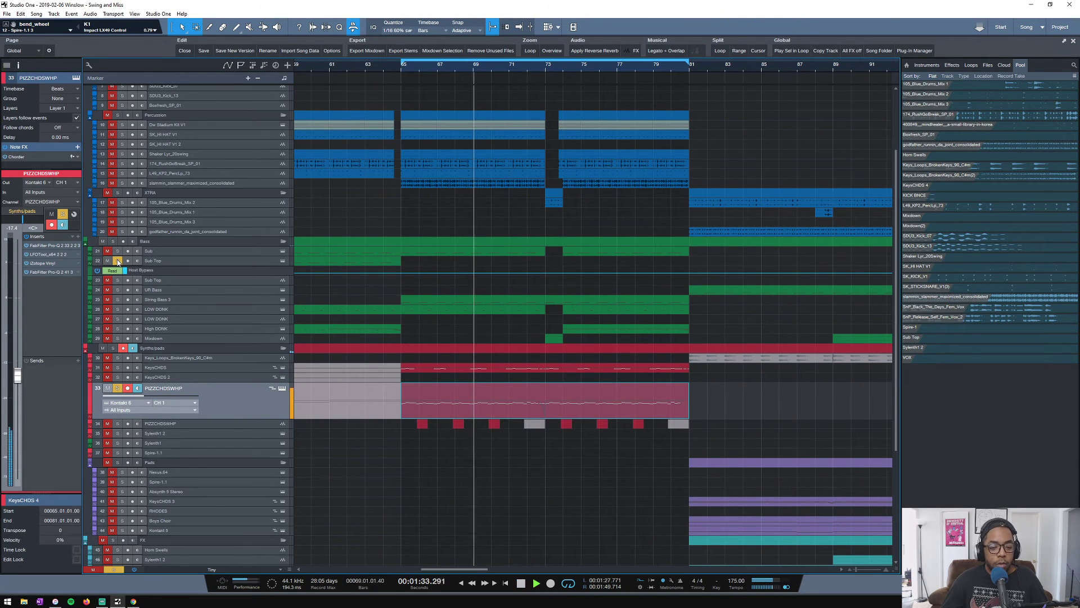
key("space")
left_click(117, 252)
key("space")
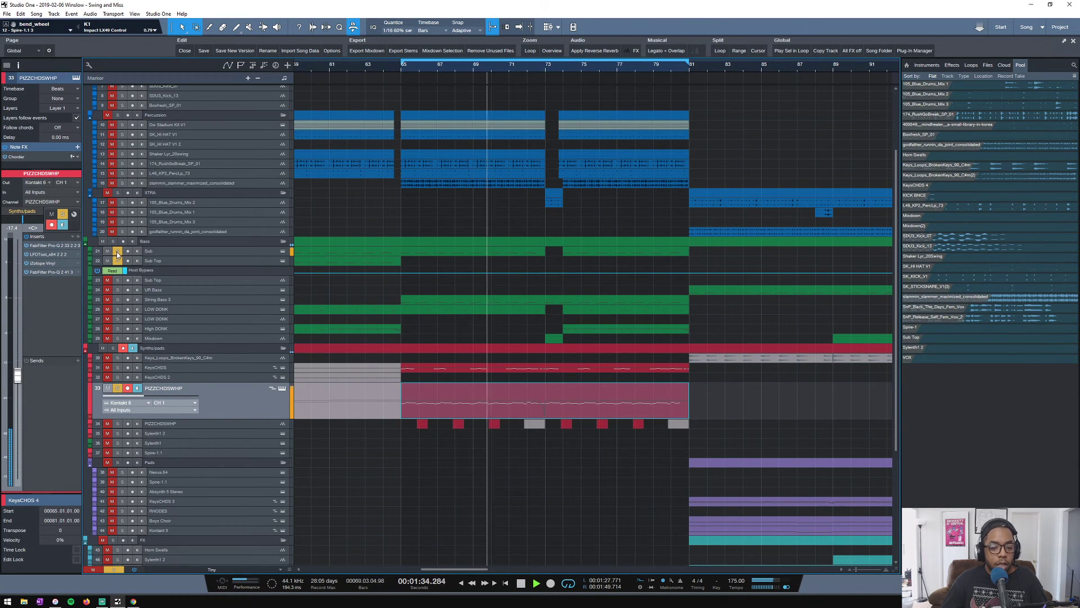
key("space")
left_click_drag(118, 254, 118, 261)
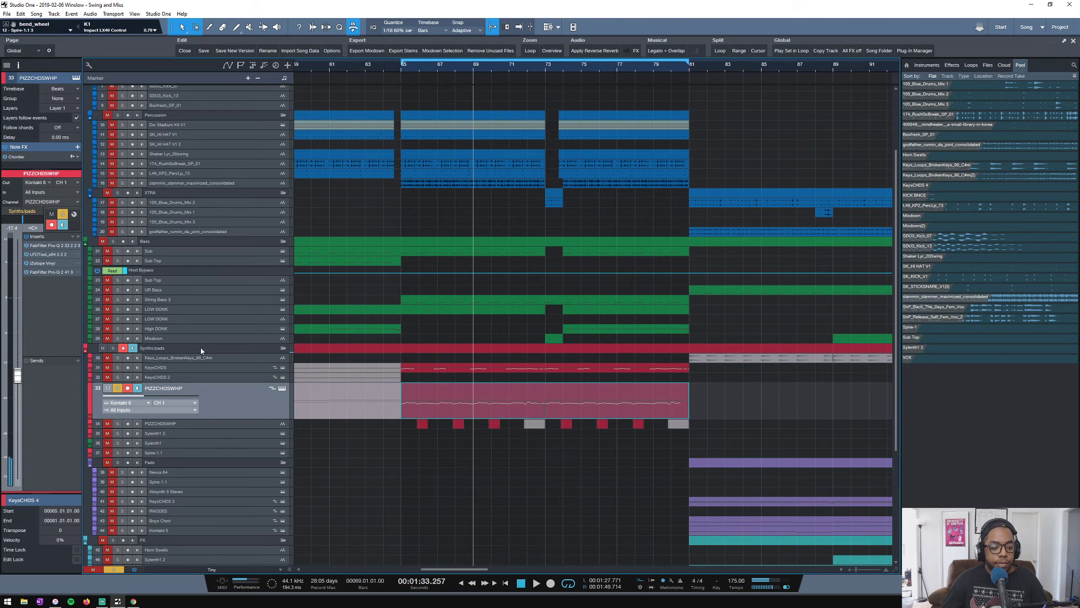
Play the soloed PIZZCHDSWHP instrument track from bar 65 and stop playback
left_click(402, 69)
key("space")
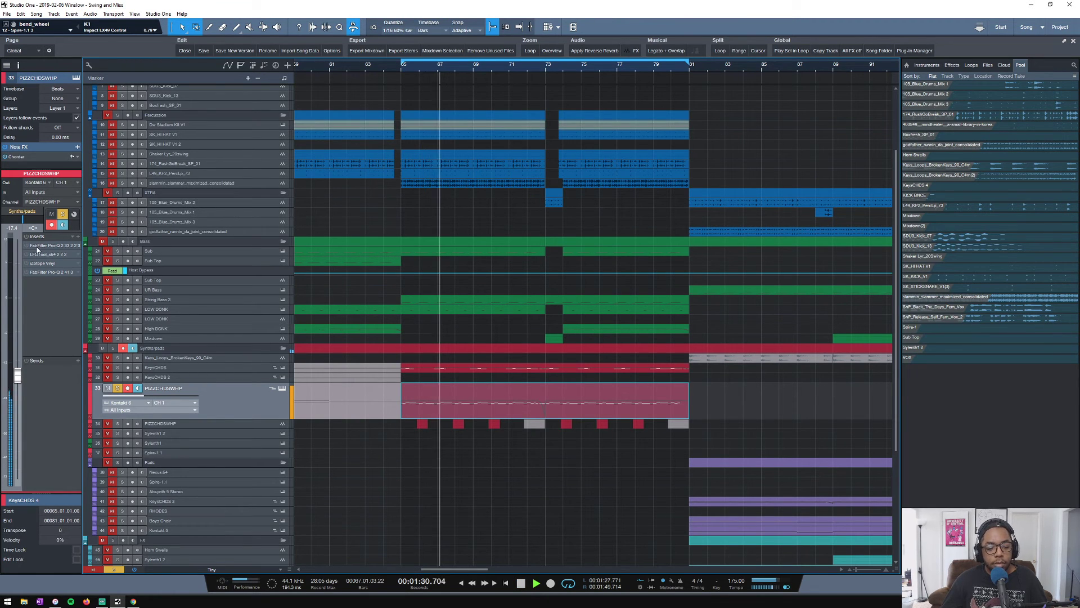
key("space")
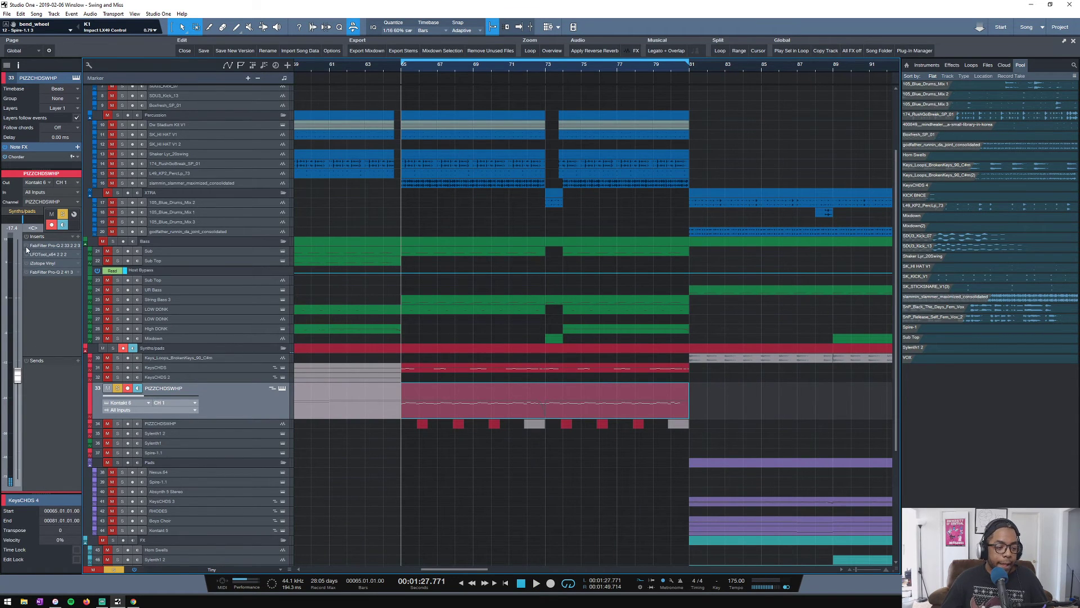
Inspect the FabFilter Pro-Q 2 and LFOTool inserts of PIZZCHDSWHP track 33, and replay the soloed track
double_click(40, 245)
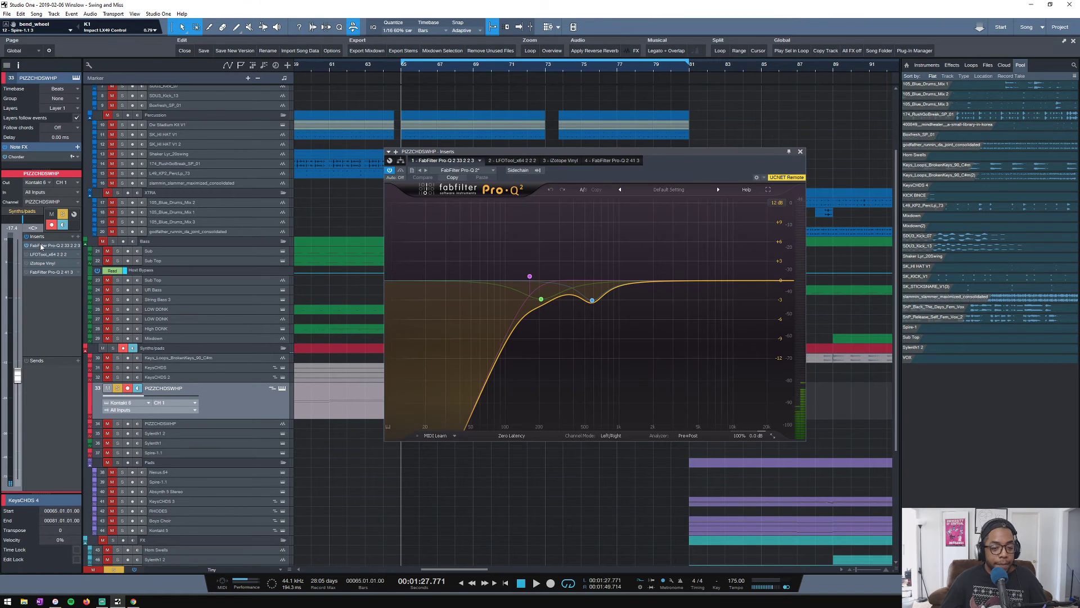
left_click(800, 152)
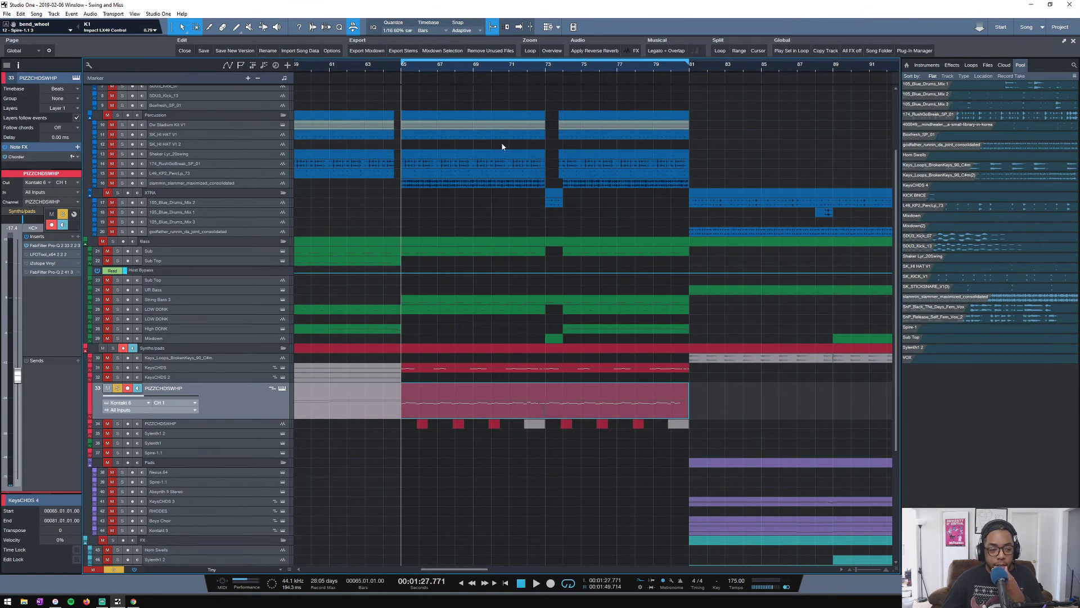
double_click(46, 254)
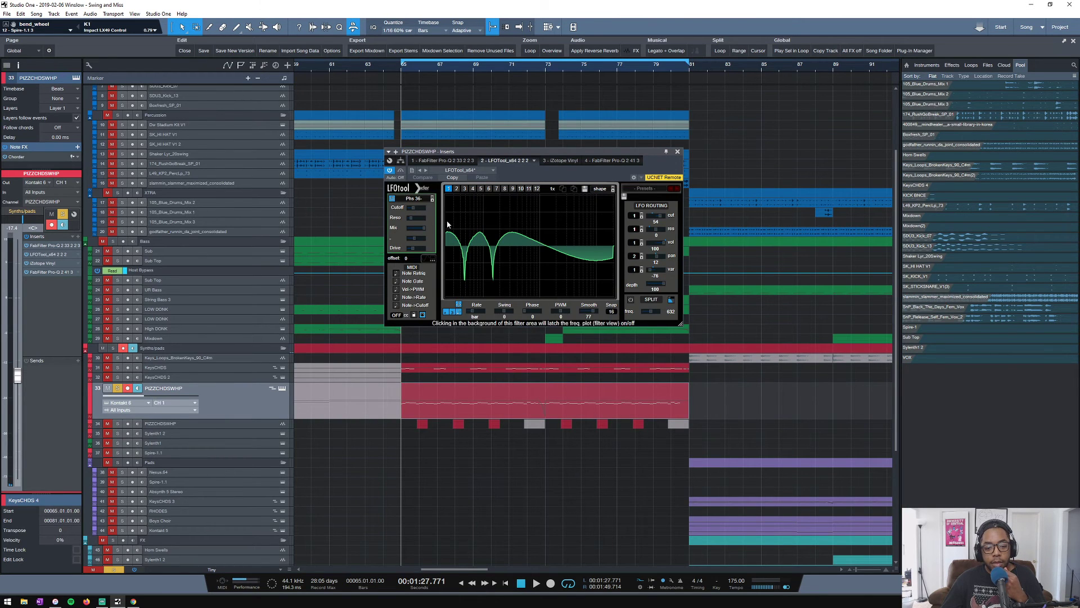
left_click(678, 152)
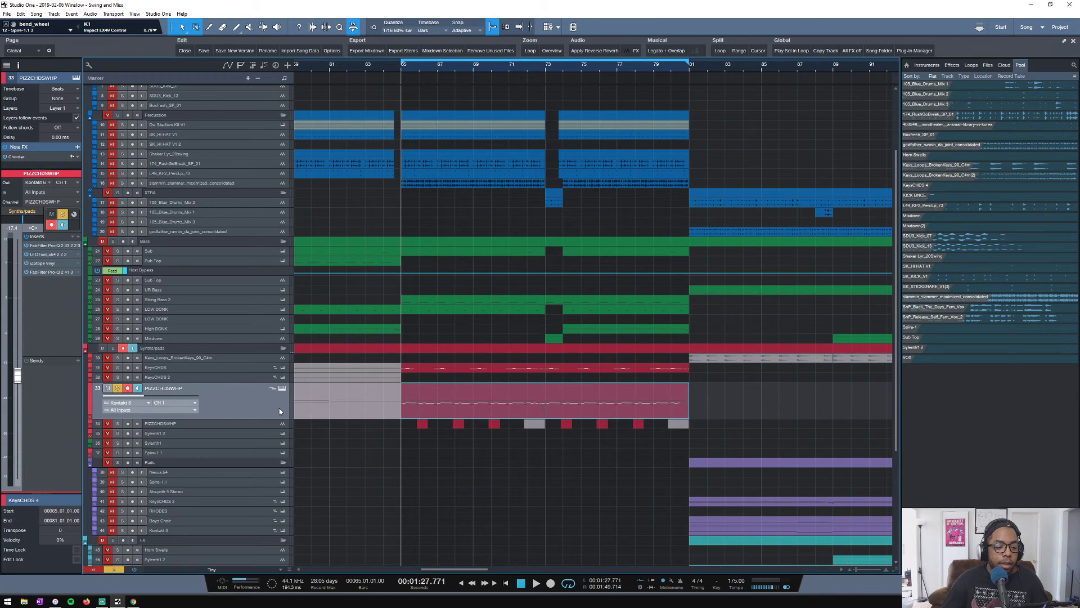
key("space")
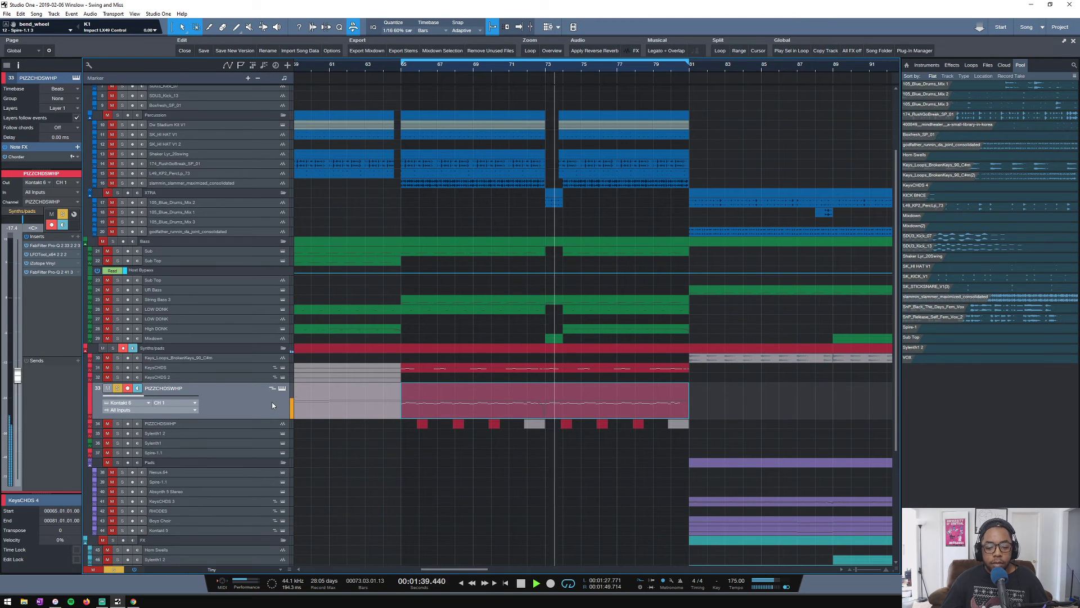
key("space")
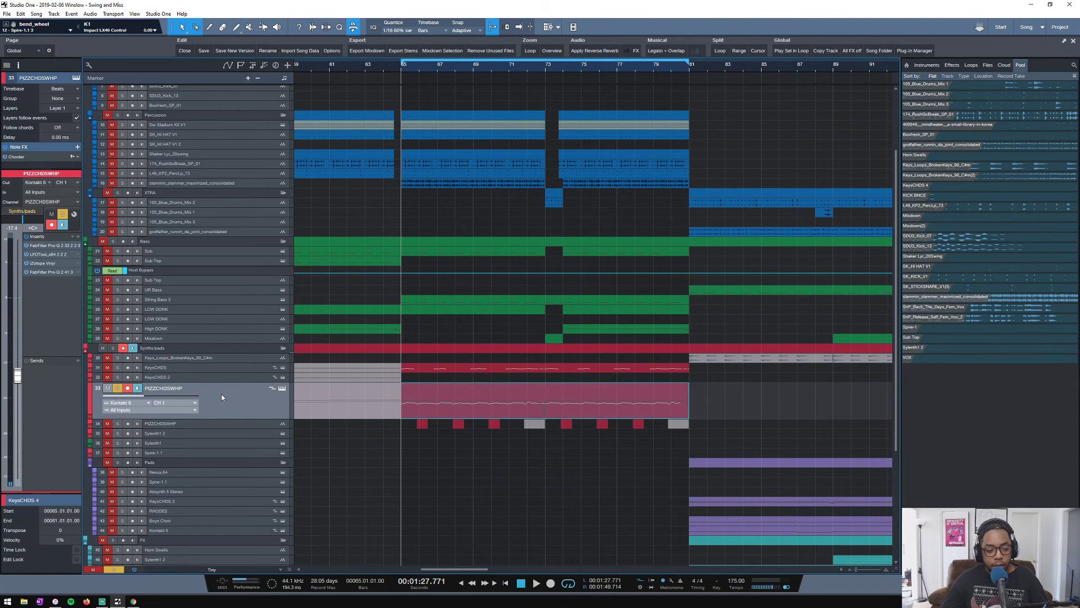
Mute the PIZZCHDSWHP instrument event at bars 65–81, and solo and audition the PIZZCHDSWHP audio track 34 instead
key("shift+e")
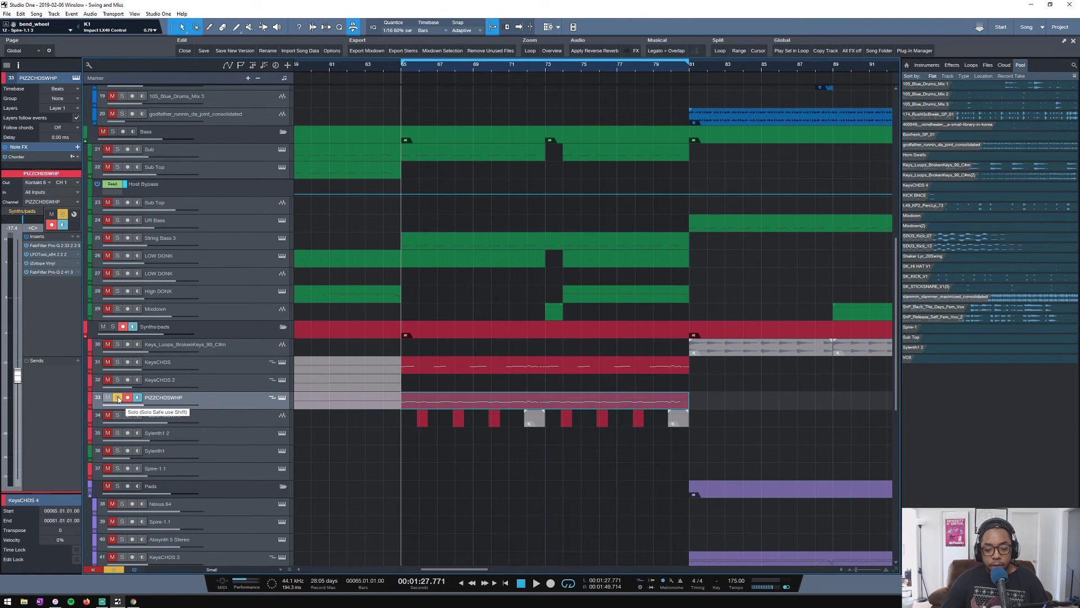
left_click(118, 398)
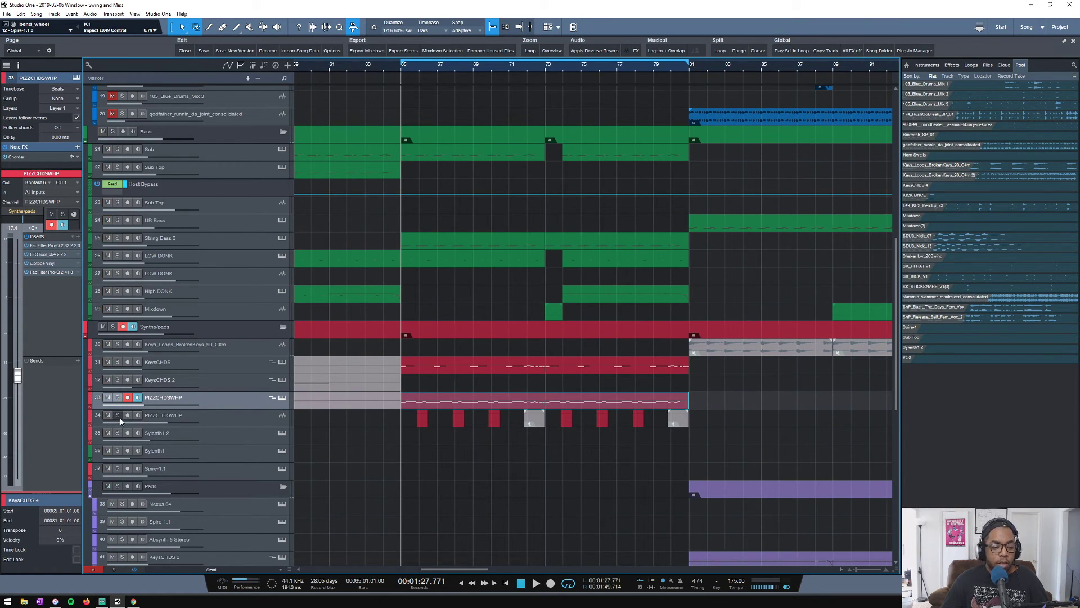
left_click(119, 414)
left_click(453, 405)
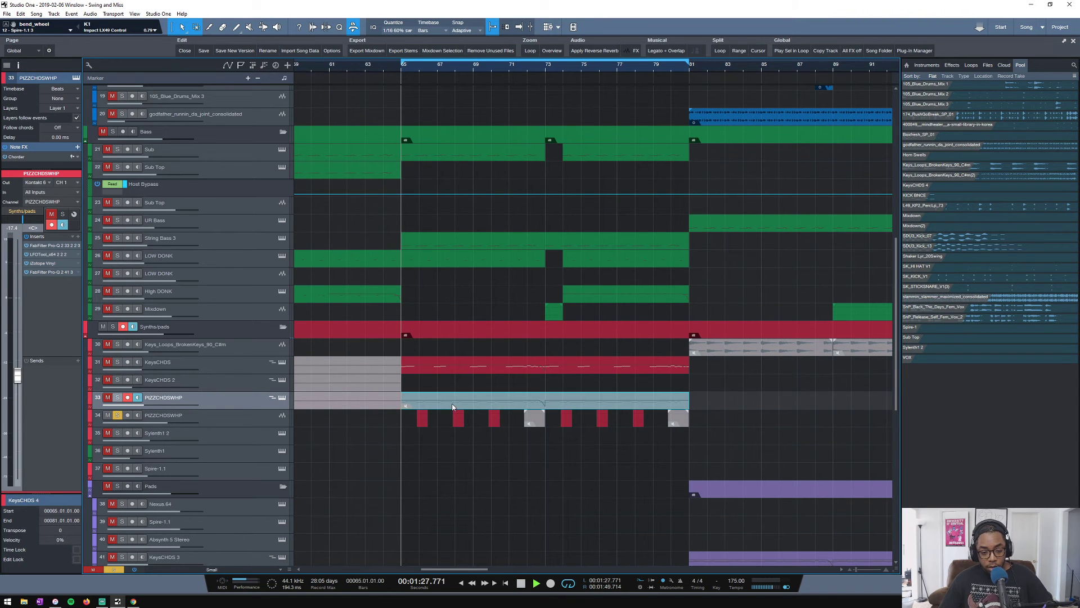
key("space")
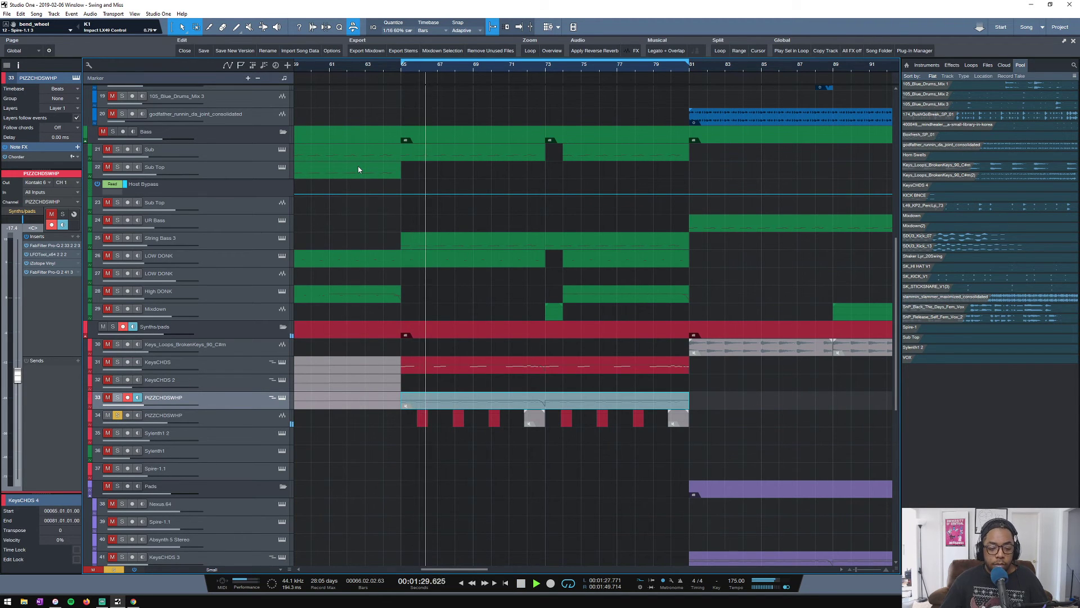
left_click(243, 421)
key("space")
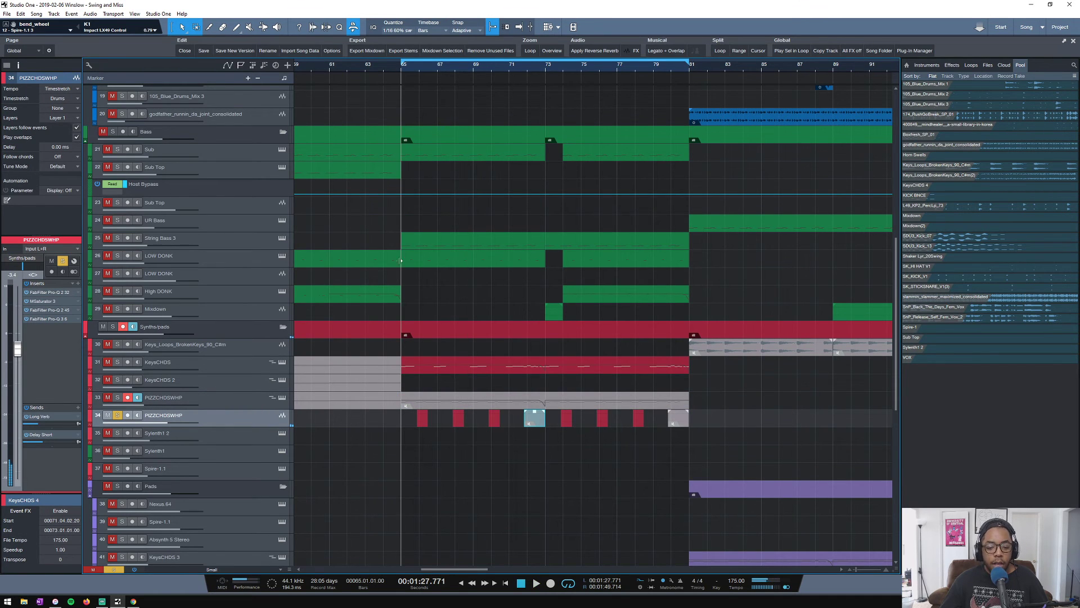
Add KeysCHDS to the solo and play it with the PIZZCHDSWHP audio track from bar 65
left_click(117, 362)
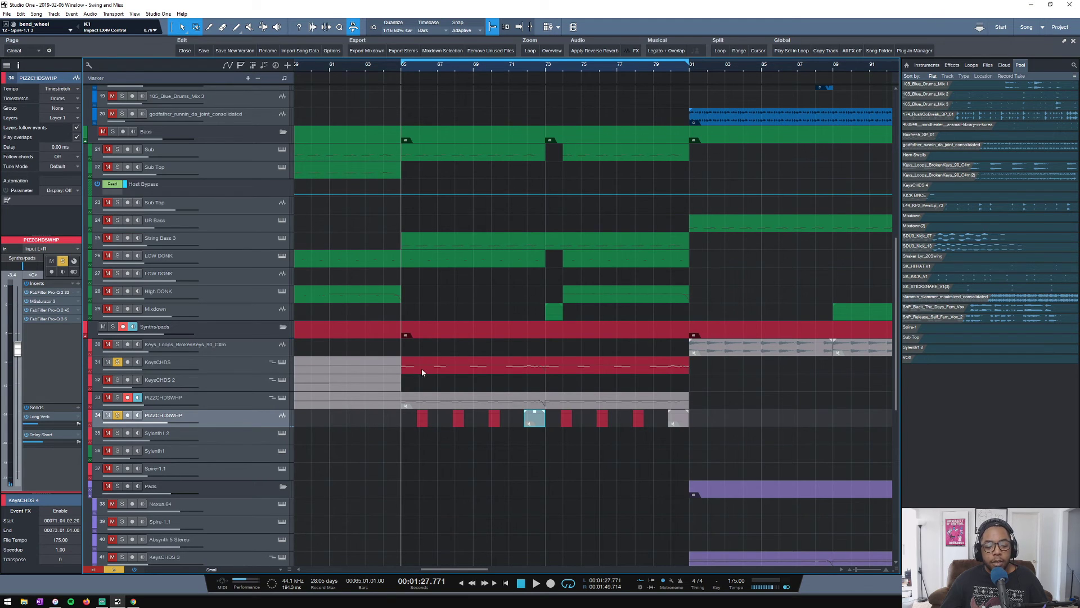
left_click(225, 364)
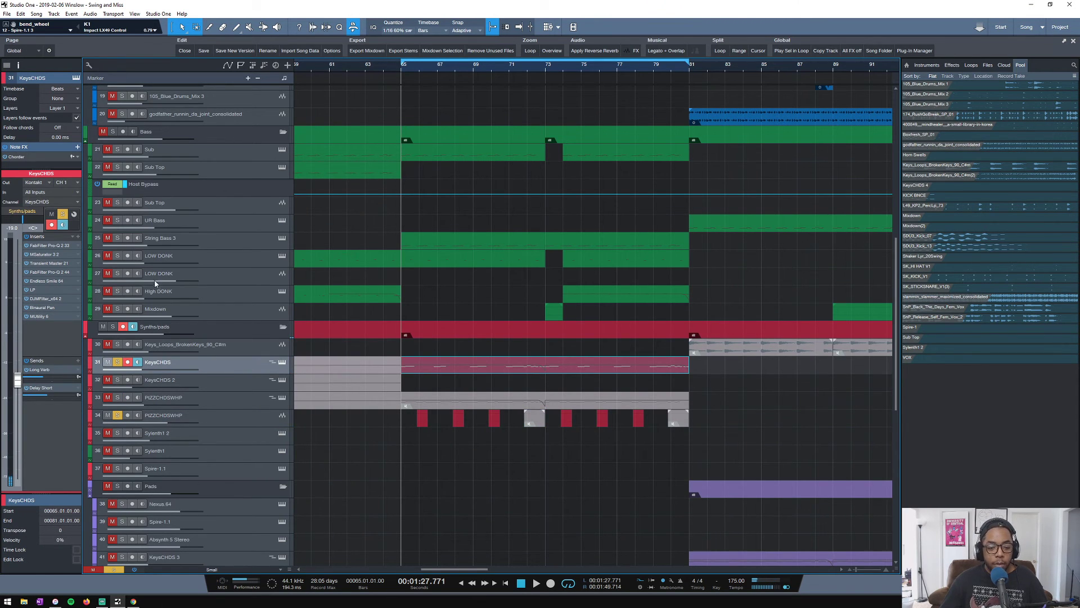
key("space")
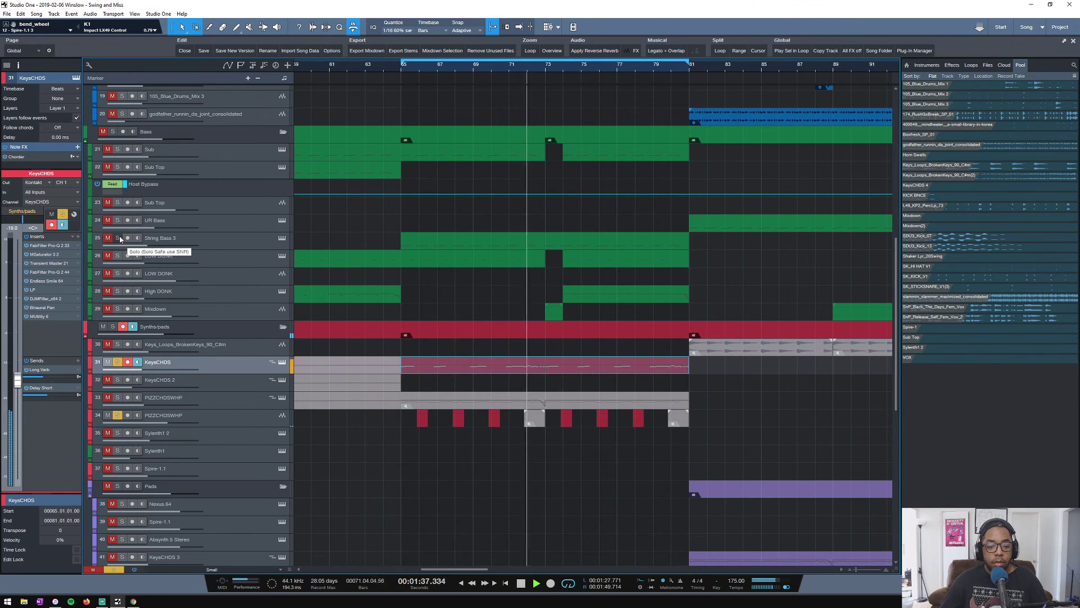
Stop playback, add String Bass 3 to the soloed KeysCHDS and PIZZCHDSWHP audio tracks, and audition them together from bar 65
key("space")
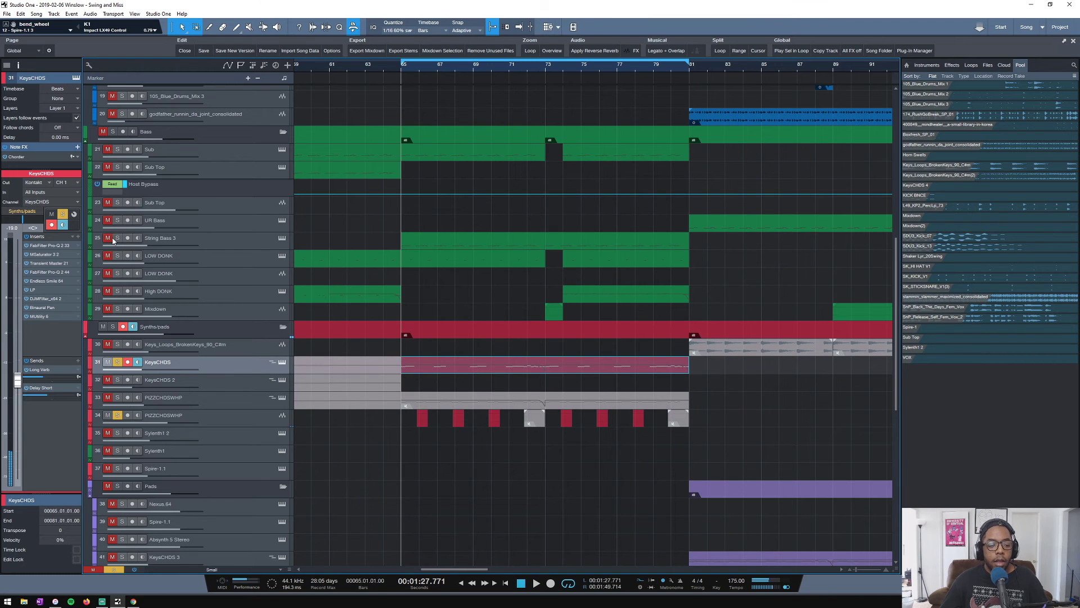
left_click(118, 239)
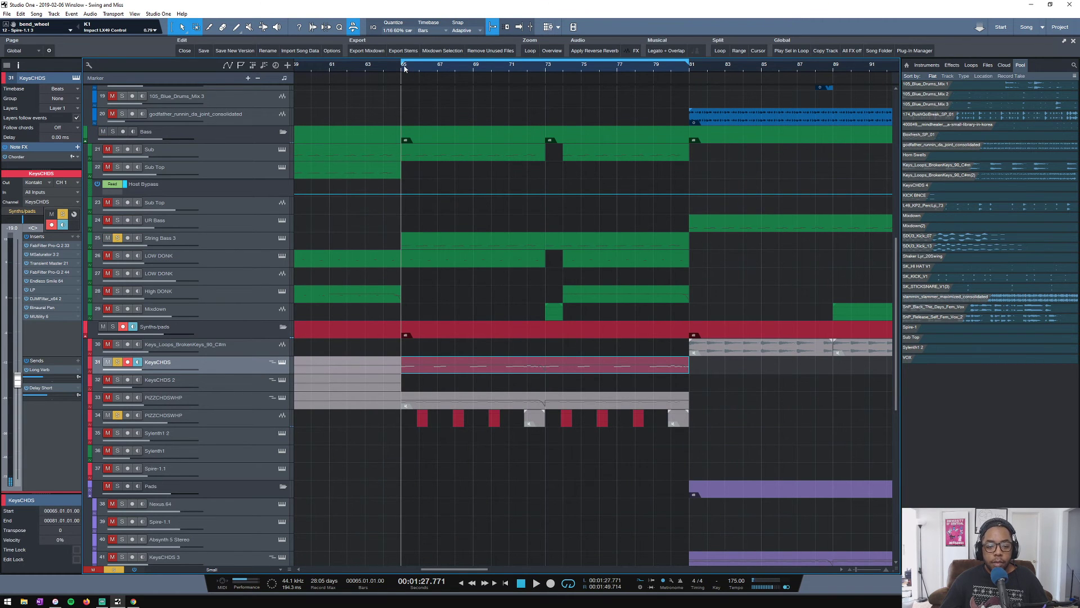
scroll(403, 68, "down", 2)
scroll(404, 69, "up", 5)
scroll(404, 69, "down", 2)
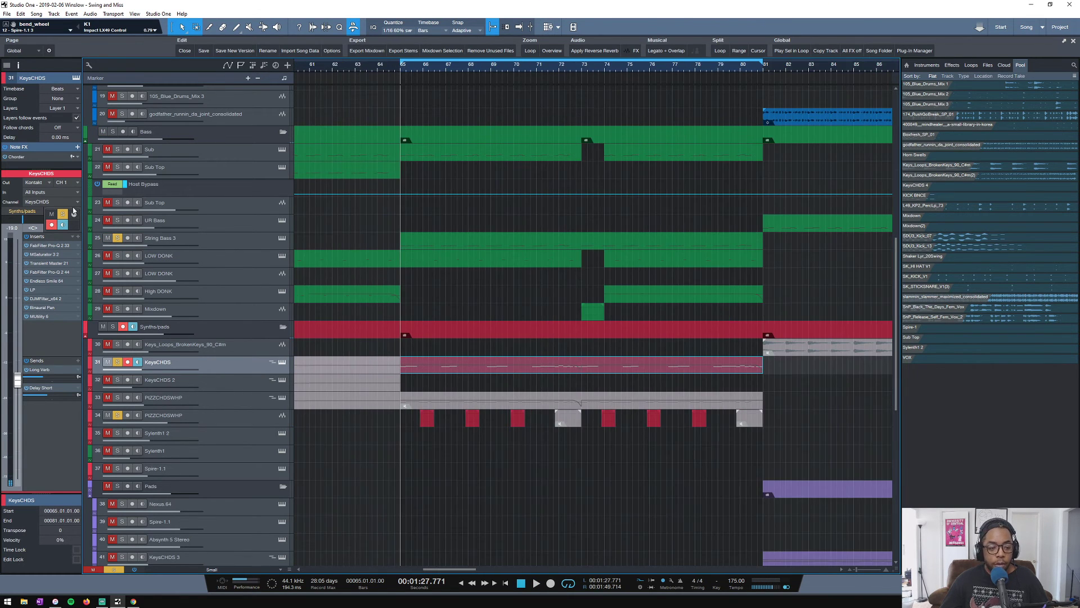
key("space")
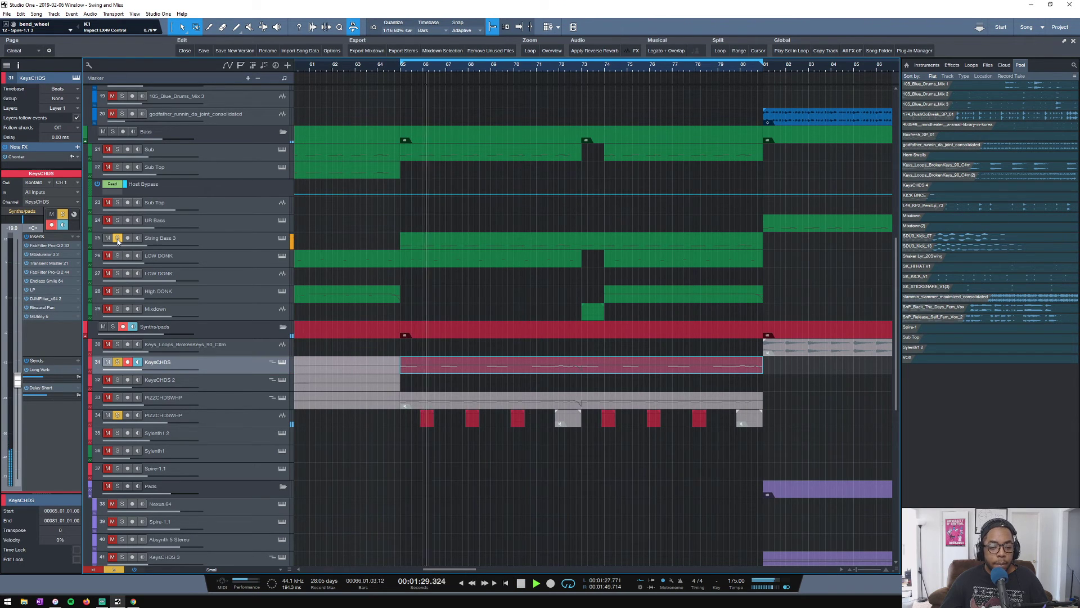
key("space")
Solo only String Bass 3, increase its track height, and audition it on its own from bar 65
key("s")
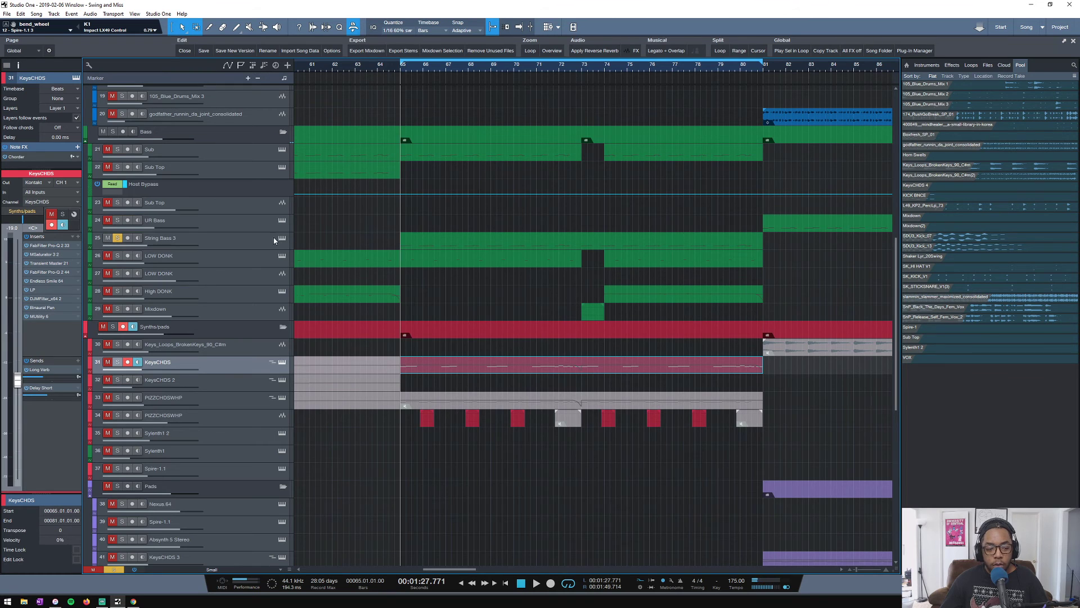
left_click_drag(225, 249, 224, 272)
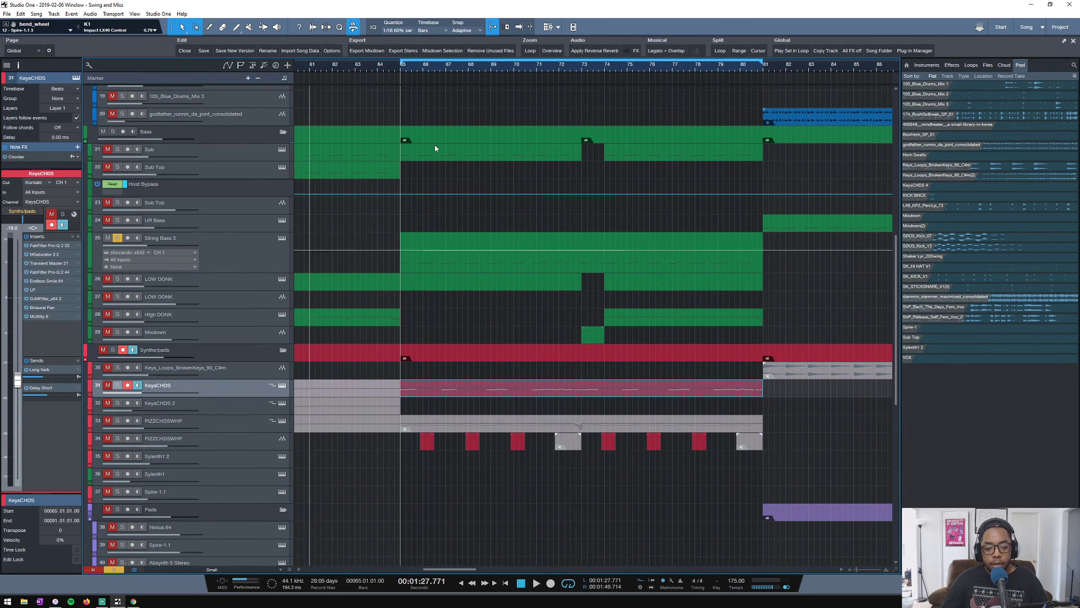
scroll(403, 71, "up", 3)
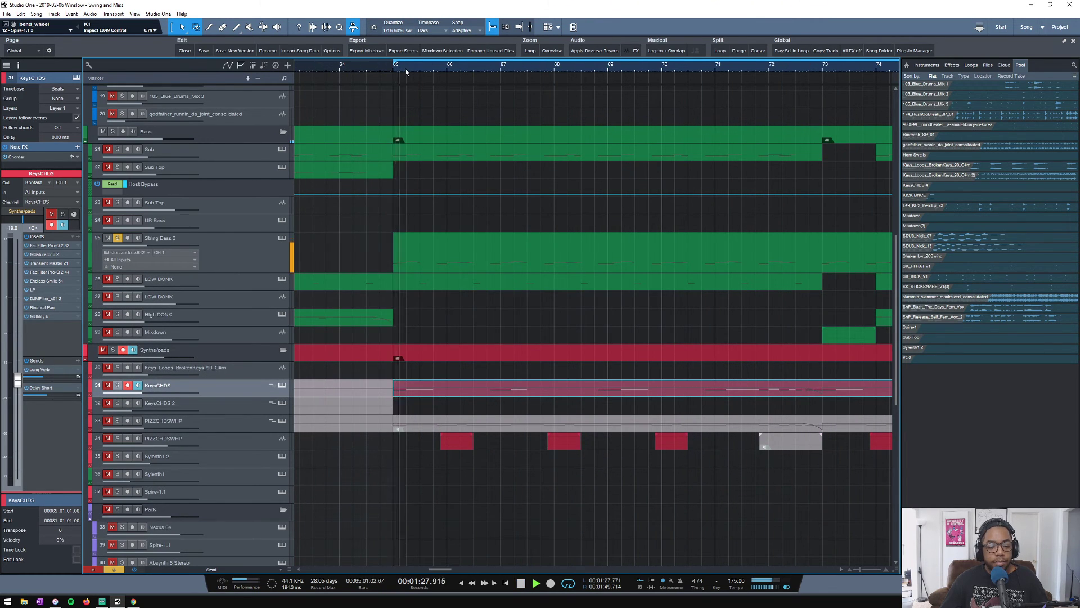
scroll(405, 71, "down", 4)
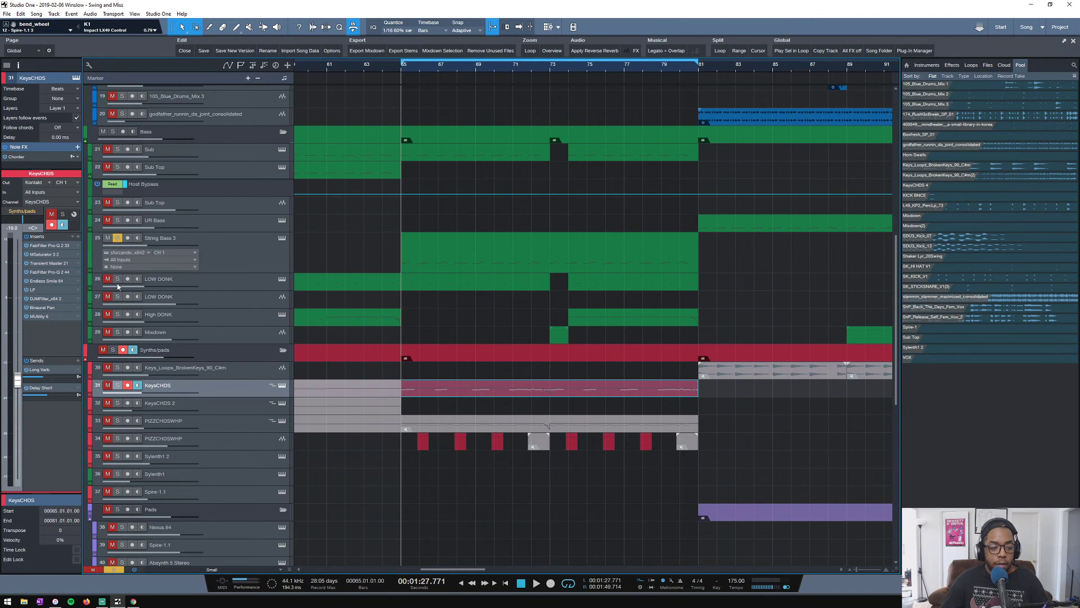
Add synth tracks 30–37, from Keys_Loops_BrokenKeys through Spire-1.1, to the String Bass 3 solo and deselect the KeysCHDS event
left_click(117, 385)
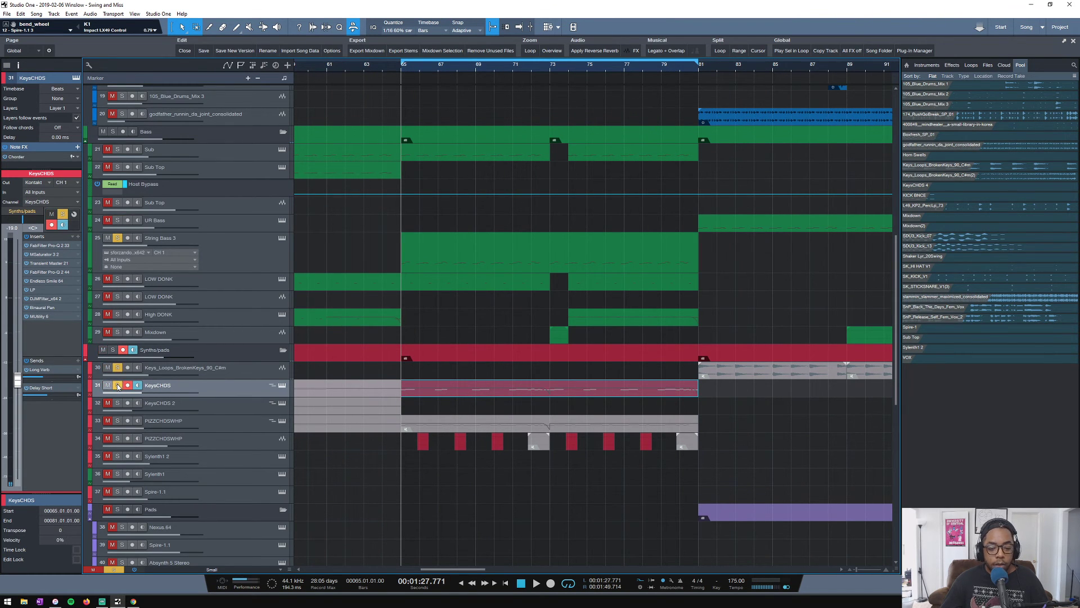
left_click_drag(117, 403, 117, 491)
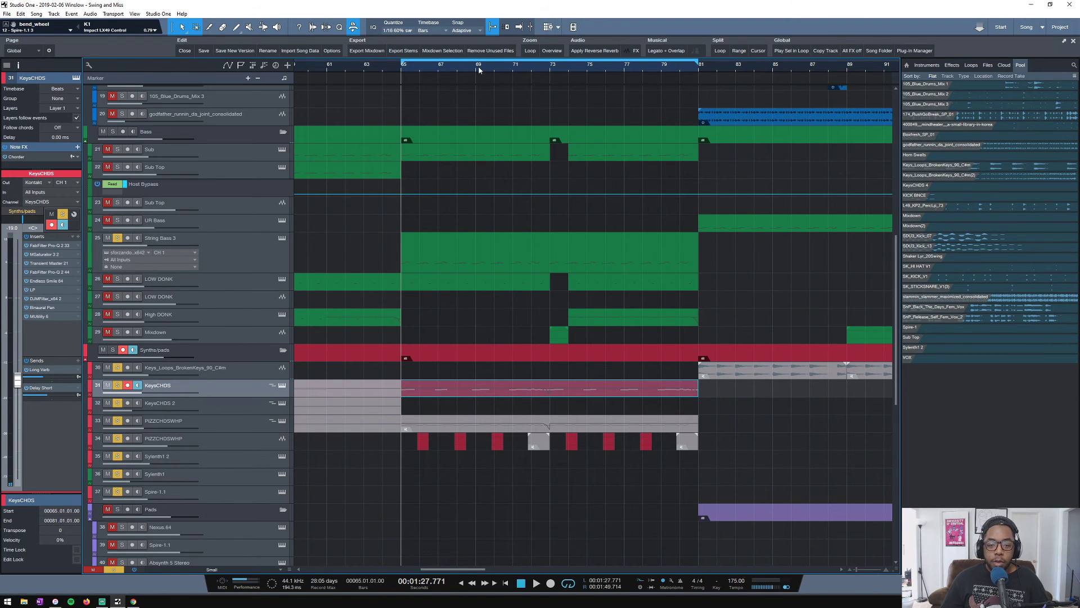
scroll(480, 71, "down", 5)
scroll(482, 71, "up", 5)
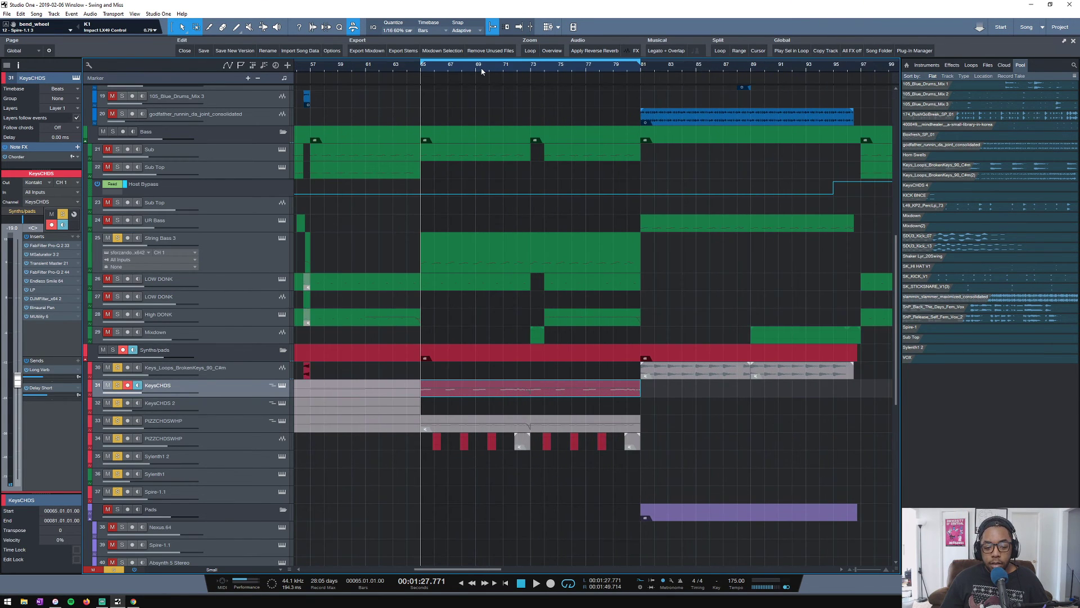
left_click(317, 258)
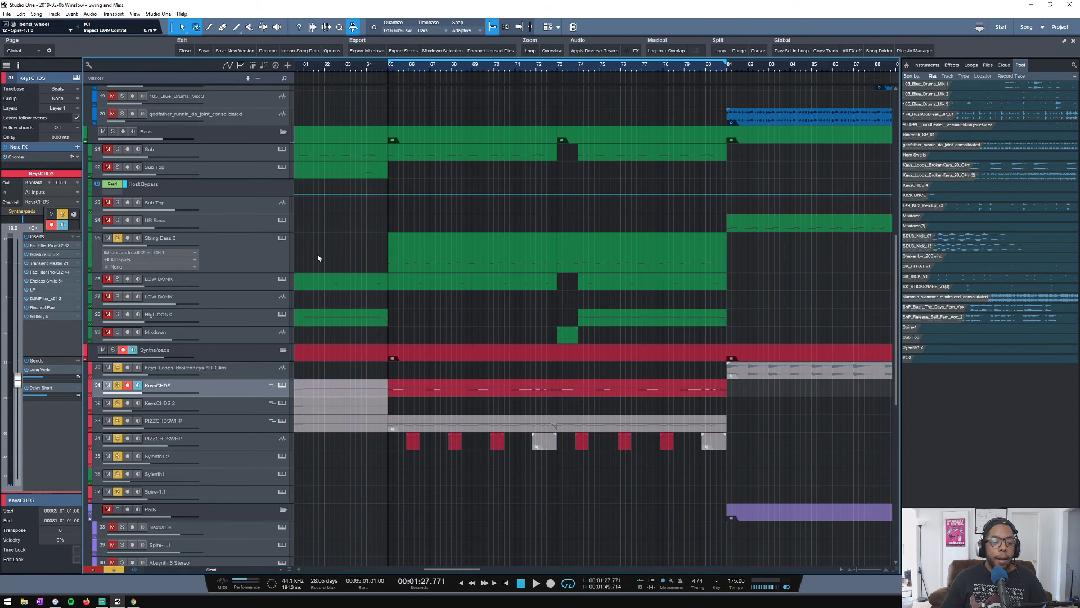
Add all the Bass folder tracks to the solo, play them with the synth tracks from bar 65, and stop playback
left_click(117, 149)
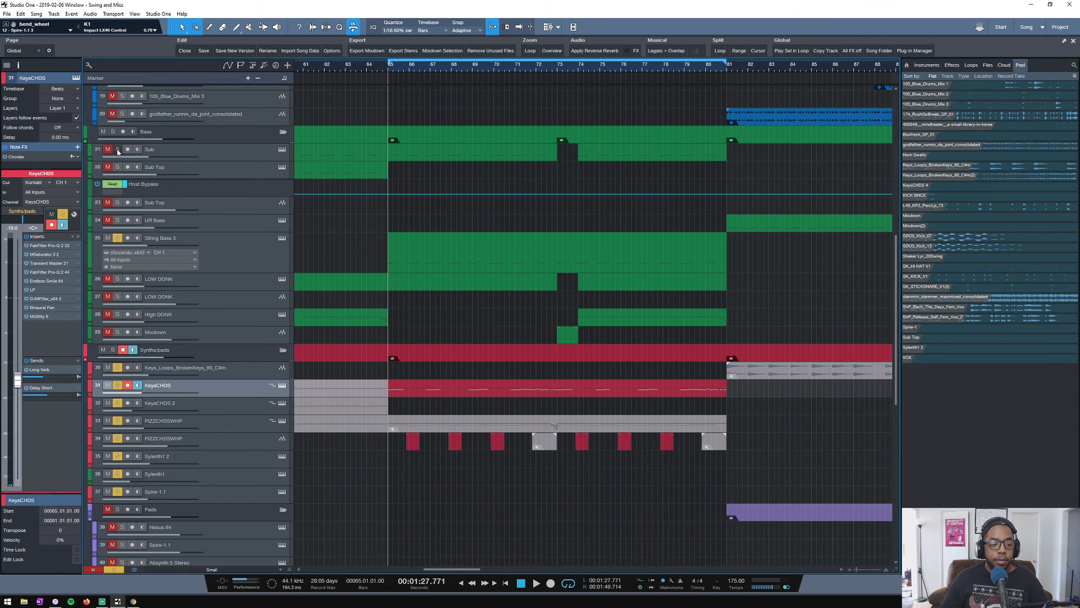
key("space")
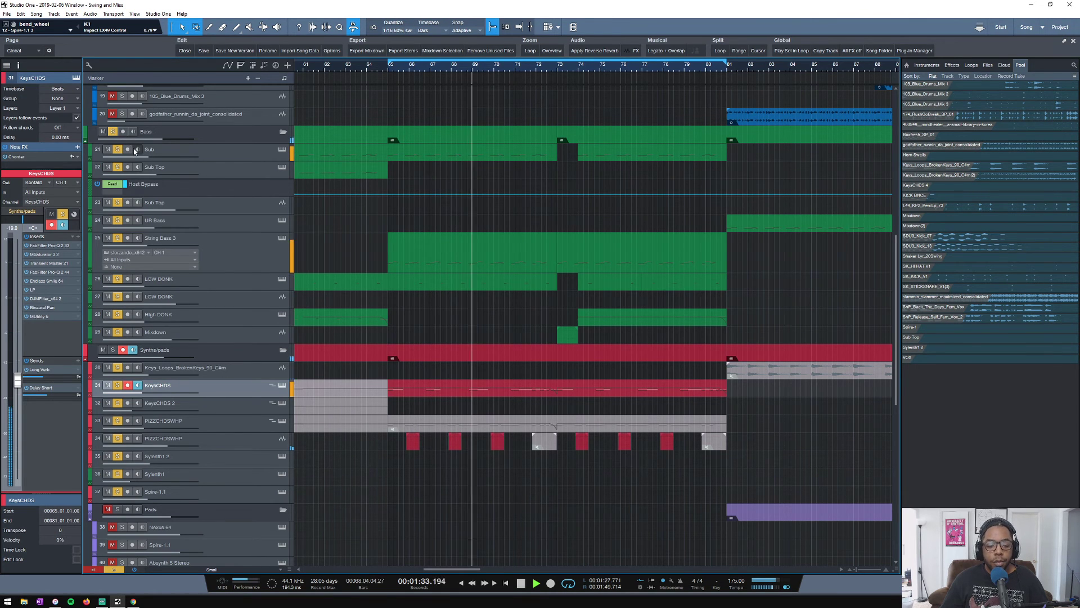
scroll(387, 331, "down", 1)
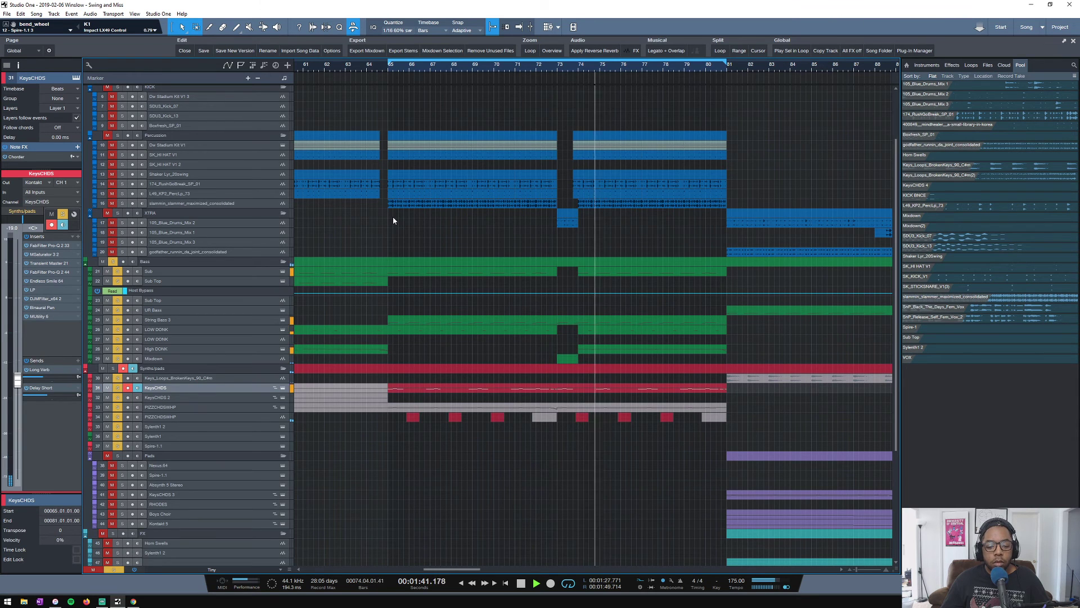
scroll(427, 242, "down", 3)
scroll(427, 243, "up", 2)
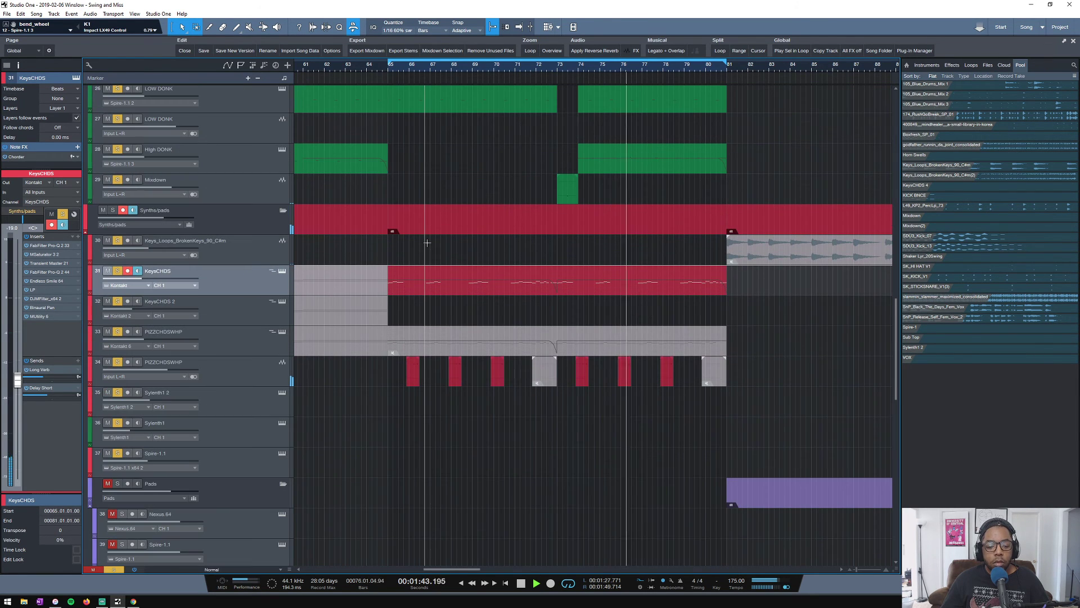
scroll(427, 243, "up", 1)
scroll(427, 242, "down", 3)
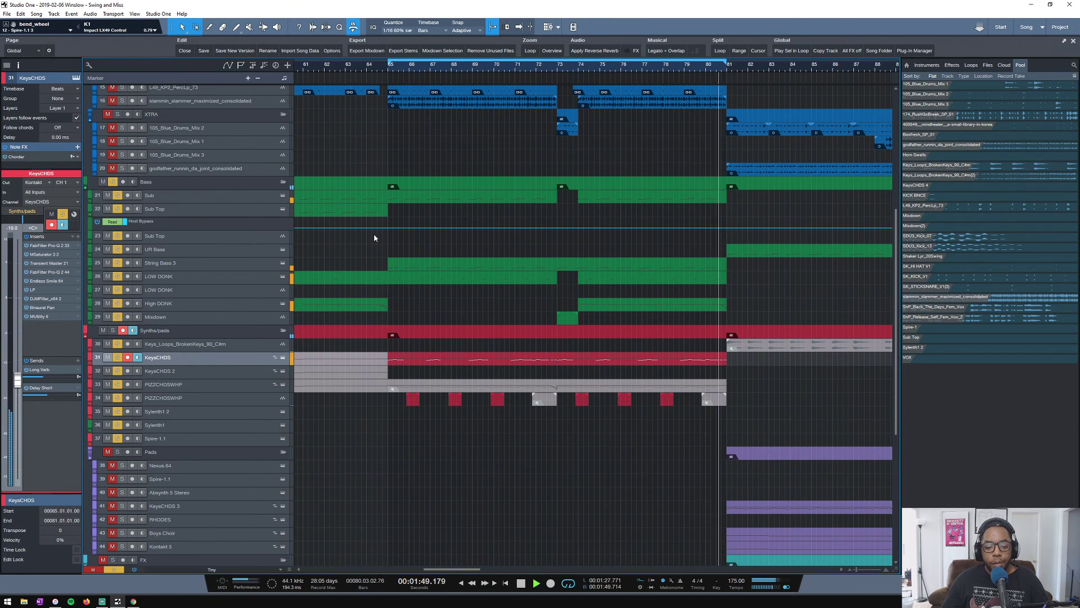
key("space")
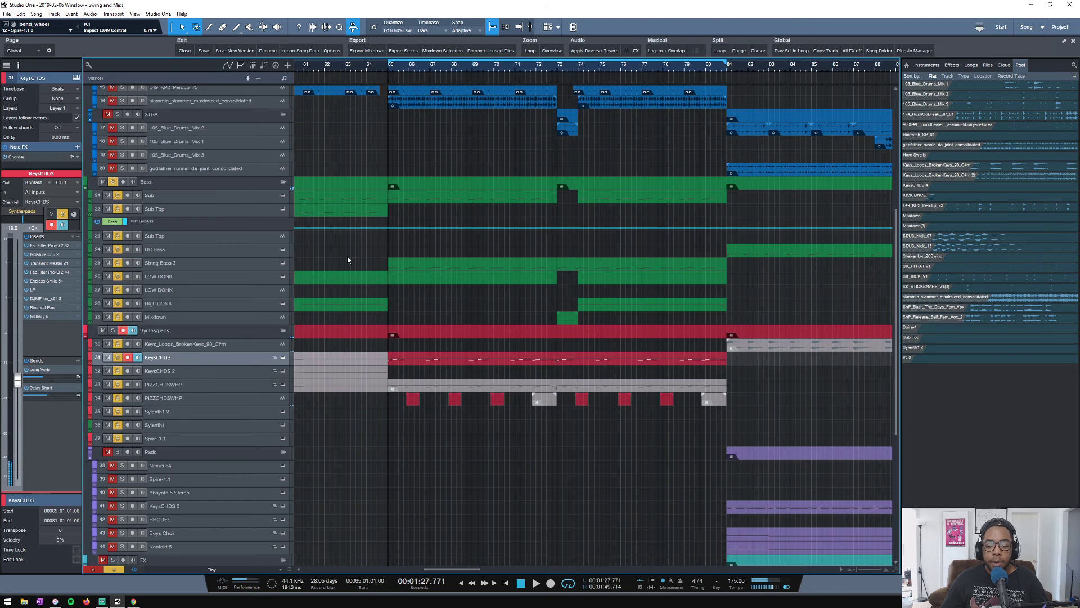
Examine how the bars 65–81 section compares with the neighbouring sections across the drum, bass, synth, pad and vocal tracks
scroll(392, 70, "down", 2)
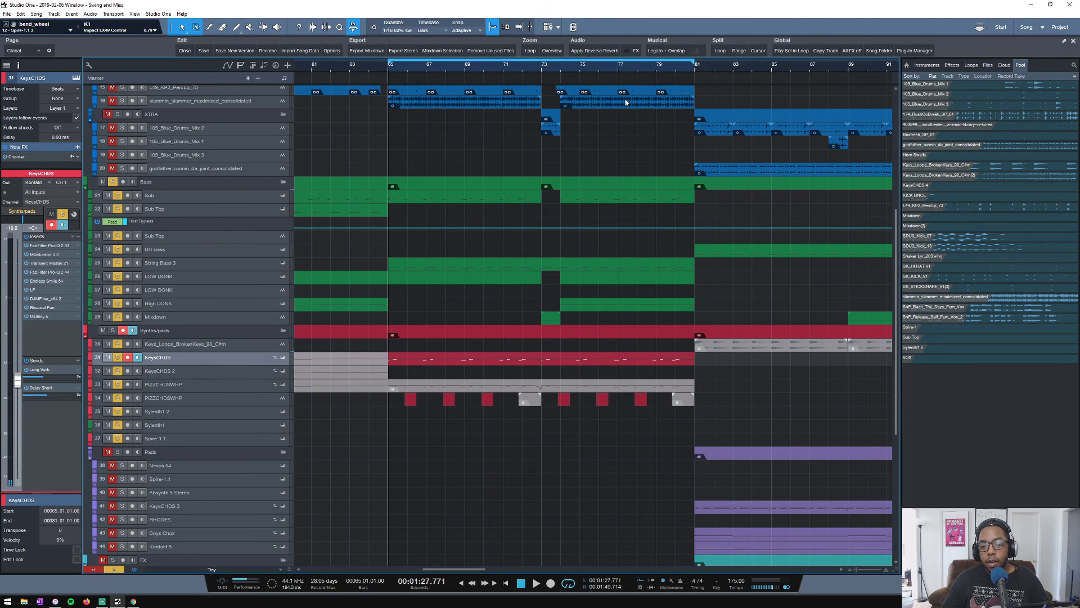
scroll(726, 68, "down", 5)
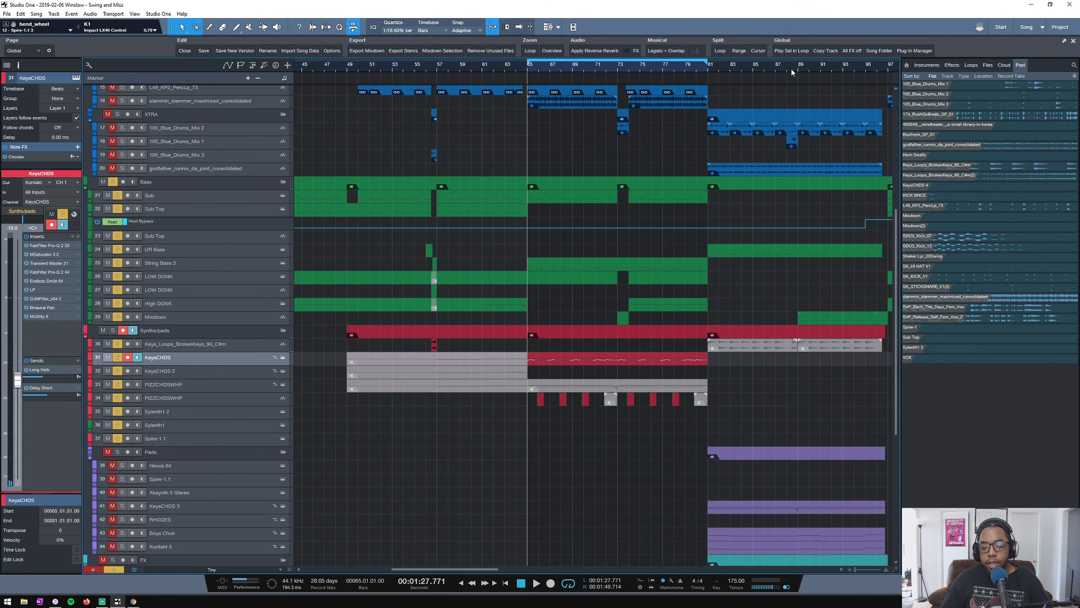
scroll(791, 72, "up", 3)
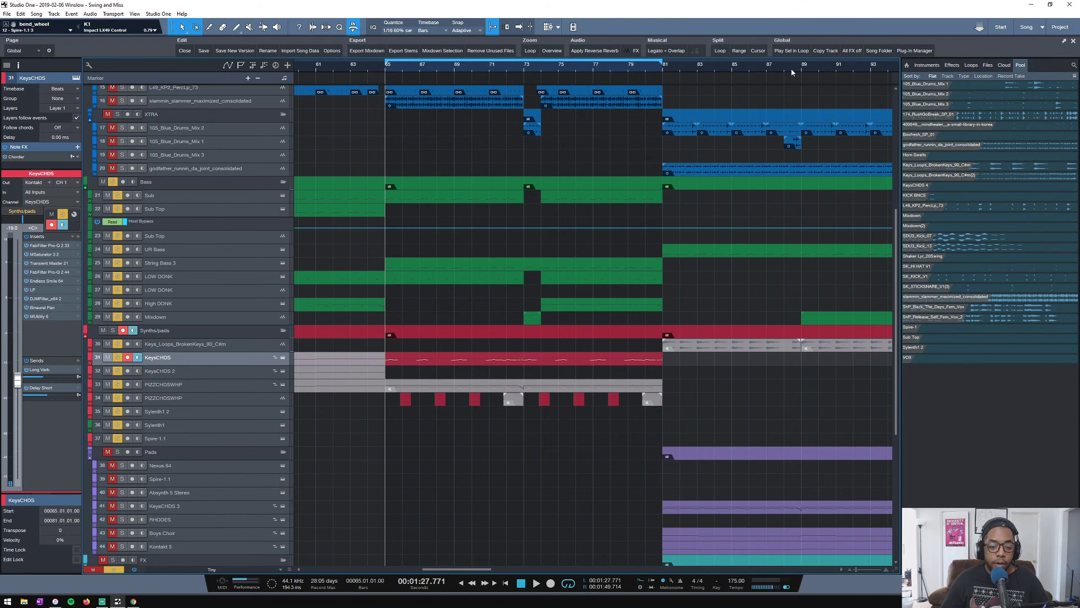
scroll(792, 72, "down", 1)
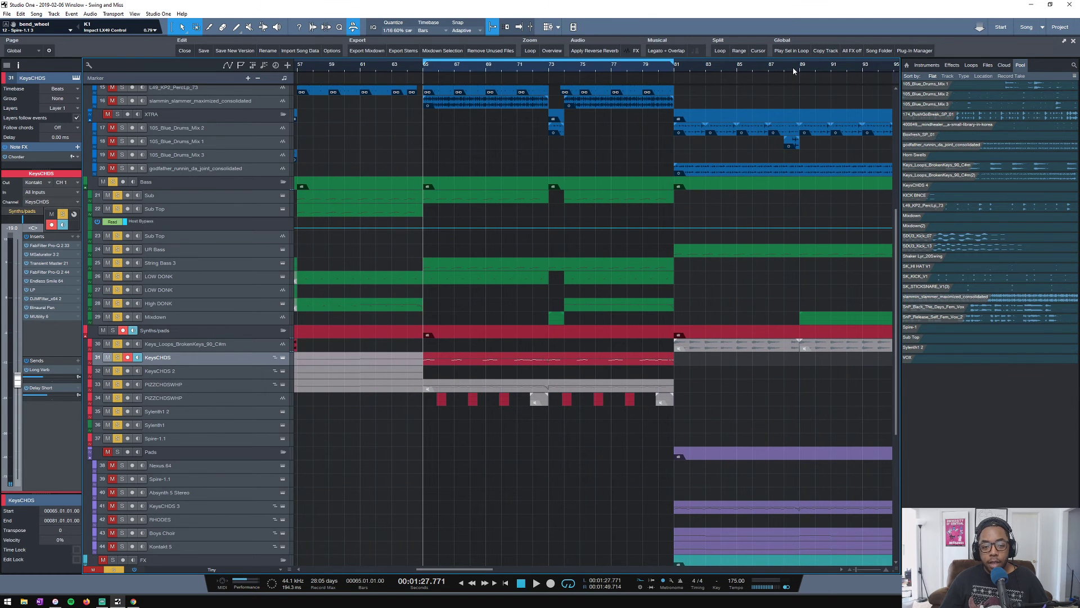
scroll(793, 70, "up", 4)
scroll(539, 68, "down", 6)
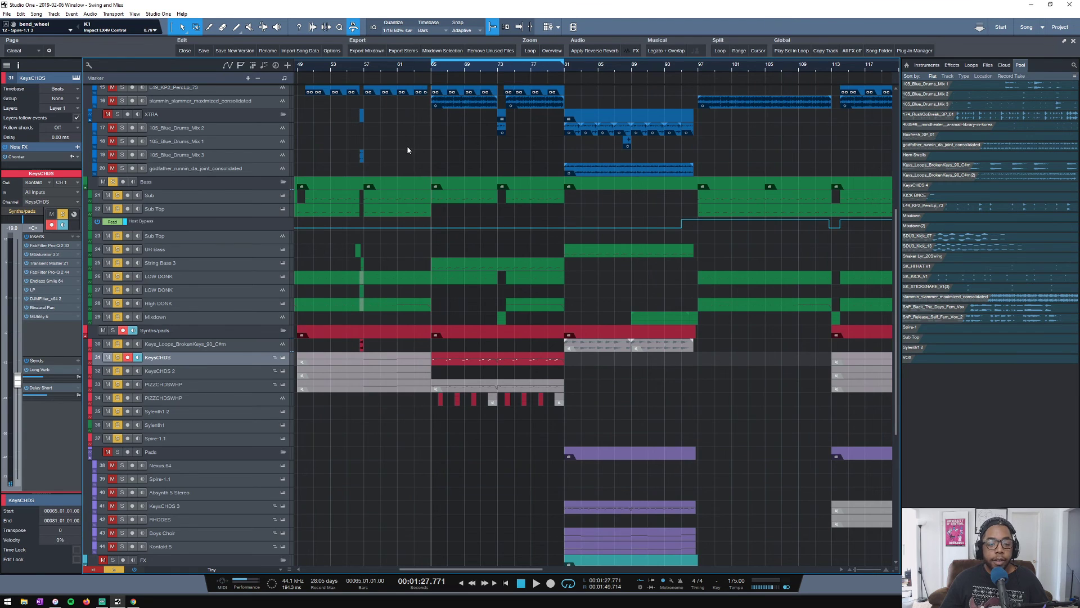
scroll(407, 150, "up", 3)
scroll(426, 69, "down", 8)
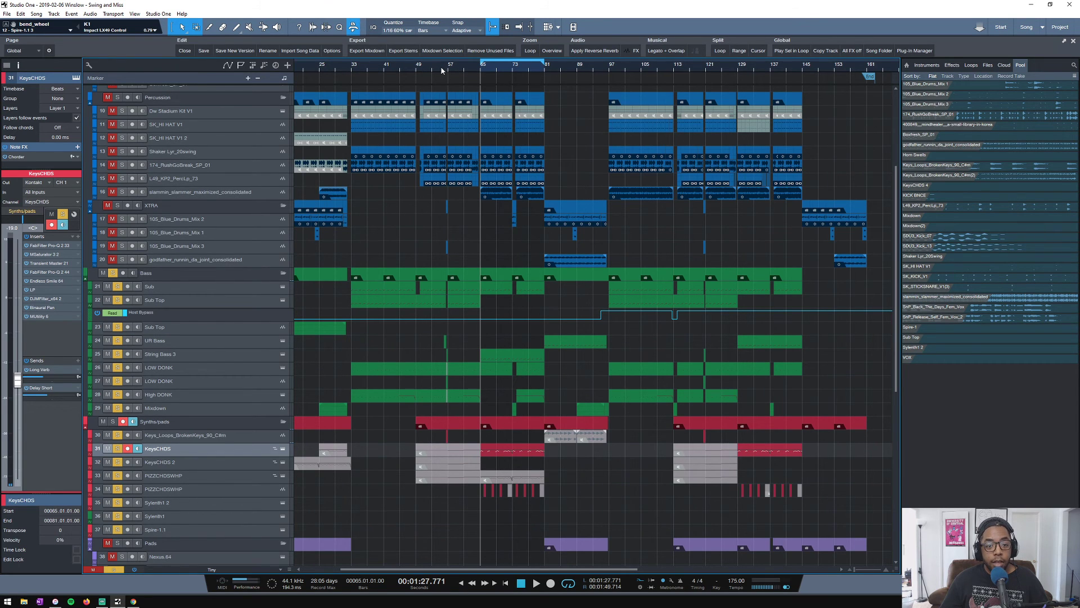
scroll(519, 72, "up", 5)
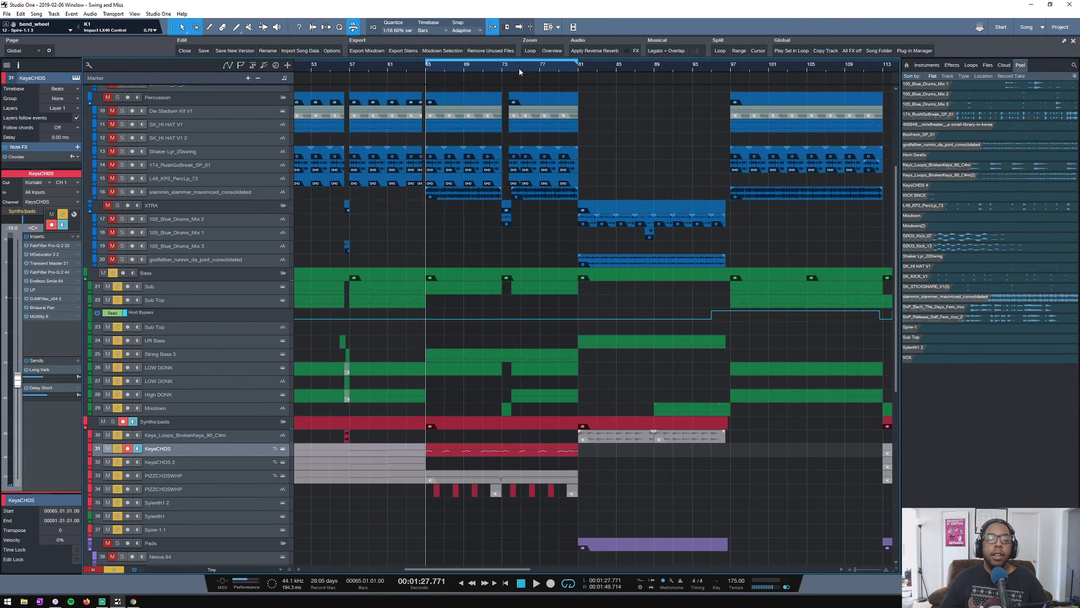
scroll(320, 232, "down", 3)
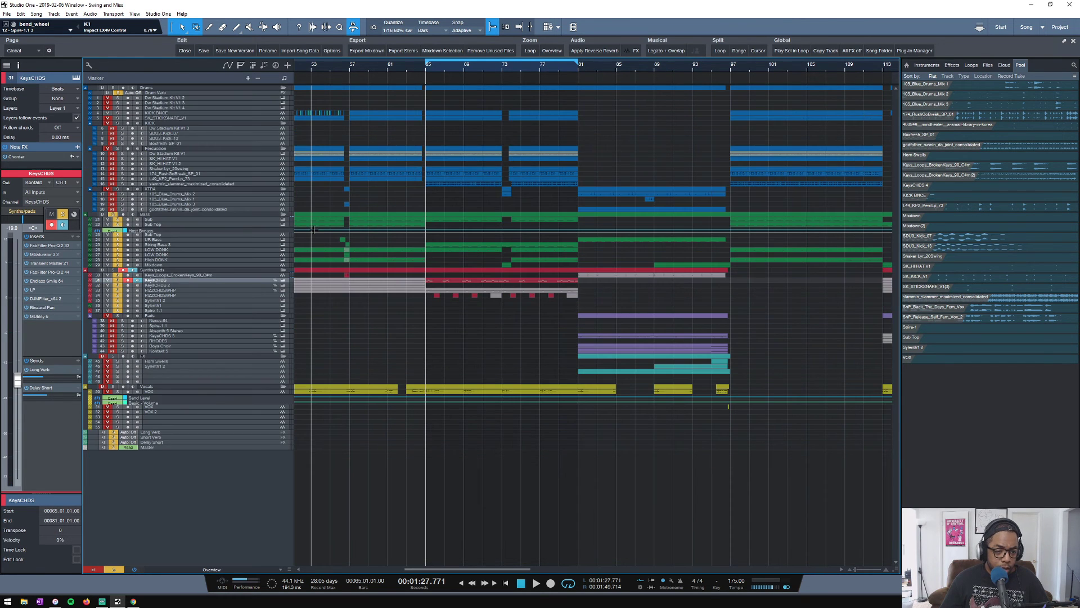
scroll(313, 230, "up", 3)
scroll(314, 232, "down", 2)
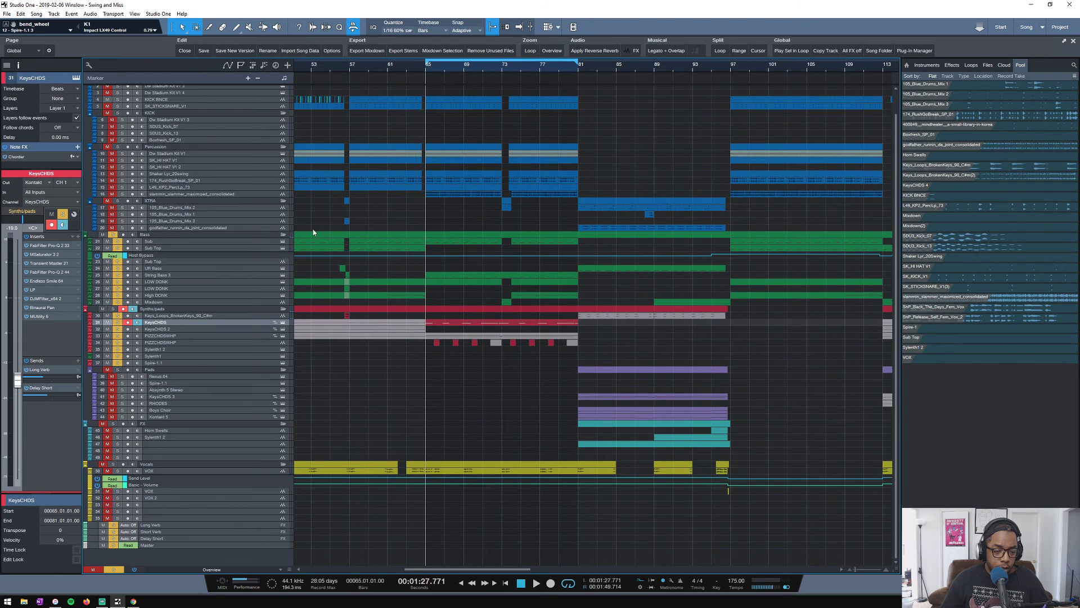
scroll(317, 218, "up", 2)
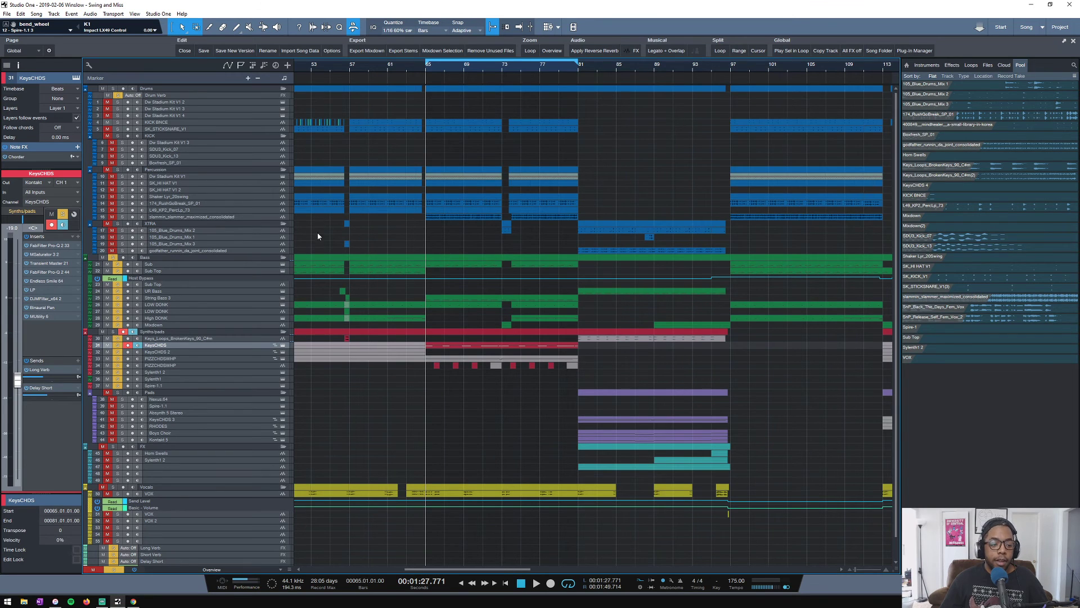
Add the whole Drums folder to the soloed bass and synth tracks and play the combined section from bar 65
left_click(113, 89)
scroll(566, 72, "up", 2)
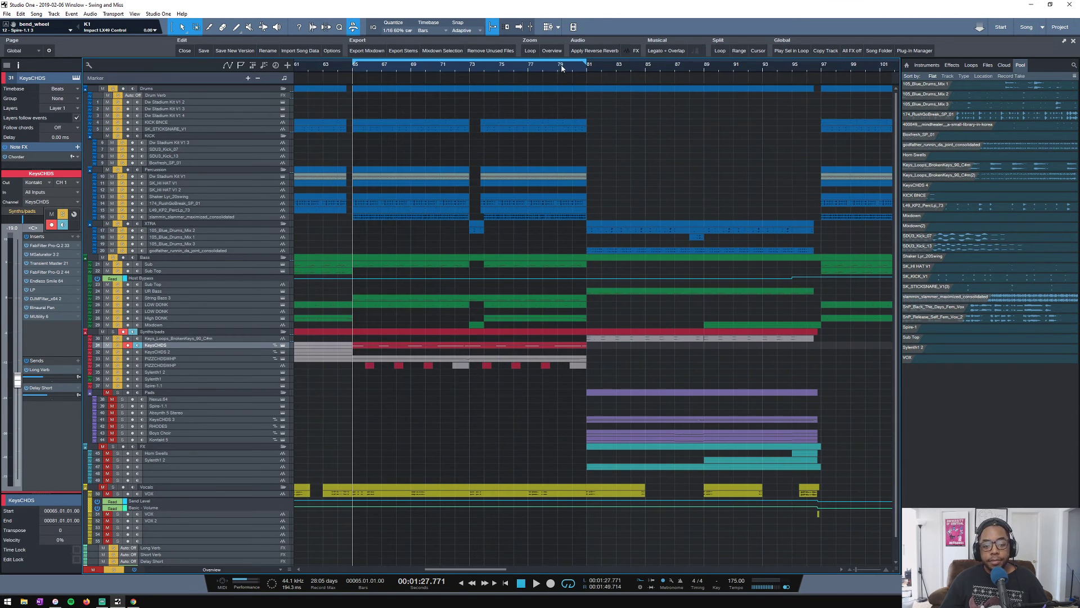
key("space")
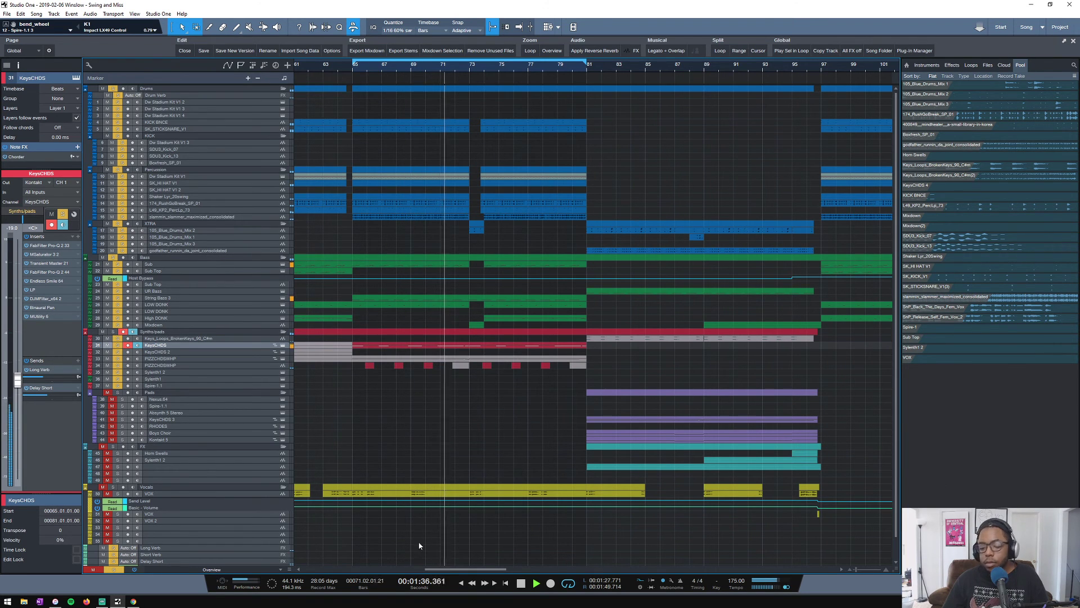
Switch to the YouTube livestream dashboard in Chrome to check the live chat, and return to Studio One
left_click(132, 601)
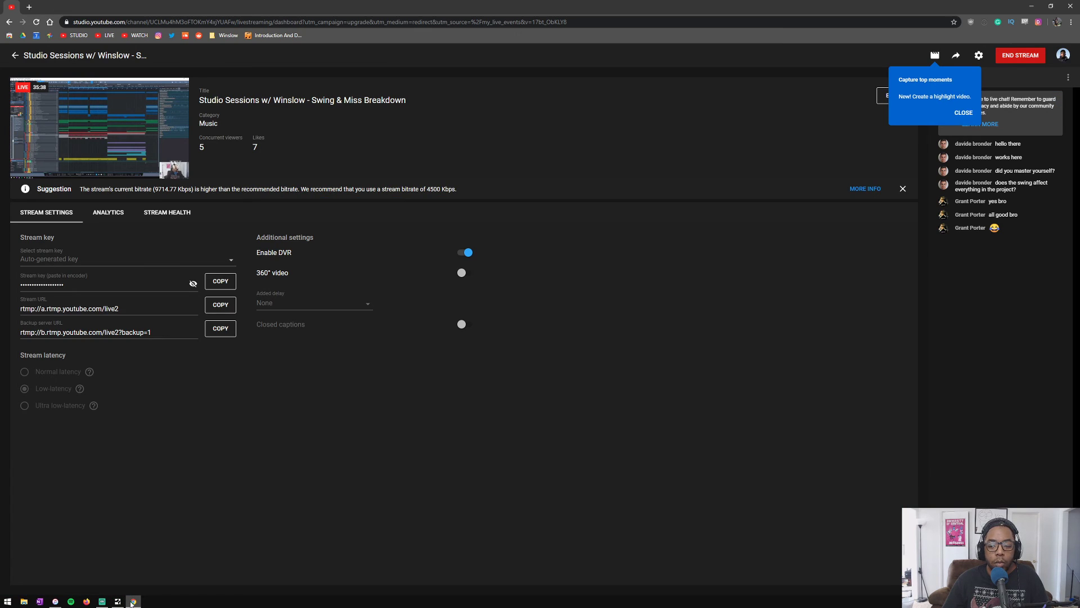
left_click(131, 602)
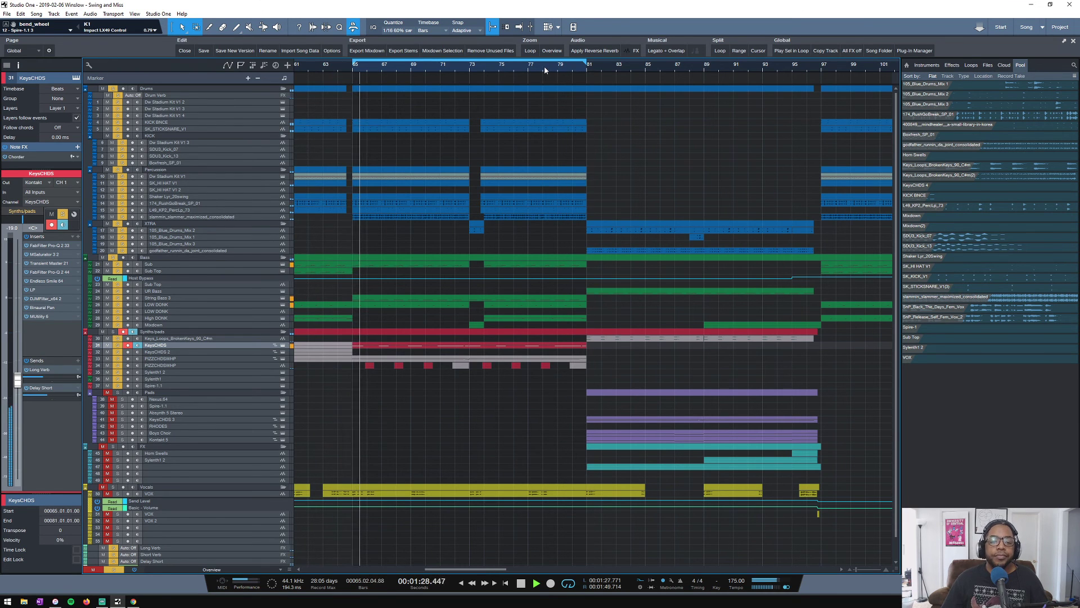
Stop playback, solo only 105_Blue_Drums_Mix 2 on track 17, and briefly play it from bar 72.04
key("space")
scroll(488, 68, "up", 2)
left_click(456, 69)
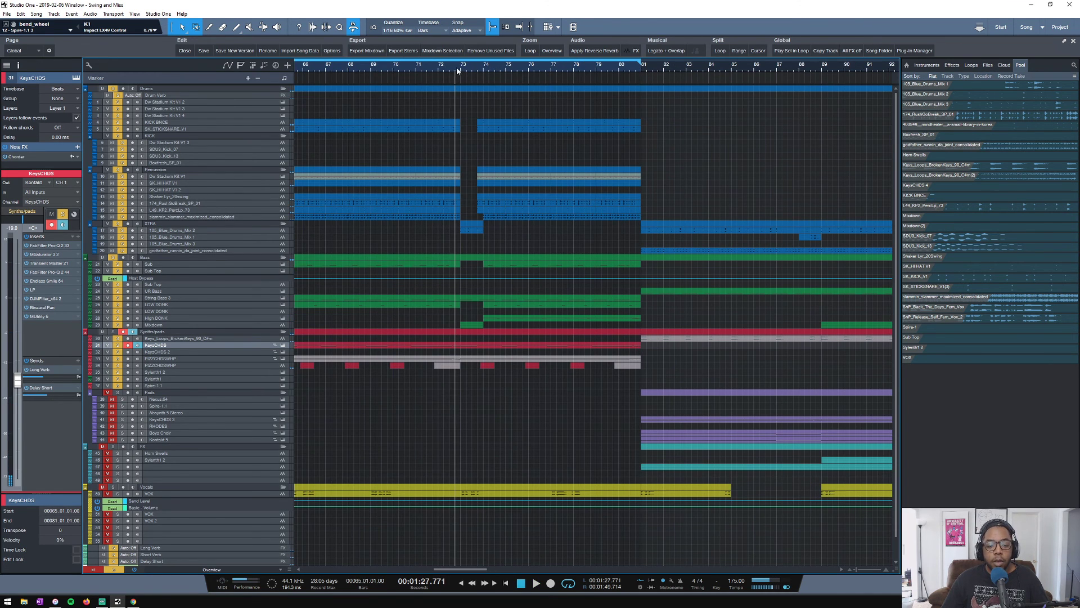
left_click(123, 232)
key("space")
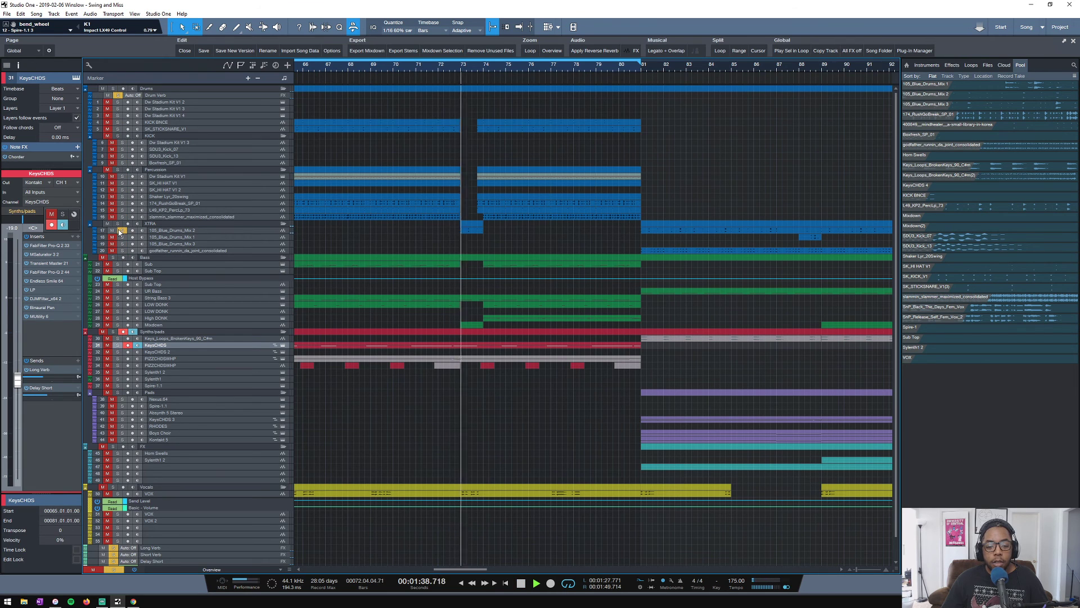
key("space")
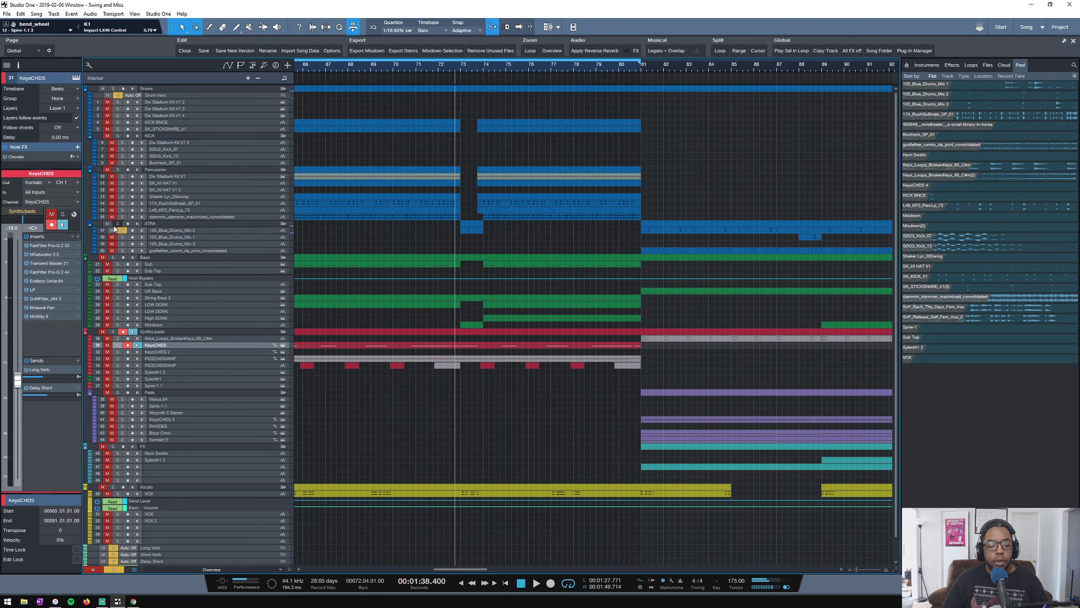
Solo the XTRA drum folder and briefly play it from bar 85
scroll(467, 66, "down", 3)
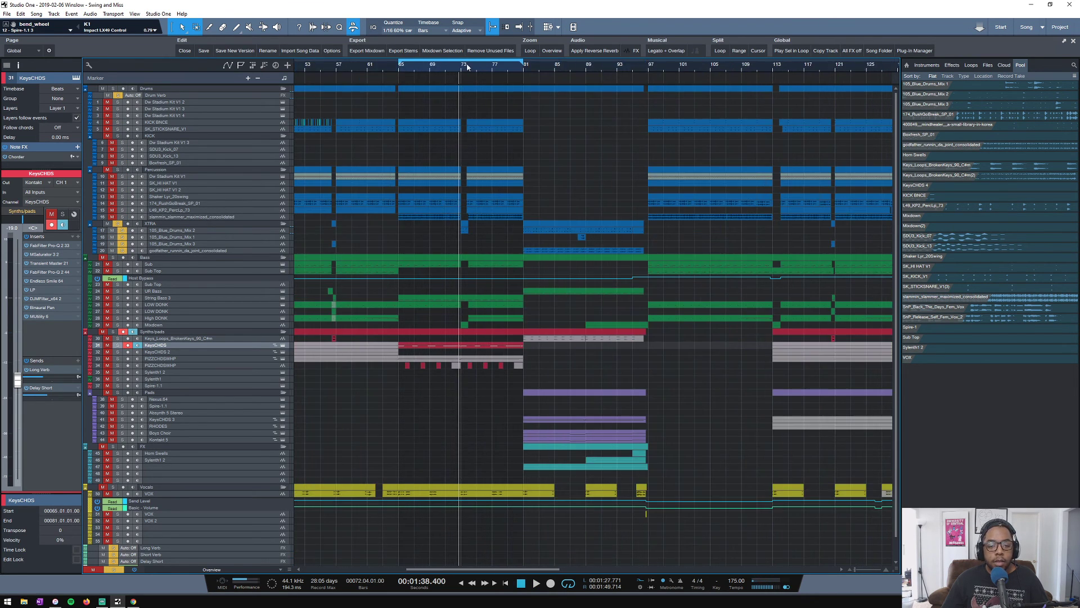
scroll(463, 67, "up", 2)
scroll(462, 68, "down", 2)
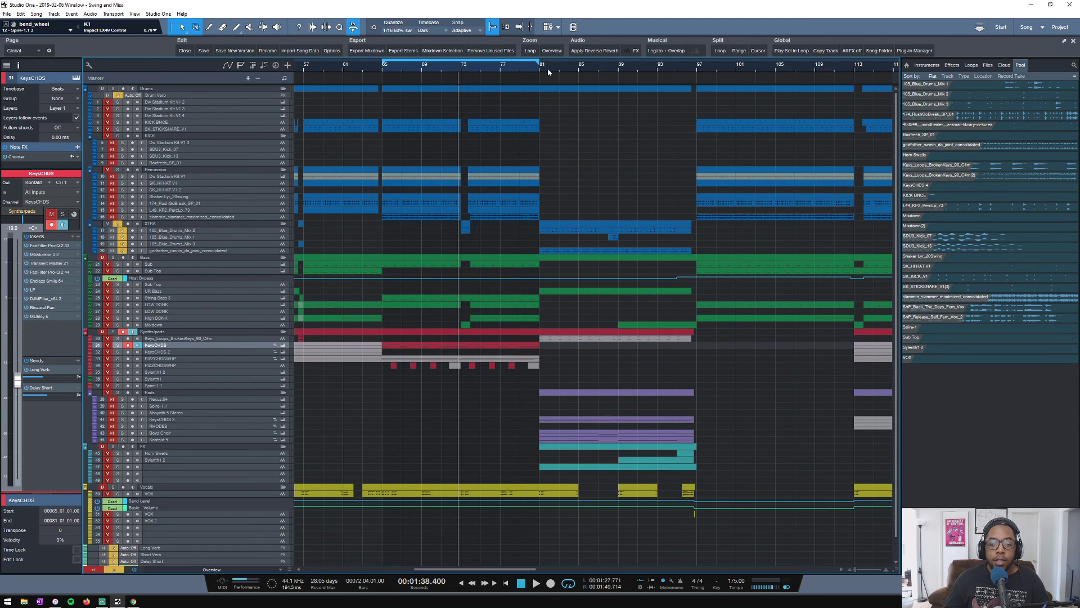
scroll(538, 69, "down", 2)
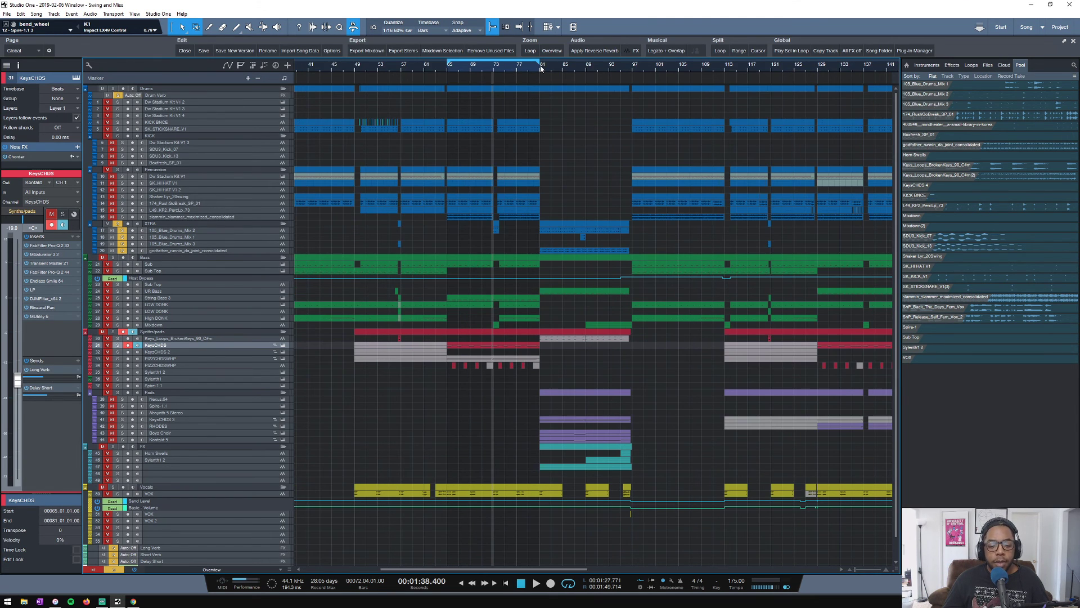
scroll(410, 67, "up", 1)
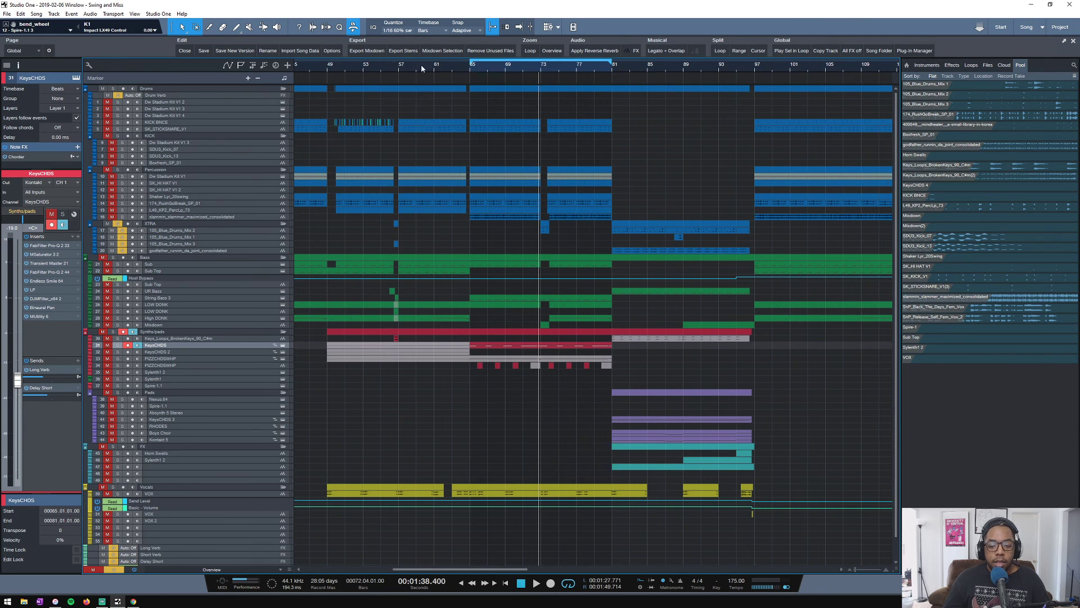
left_click(646, 69)
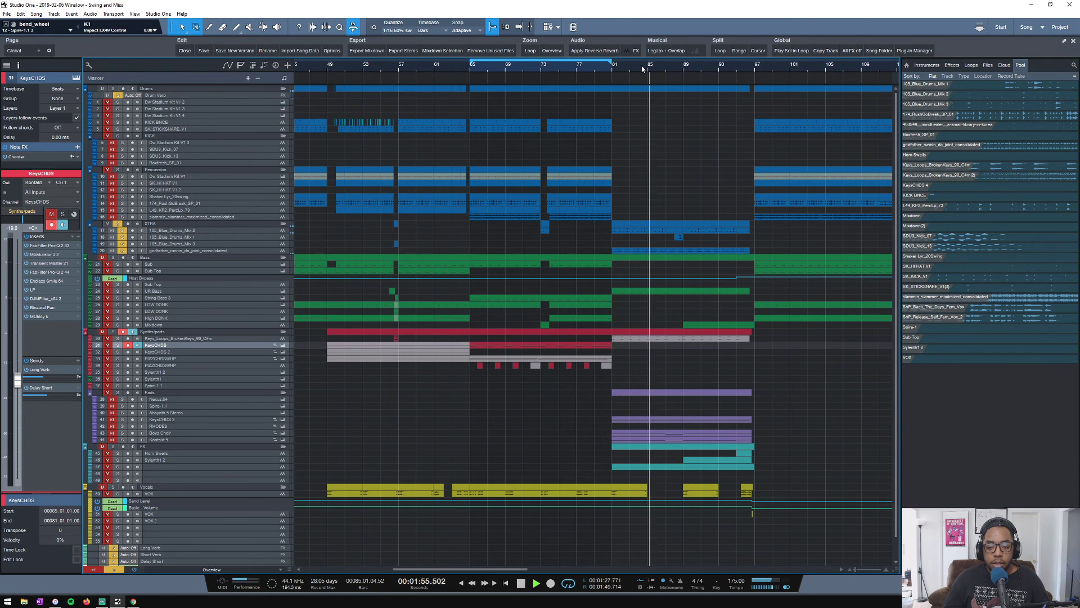
scroll(565, 69, "up", 2)
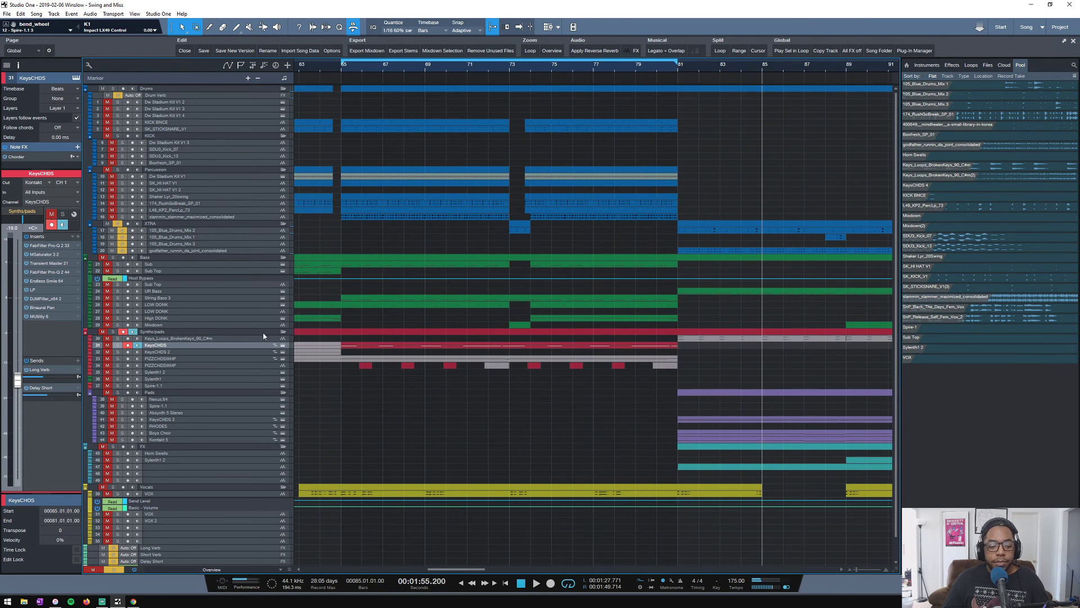
Enlarge the Mixdown track in the Bass folder, solo it too, and briefly play from bar 73
left_click_drag(191, 332, 191, 364)
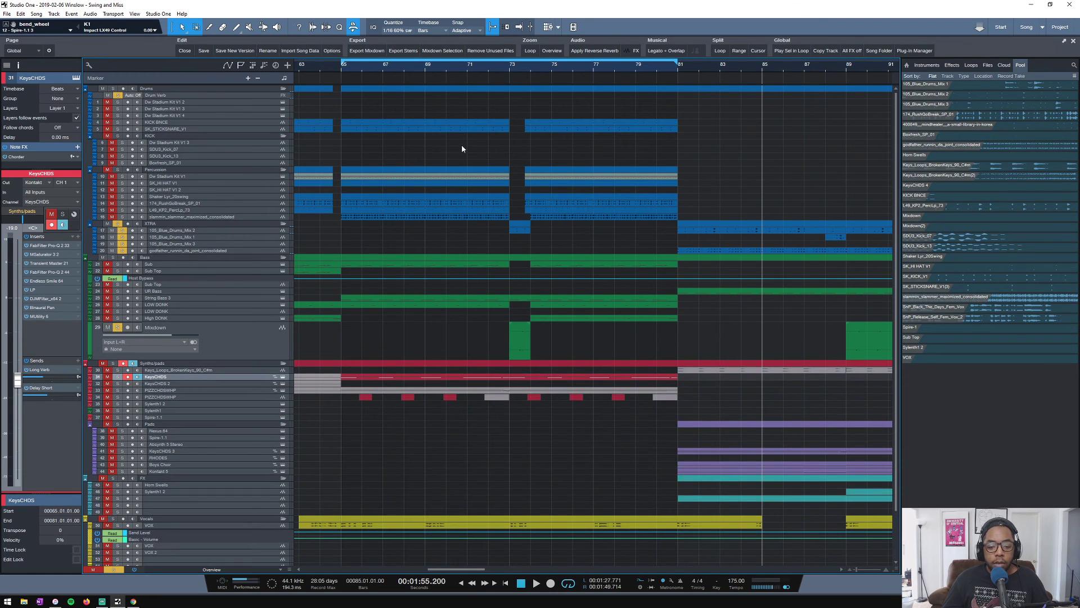
left_click(514, 74)
key("space")
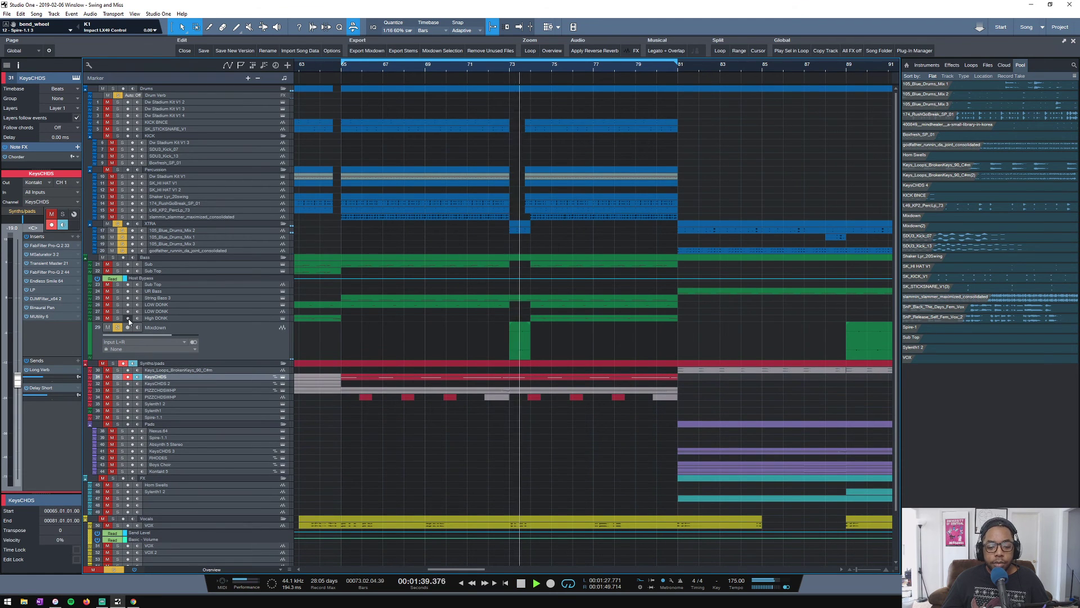
key("space")
Inspect the Endless Smile insert on the Mixdown track and show the track's automation lanes
left_click(224, 336)
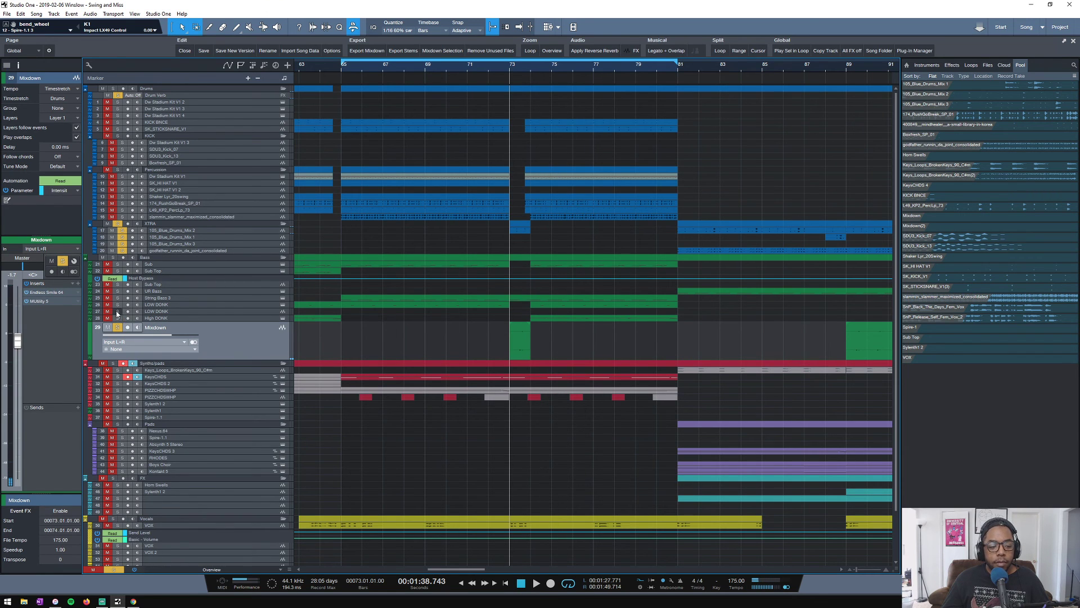
left_click(53, 293)
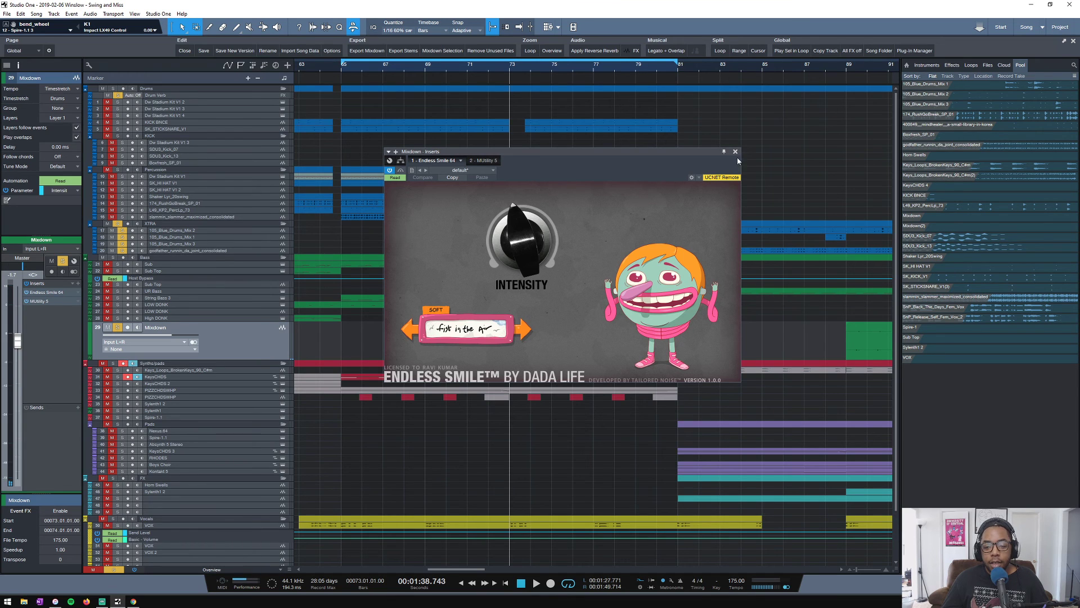
left_click(736, 151)
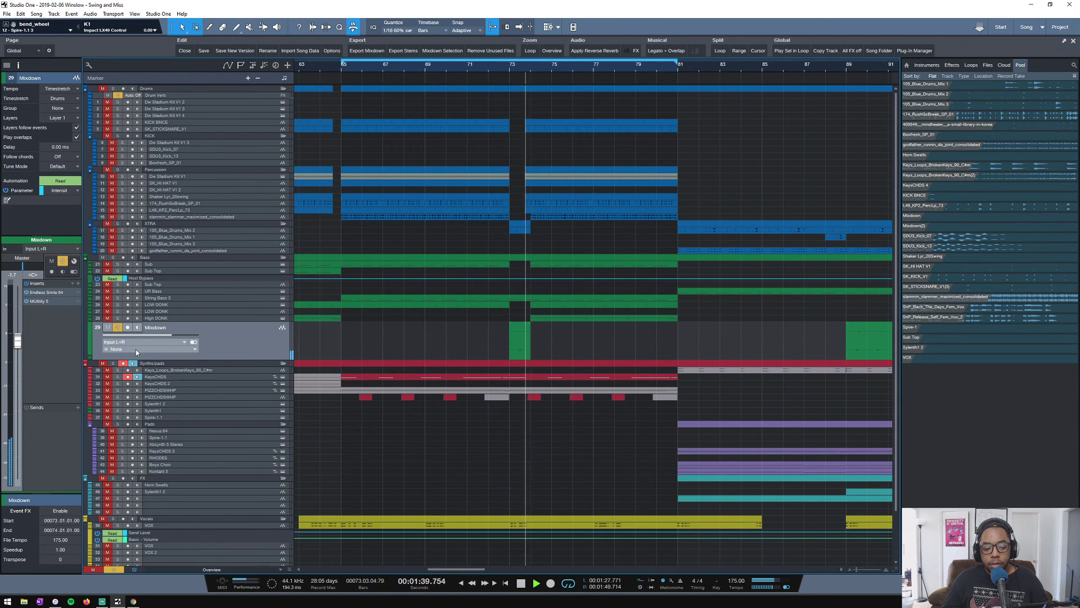
key("space")
left_click(88, 357)
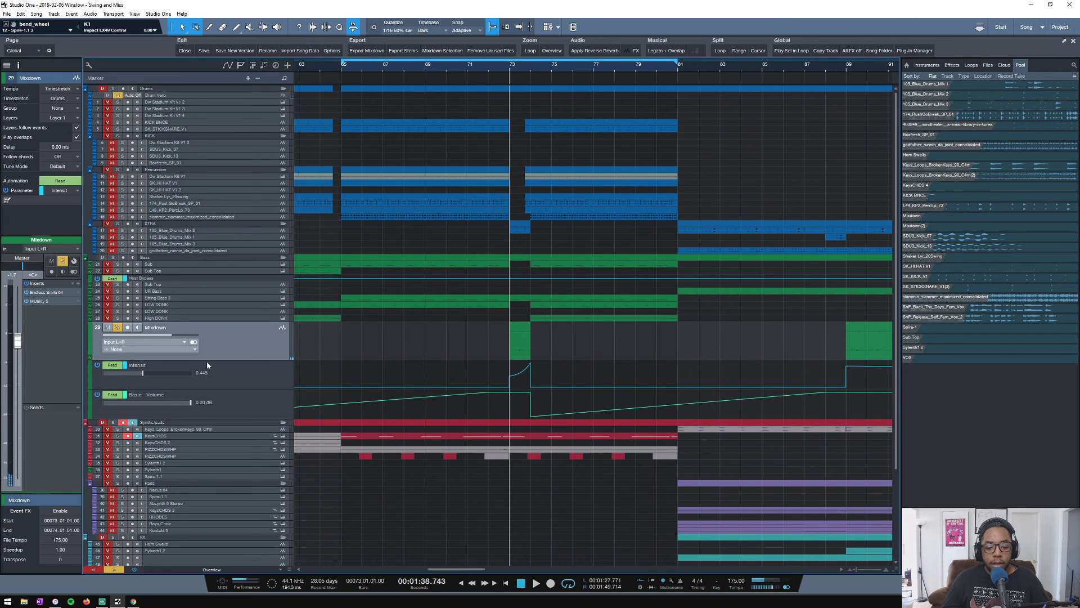
Clear all active solos and briefly play the transition from bar 56
left_click(117, 327)
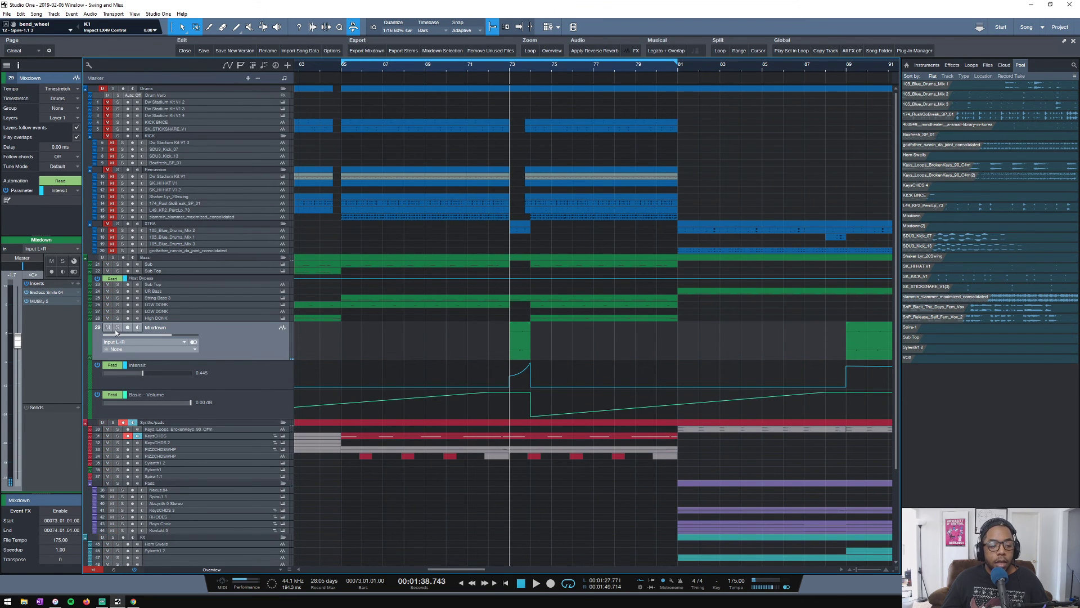
left_click(113, 88)
scroll(628, 67, "down", 6)
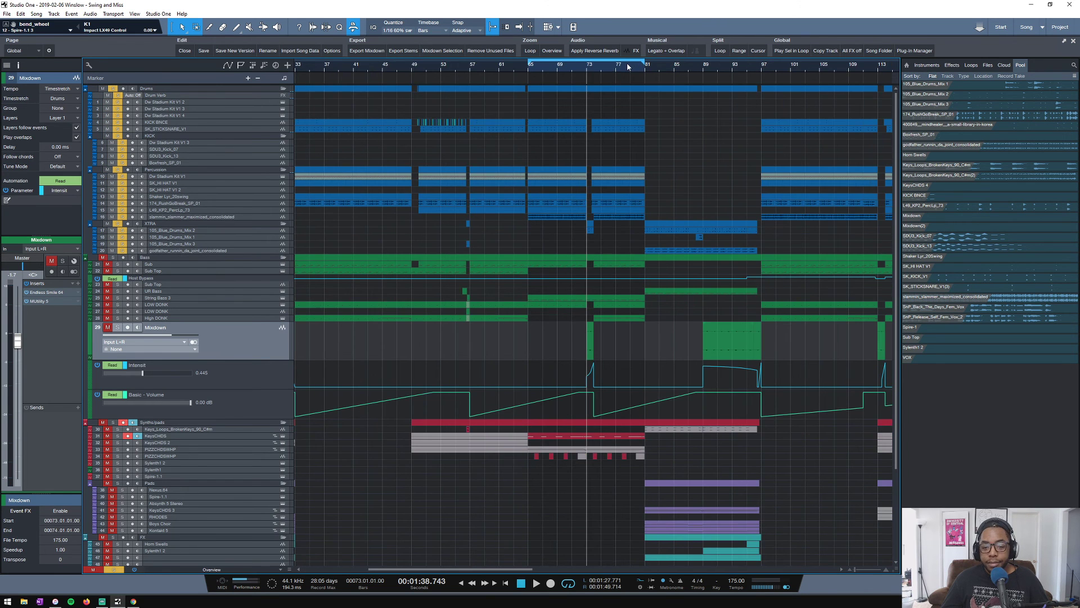
left_click(533, 72)
scroll(537, 68, "up", 6)
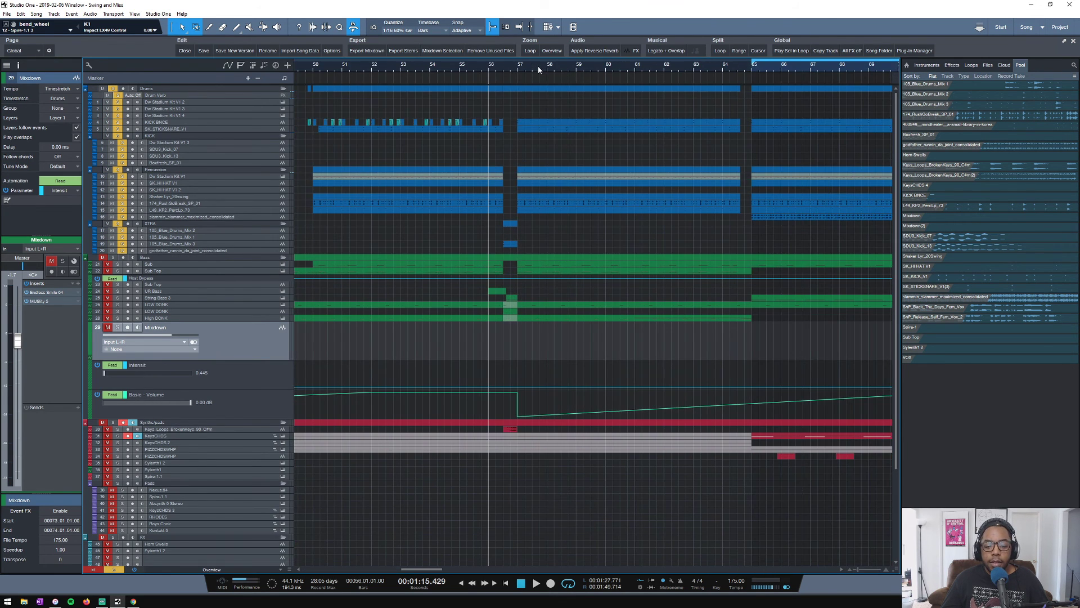
left_click(114, 569)
key("space")
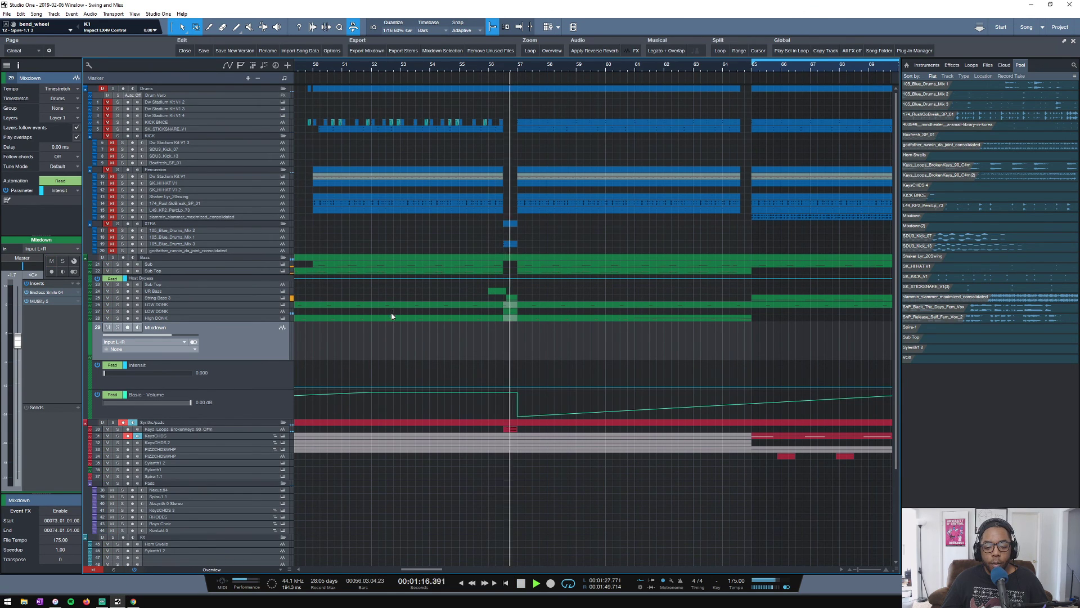
key("space")
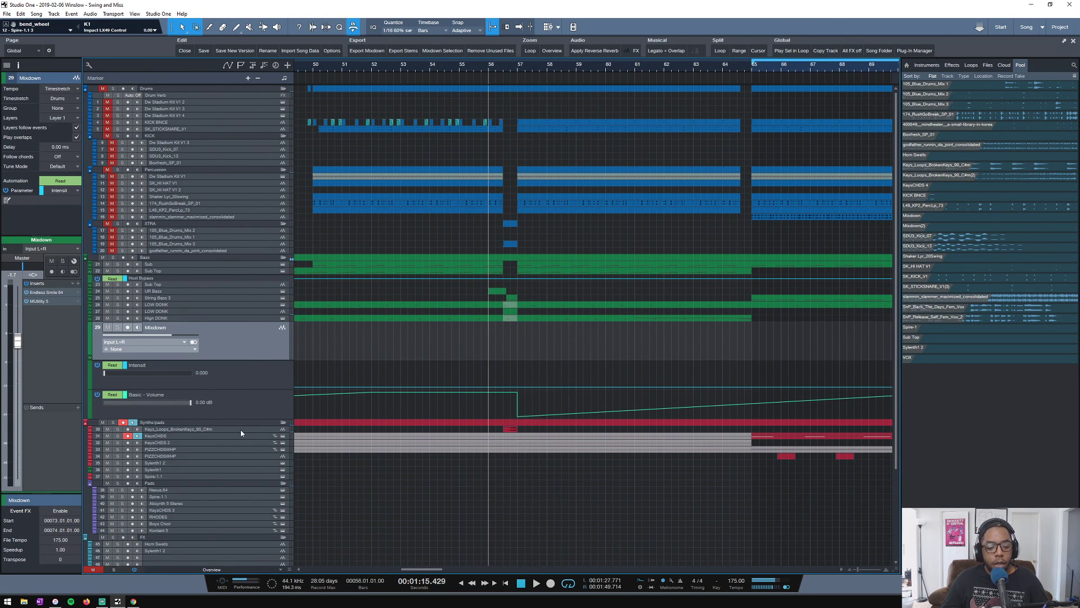
Enlarge the Keys_Loops_BrokenKeys_90_C#m track, solo it and briefly play its short clip from bar 56.03
left_click_drag(230, 432, 225, 471)
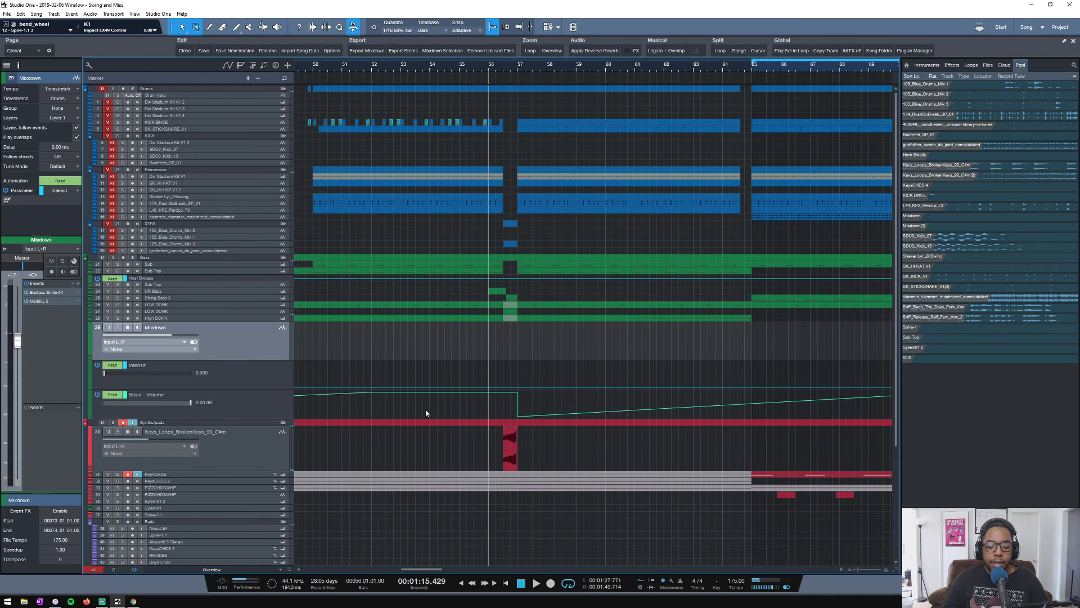
scroll(511, 68, "up", 5)
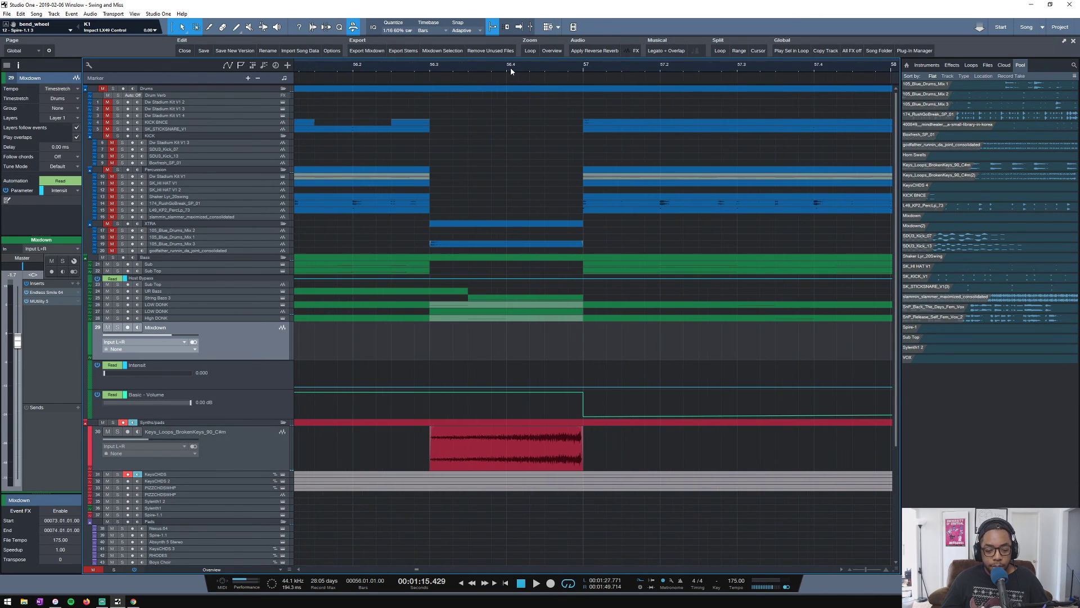
left_click(117, 432)
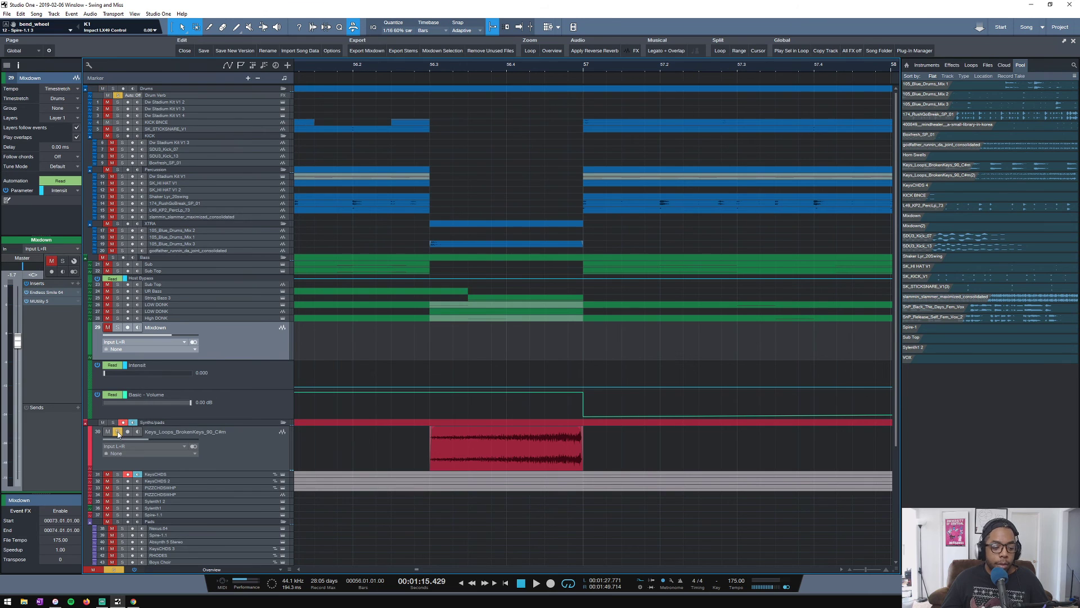
left_click(431, 67)
key("space")
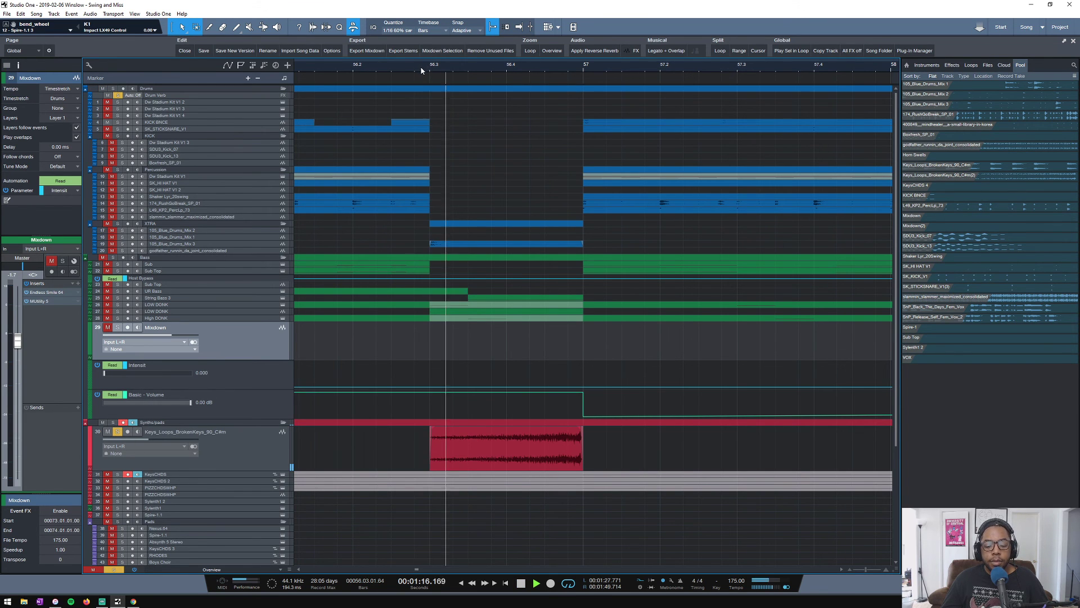
key("space")
Try copying the short Keys_Loops_BrokenKeys clip from bar 56.03 to bar 61.02, and undo the copy
scroll(420, 70, "down", 7)
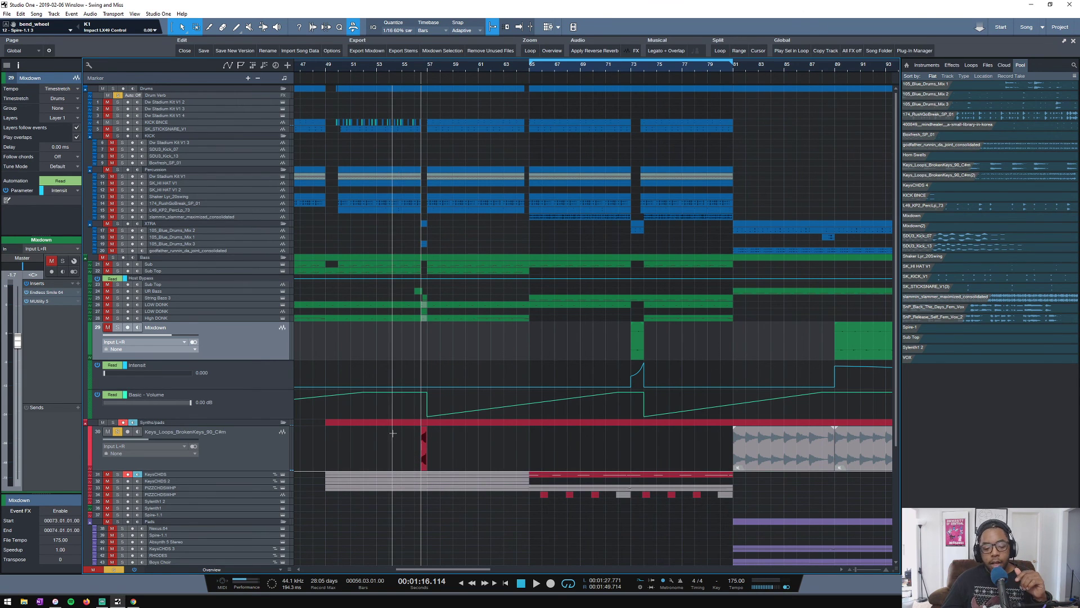
left_click(423, 455)
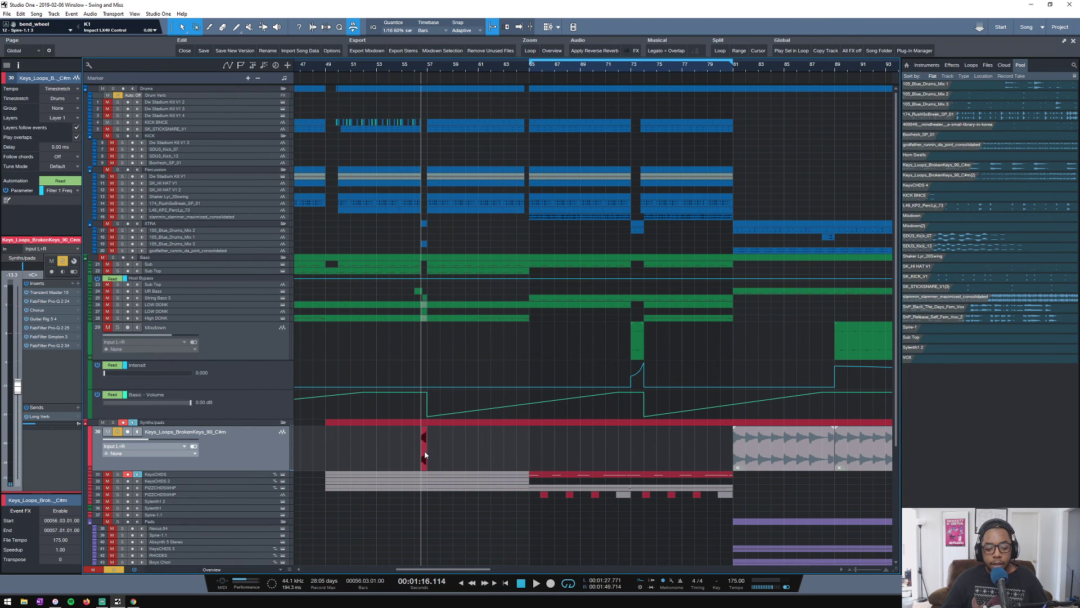
left_click_drag(424, 451, 484, 449)
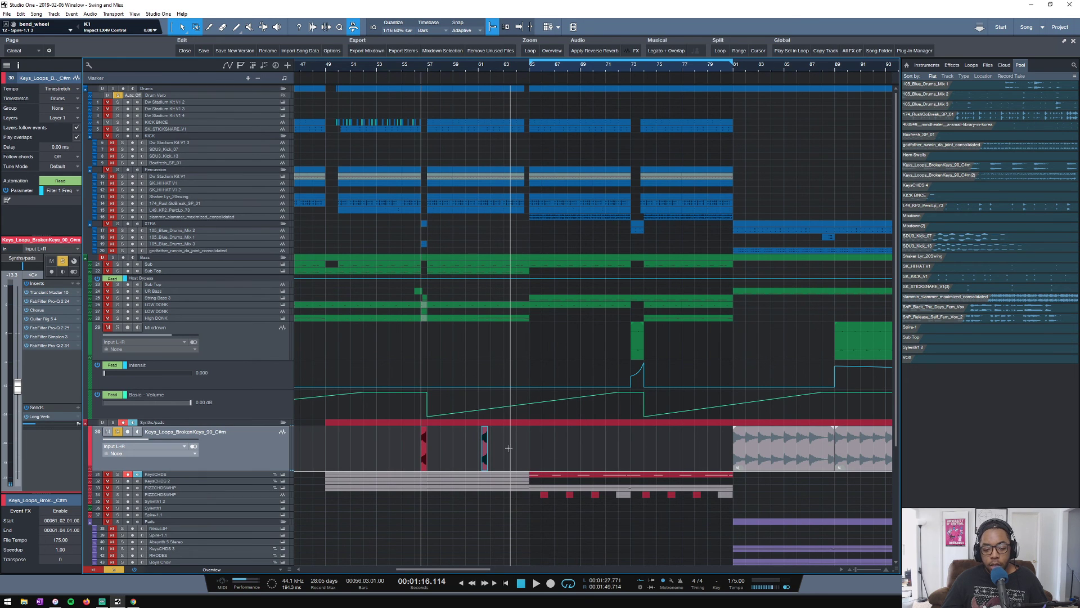
key("ctrl+z")
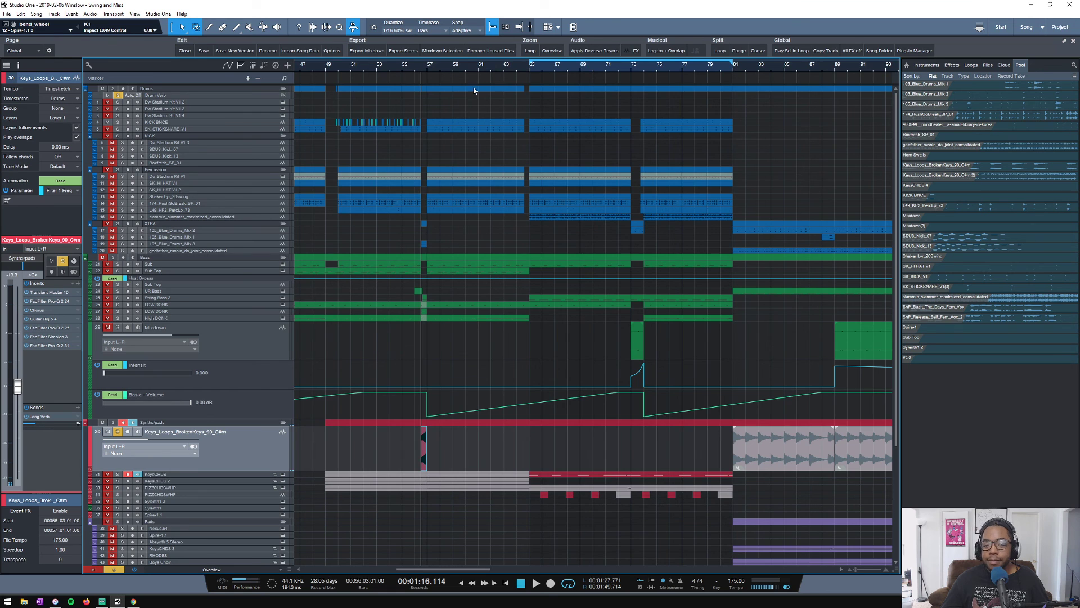
Enlarge unnamed audio track 47 in the FX folder within the full-song overview
scroll(538, 68, "down", 5)
scroll(486, 192, "down", 1)
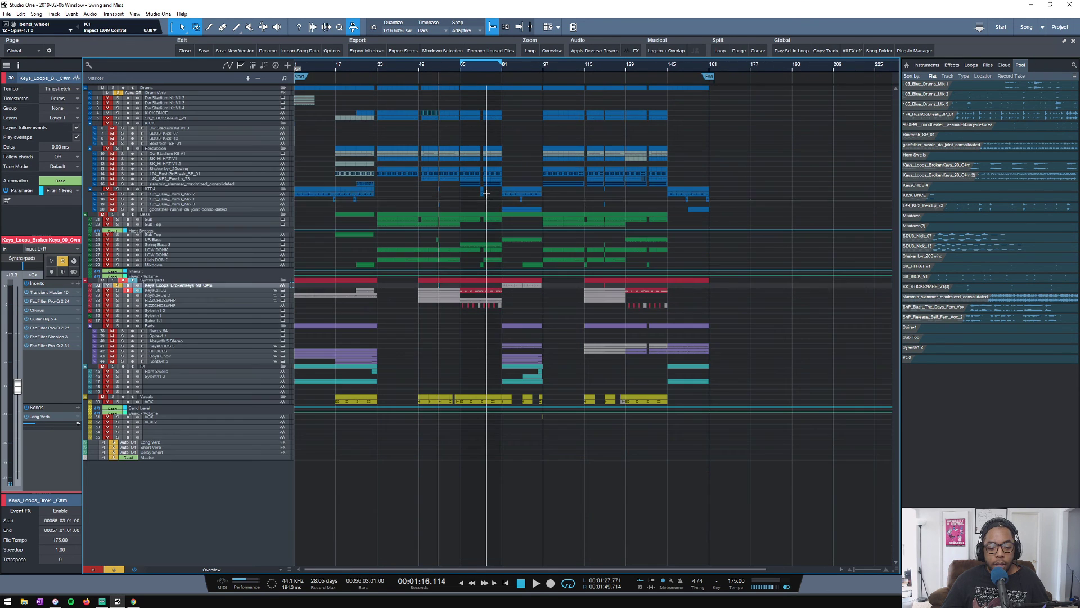
scroll(486, 197, "up", 2)
scroll(485, 194, "down", 1)
scroll(485, 195, "down", 1)
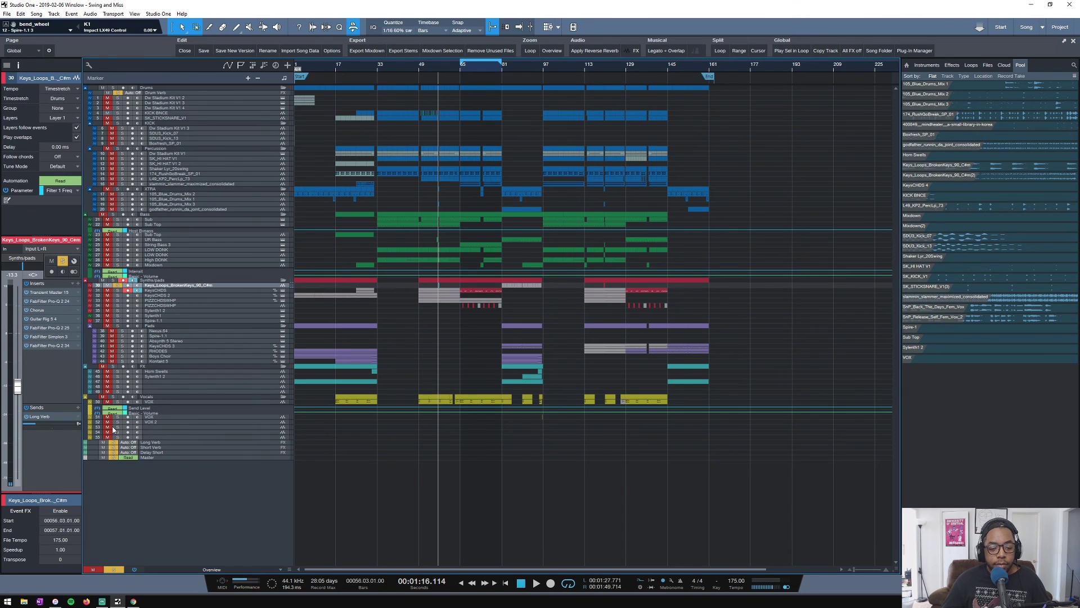
left_click_drag(191, 384, 192, 410)
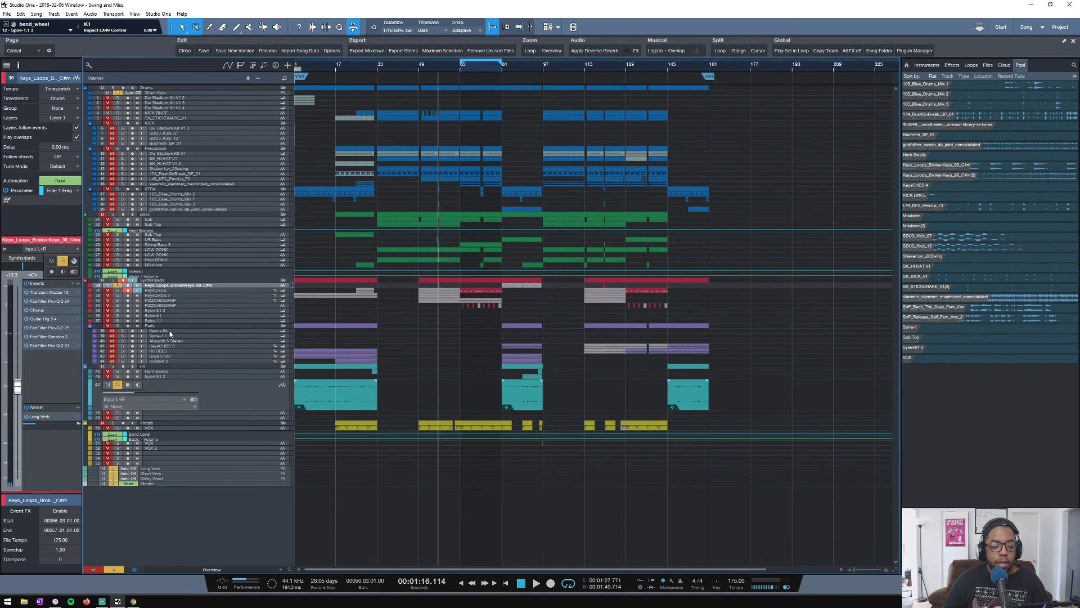
Solo only the Horn Swells track in the FX folder and briefly play it from bar 31
left_click(113, 569)
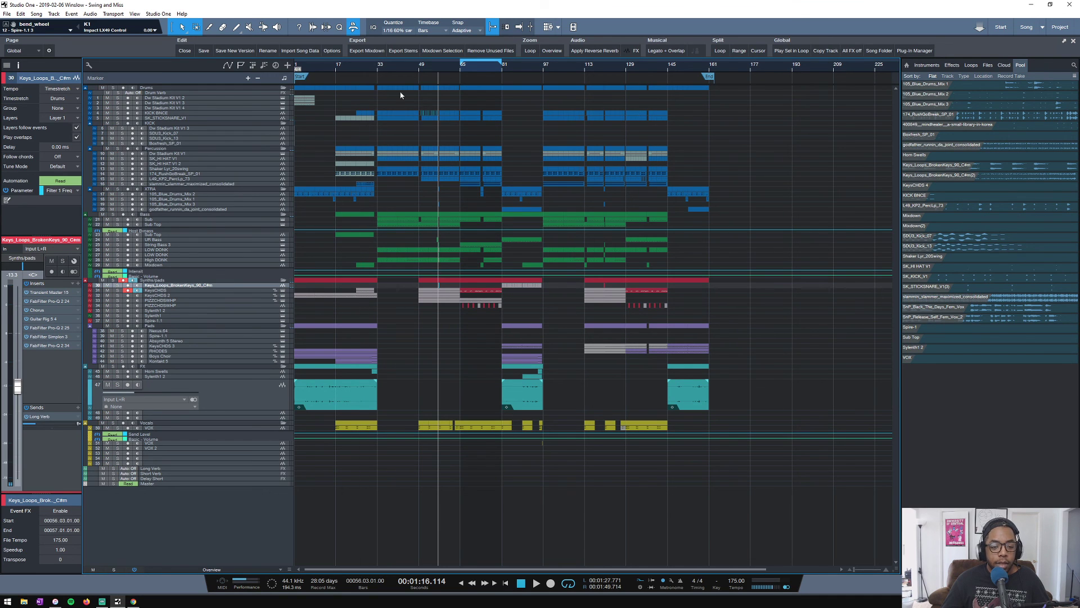
left_click(371, 70)
scroll(371, 70, "up", 3)
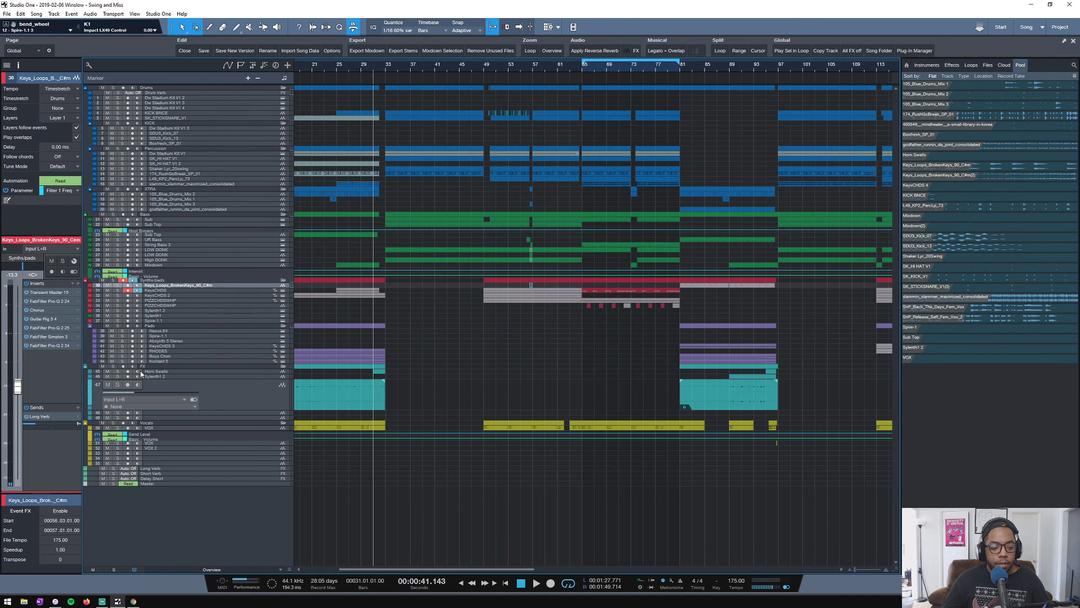
left_click(118, 372)
key("space")
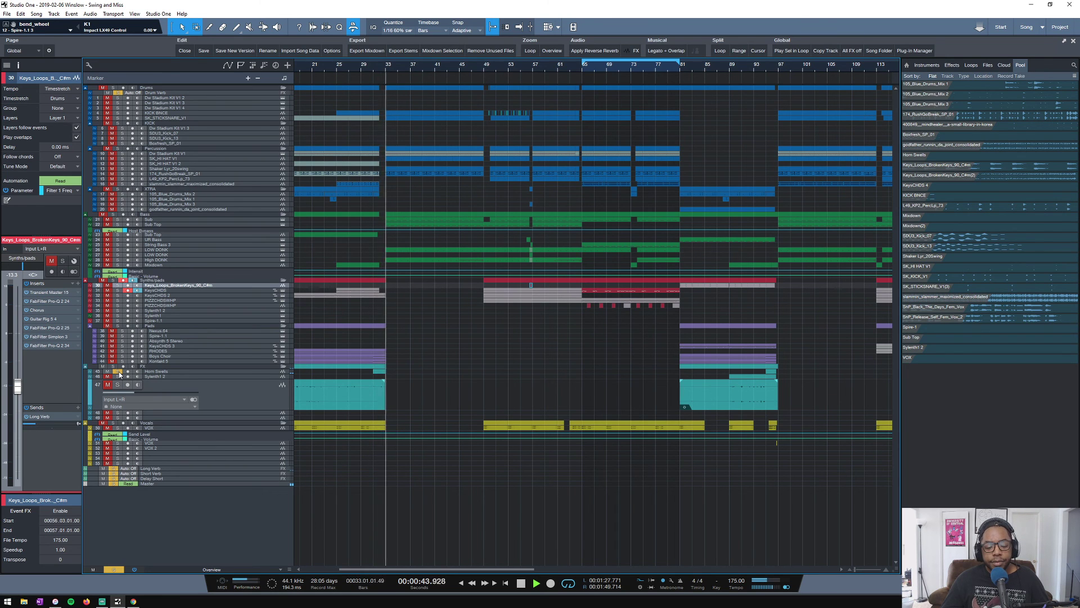
key("space")
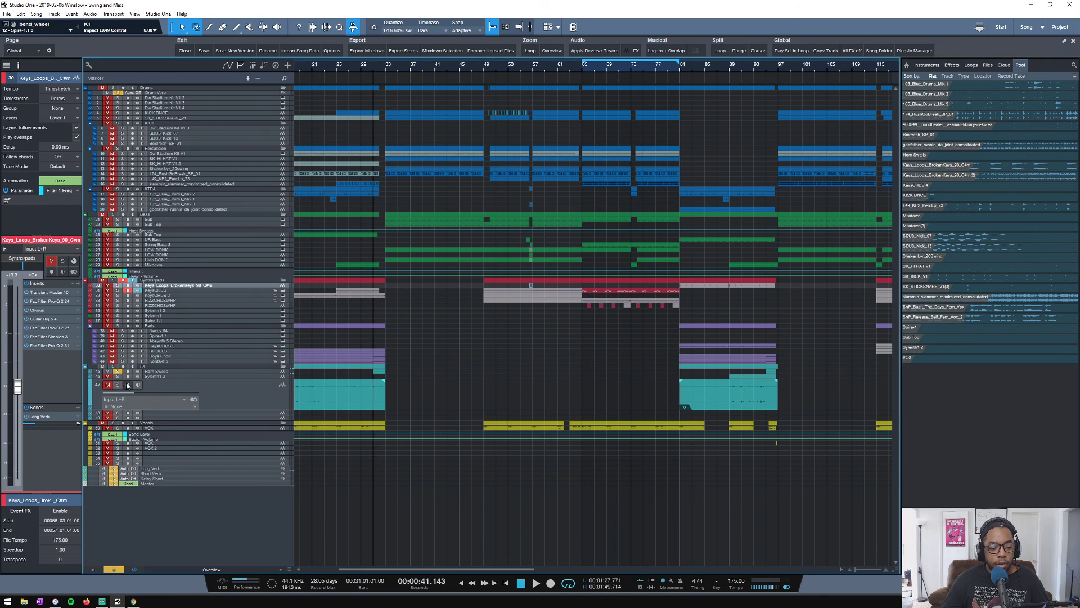
Solo unnamed track 47 in the FX folder and play its ambience clip from bar 22
left_click(117, 385)
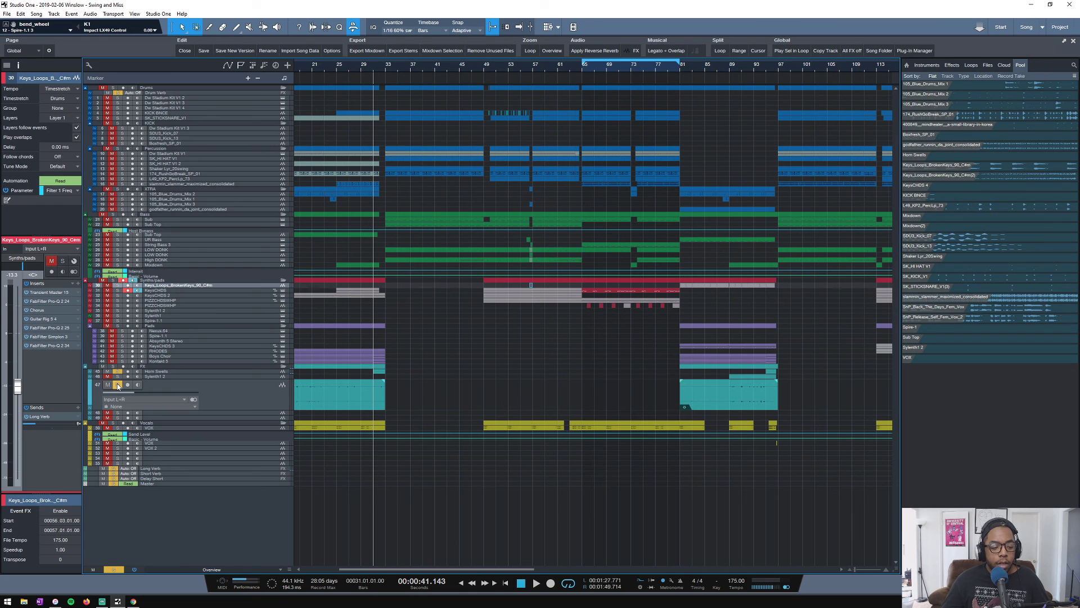
left_click(229, 390)
left_click(318, 68)
key("space")
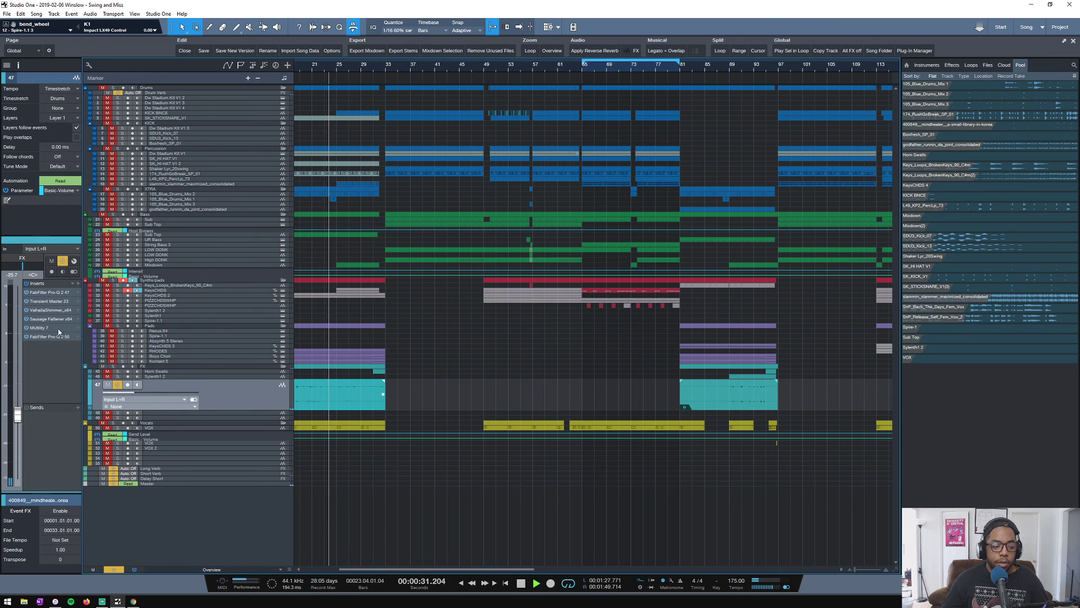
right_click(349, 406)
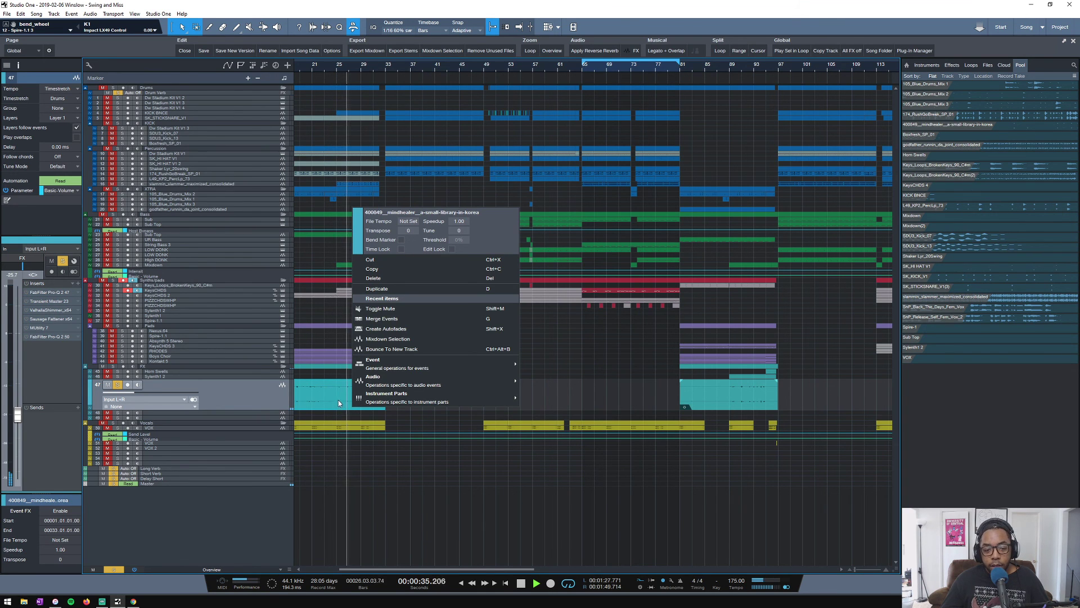
left_click(394, 468)
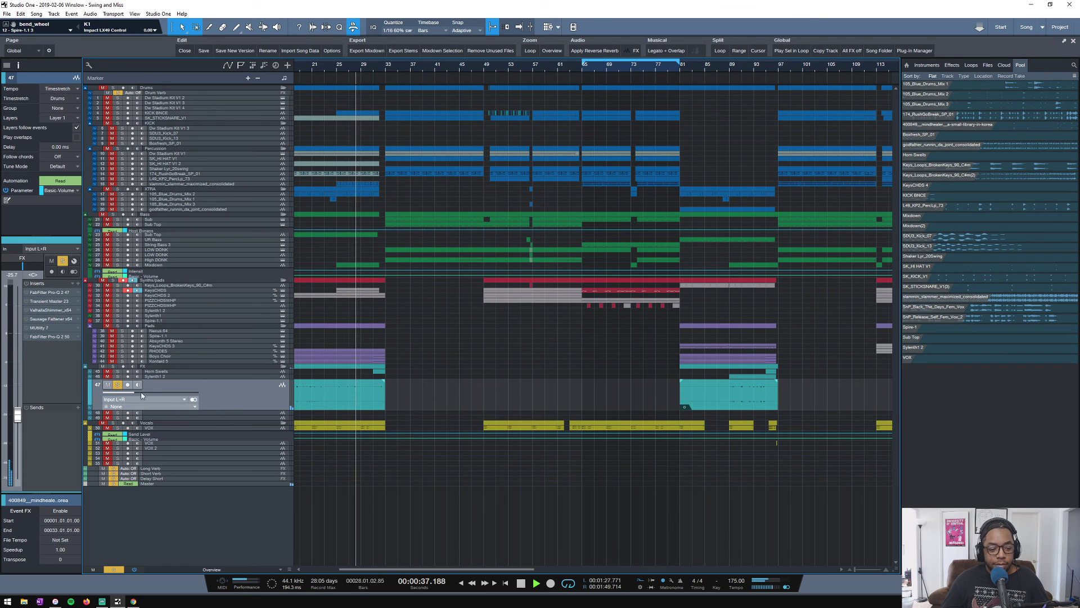
key("space")
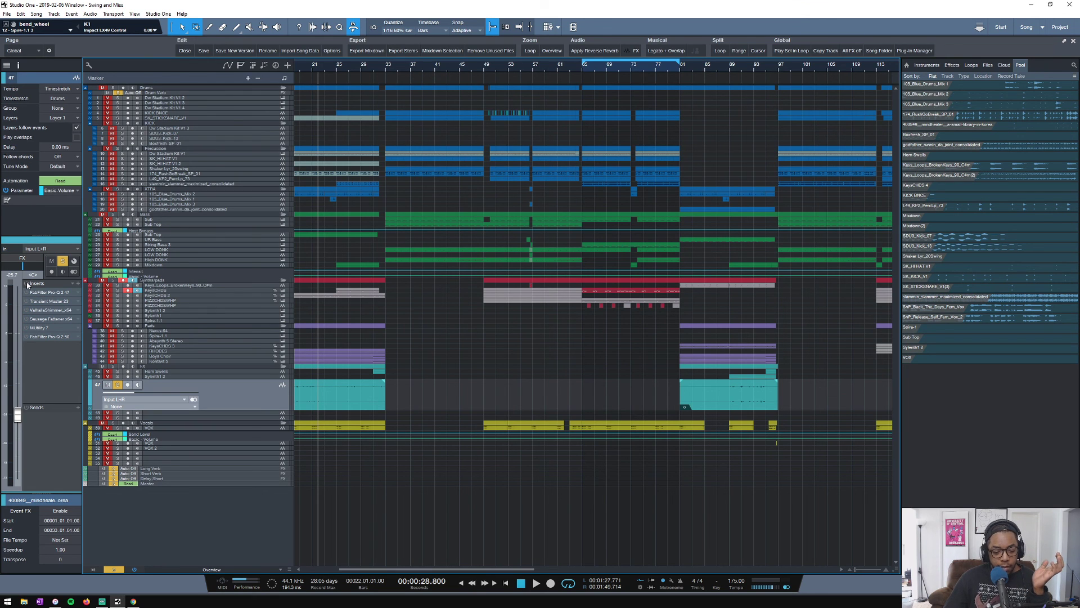
left_click(28, 285)
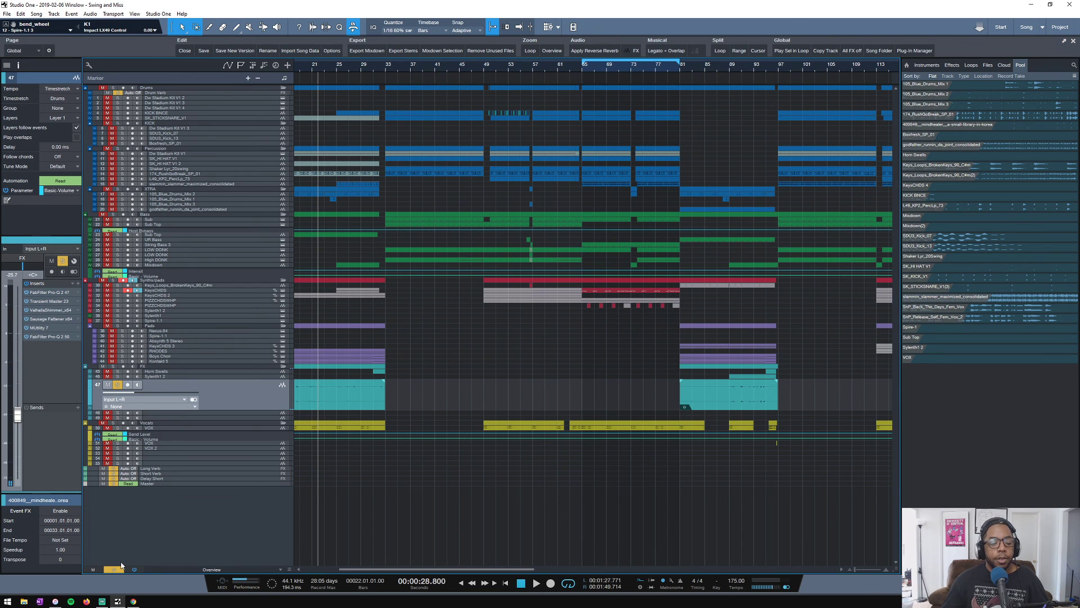
Clear all solos and briefly play the full mix from bar 22
left_click(112, 571)
key("space")
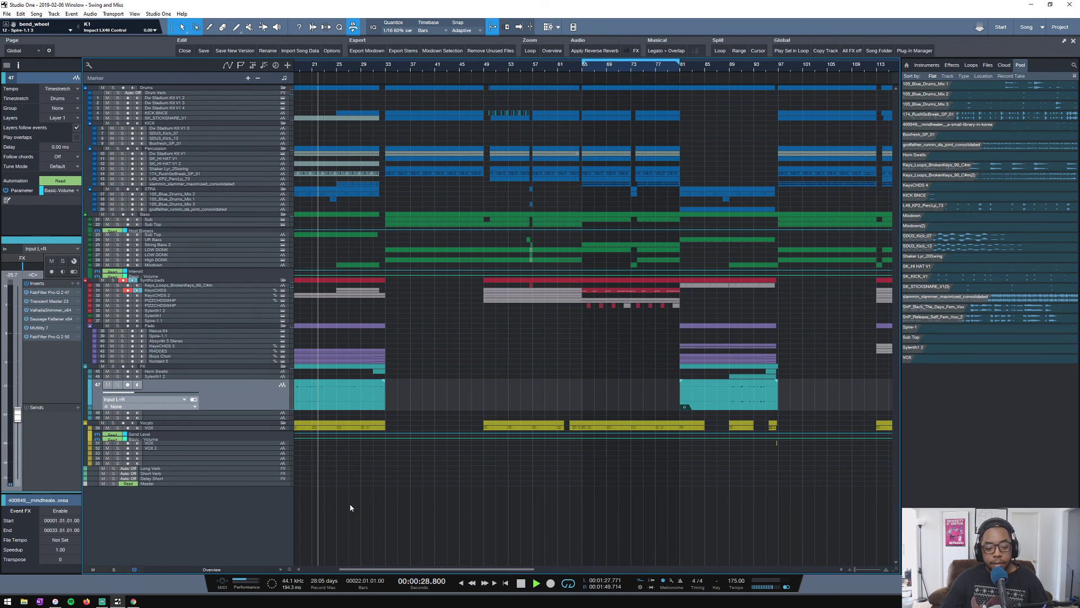
key("space")
Enlarge the VOX track in the Vocals folder and solo it, with its clips around bar 17 in view
left_click_drag(202, 458, 202, 471)
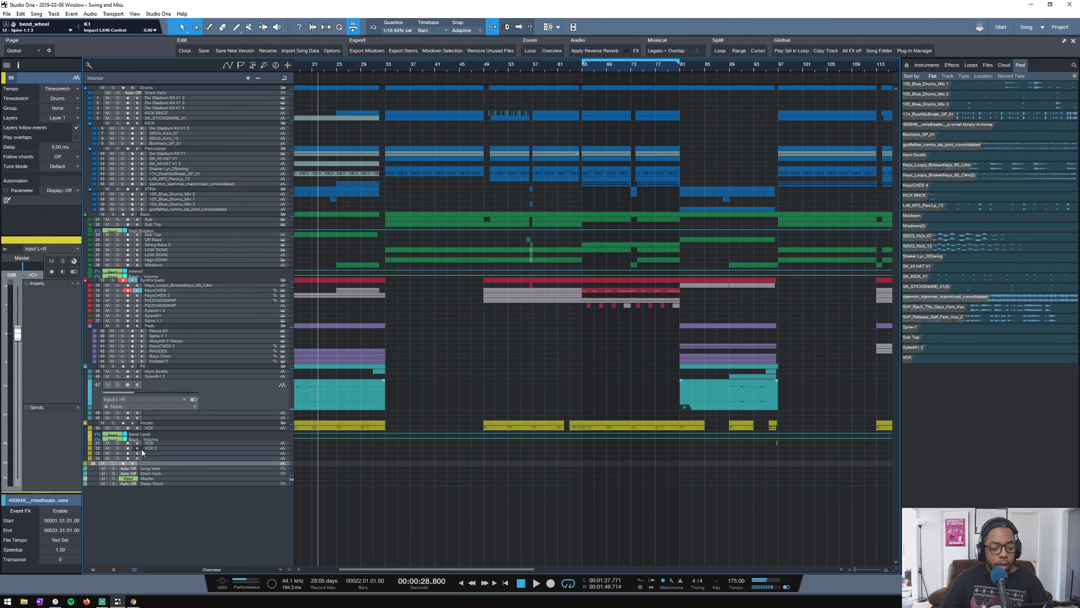
key("ctrl+z")
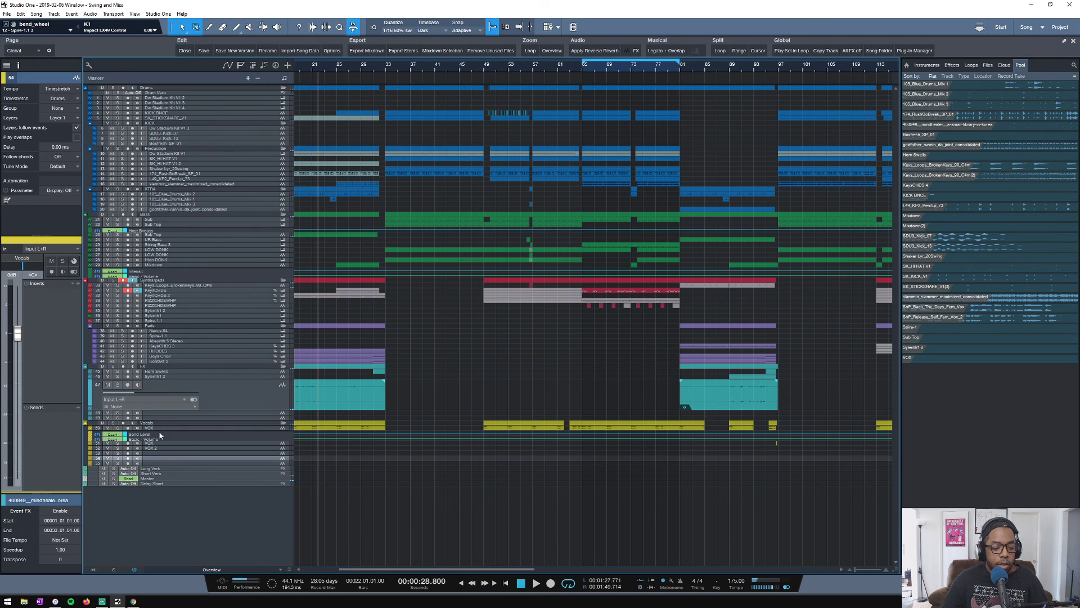
left_click_drag(161, 430, 173, 478)
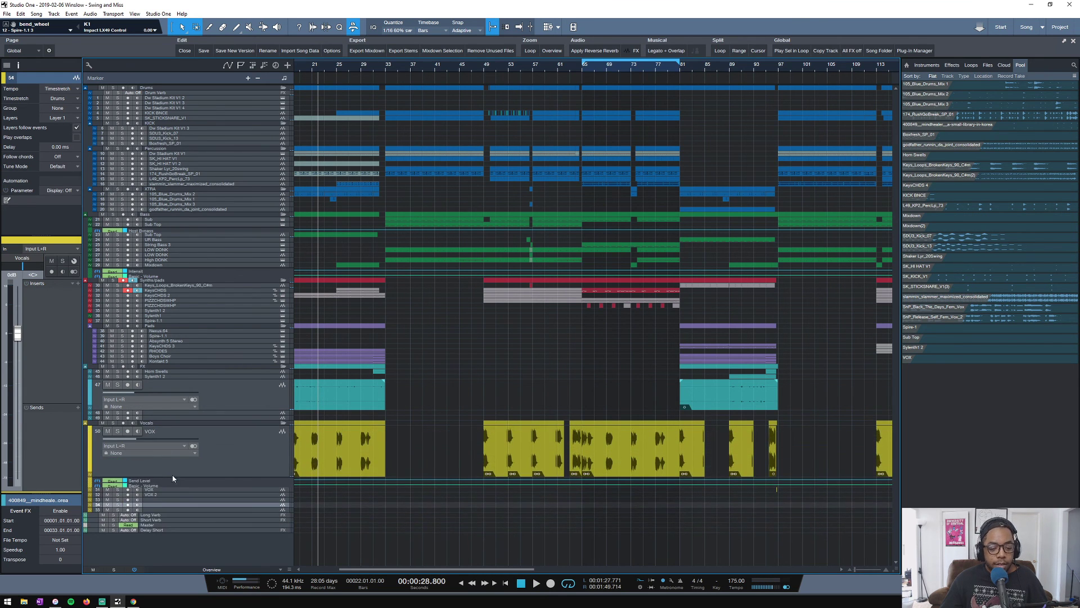
scroll(467, 393, "left", 5)
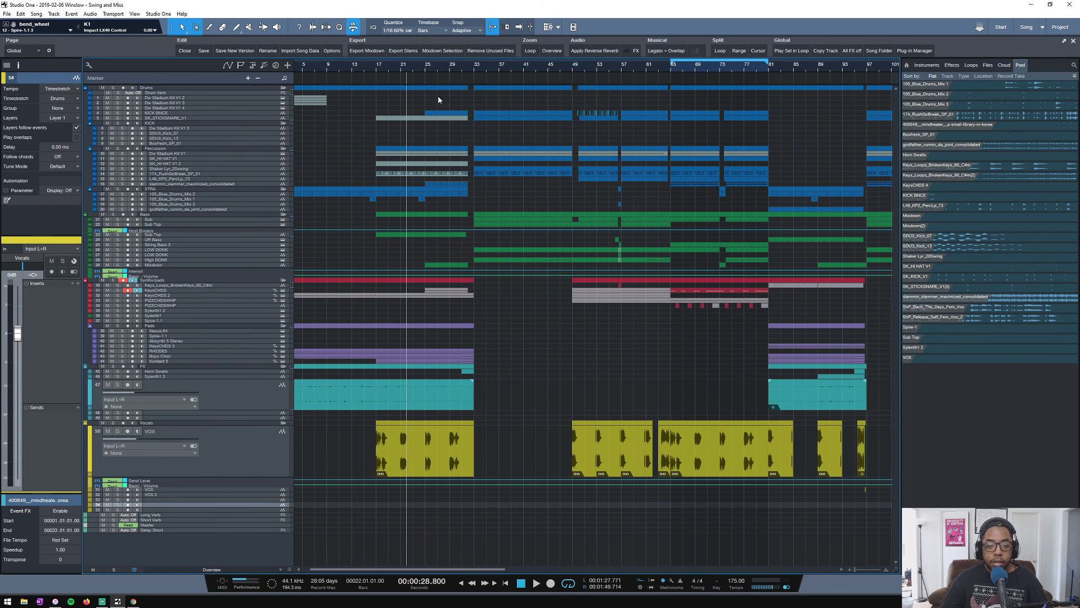
scroll(419, 65, "up", 3)
left_click(117, 431)
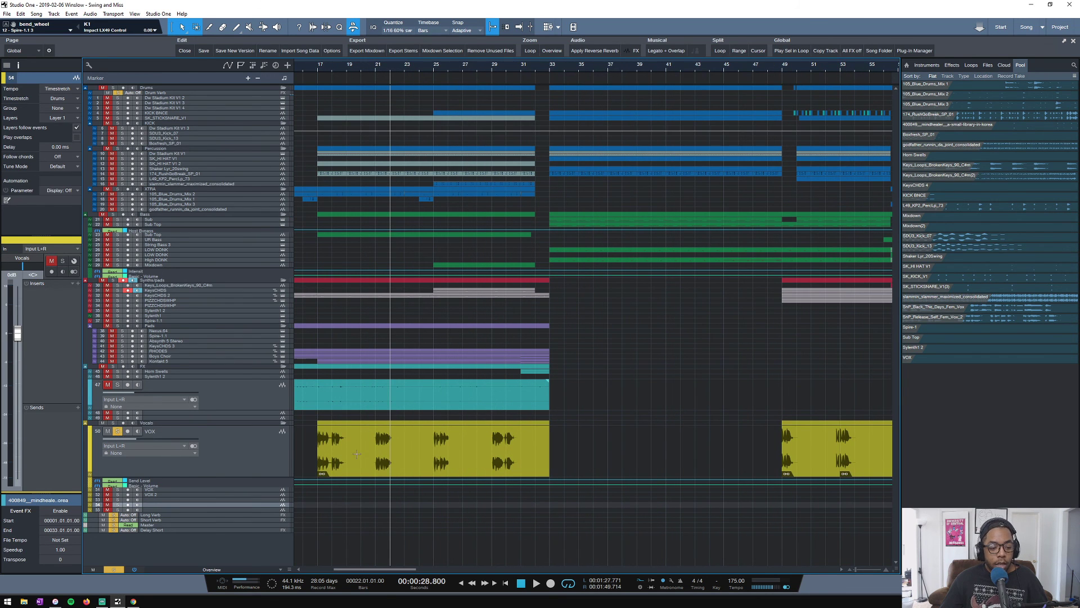
Dissolve the VOX audio part starting at bar 17 into separate events and play them from bar 17
left_click(390, 468)
key("shift+g")
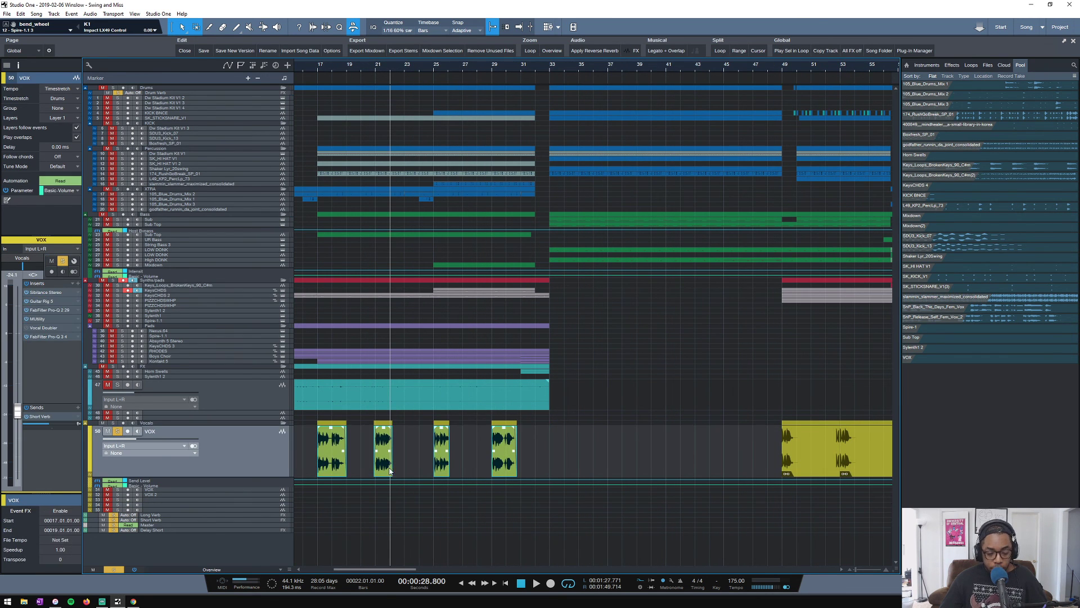
left_click(316, 71)
right_click(500, 464)
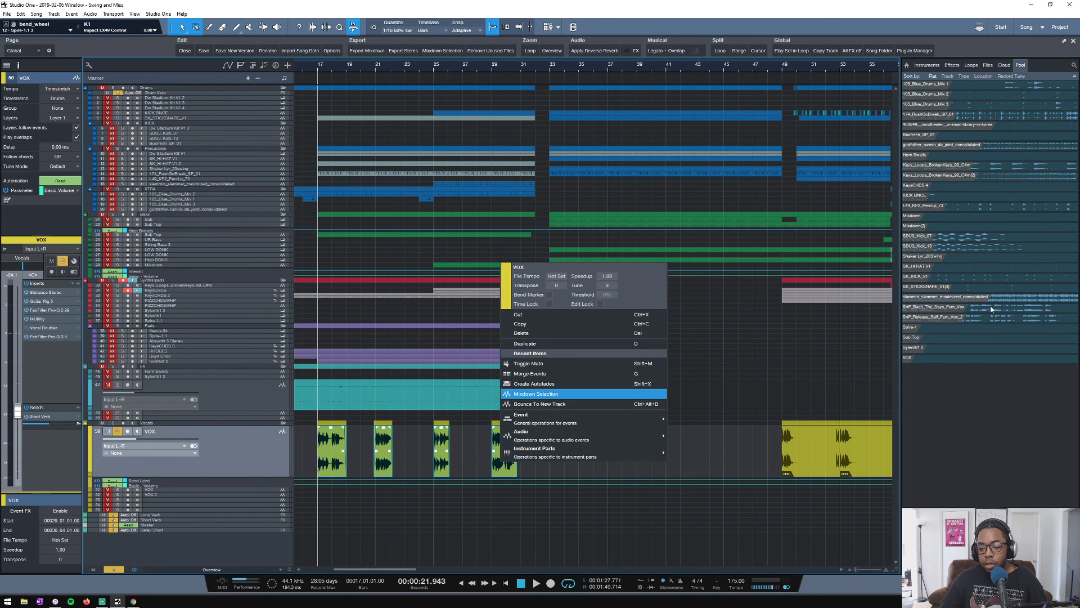
left_click(713, 383)
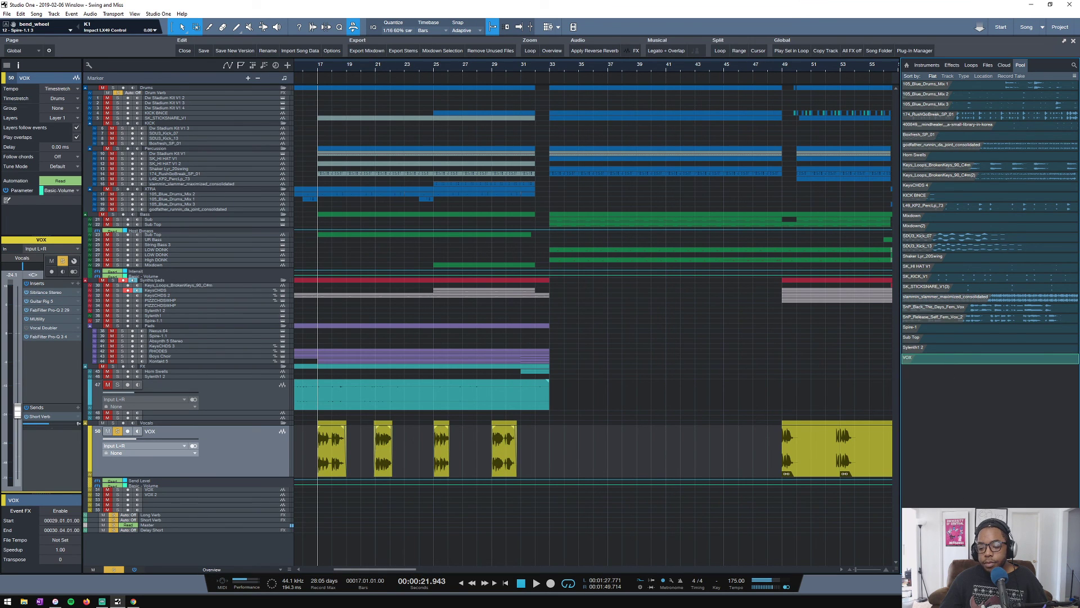
key("space")
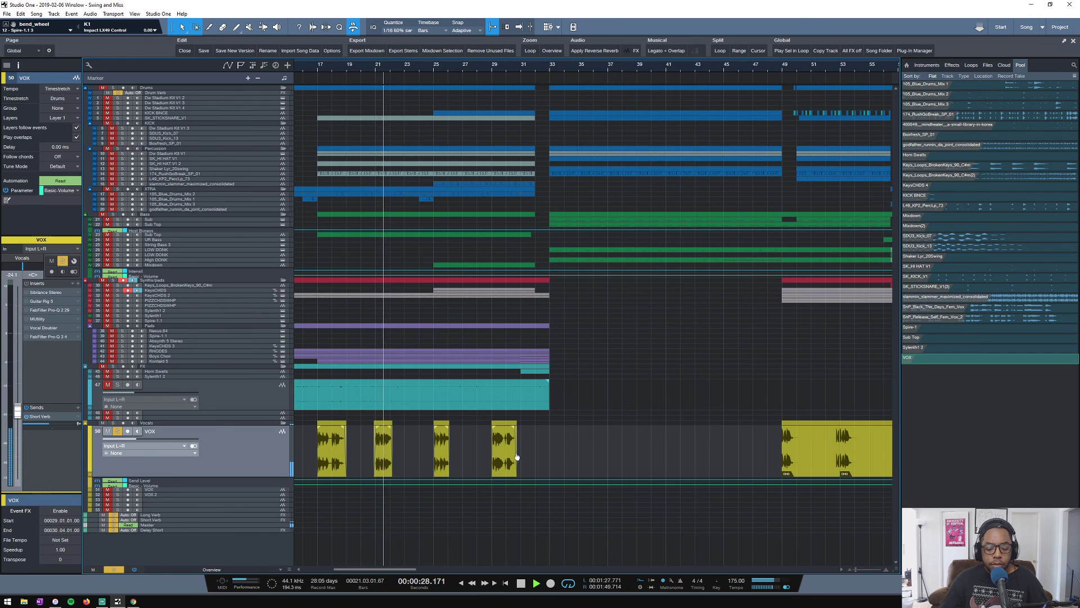
Extend the end of the VOX event starting at bar 29 to about bar 31, then stop playback
left_click_drag(519, 453, 612, 450)
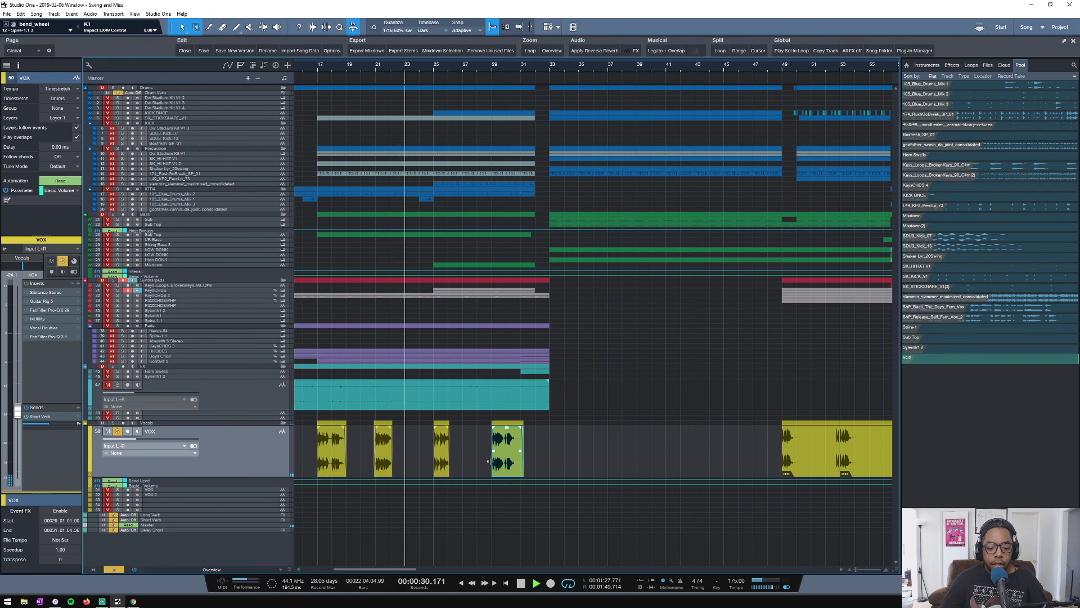
mouse_move(491, 462)
left_mouse_down()
mouse_move(422, 463)
mouse_move(503, 464)
mouse_move(493, 463)
left_mouse_up()
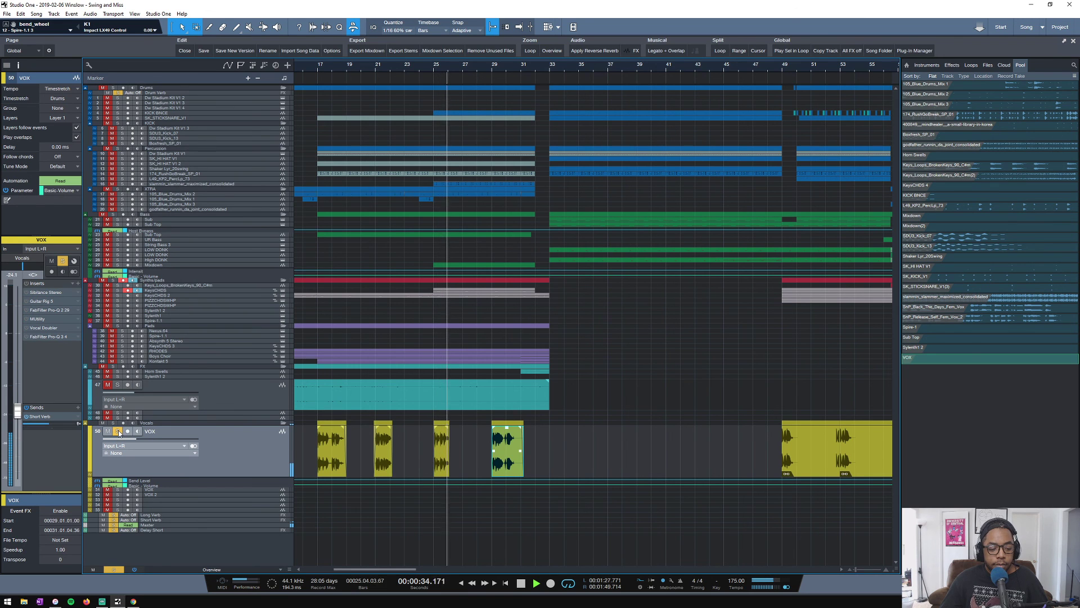
key("space")
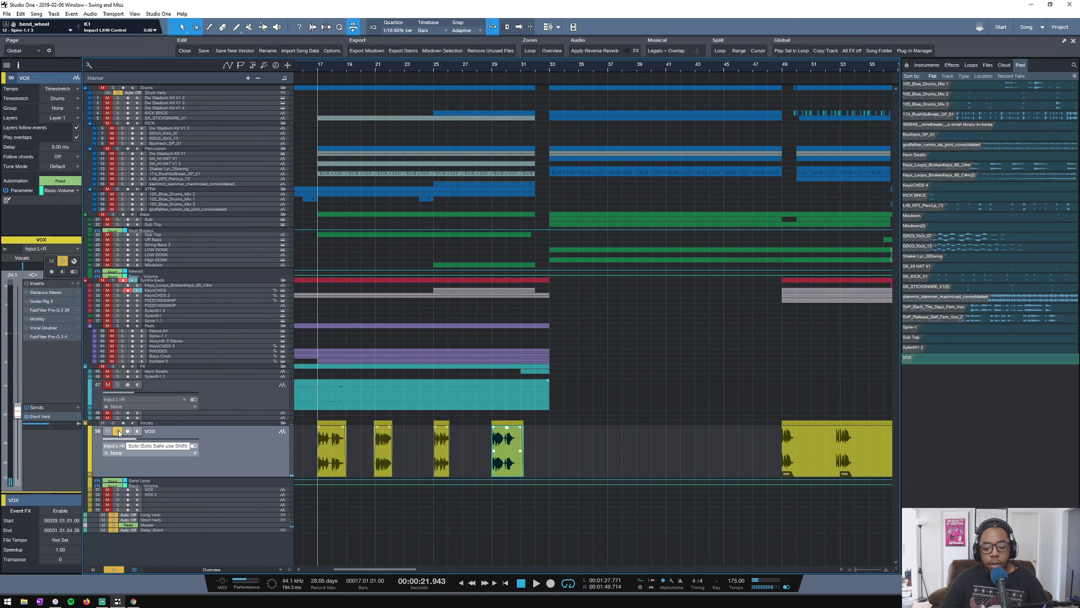
Open the Sibilance Stereo insert on the VOX track and play the vocal from bar 17 through it
scroll(611, 64, "down", 5)
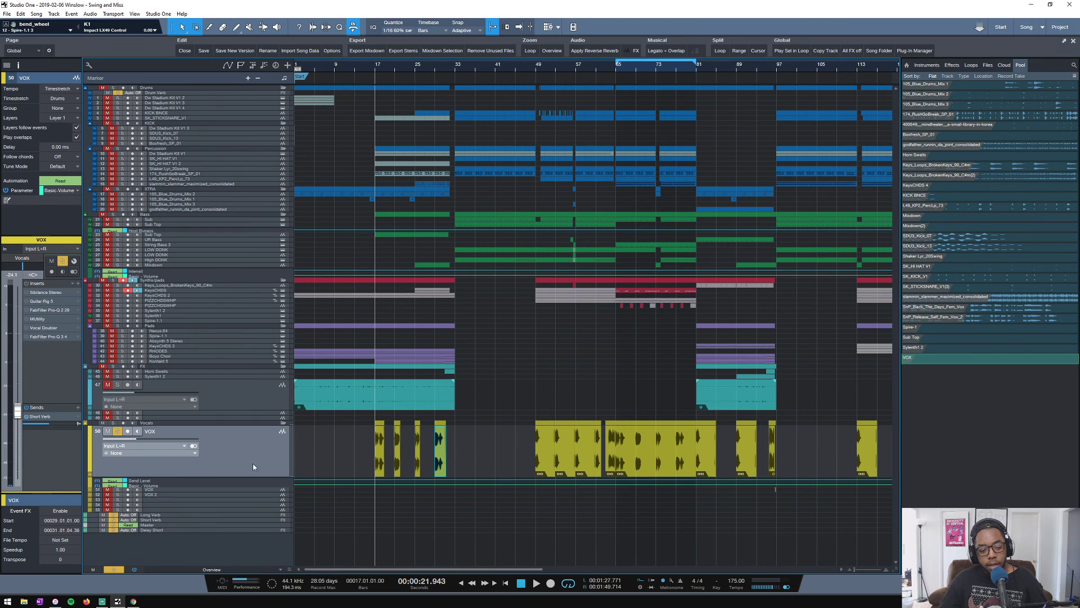
left_click(44, 295)
key("space")
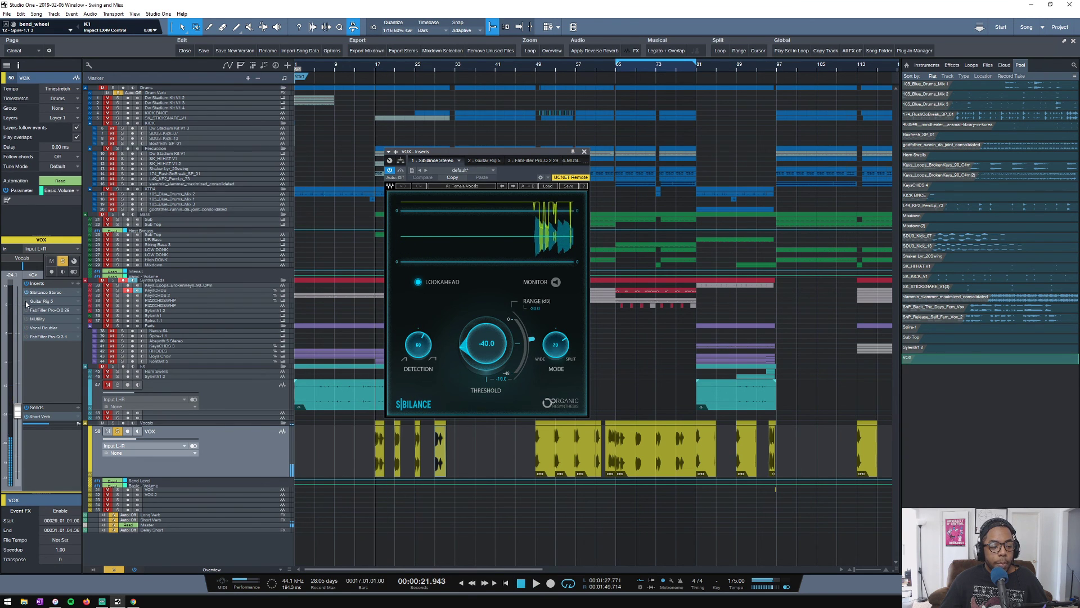
key("space")
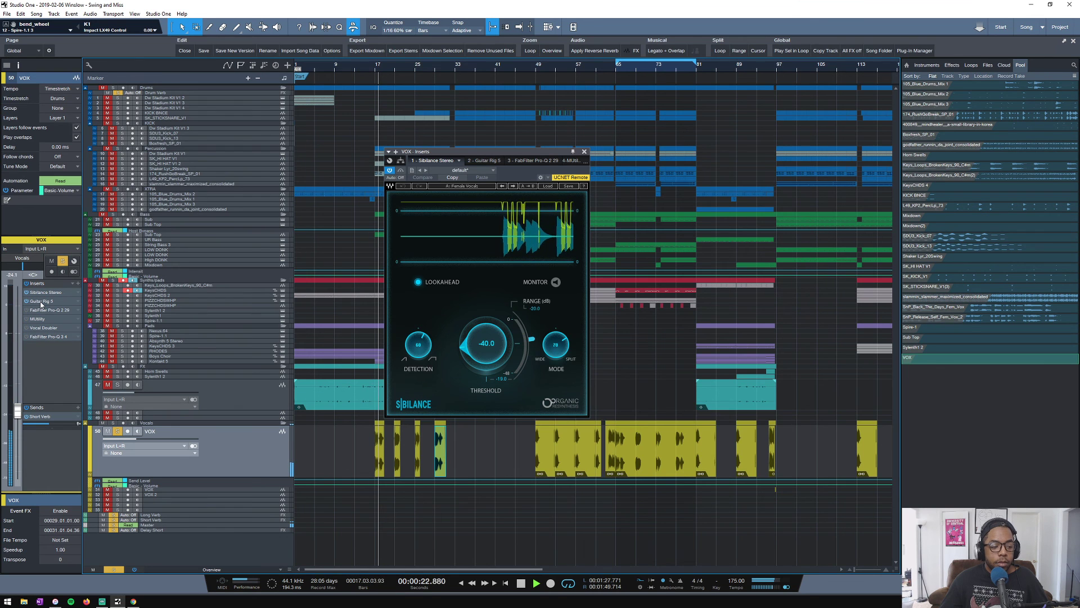
Show the VOX track's Guitar Rig 5 insert during playback, then stop and open its first FabFilter Pro-Q 2 insert
left_click(34, 302)
key("space")
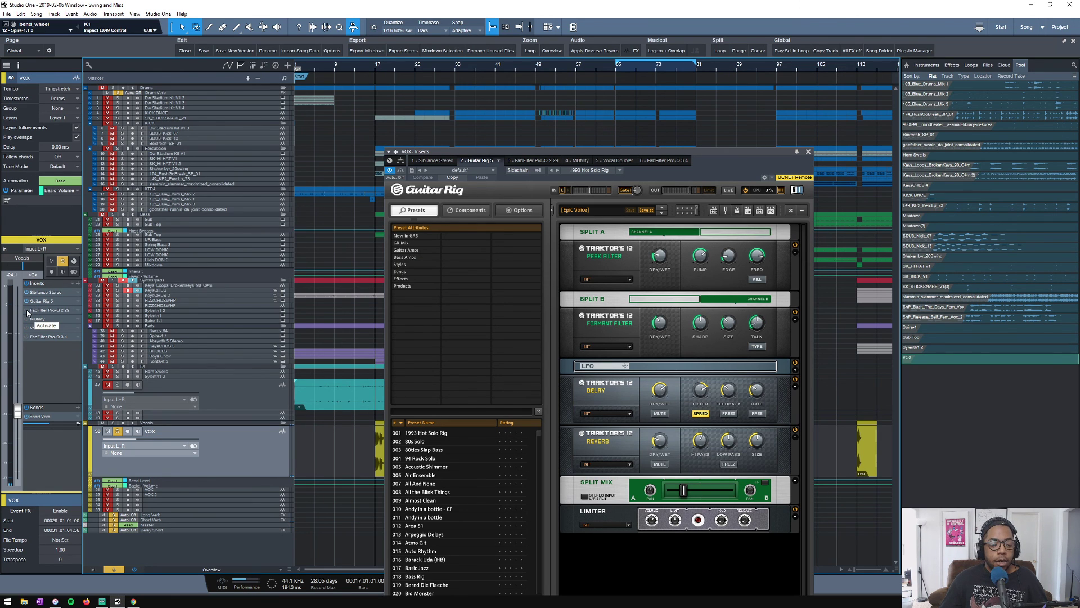
left_click(44, 311)
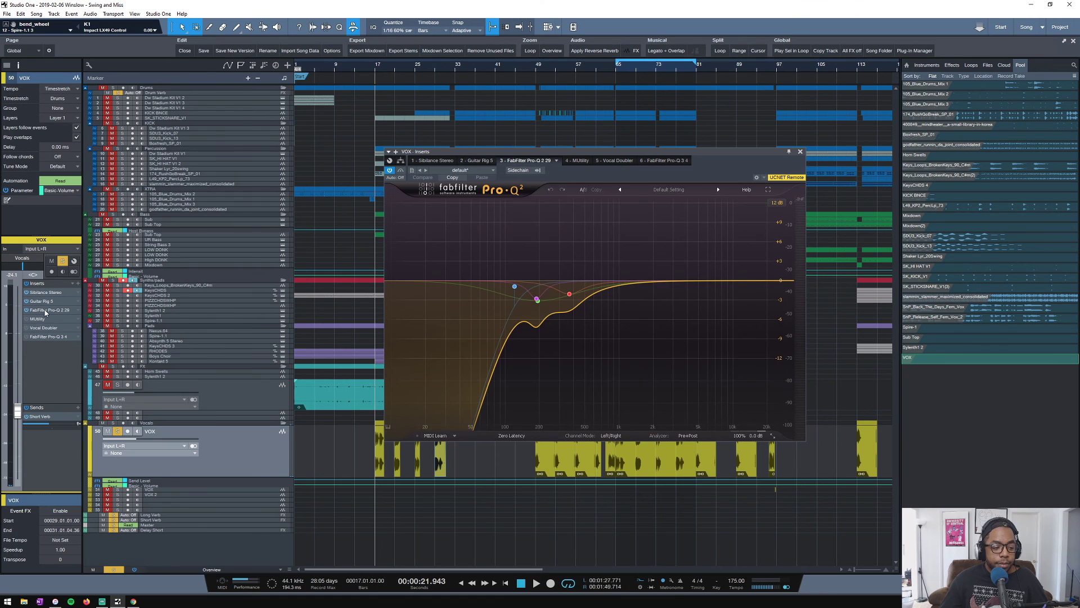